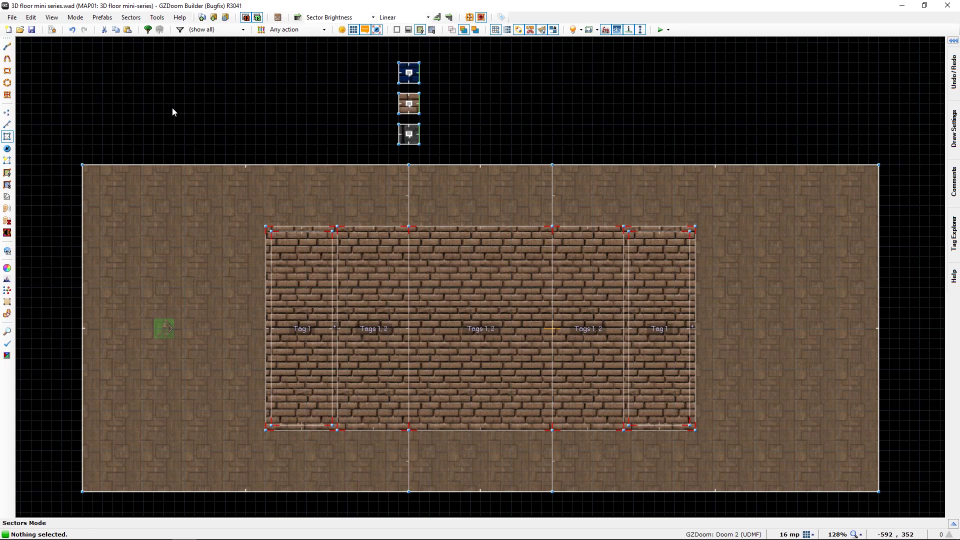
Draw a rectangular alcove sector about 16 by 128 map units against the outside of the large room's west wall.
middle_click_drag(165, 272, 147, 260)
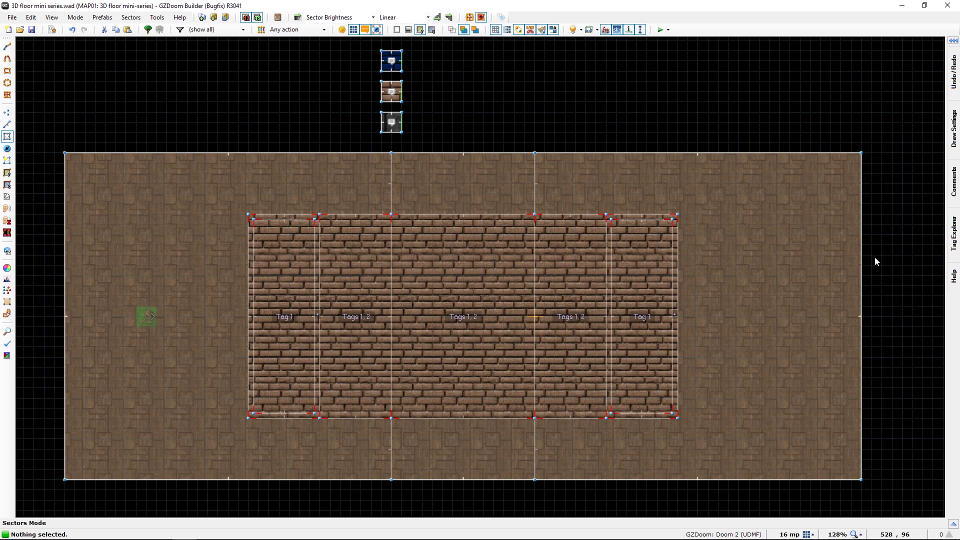
middle_click_drag(114, 116, 240, 122)
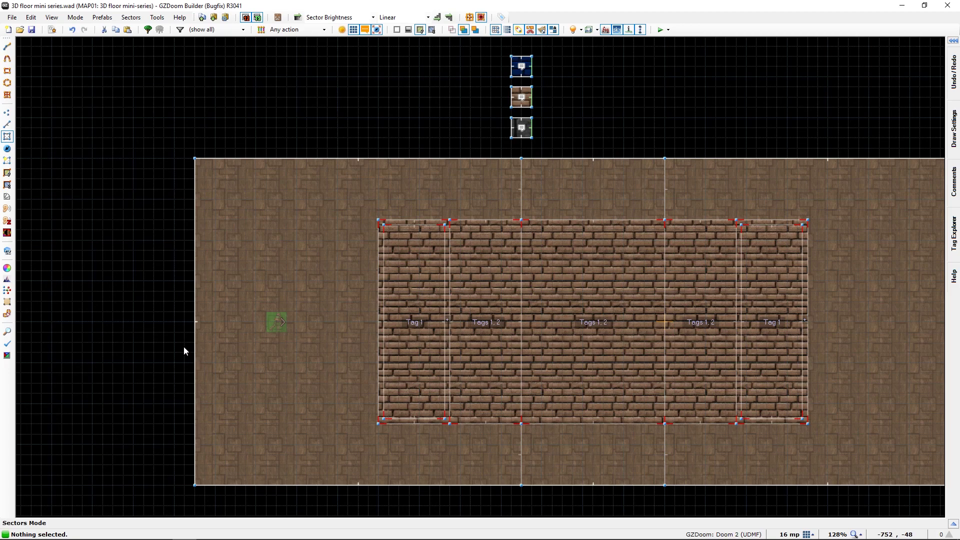
key("ctrl+shift+d")
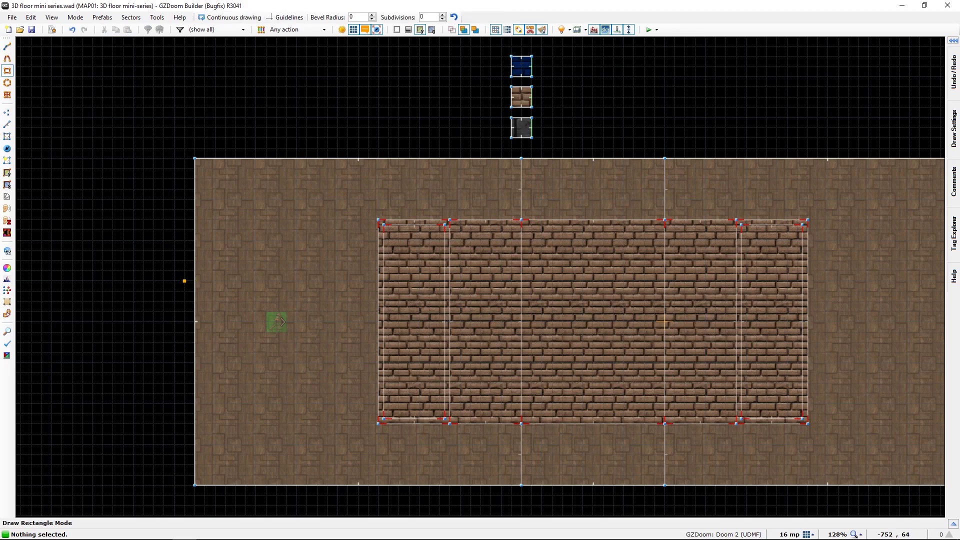
mouse_move(185, 280)
left_mouse_down()
mouse_move(184, 363)
mouse_move(195, 363)
left_mouse_up()
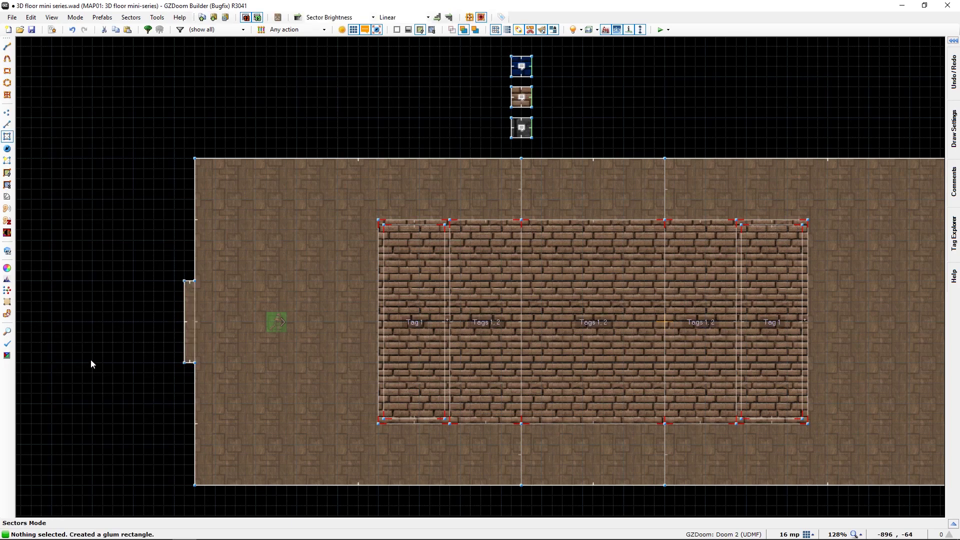
In the 3D view, copy the floor texture FLOOR0_1 onto the ceiling of the new alcove.
key("q")
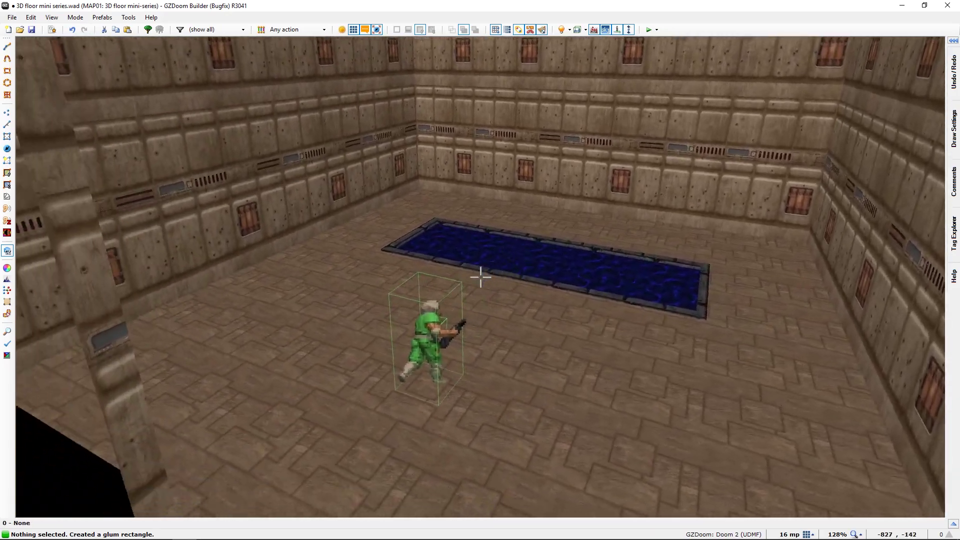
key("s")
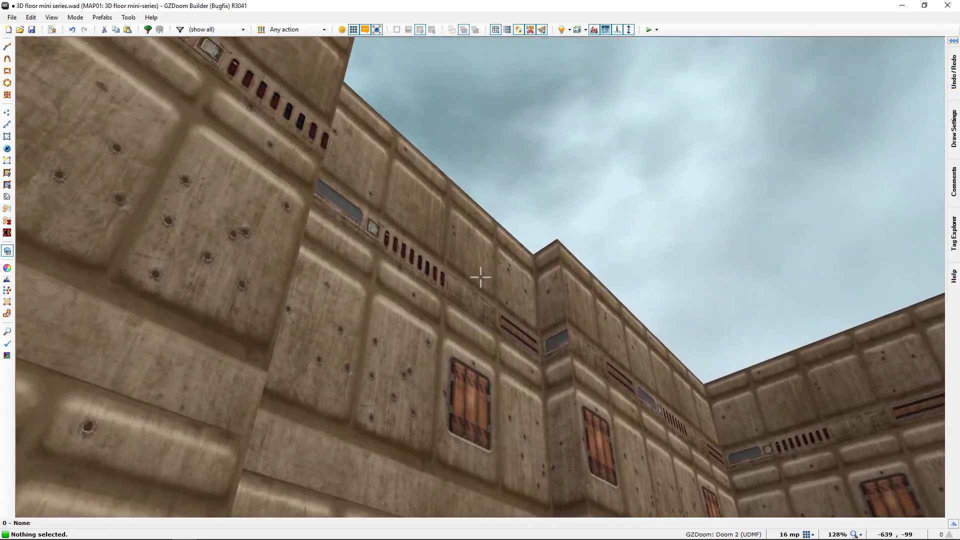
mouse_move(481, 277)
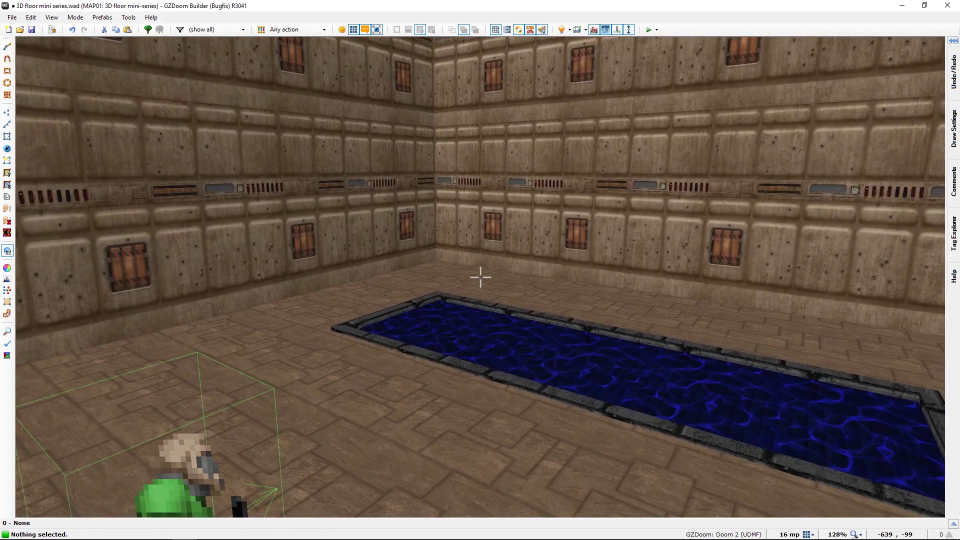
key("ctrl+c")
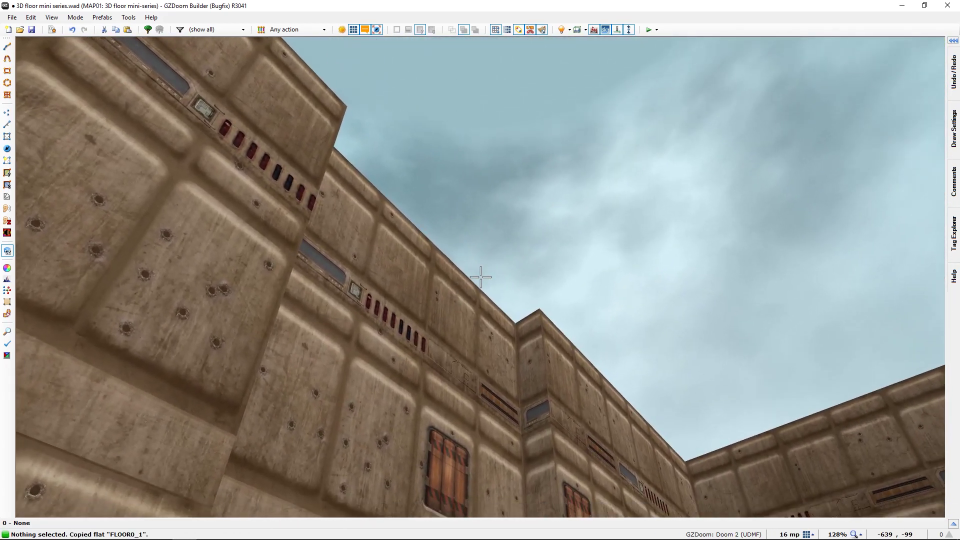
key("ctrl+v")
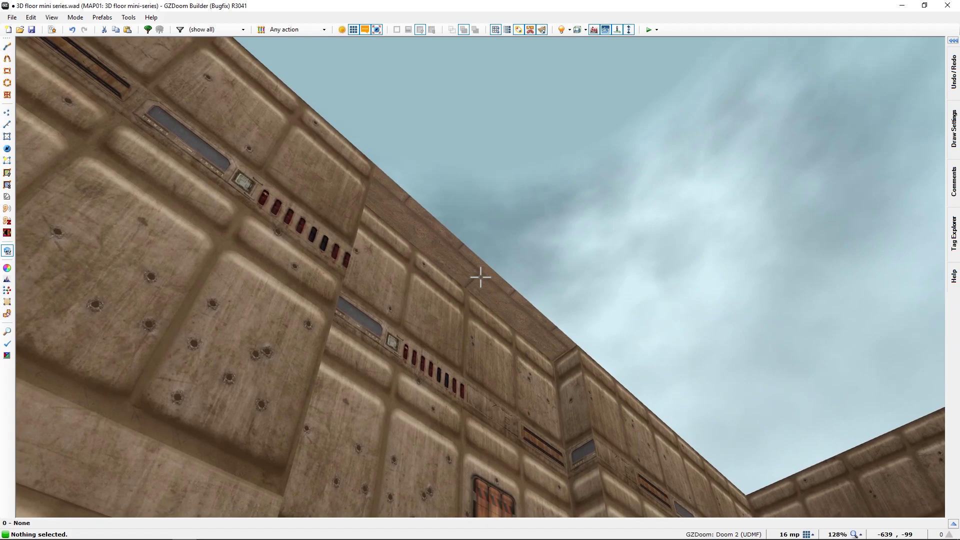
Set the ceiling height of the alcove sector to 128.
right_click(481, 277)
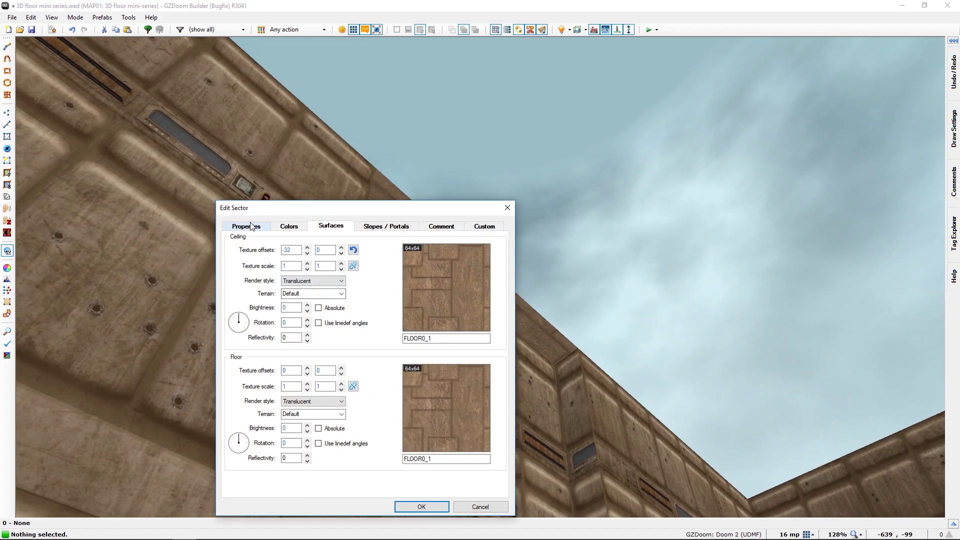
left_click(247, 226)
type("128")
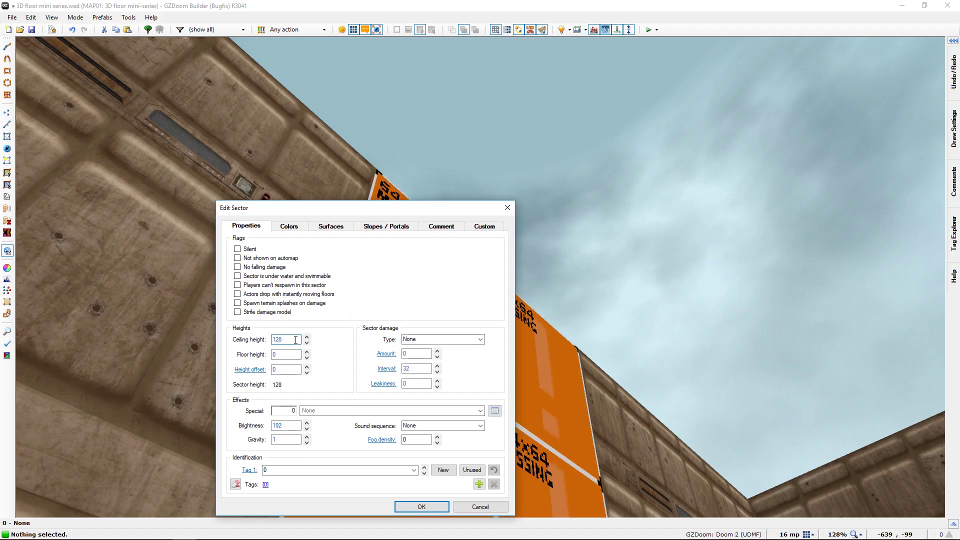
left_click(428, 508)
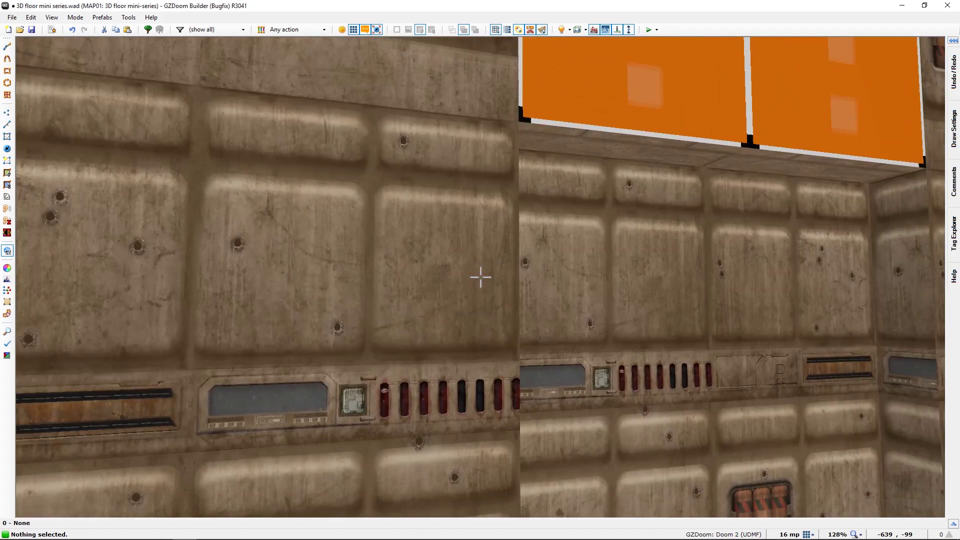
Copy the STARTAN2 wall texture onto the untextured upper wall above the alcove.
key("d")
key("d")
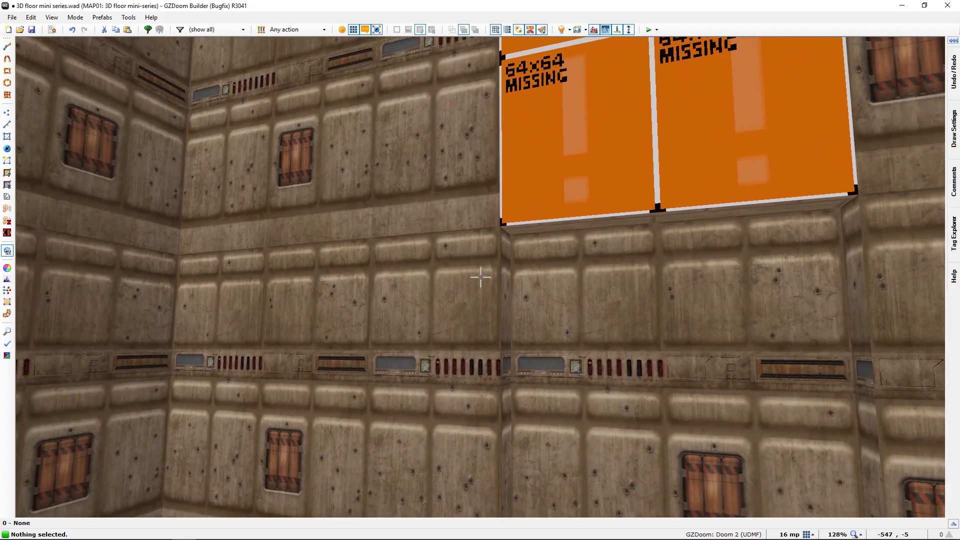
key("ctrl+c")
key("ctrl+v")
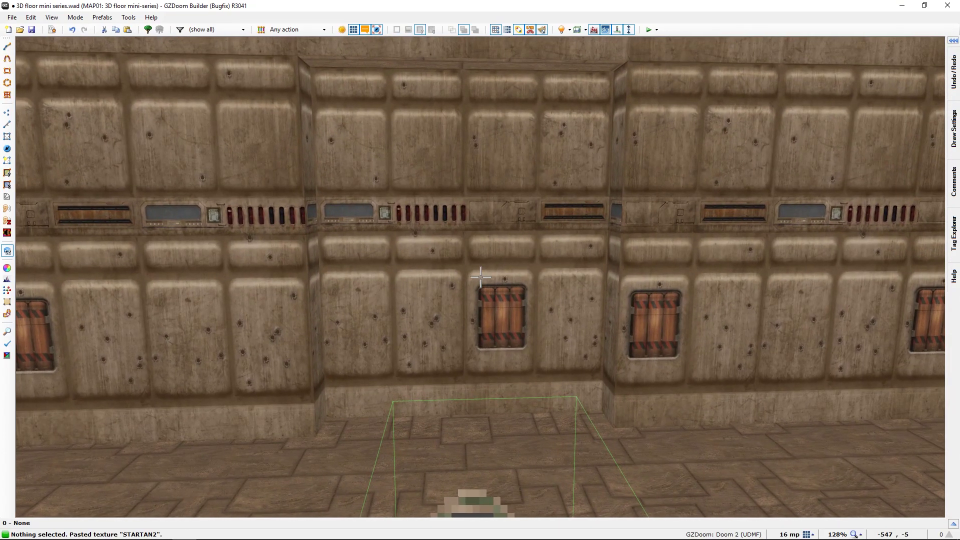
Change the middle texture on the alcove's back wall to BIGDOOR2.
right_click(480, 277)
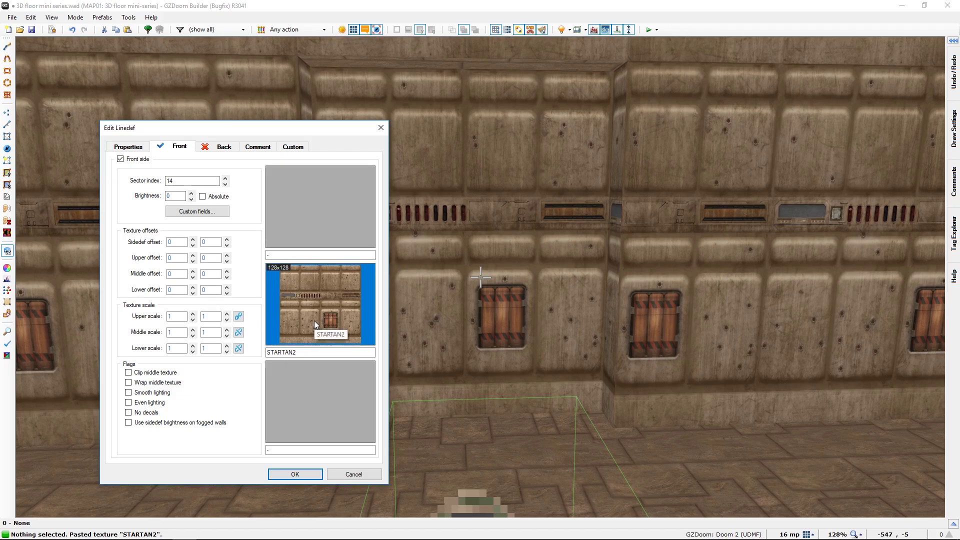
left_click(314, 317)
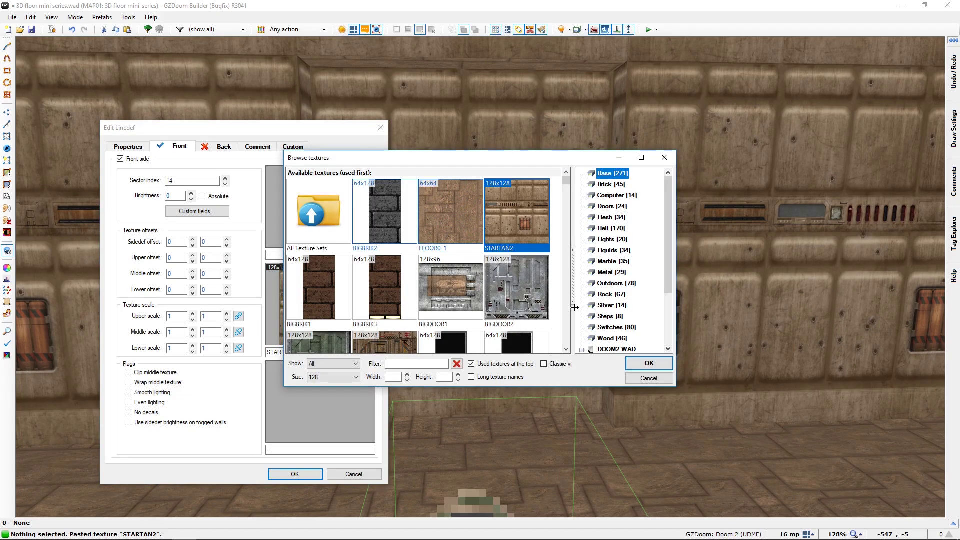
left_click(449, 293)
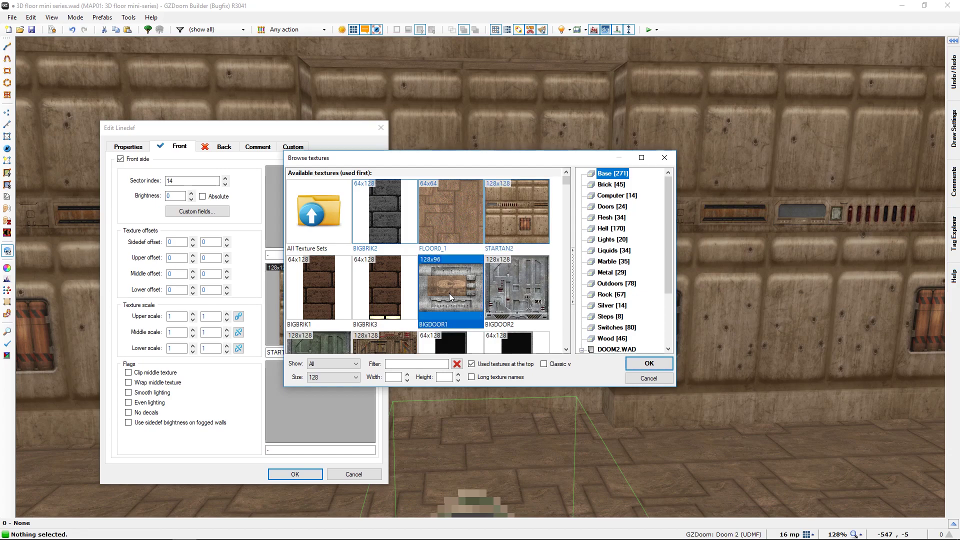
left_click(495, 298)
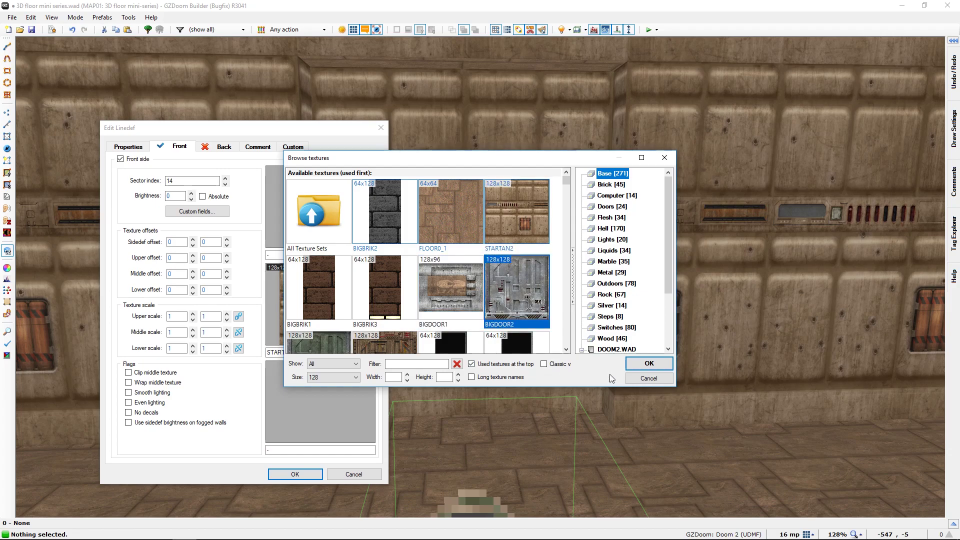
left_click(645, 366)
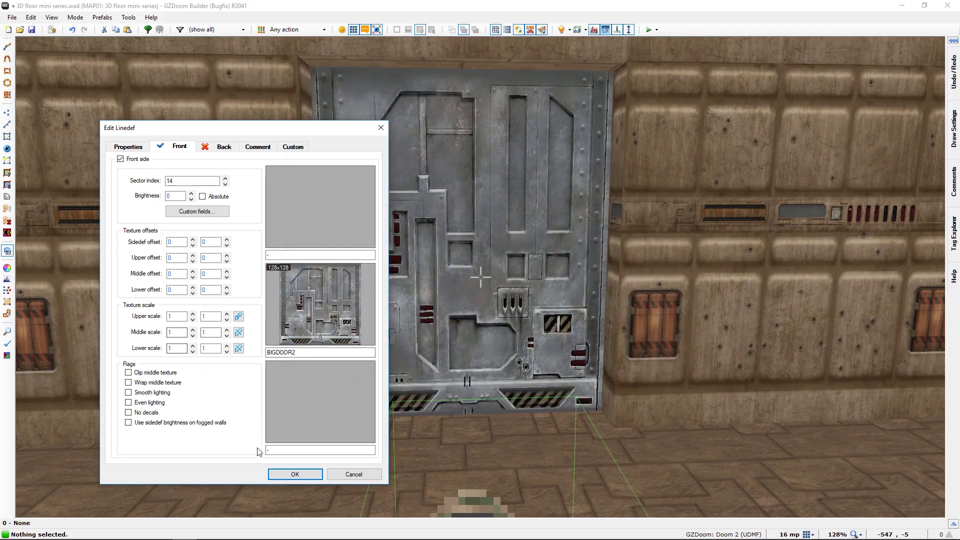
left_click(295, 474)
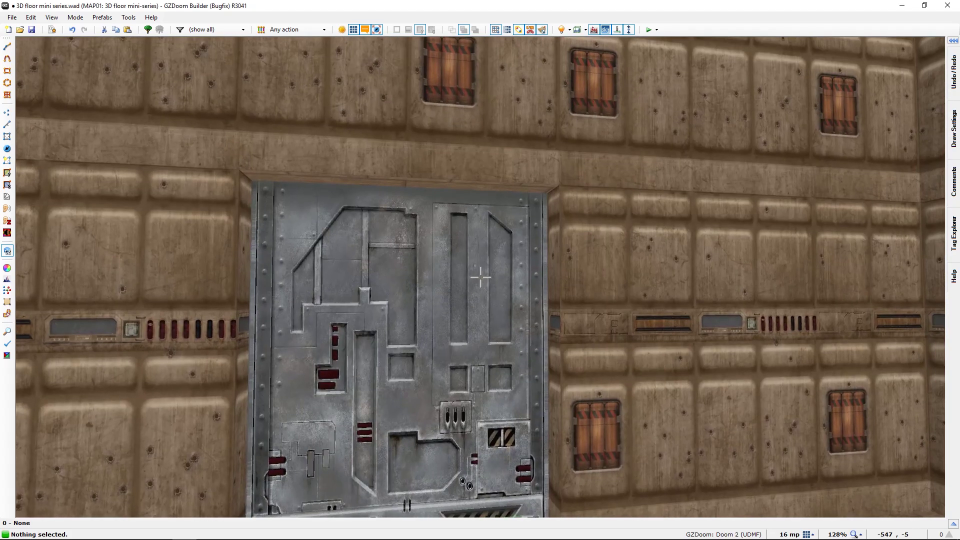
Cycle the display of things in the 3D view so that the player start is hidden.
key("s")
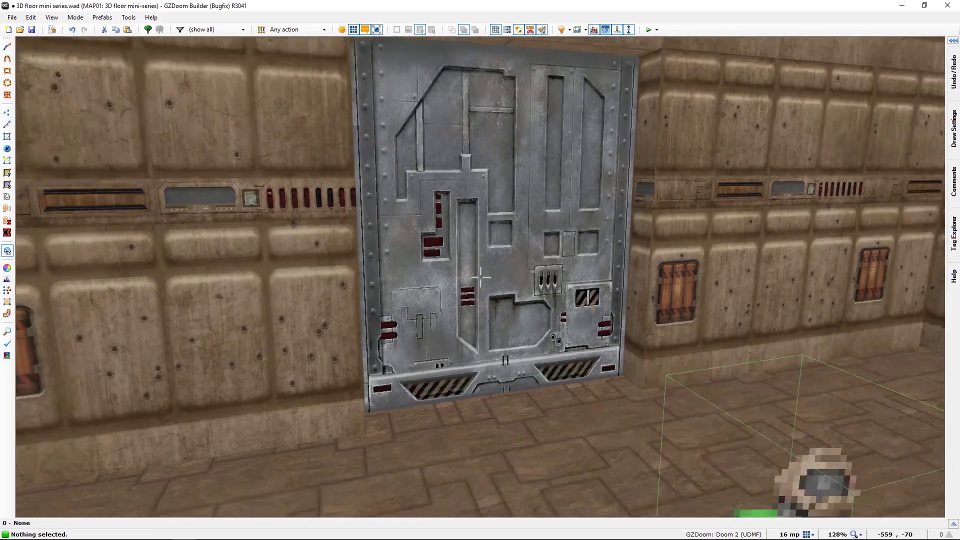
key("w")
key("a")
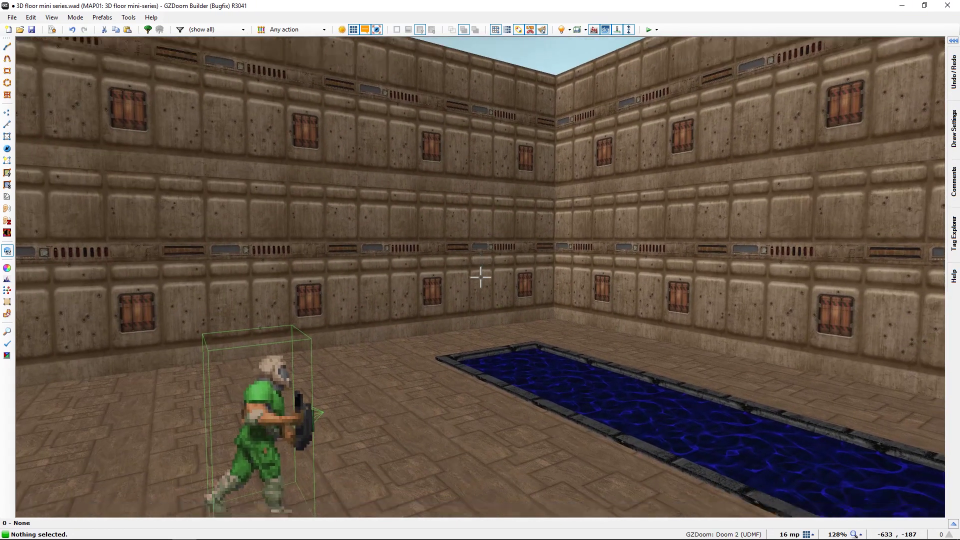
key("t")
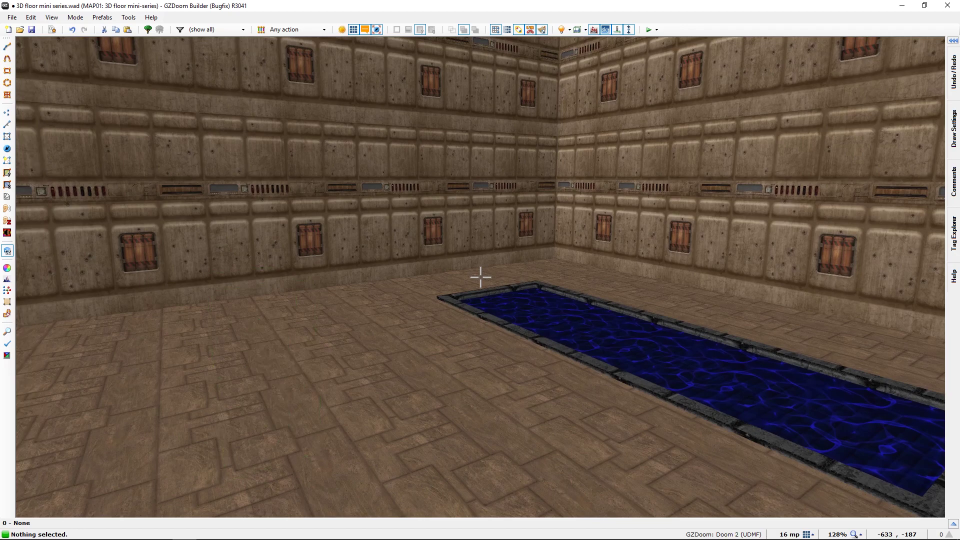
key("ctrl+z")
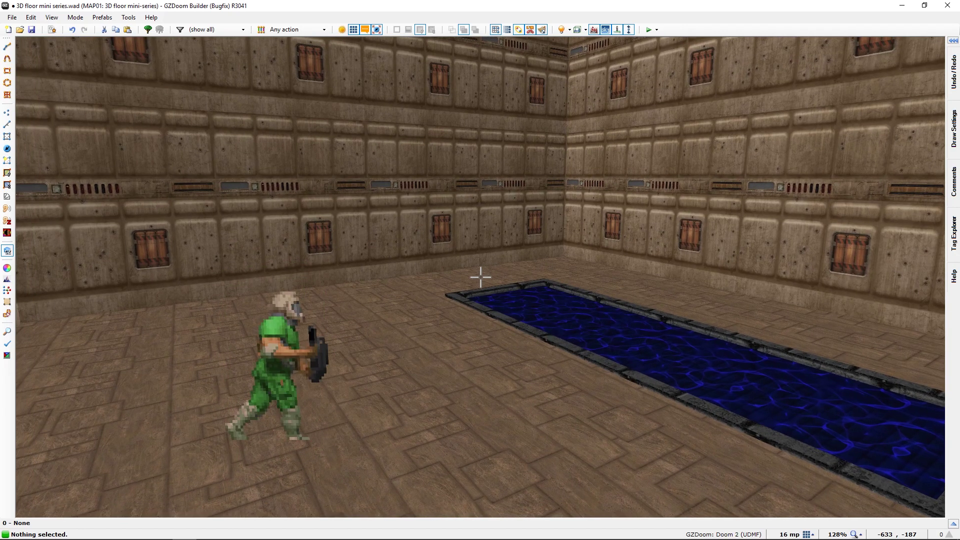
key("Delete")
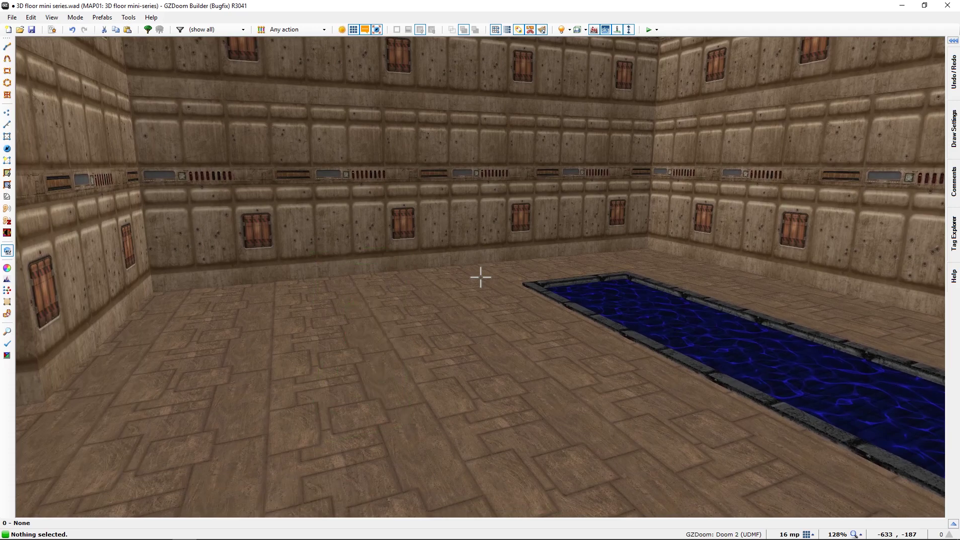
Show the Player 1 start again in the 3D view, open and cancel its properties, and hide it again.
key("s")
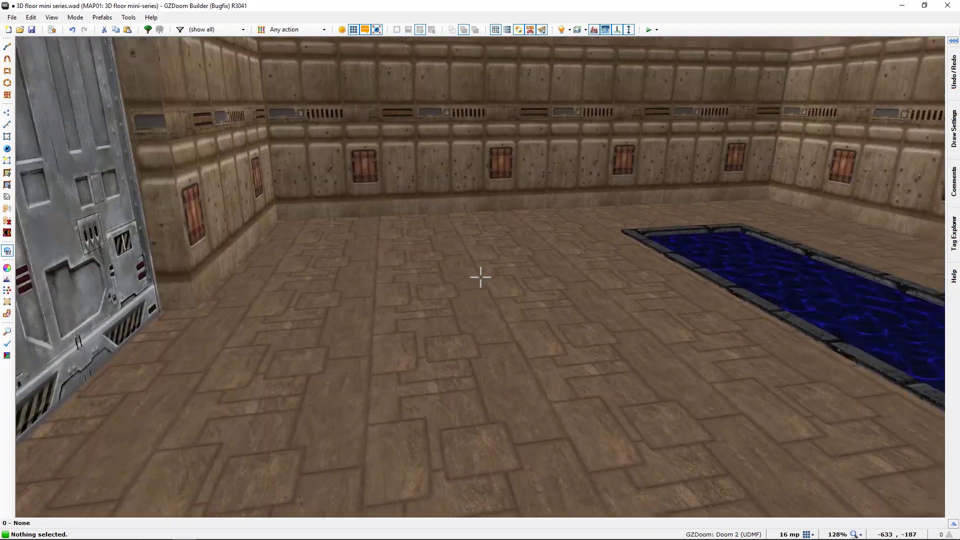
key("q")
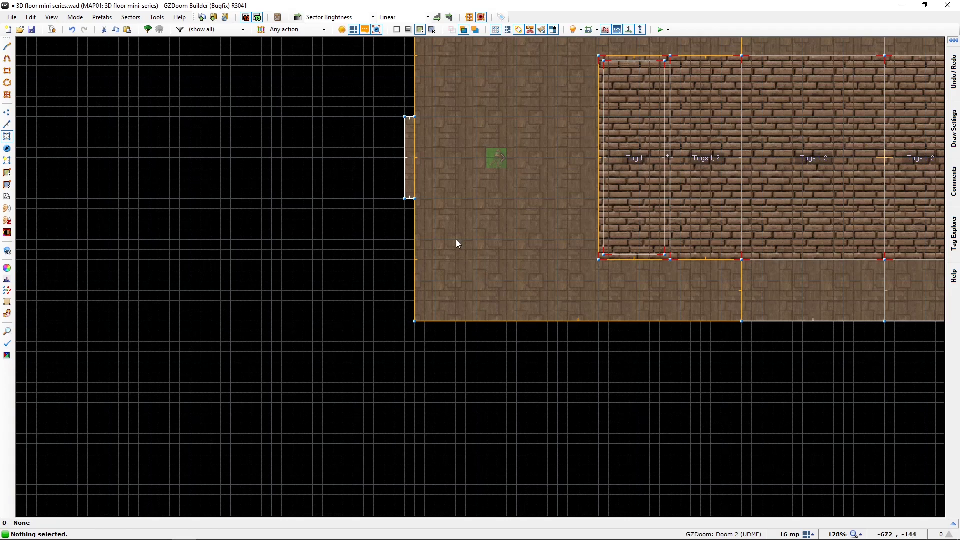
key("q")
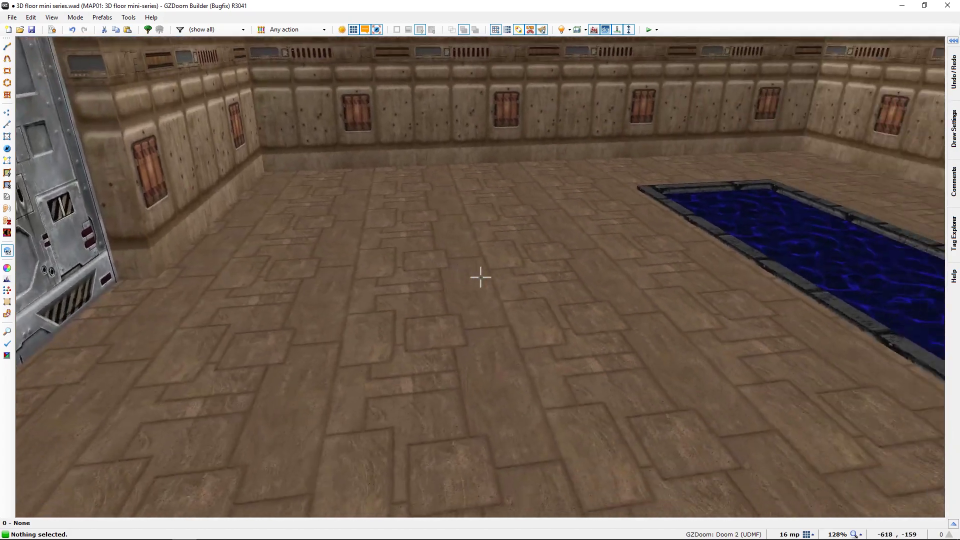
key("Insert")
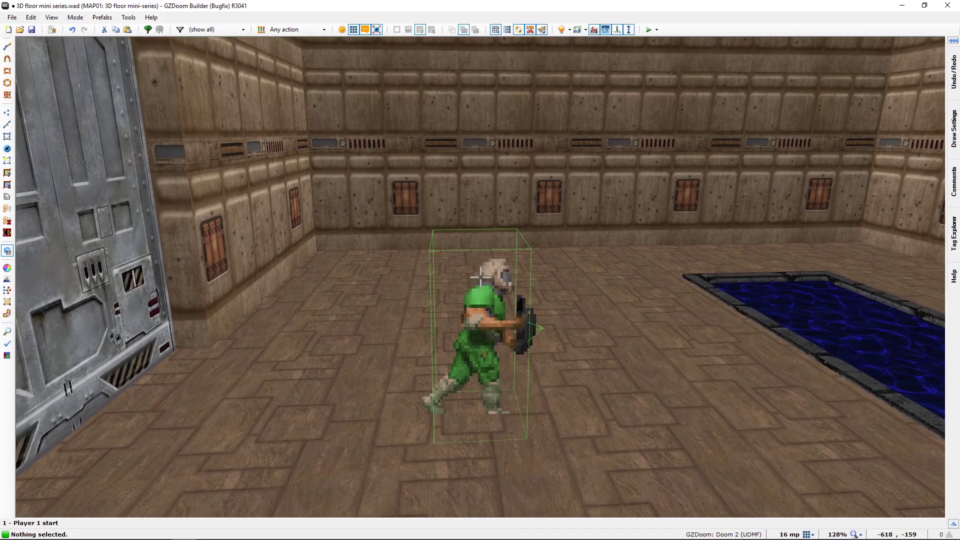
right_click(481, 277)
key("Escape")
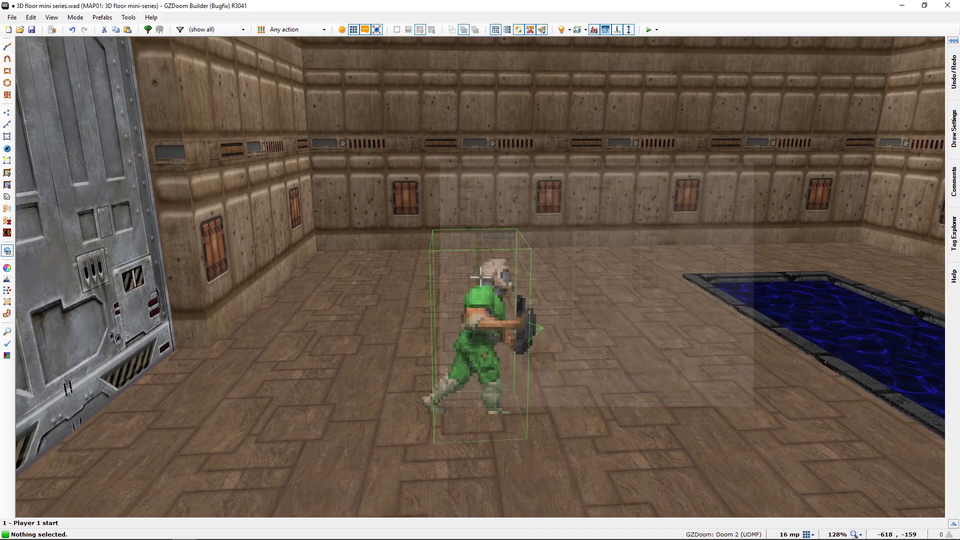
key("Delete")
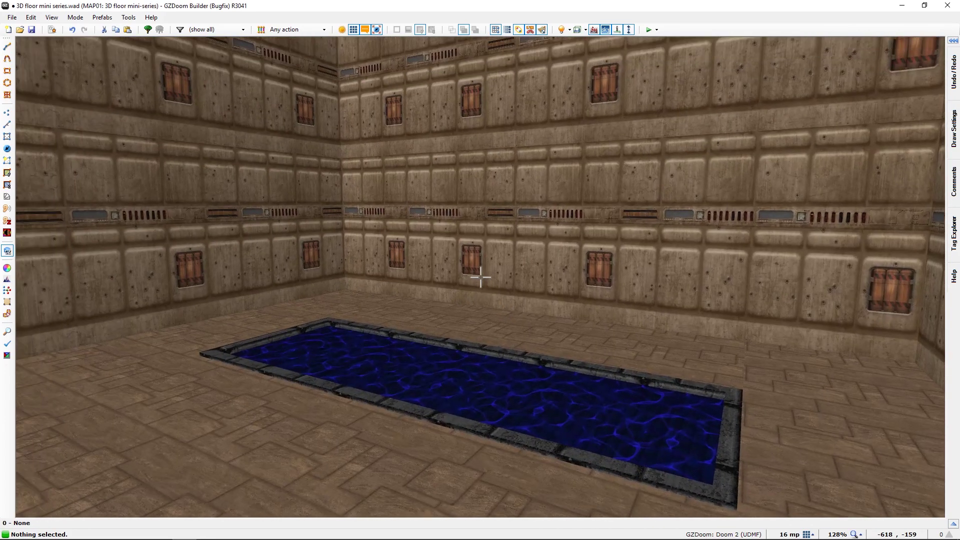
Fly around the room in the 3D view to examine the pools, the walls and the door alcove.
key("f")
key("f")
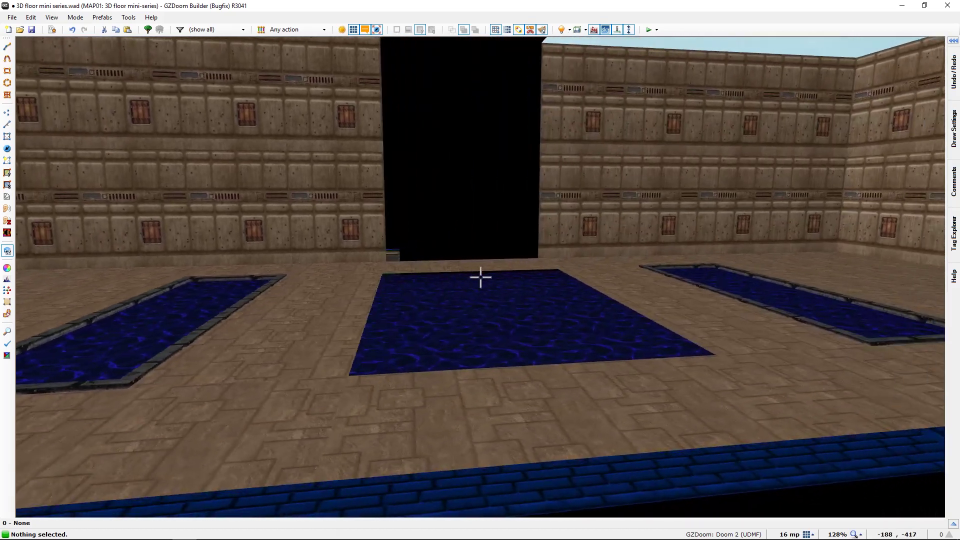
key("s")
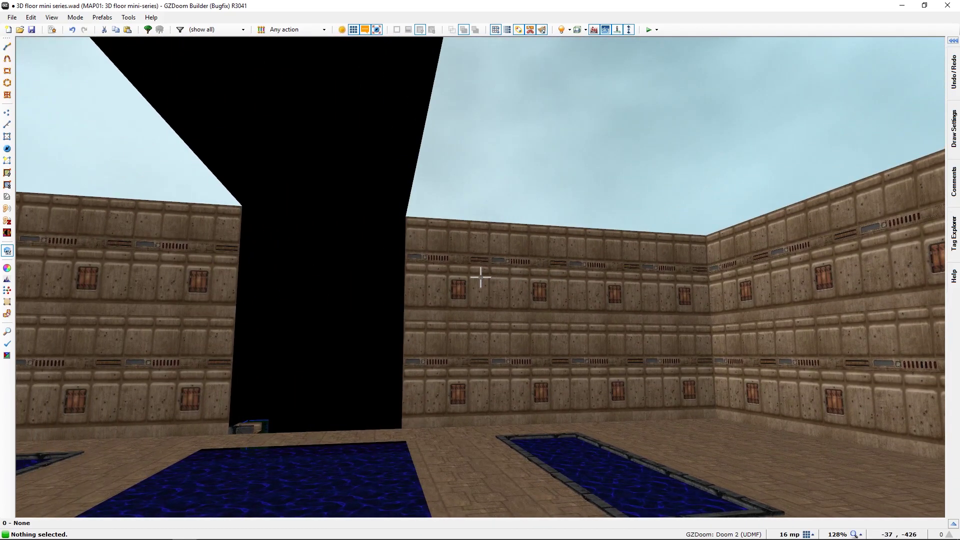
key("f")
key("w")
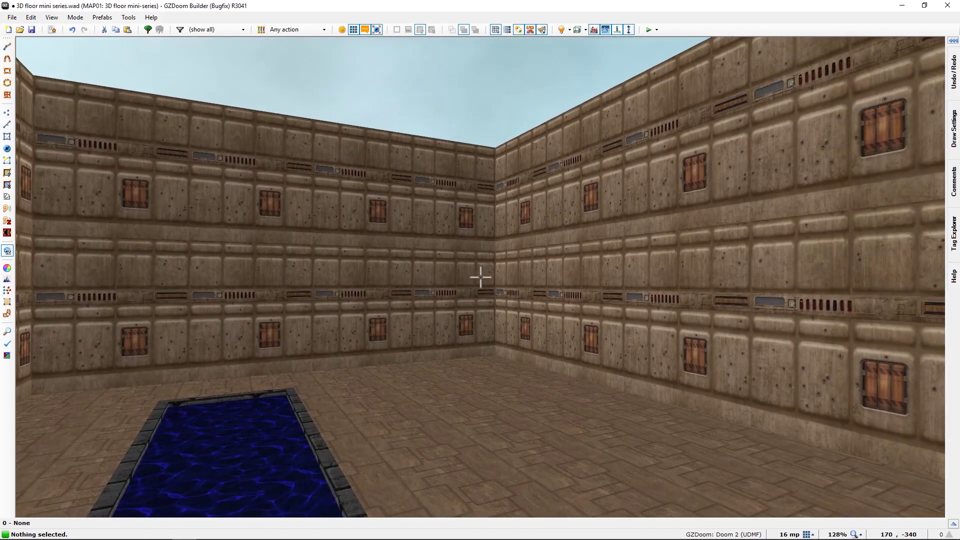
key("e")
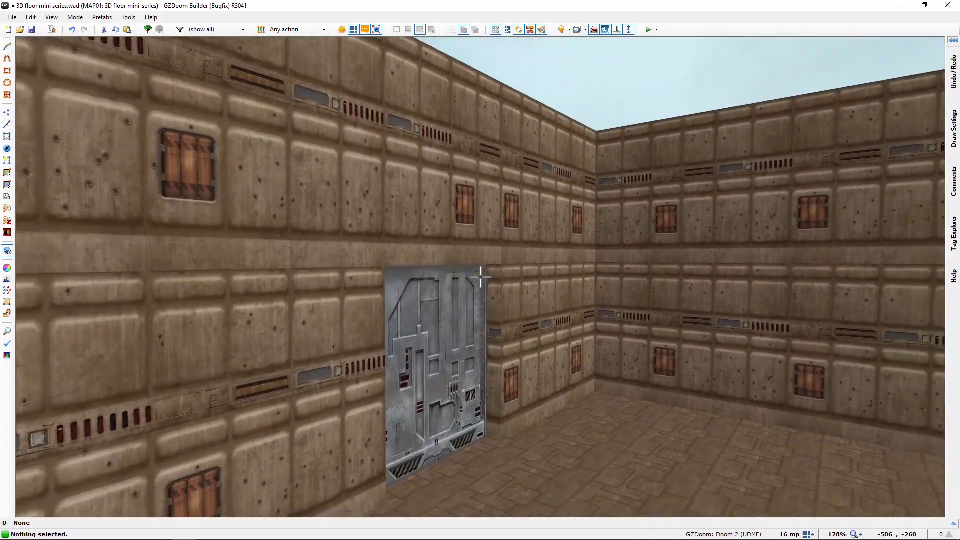
Examine the door alcove and its surrounding walls up close in the 3D view, and return to the 2D map.
key("e")
key("w")
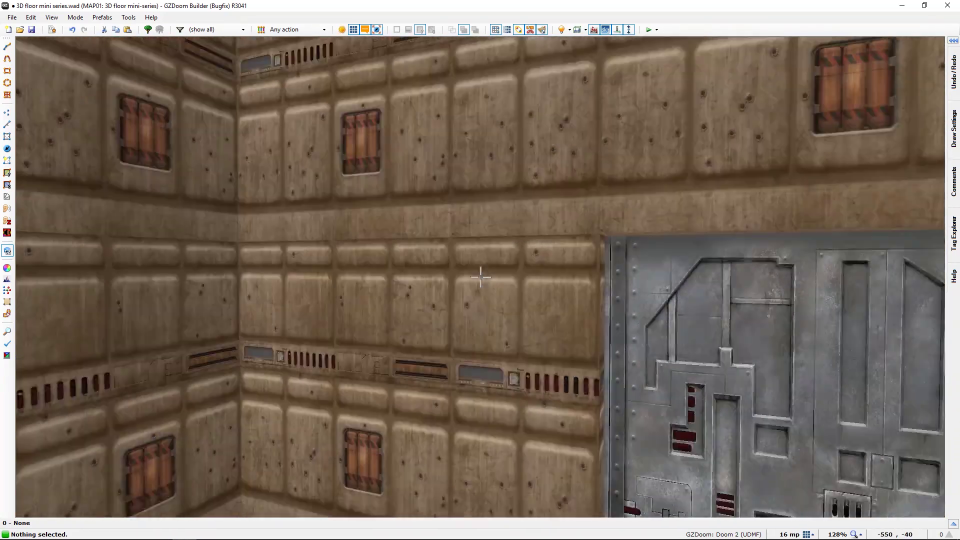
mouse_move(480, 276)
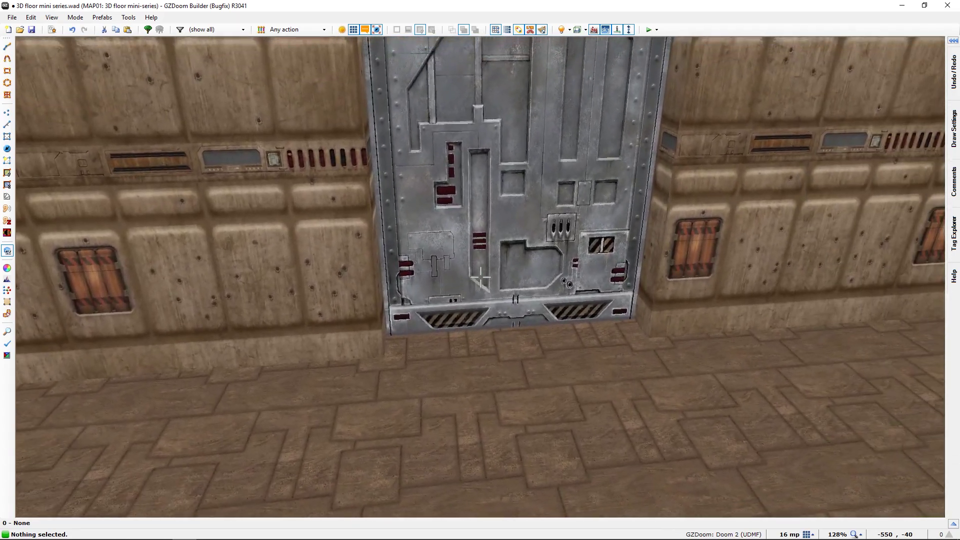
key("q")
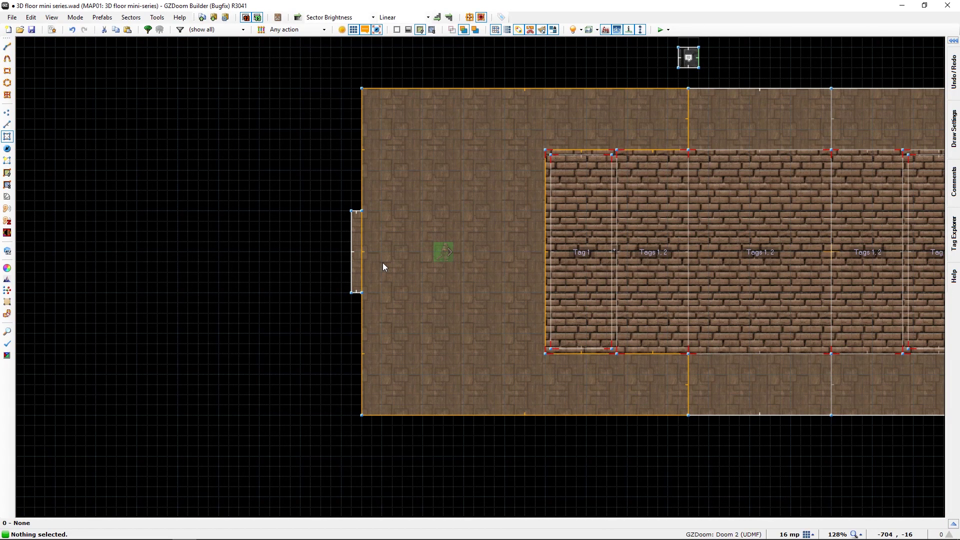
Display the 2D map as wireframe without floor textures and set the grid size to 8 mp.
middle_click_drag(398, 259, 345, 278)
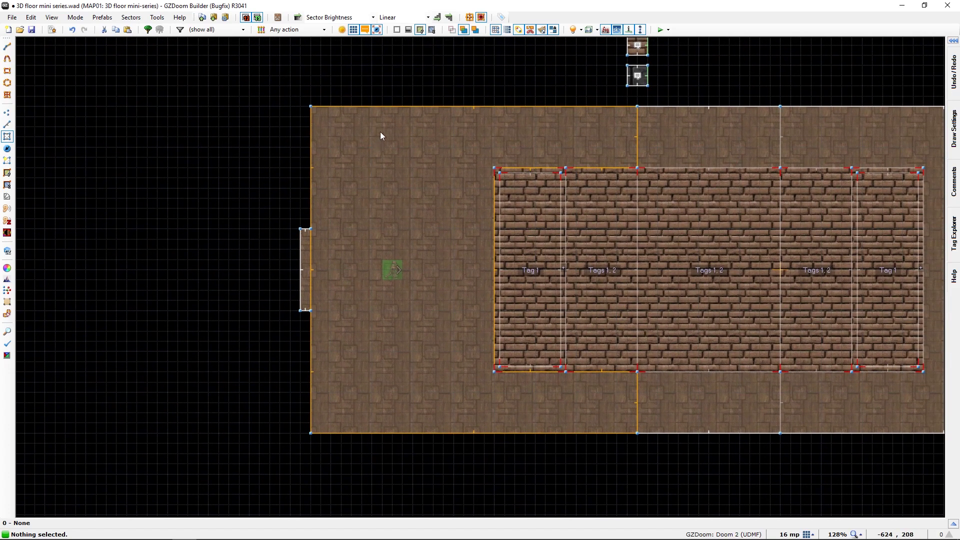
left_click(397, 30)
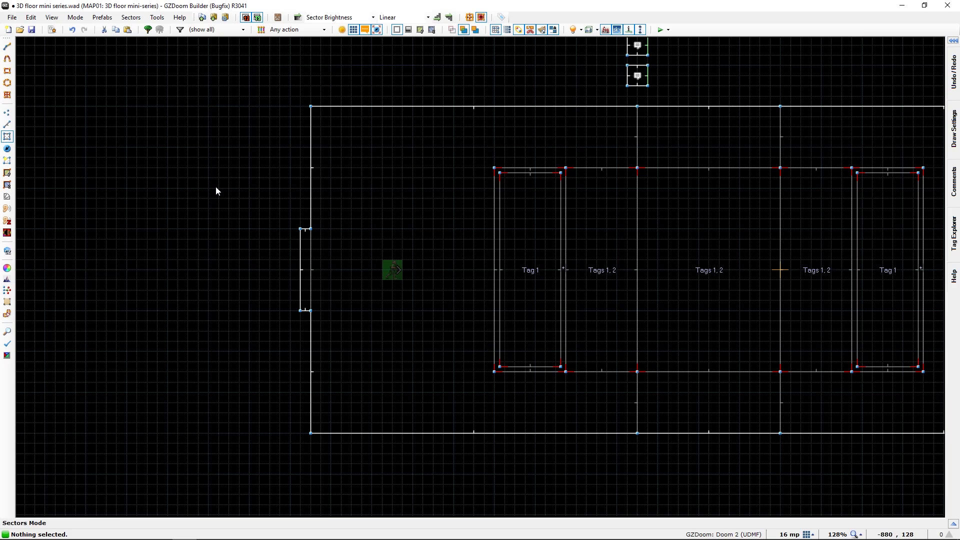
key("bracketleft")
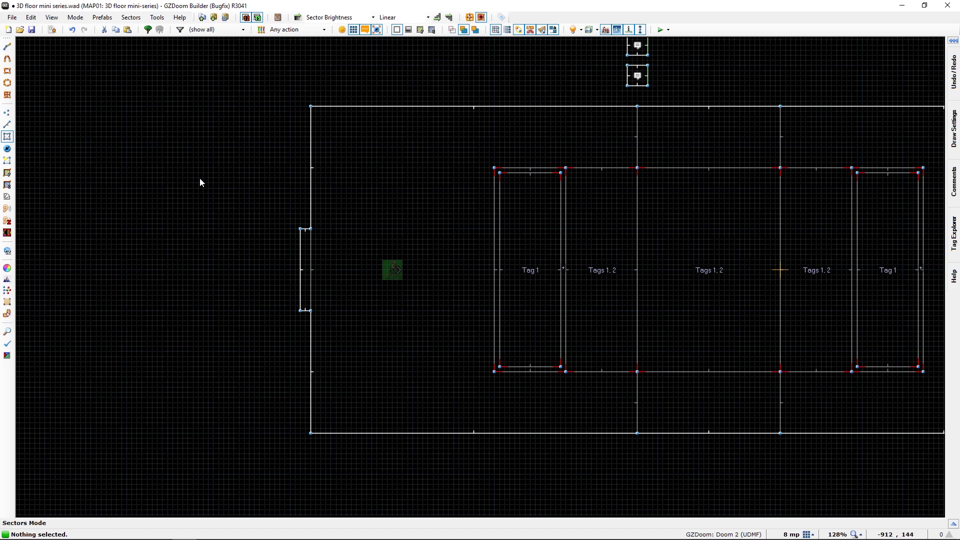
Draw an 8 by 512 rectangle along the full length of the room's west wall, just inside the room.
key("ctrl+shift+d")
left_click(311, 106)
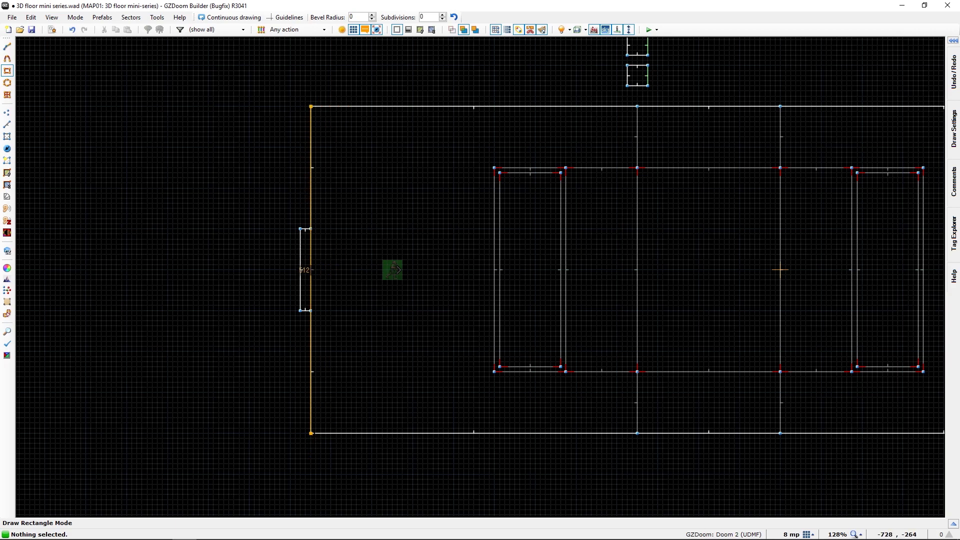
scroll(314, 436, "up", 4)
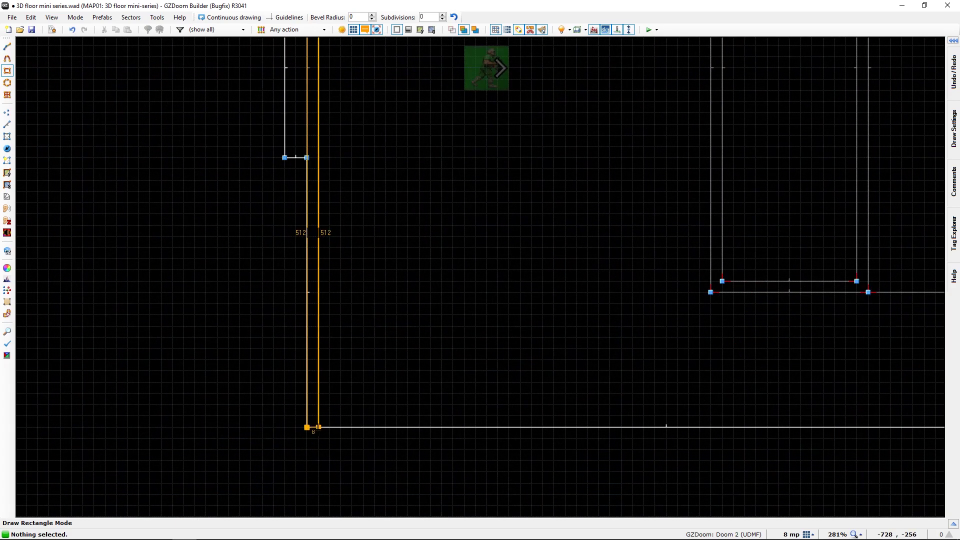
left_click(318, 428)
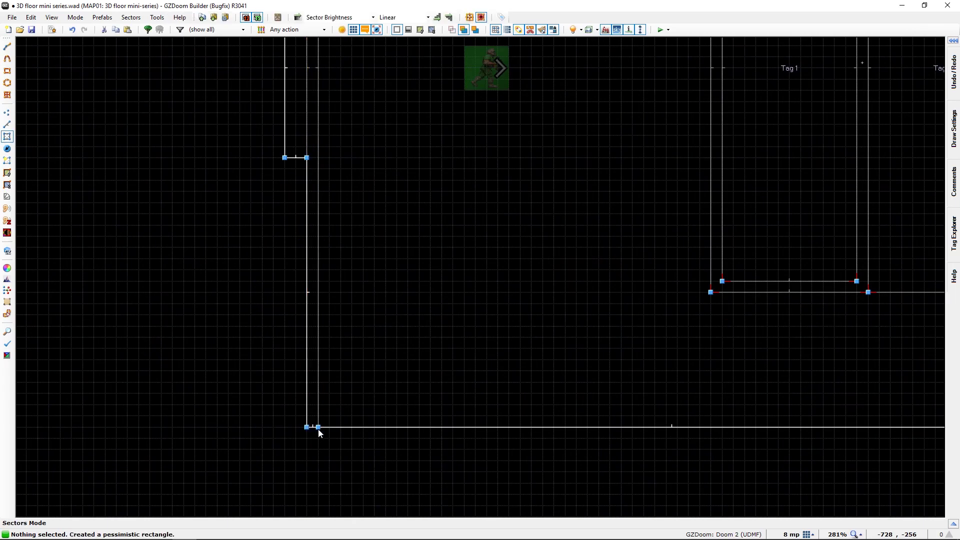
scroll(332, 242, "down", 5)
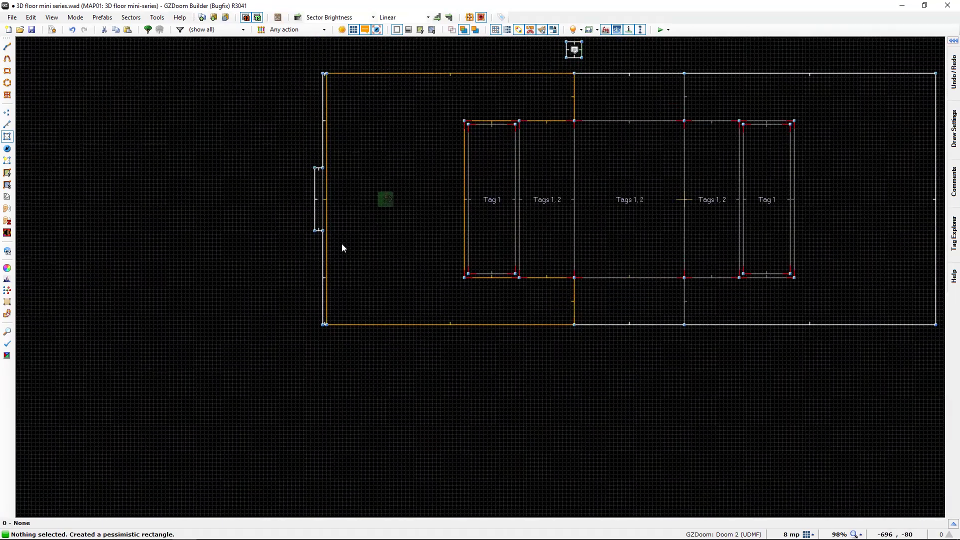
Draw an 8 by 128 rectangle inside the wall strip, directly in front of the door alcove.
middle_click_drag(343, 237, 298, 311)
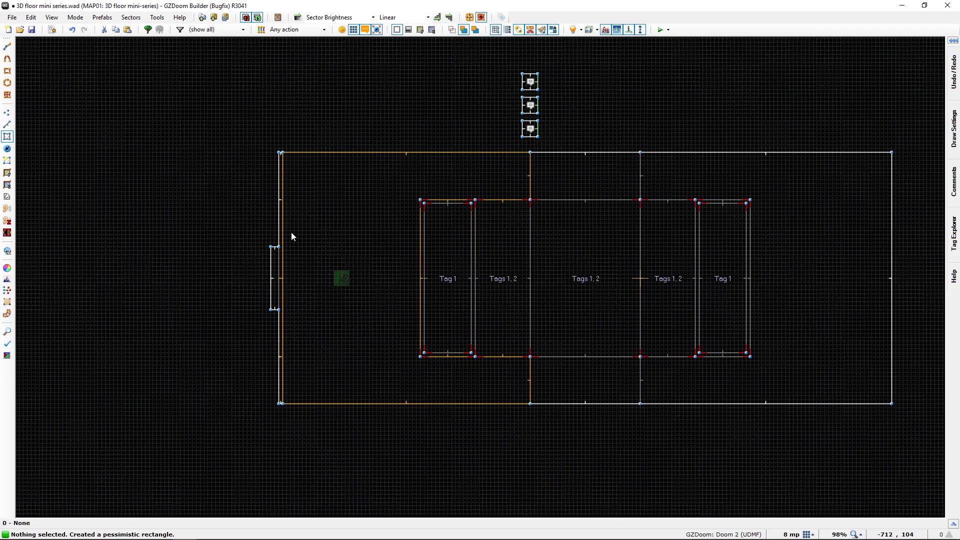
scroll(251, 281, "up", 1)
scroll(251, 281, "up", 2)
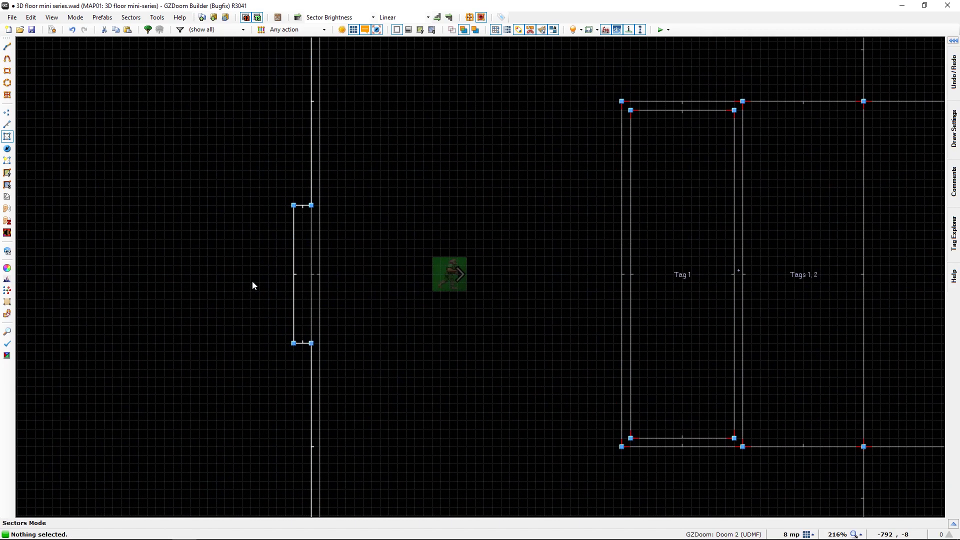
middle_click_drag(324, 227, 294, 230)
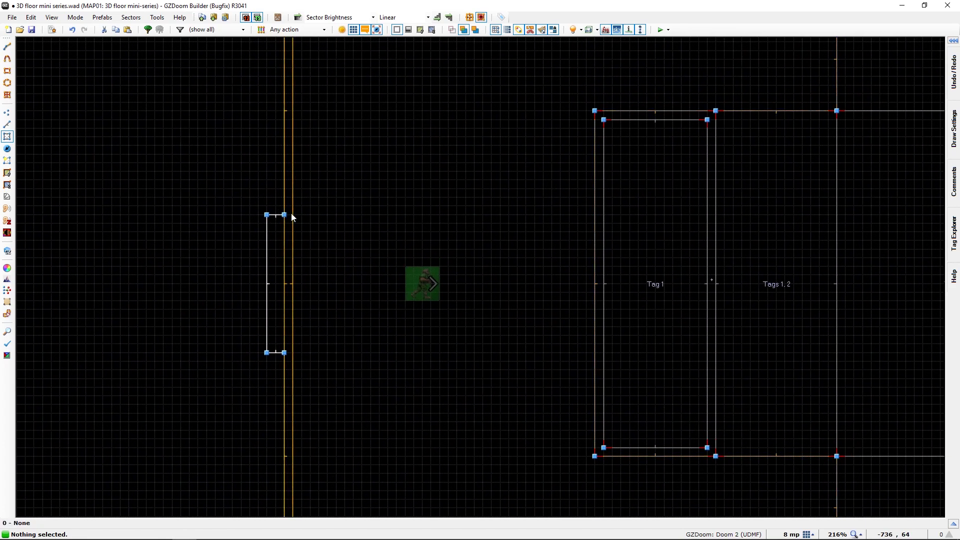
key("ctrl+shift+d")
left_click(284, 214)
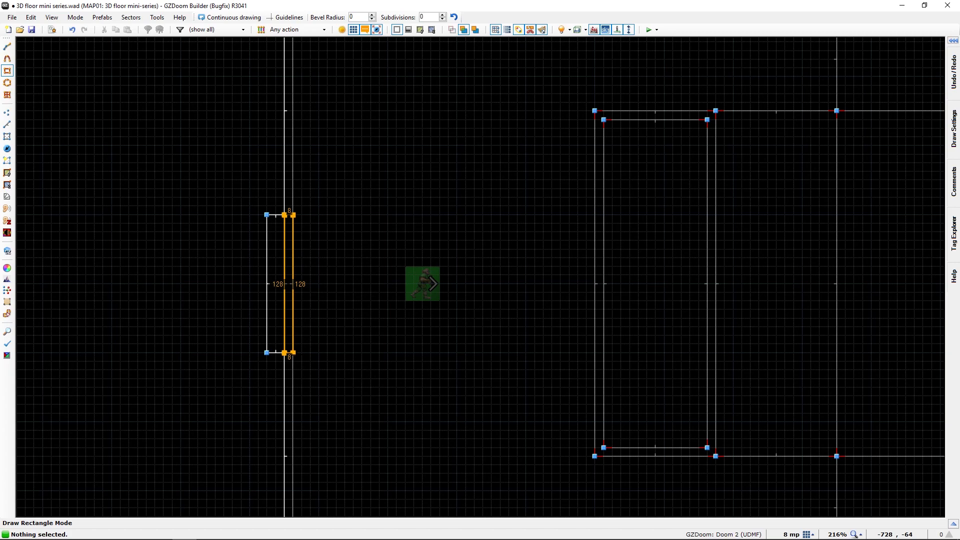
left_click_drag(293, 353, 296, 356)
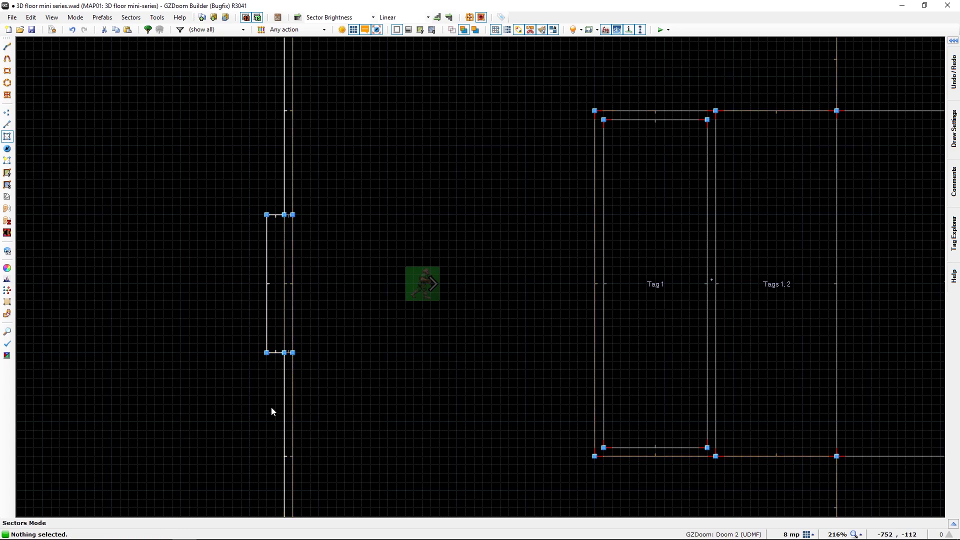
Draw an 8 by 32 rectangle in the wall strip, adjoining the south end of the door section.
key("ctrl+shift+d")
left_click(285, 353)
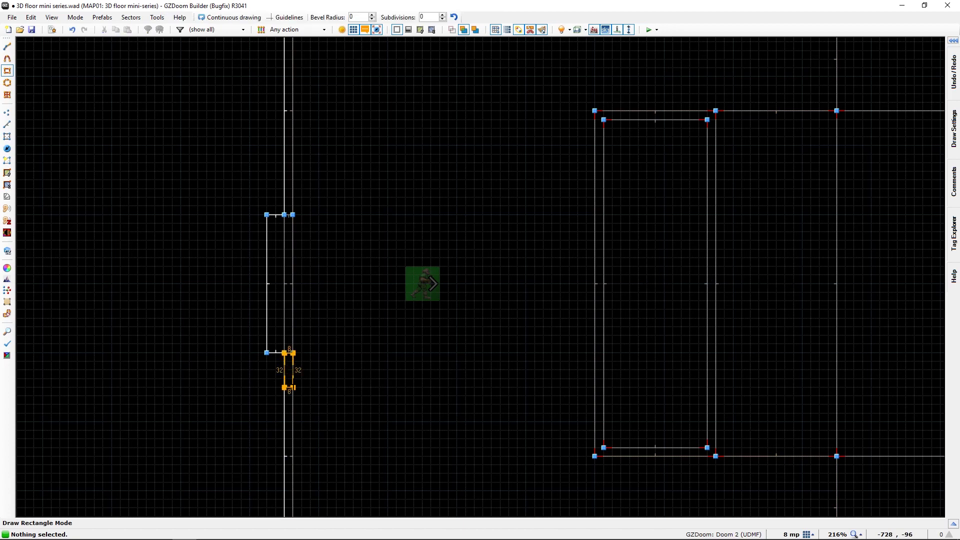
left_click_drag(293, 379, 294, 387)
left_click_drag(294, 387, 294, 388)
Draw a matching 8 by 32 rectangle in the wall strip, adjoining the north end of the door section.
key("ctrl+shift+d")
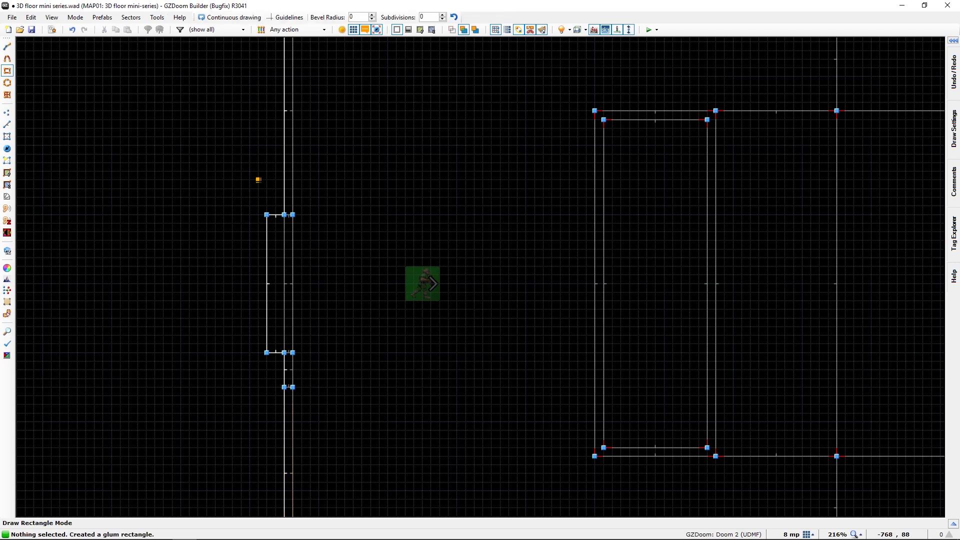
left_click(284, 180)
left_click_drag(293, 215, 293, 215)
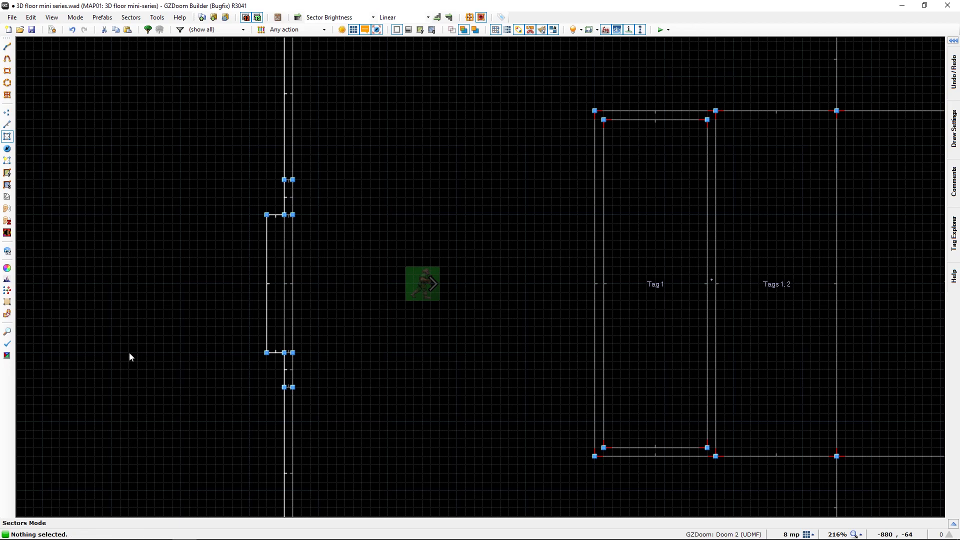
In the 3D view, select the floors of the two small sectors flanking the door and raise them to height 128.
key("q")
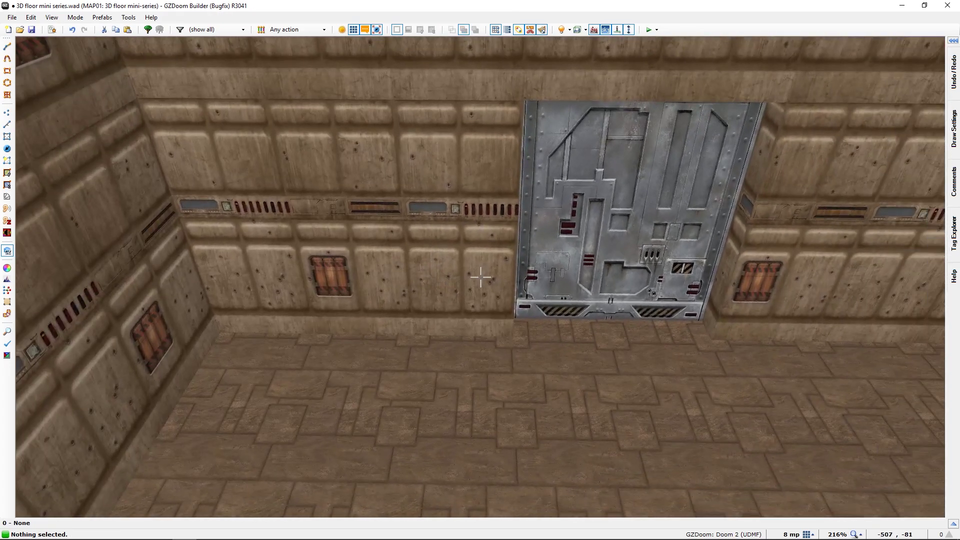
key("s")
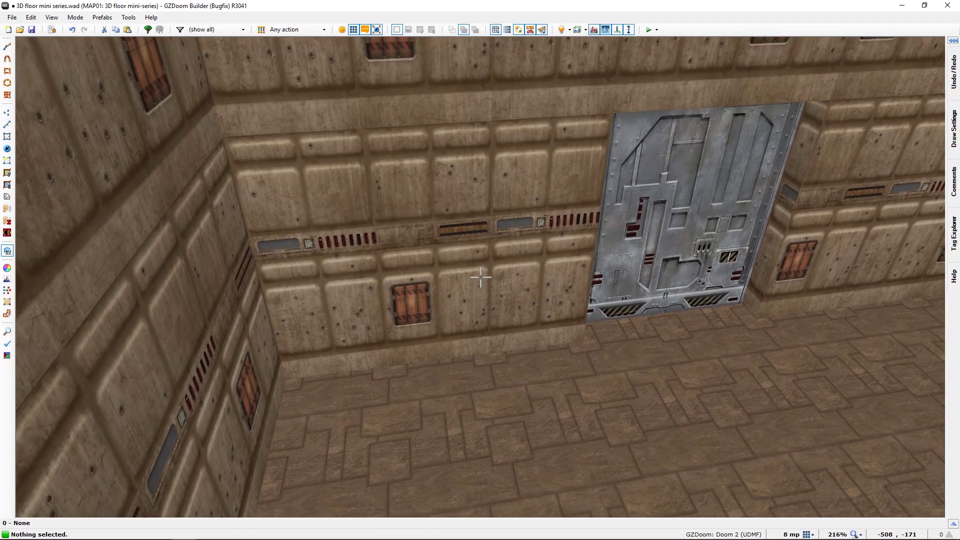
key("s")
key("f")
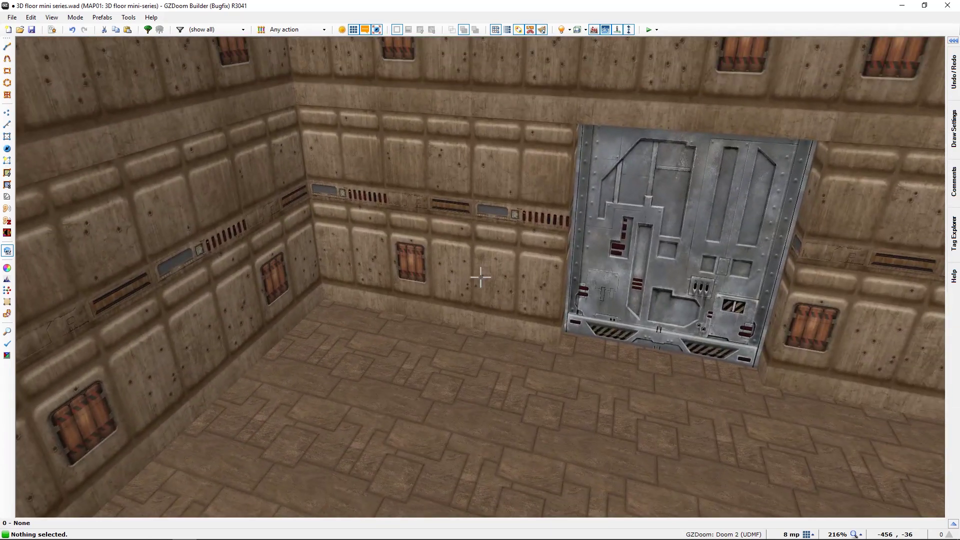
key("s")
key("f")
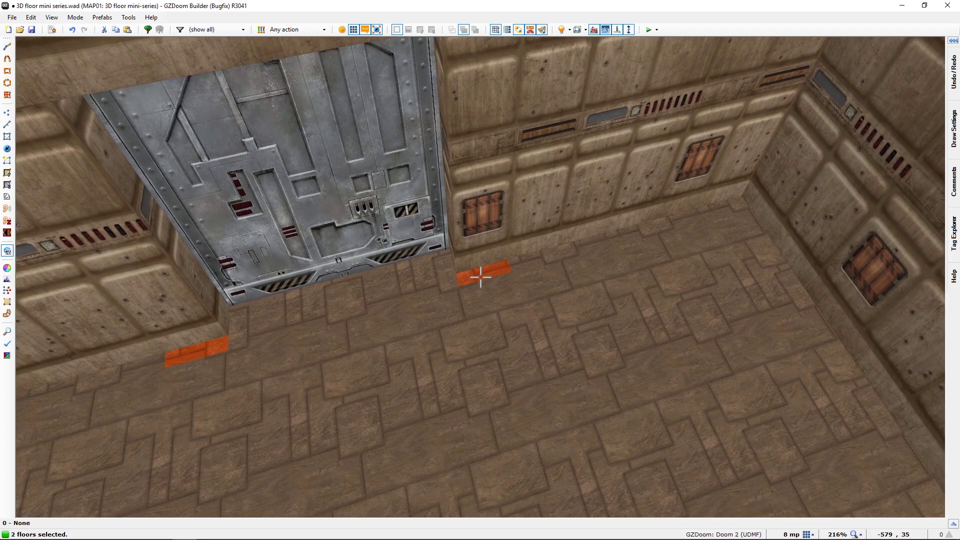
scroll(480, 278, "up", 9)
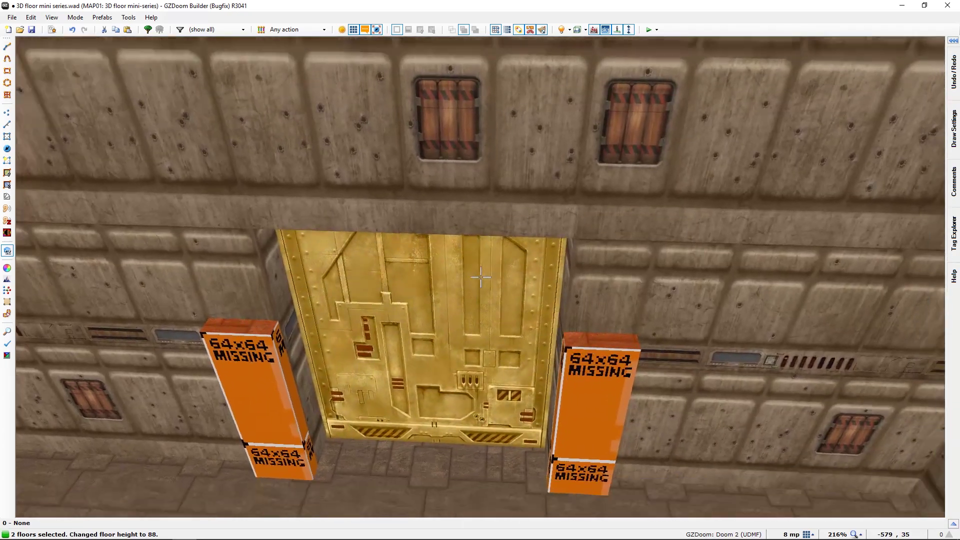
key("s")
scroll(480, 278, "up", 4)
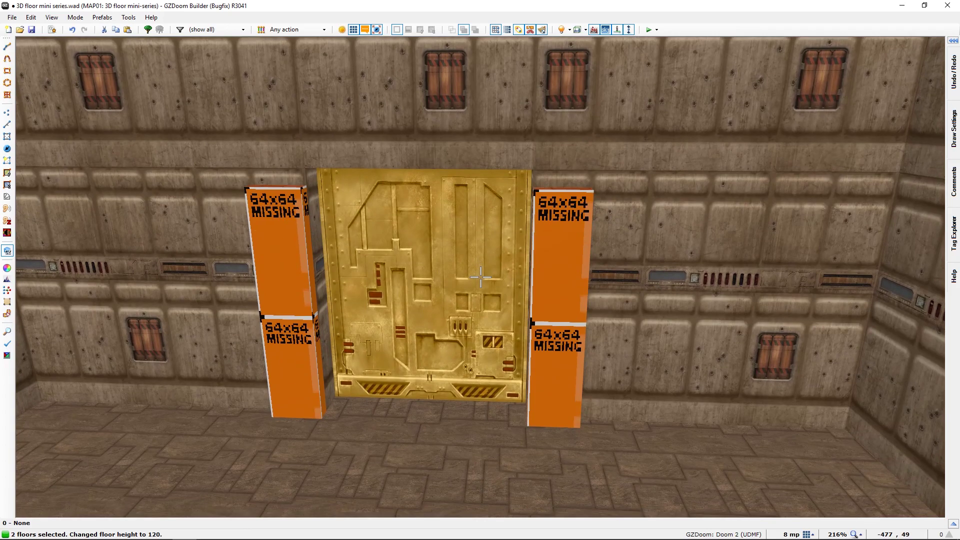
scroll(480, 277, "up", 1)
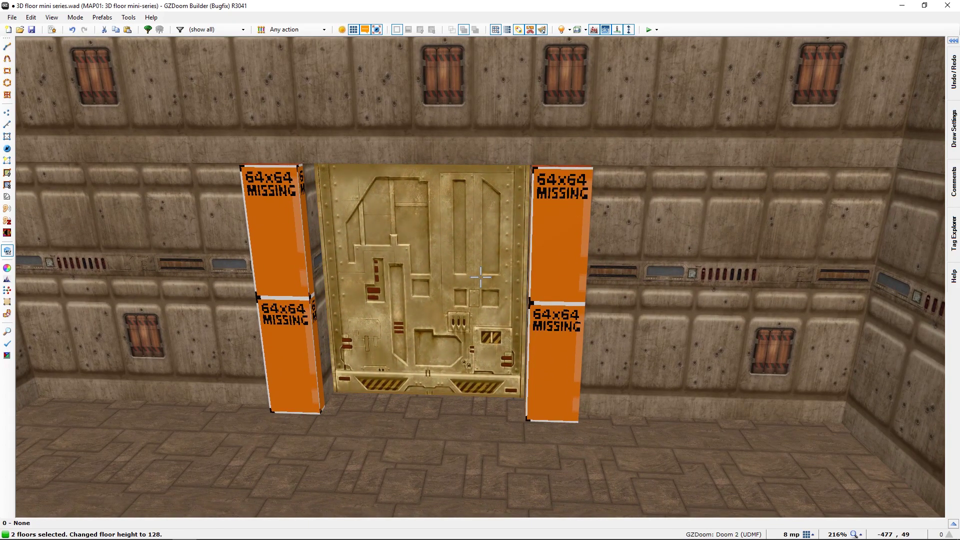
Turn off highlighting in the 3D view and clear the selection of the two pillar floors.
key("s")
key("h")
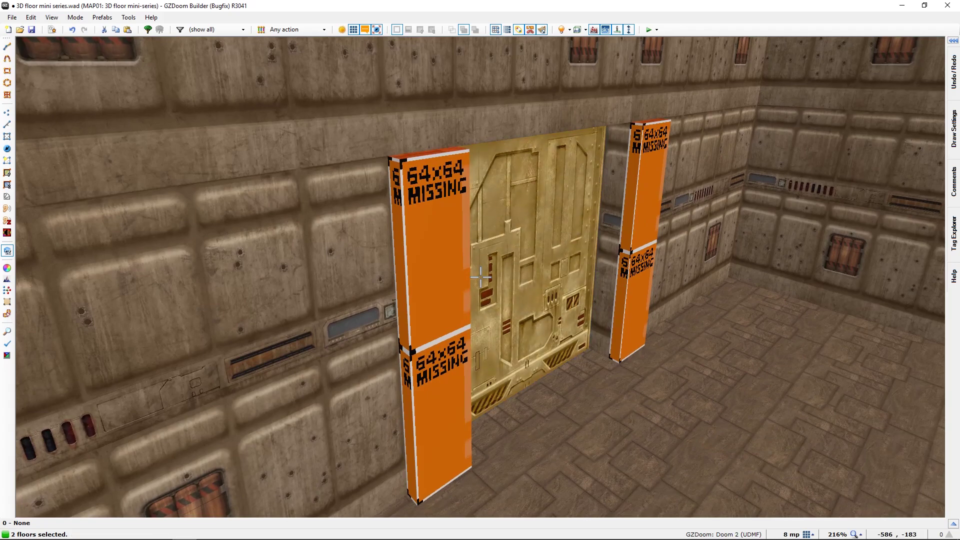
key("c")
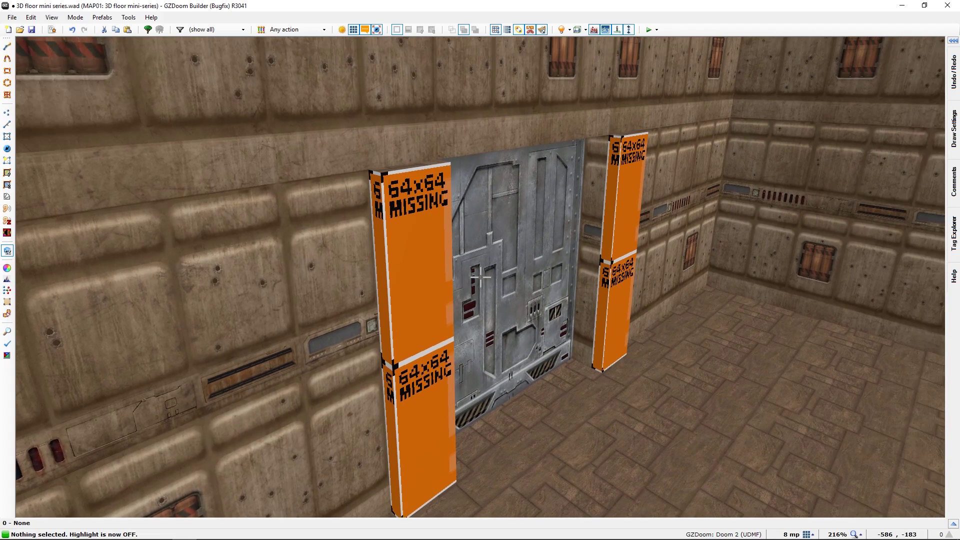
Set the back lower texture of the south pillar's front face to DEM1_5 from the Marble set, and copy that texture.
key("s")
key("s")
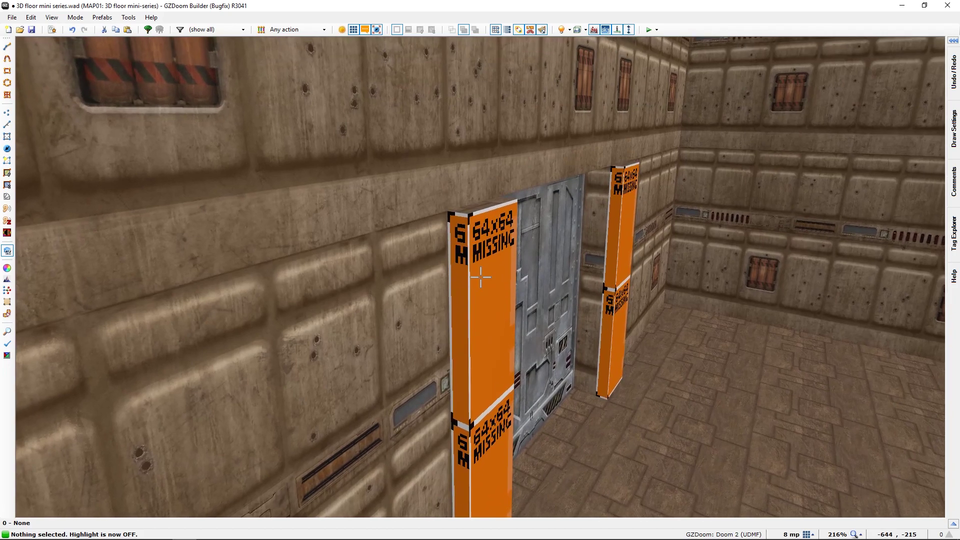
right_click(481, 277)
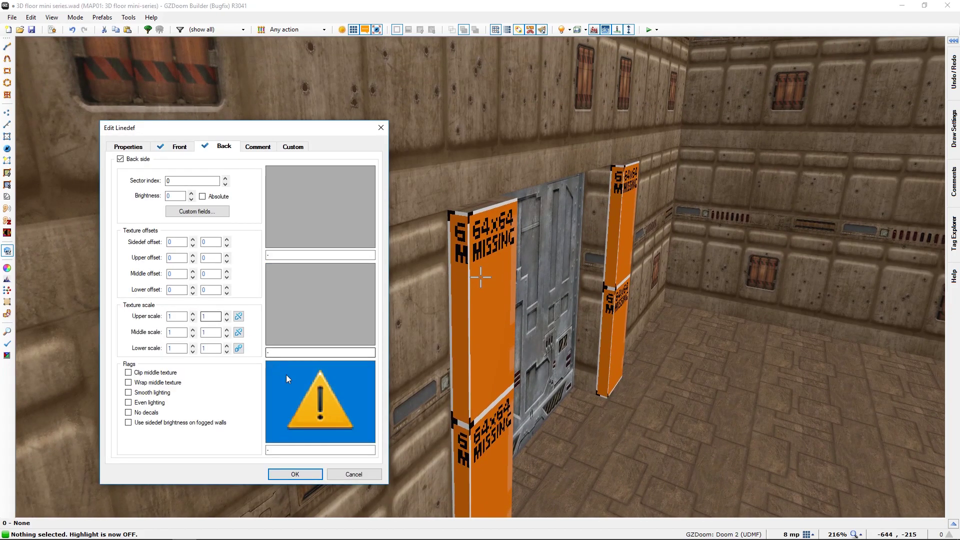
left_click(296, 382)
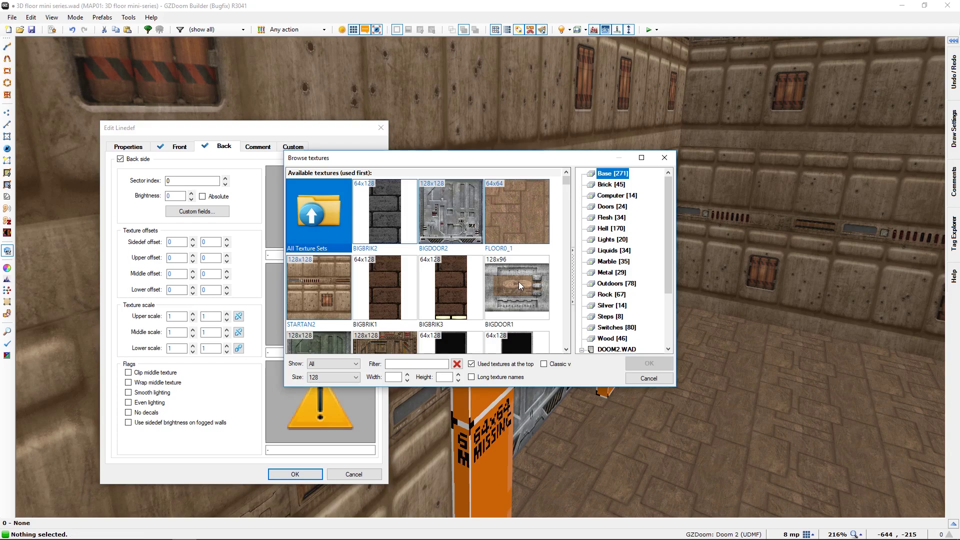
left_click(609, 262)
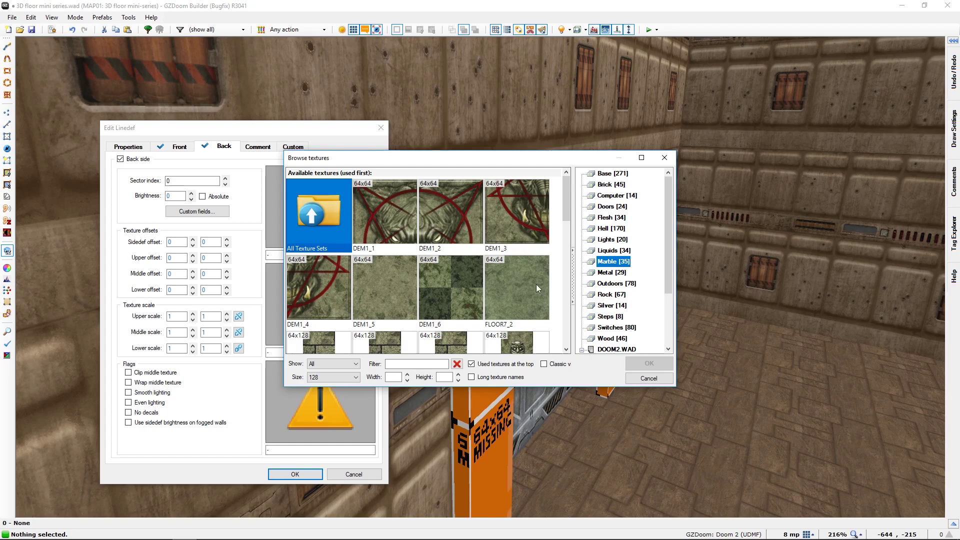
left_click(385, 281)
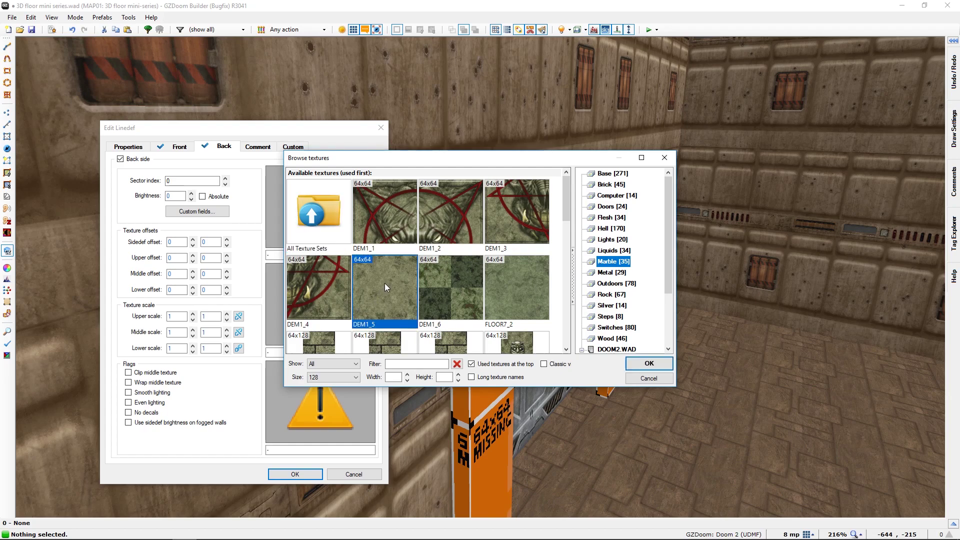
left_click(638, 366)
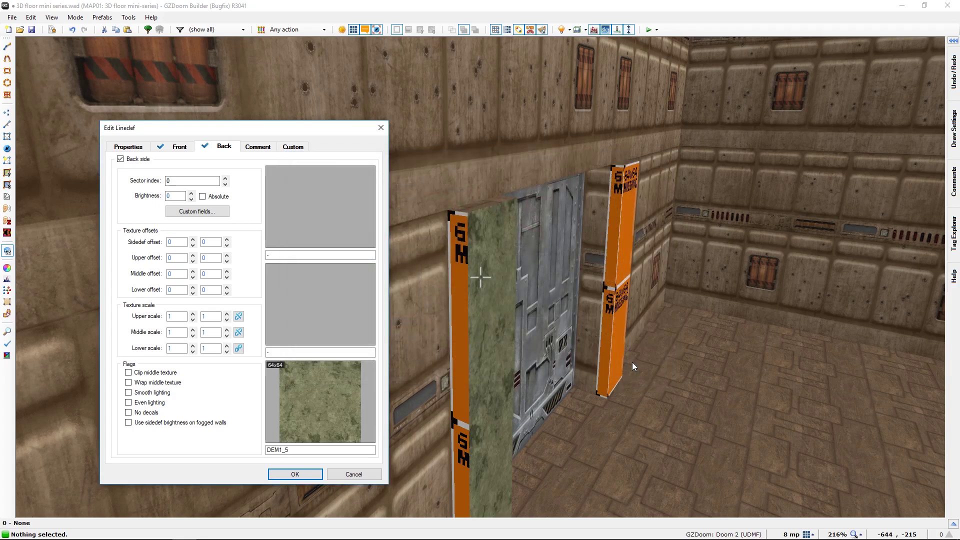
left_click(302, 475)
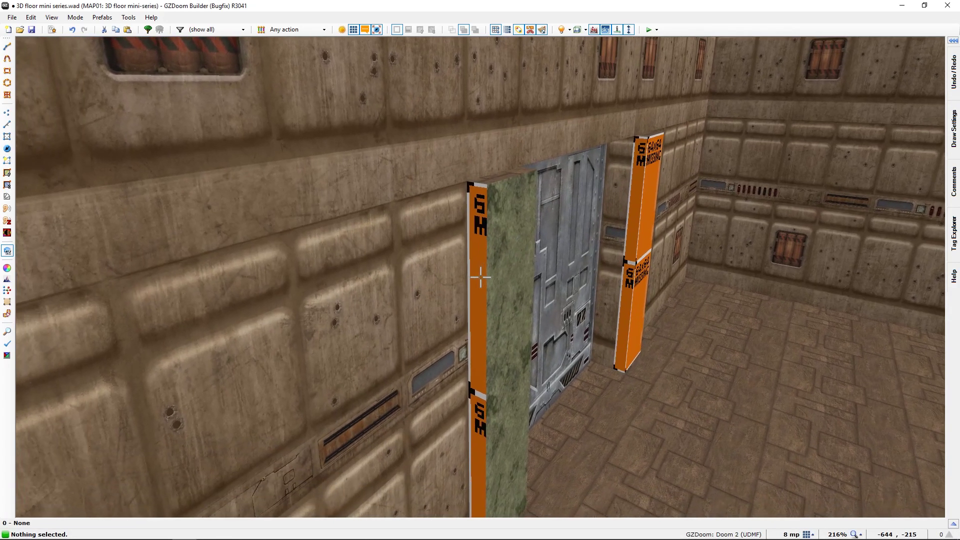
key("ctrl+c")
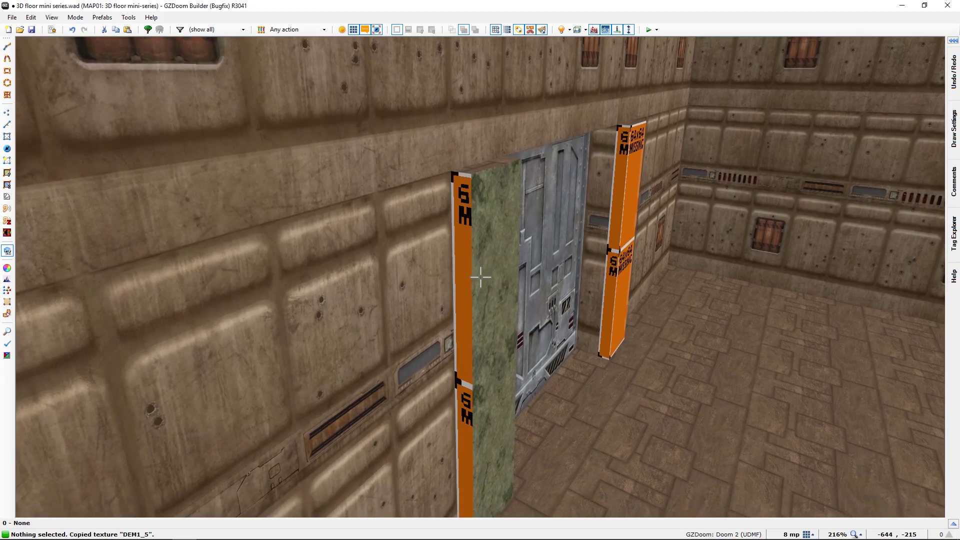
Apply the copied DEM1_5 texture to the remaining untextured side faces of the south and north door pillars.
key("w")
key("ctrl+shift+v")
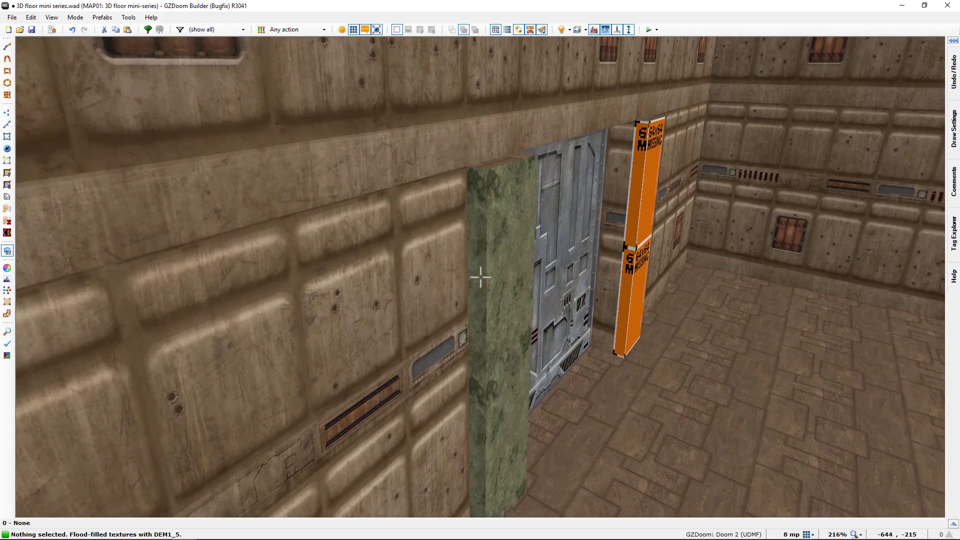
key("d")
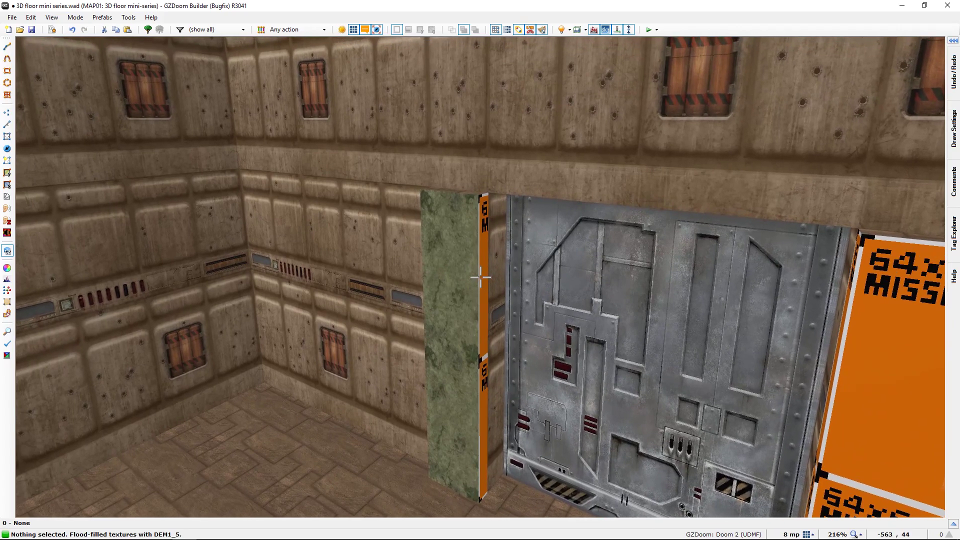
key("ctrl+v")
key("w")
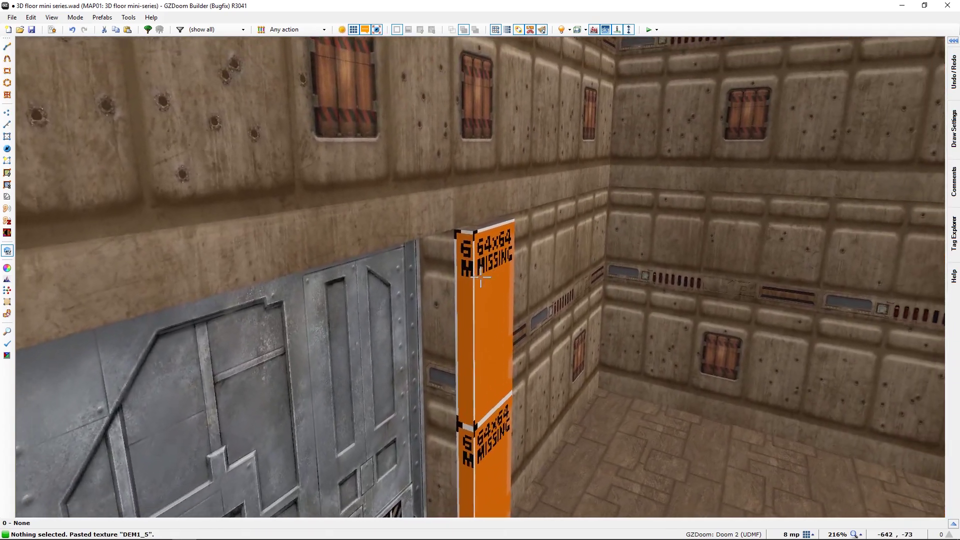
key("ctrl+shift+v")
key("d")
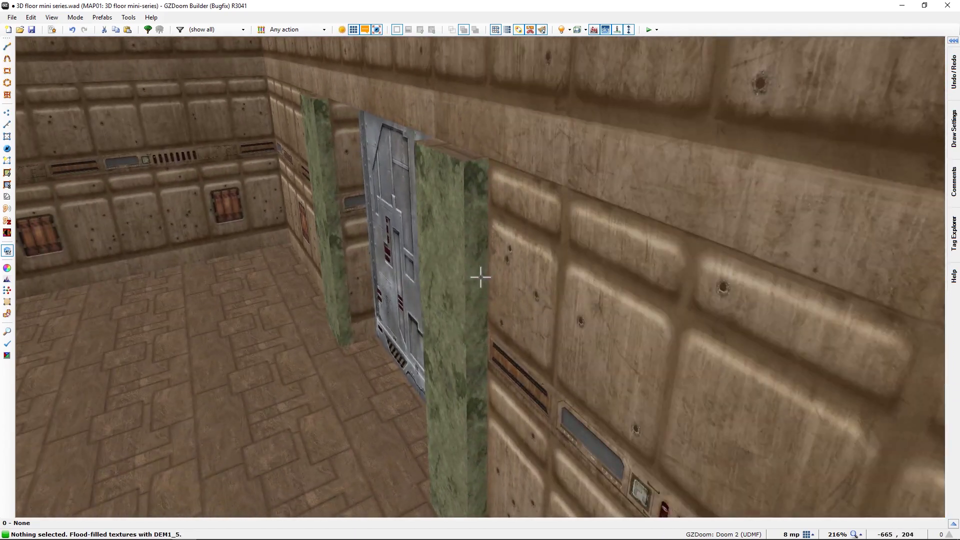
Paste the DEM1_5 texture onto the top surfaces of both door pillars and check the result.
key("a")
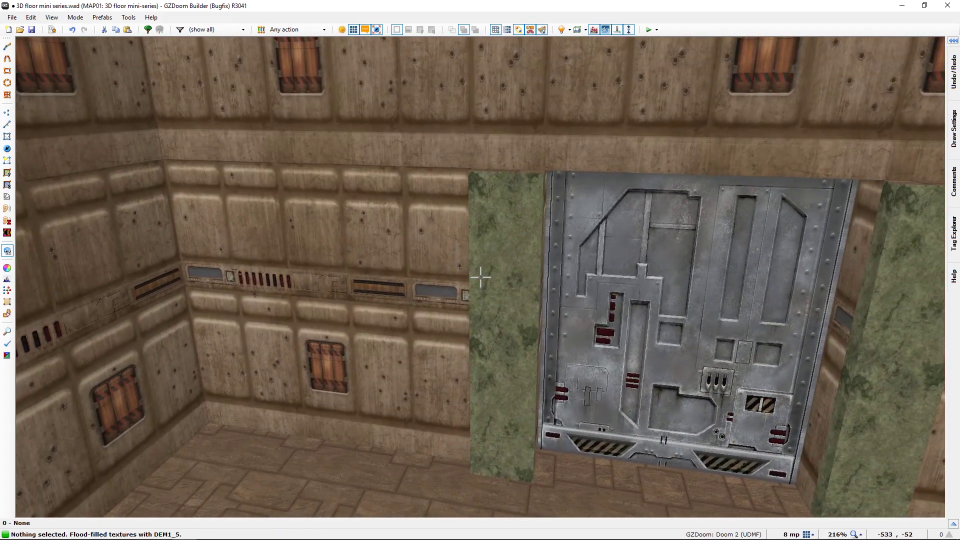
key("w")
key("ctrl+v")
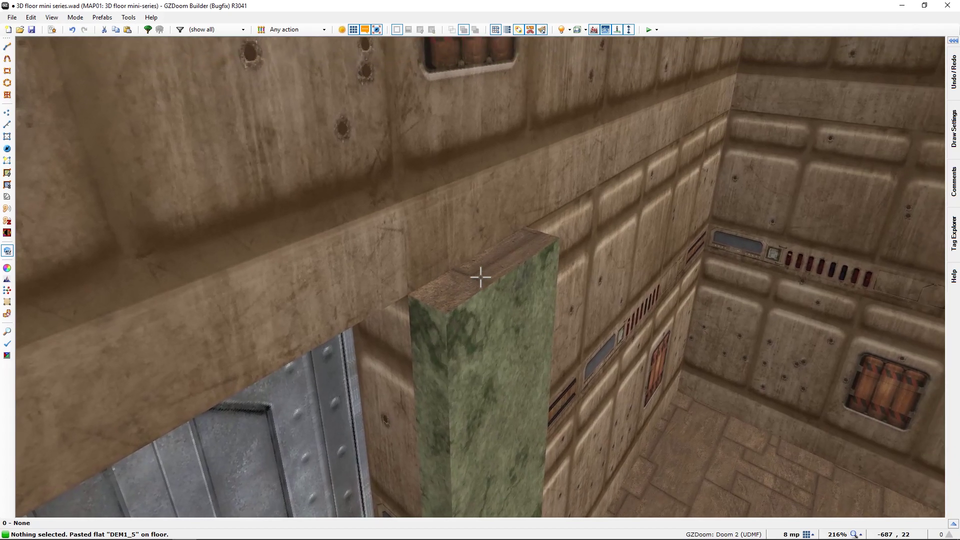
key("ctrl+v")
key("d")
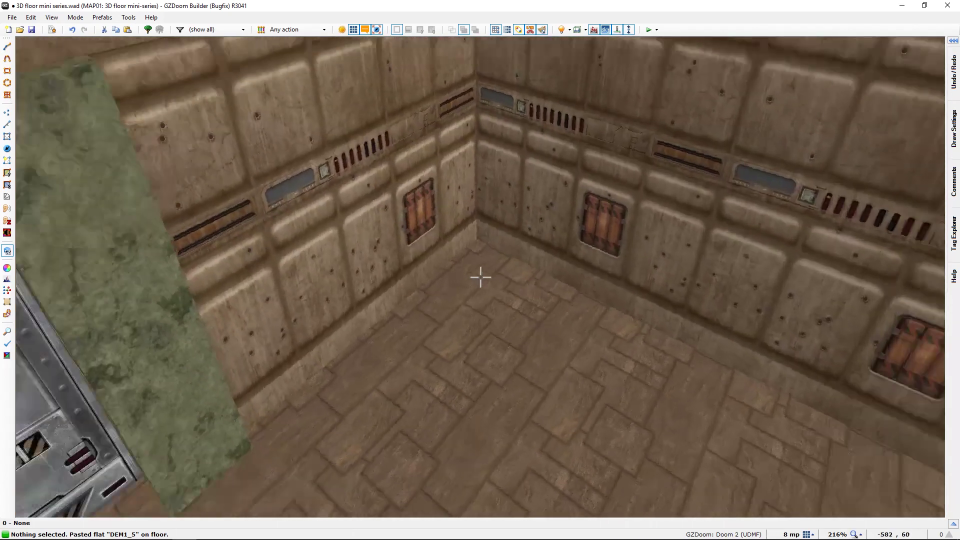
key("s")
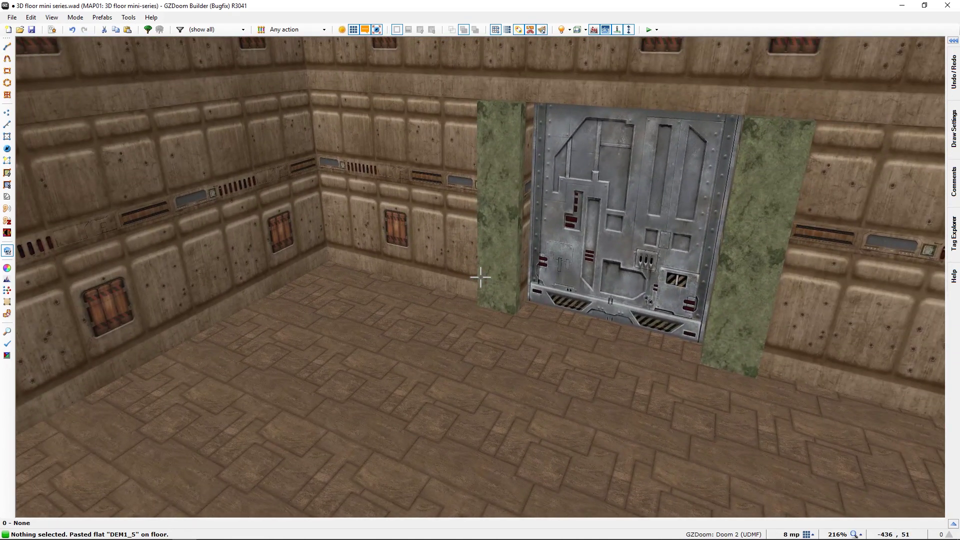
key("w")
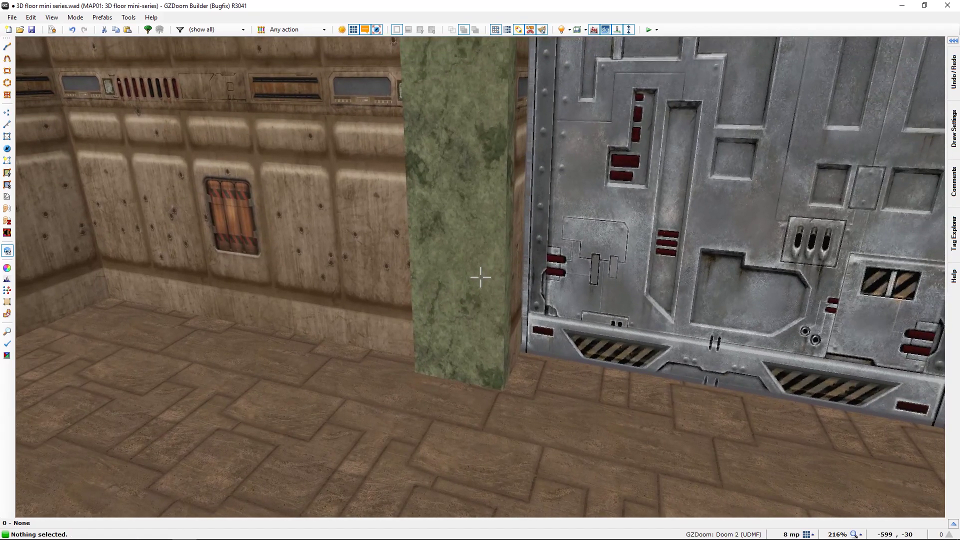
In the 2D map, draw a 32 by 32 square sector outside the room, west of the three existing control sectors.
key("q")
middle_click_drag(504, 311, 493, 209)
middle_click_drag(580, 45, 455, 415)
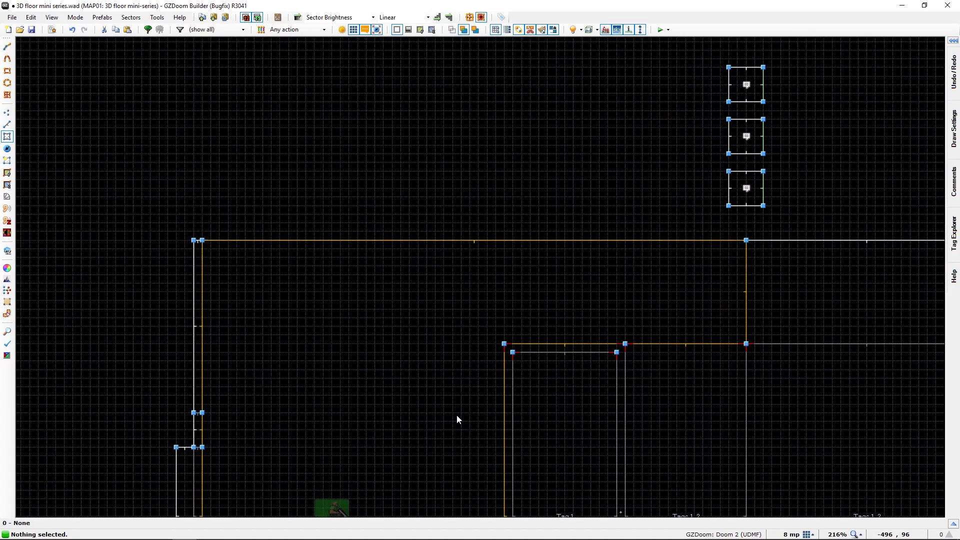
key("ctrl+shift+d")
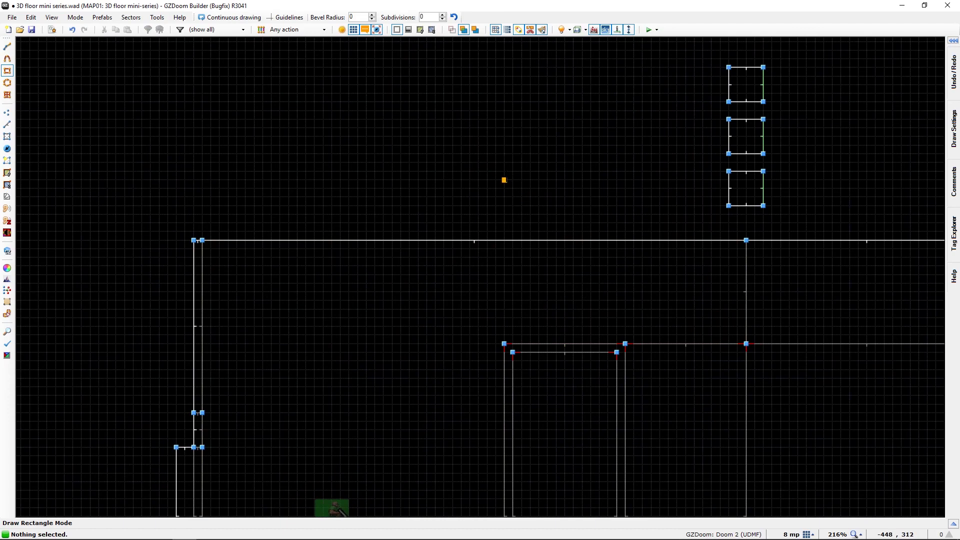
mouse_move(505, 172)
left_mouse_down()
mouse_move(514, 193)
mouse_move(548, 206)
mouse_move(538, 206)
left_mouse_up()
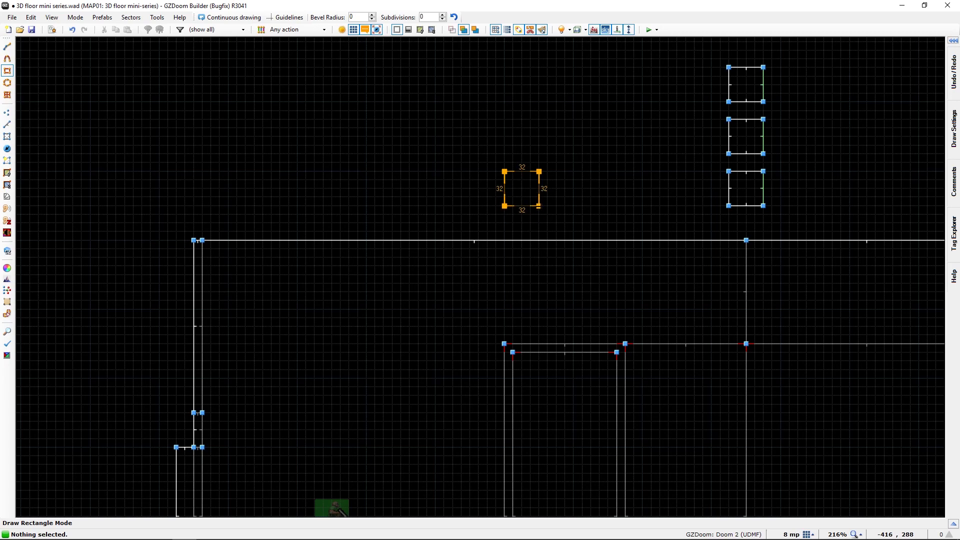
left_click_drag(538, 207, 539, 207)
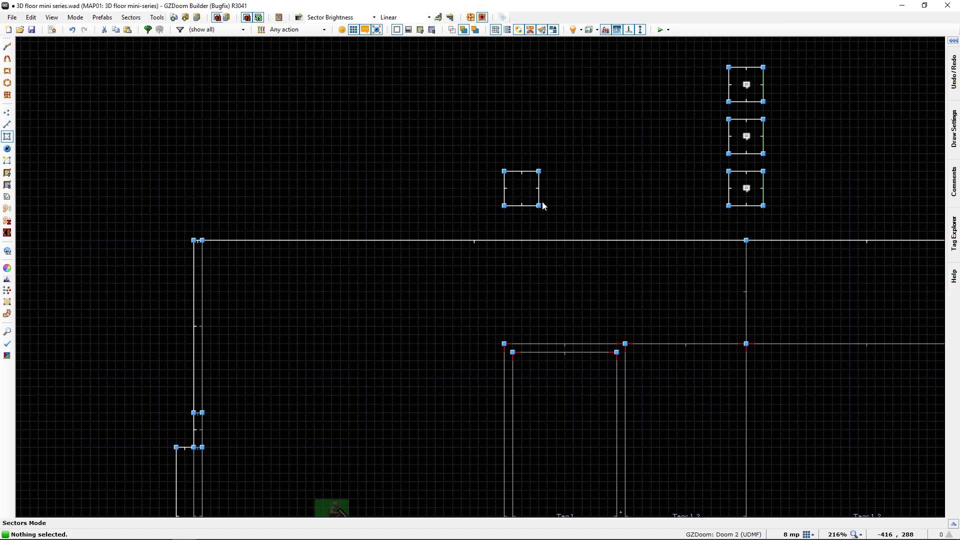
Delete the southeast vertex of the new square sector to make it triangular.
key("v")
key("Delete")
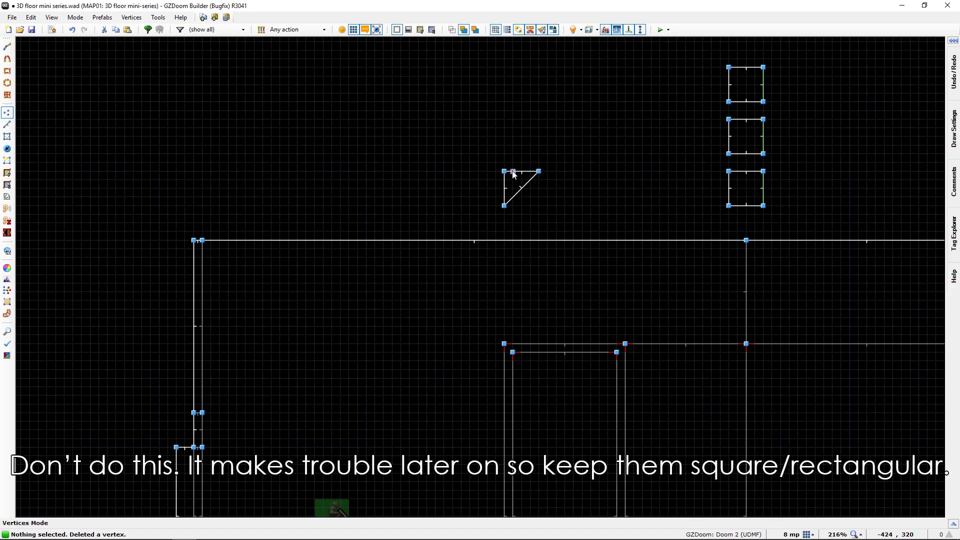
middle_click_drag(515, 191, 528, 115)
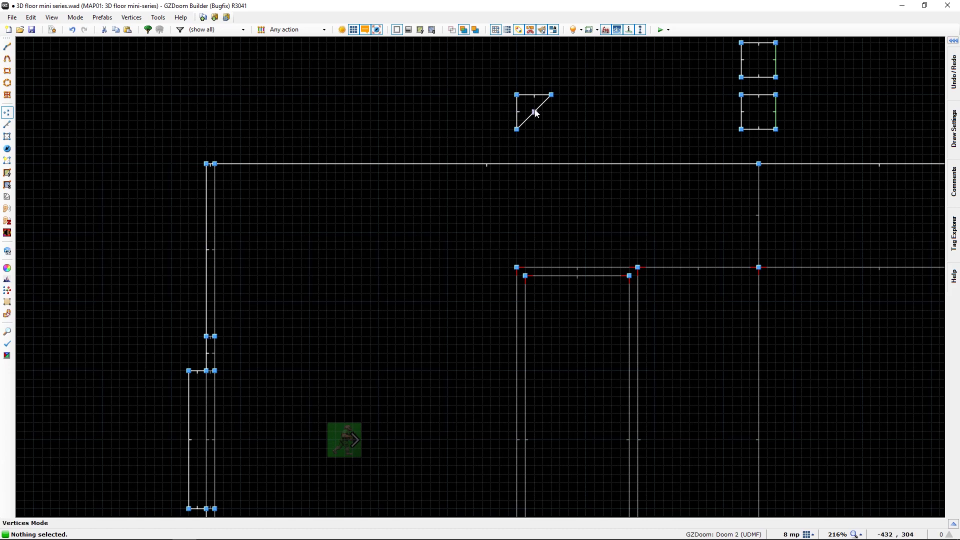
In the 3D view, paste the DEM1_5 texture onto the walls, ceiling and floor of the triangular sector.
key("w")
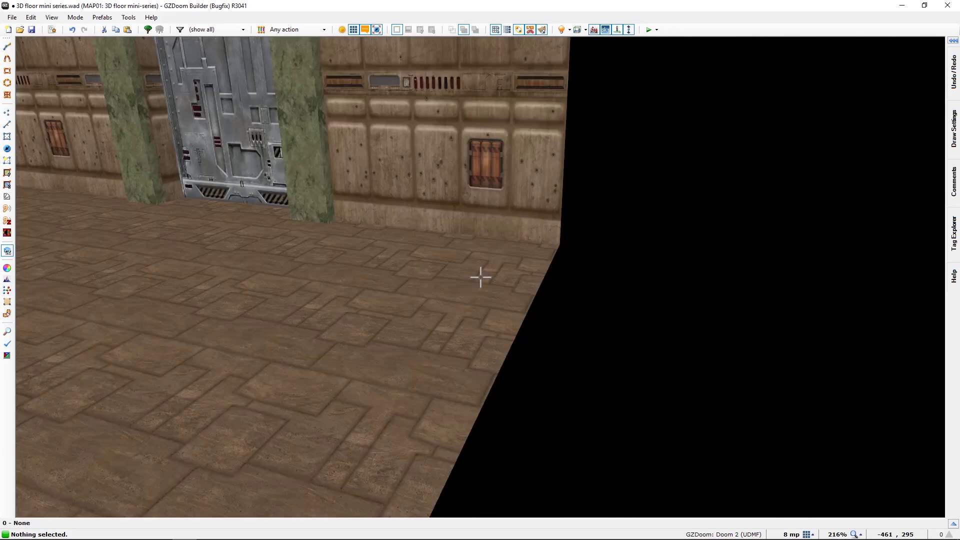
key("f")
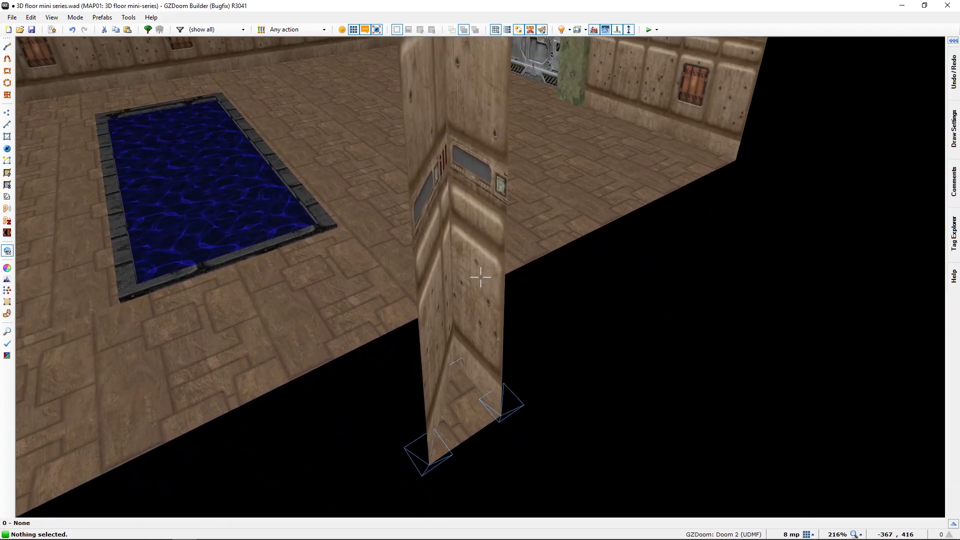
key("s")
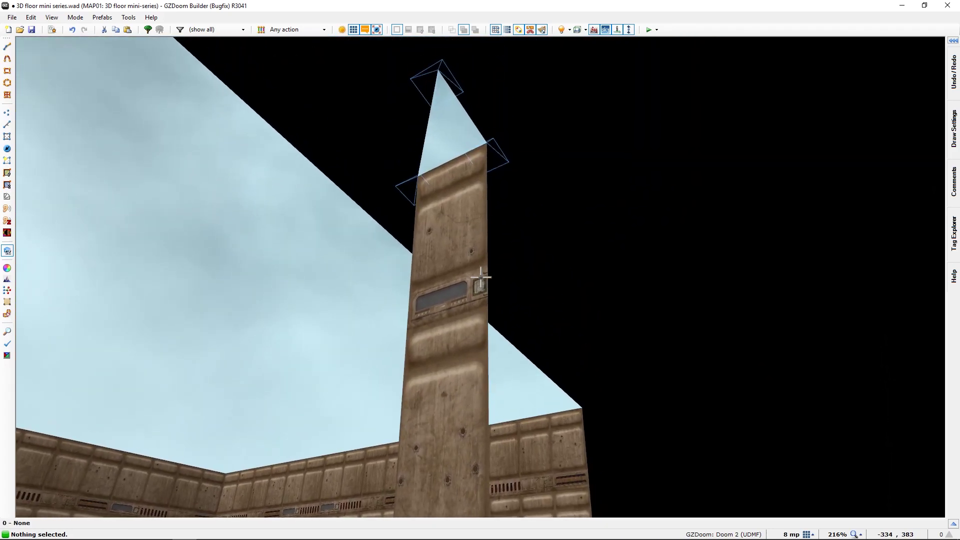
key("ctrl+v")
key("ctrl+v")
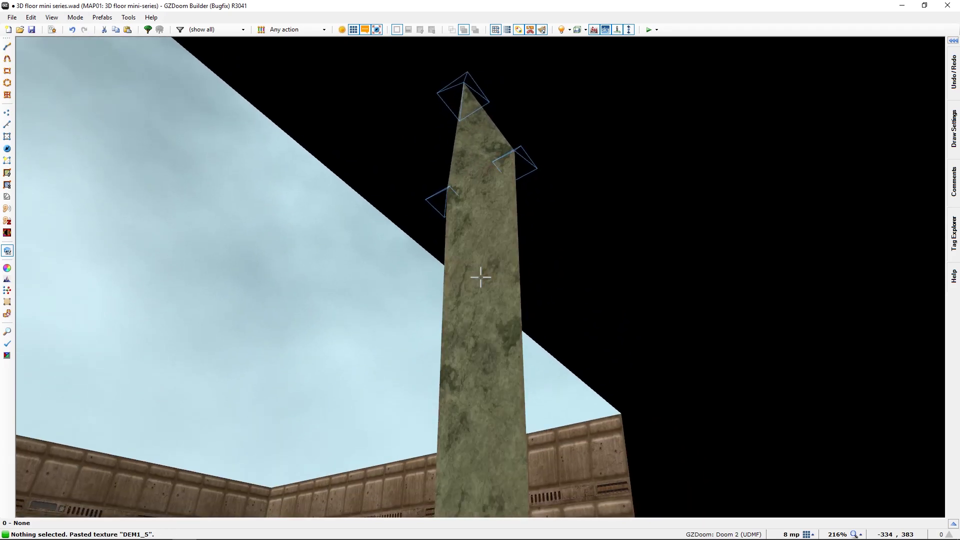
key("w")
key("ctrl+v")
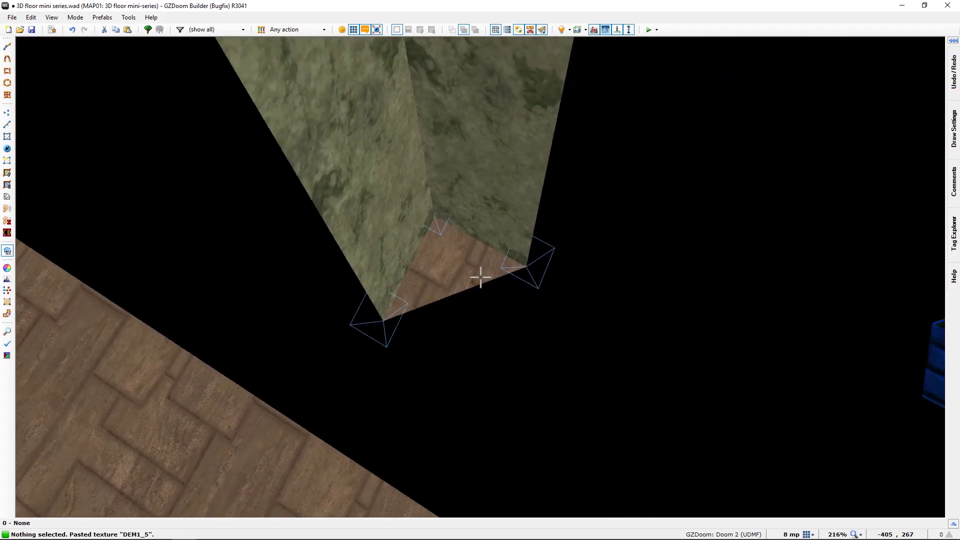
key("ctrl+v")
key("d")
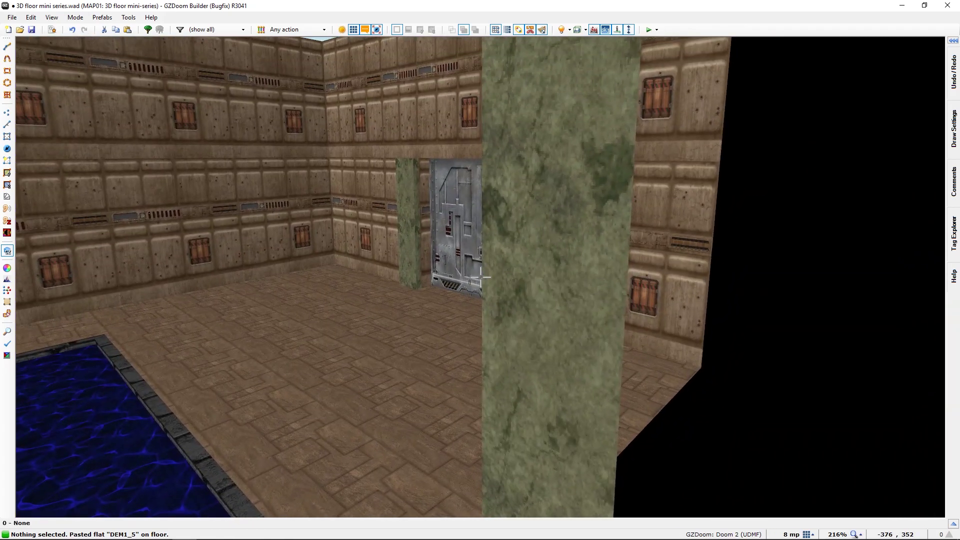
Set the triangular sector's floor height to 128, matching the tops of the door pillars.
key("w")
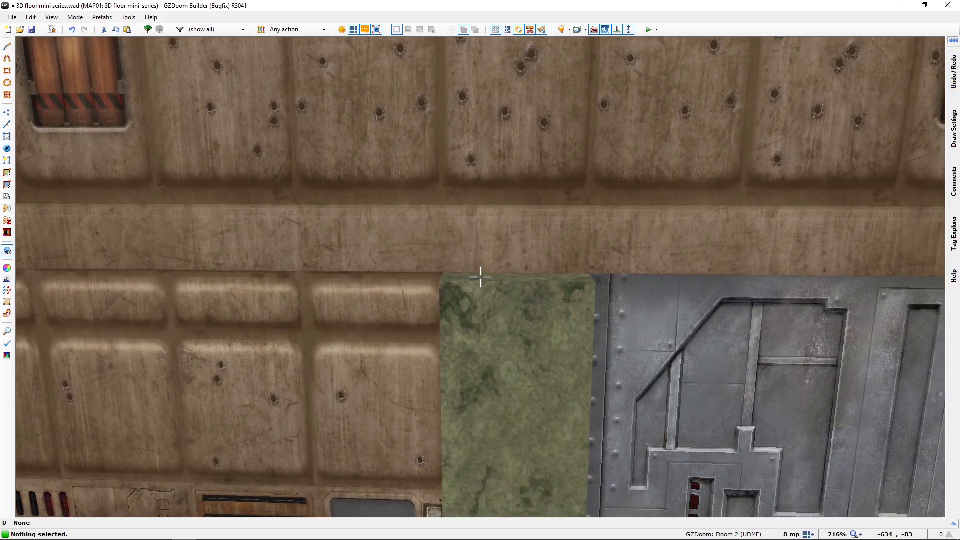
key("e")
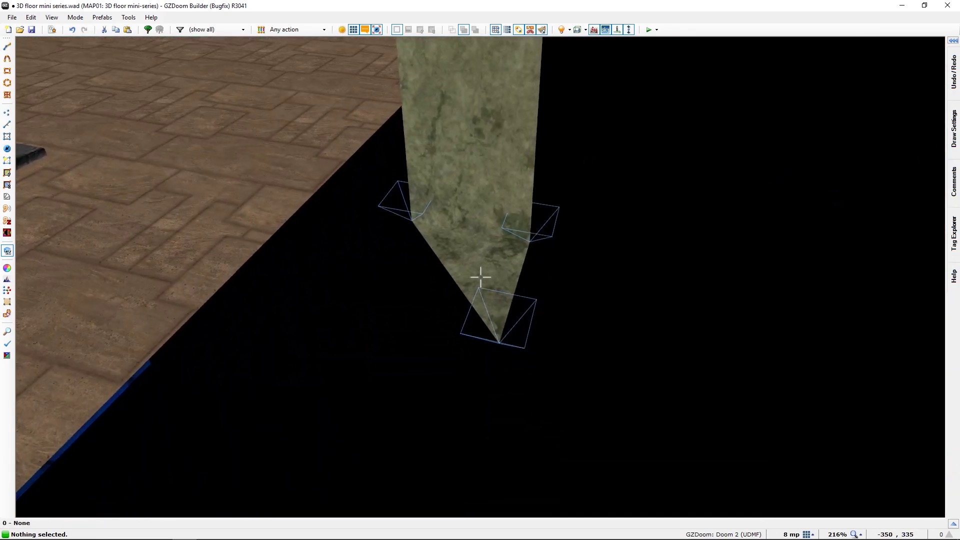
right_click(481, 277)
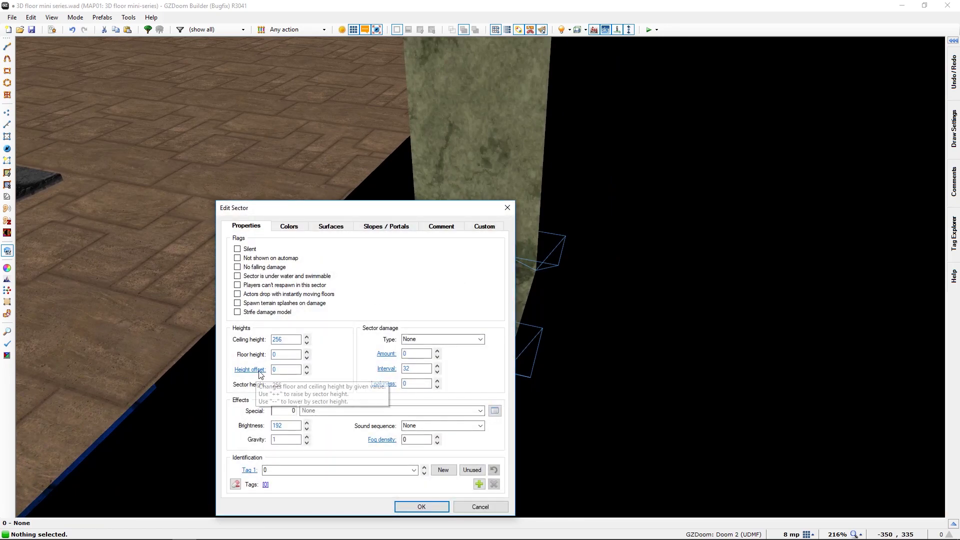
double_click(282, 355)
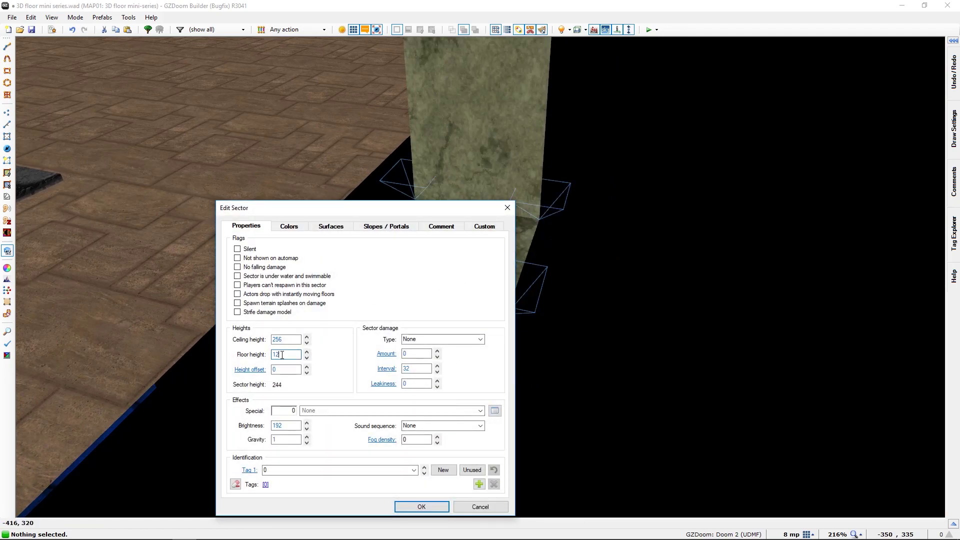
type("128")
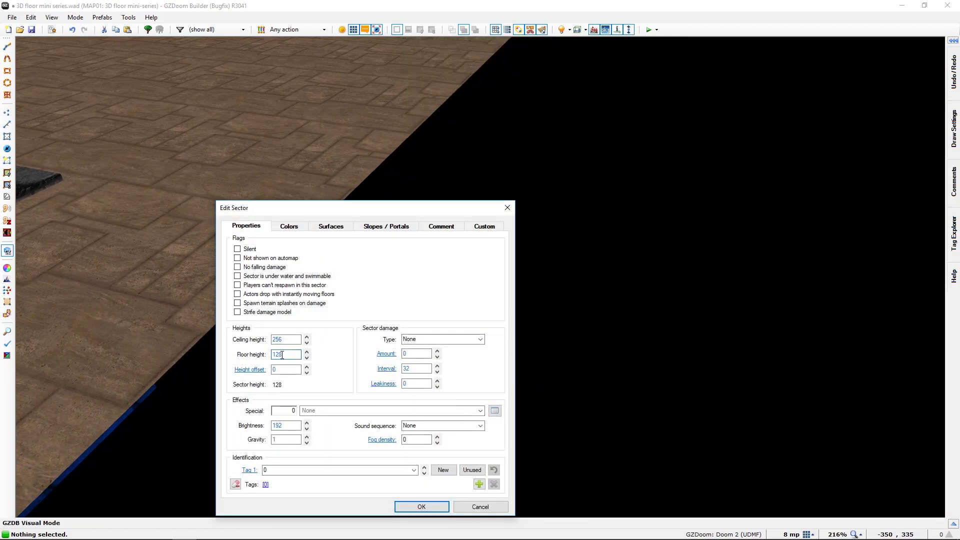
left_click(420, 506)
key("e")
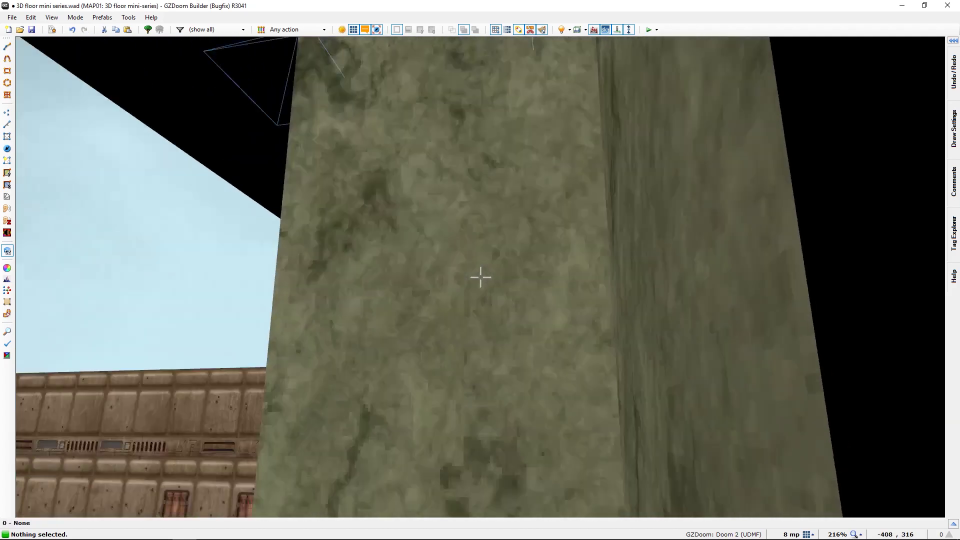
key("d")
key("e")
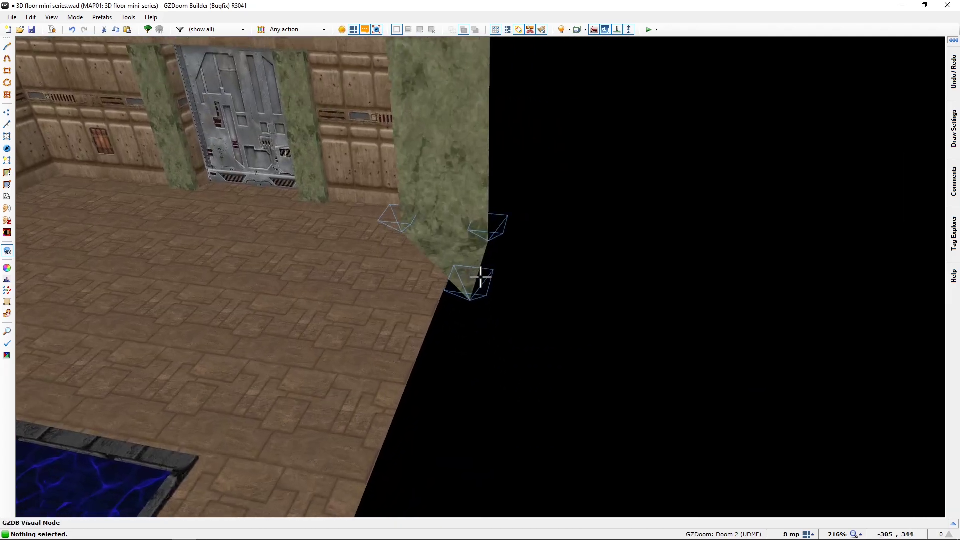
key("e")
key("d")
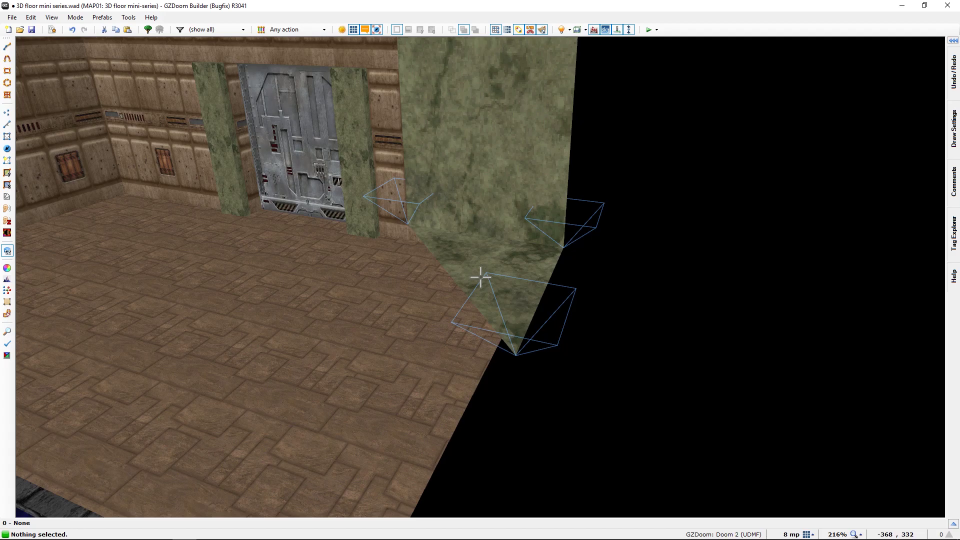
Switch to the Calculator and add 32 to 128.
key("super")
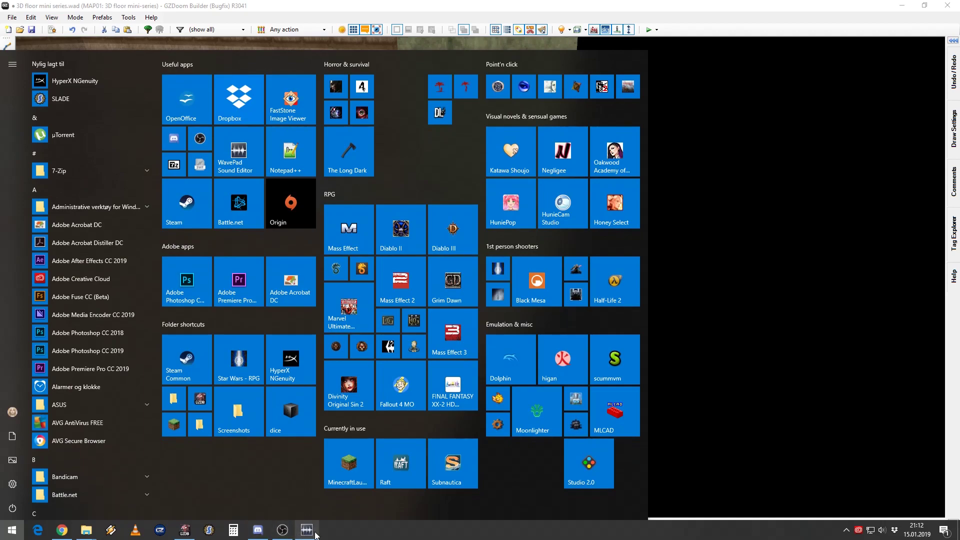
left_click(233, 530)
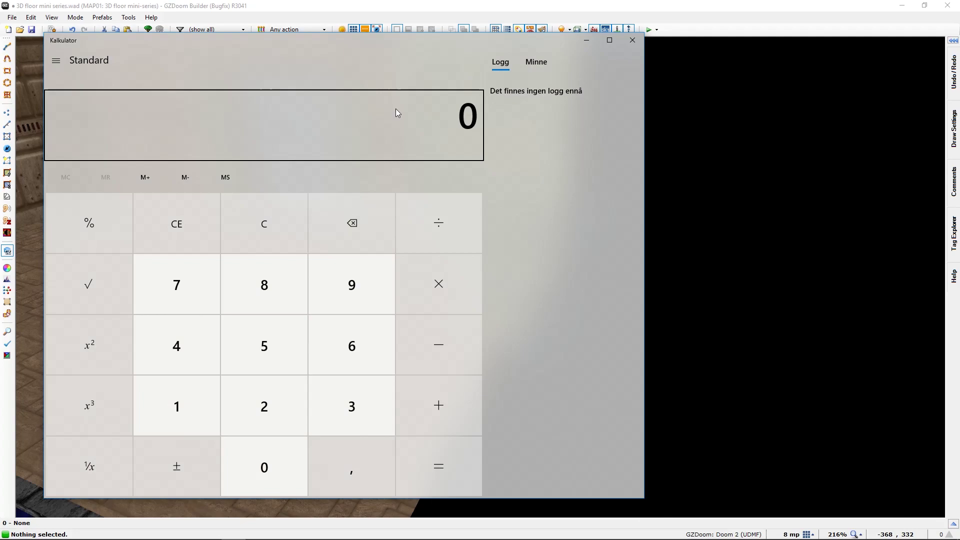
type("128 + 32")
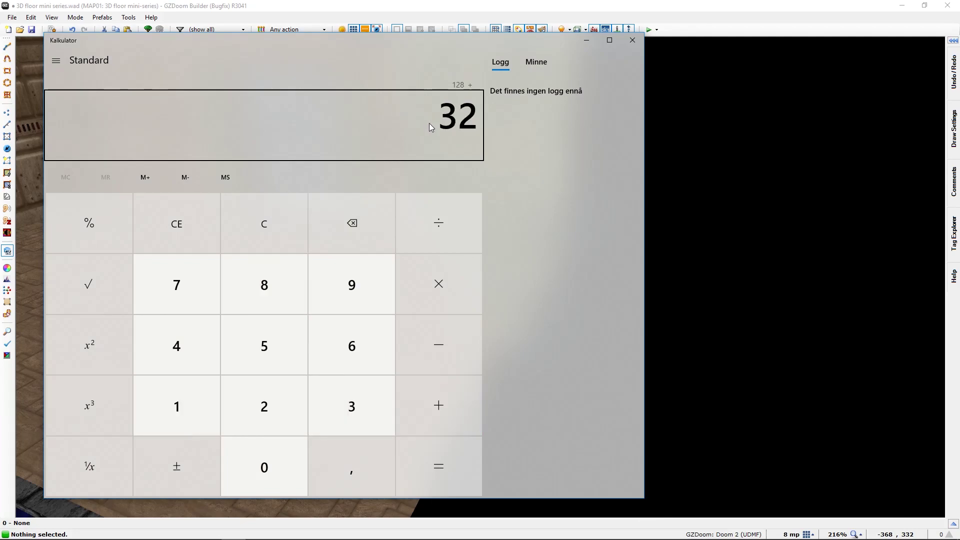
key("Return")
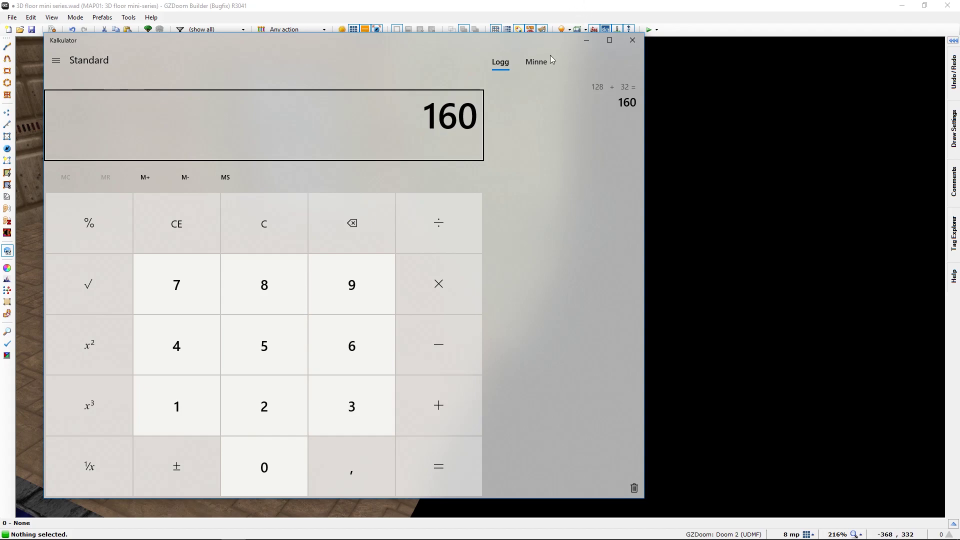
Switch back to GZDoom Builder and set the triangular sector's ceiling height to 160.
key("alt+Tab")
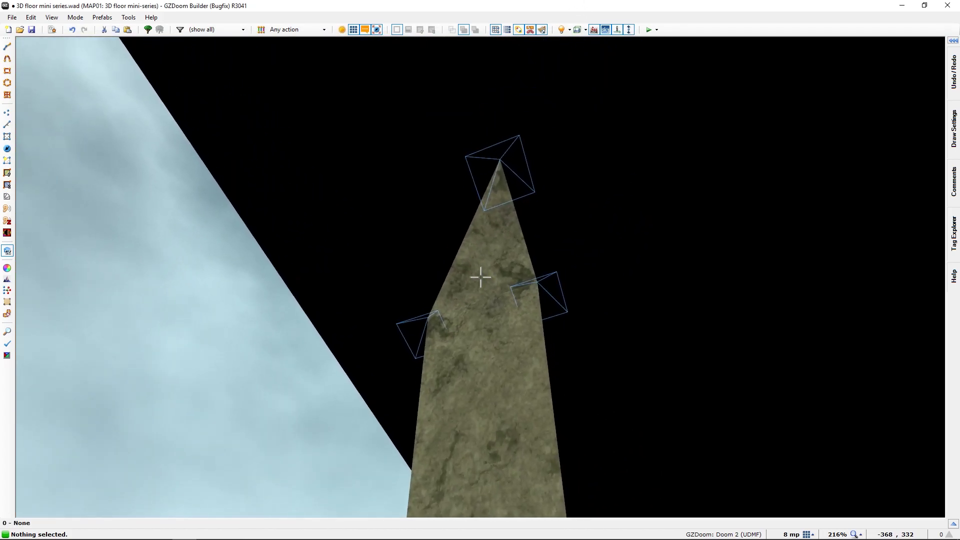
right_click(480, 277)
left_click(288, 343)
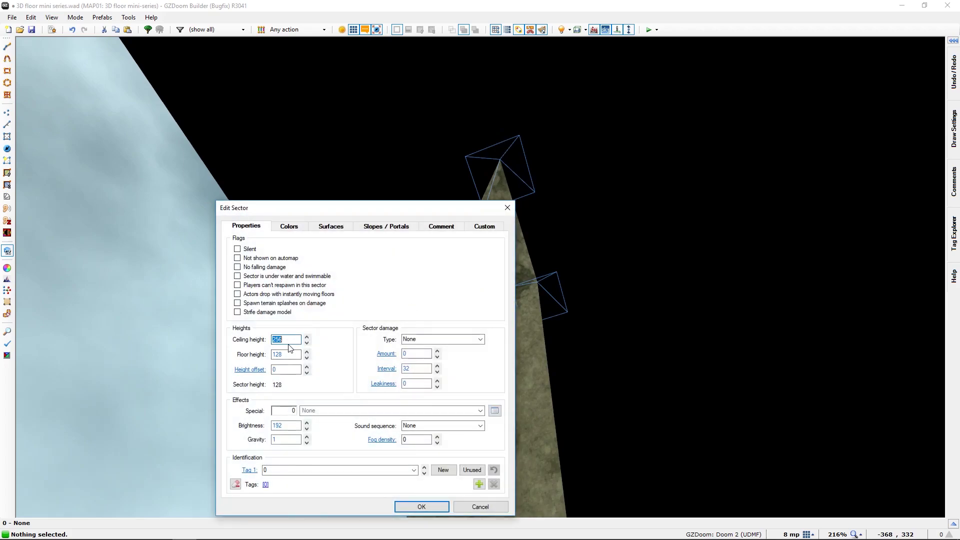
type("160")
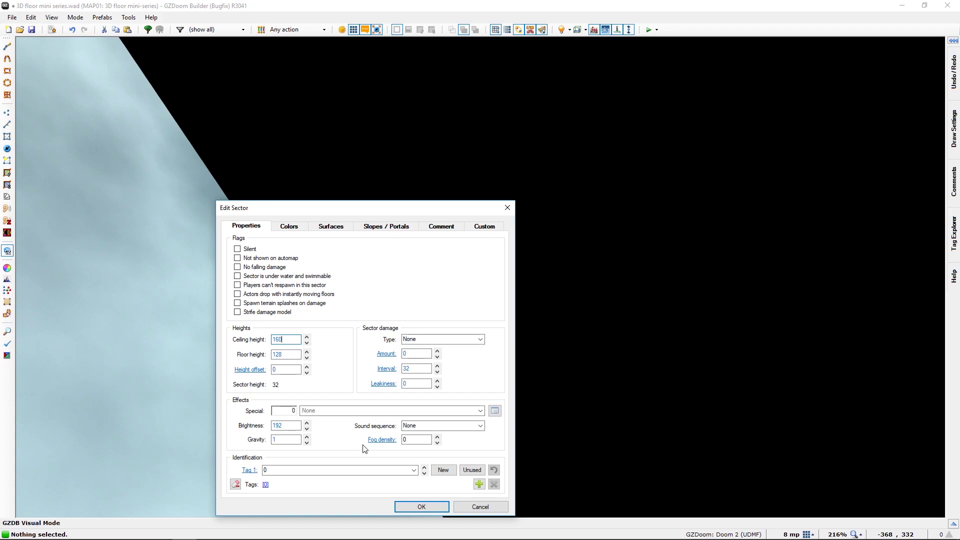
left_click(422, 507)
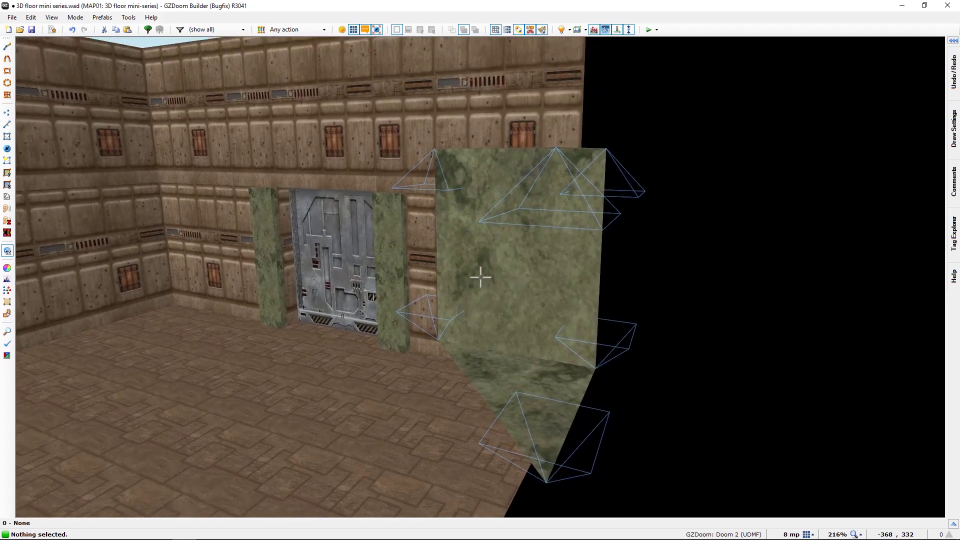
In the 2D map, assign action 160 (Sector Set 3D Floor) with sector tag 4 to the triangular sector's diagonal linedef.
key("e")
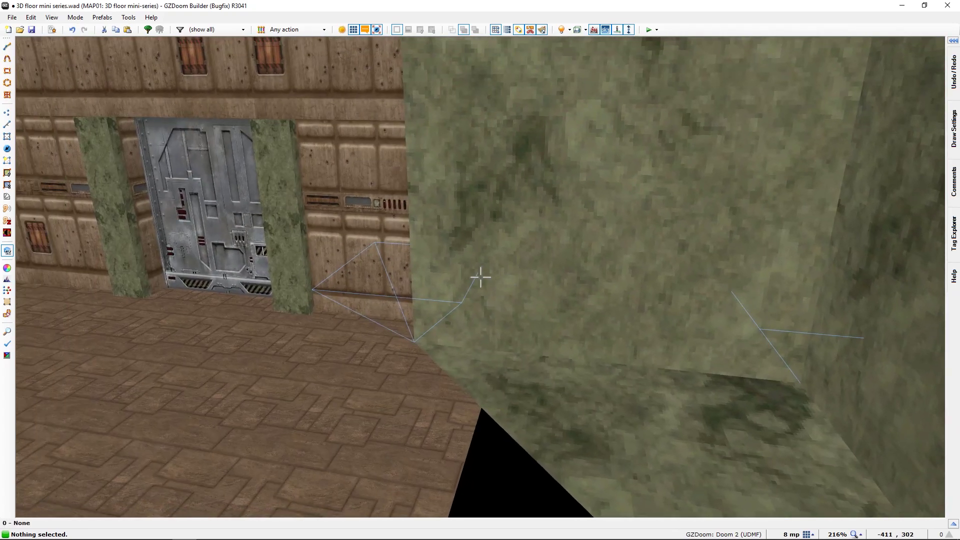
key("s")
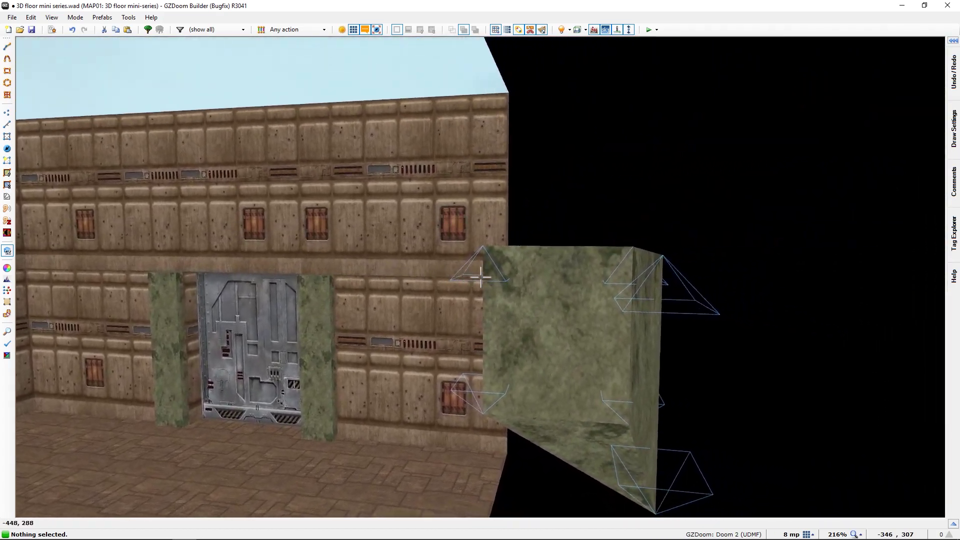
key("q")
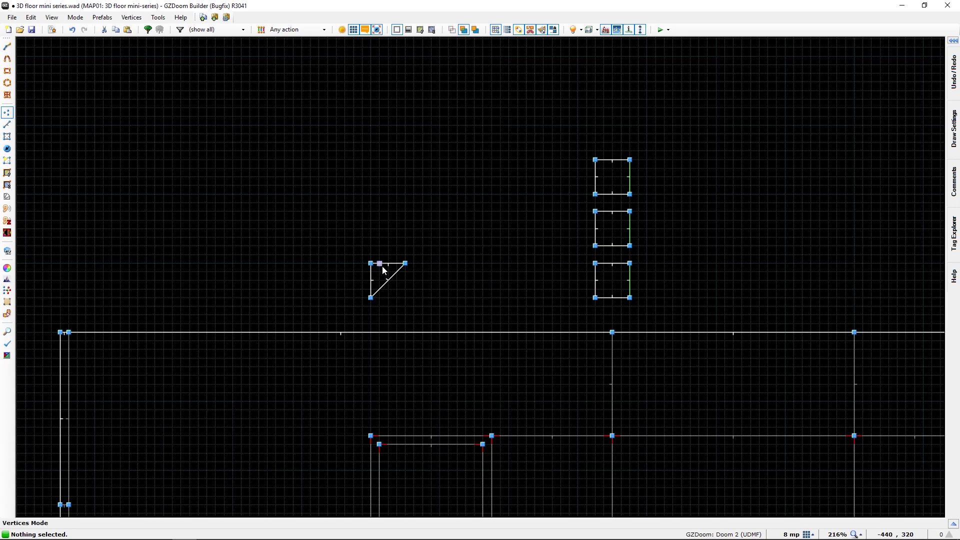
key("l")
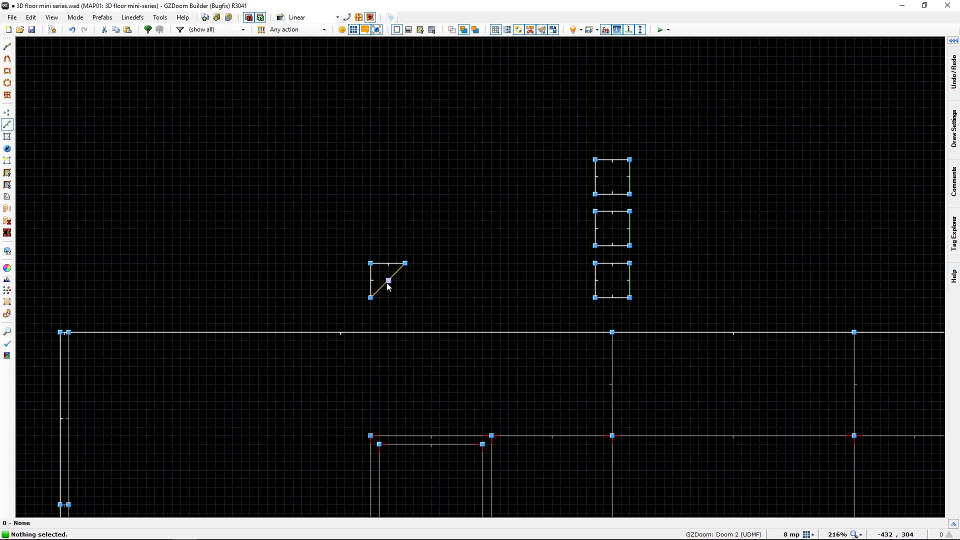
left_click(390, 283)
right_click(391, 286)
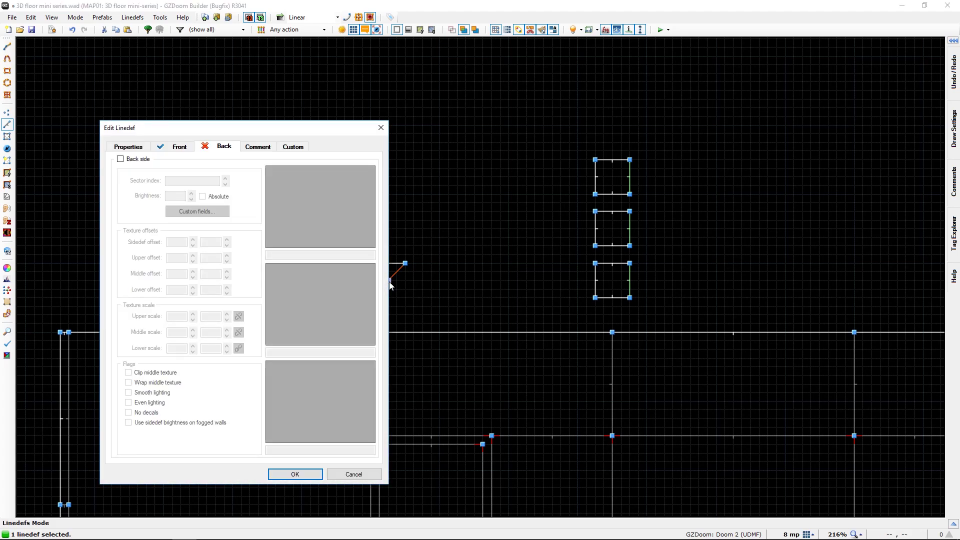
left_click(124, 147)
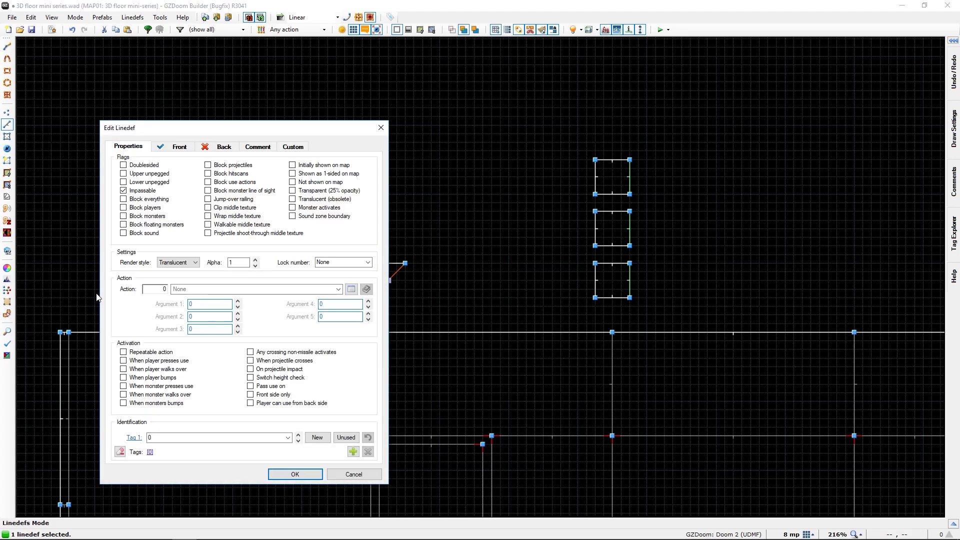
left_click(159, 289)
type("160")
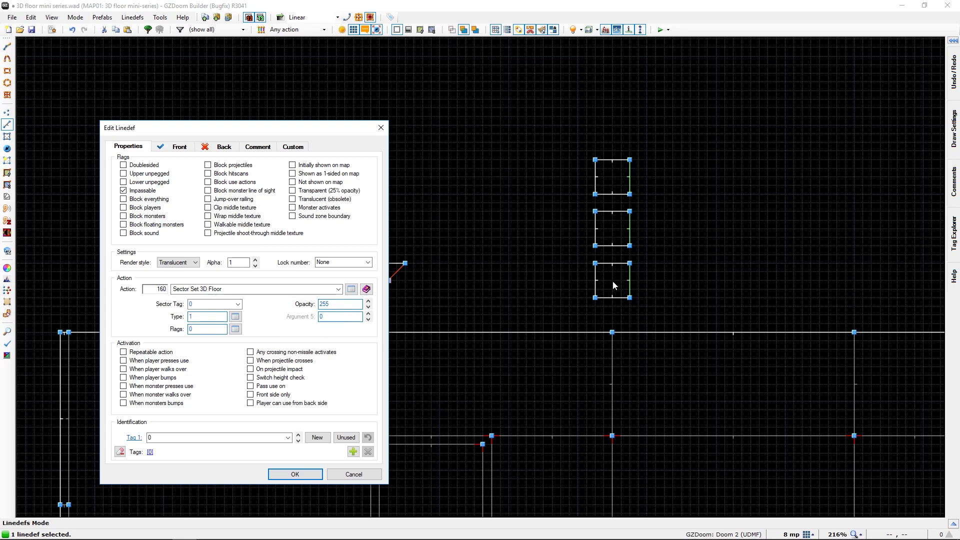
left_click(205, 304)
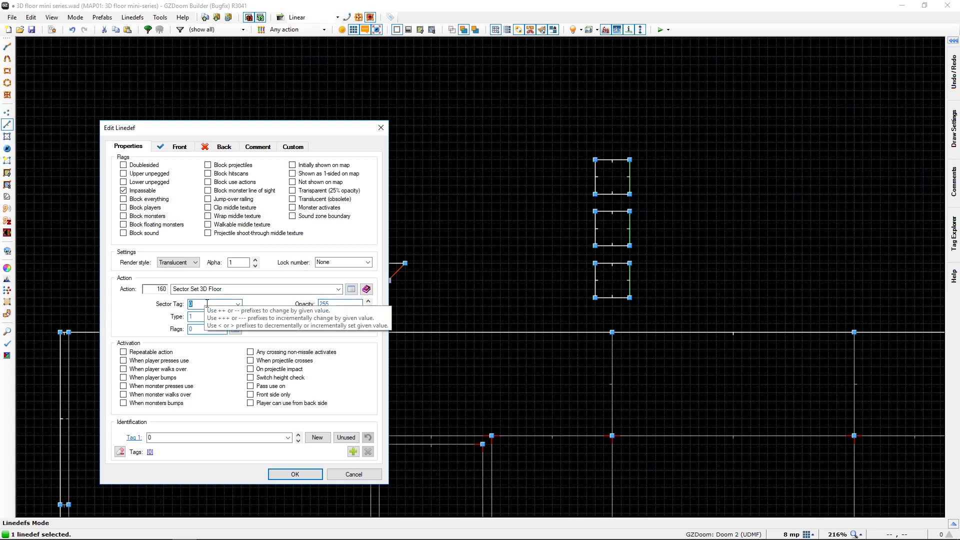
type("4")
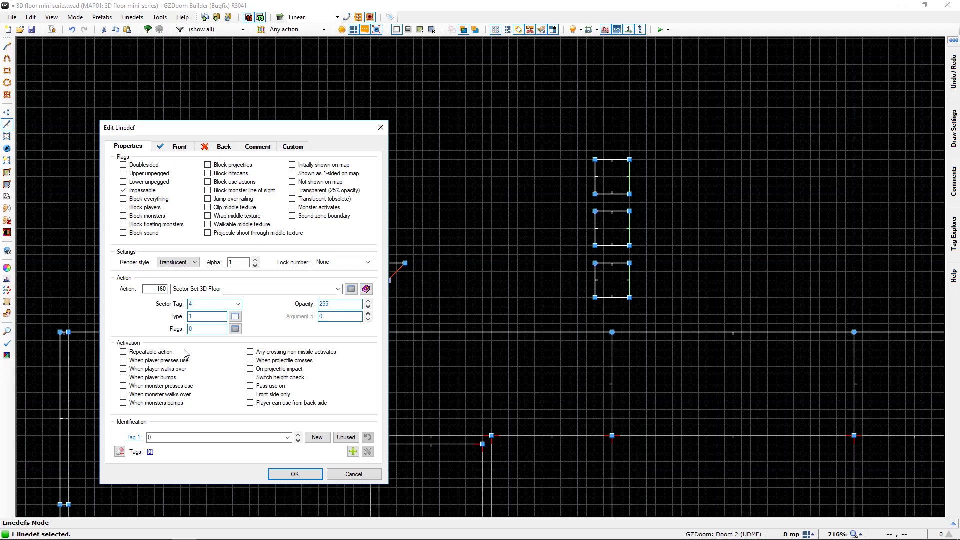
left_click(291, 479)
Select the five narrow sectors along the door wall, including both pillars, give them tag 4, and clear the selection.
middle_click_drag(171, 423, 352, 99)
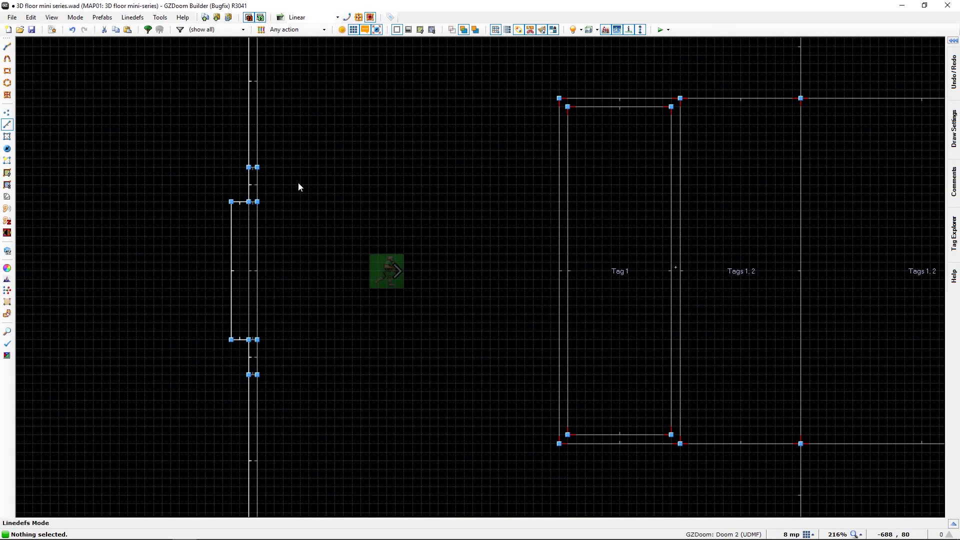
scroll(299, 184, "down", 2)
key("s")
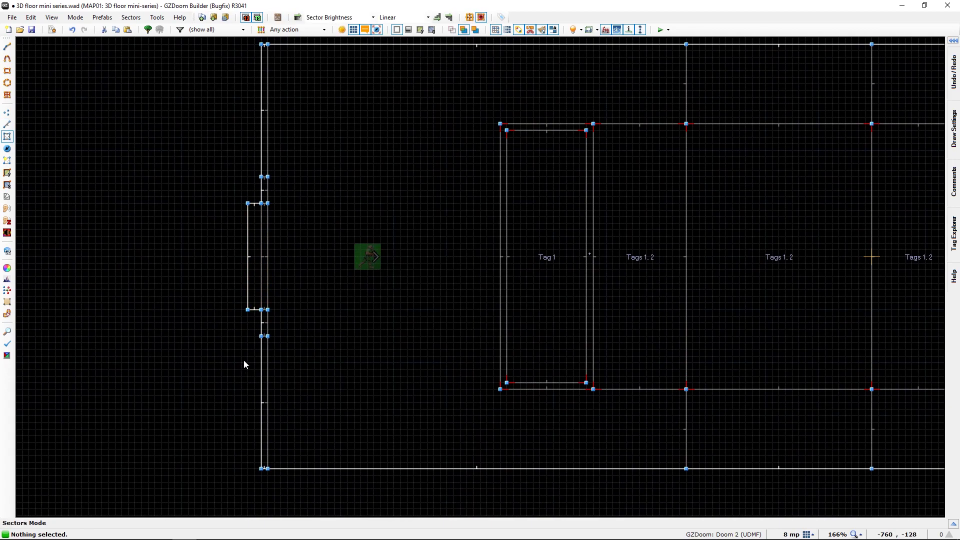
left_click(264, 404)
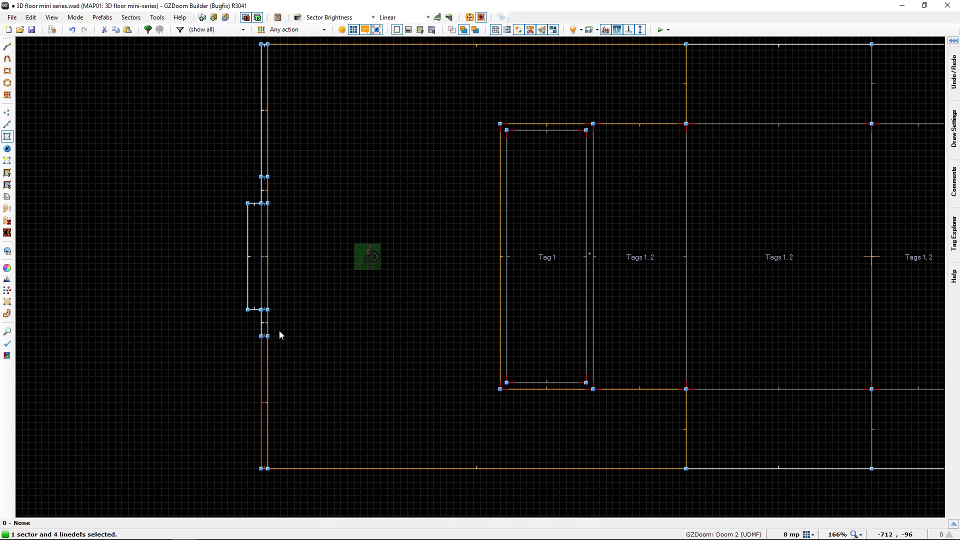
left_click(264, 325)
left_click(264, 263)
left_click(265, 146)
right_click(263, 144)
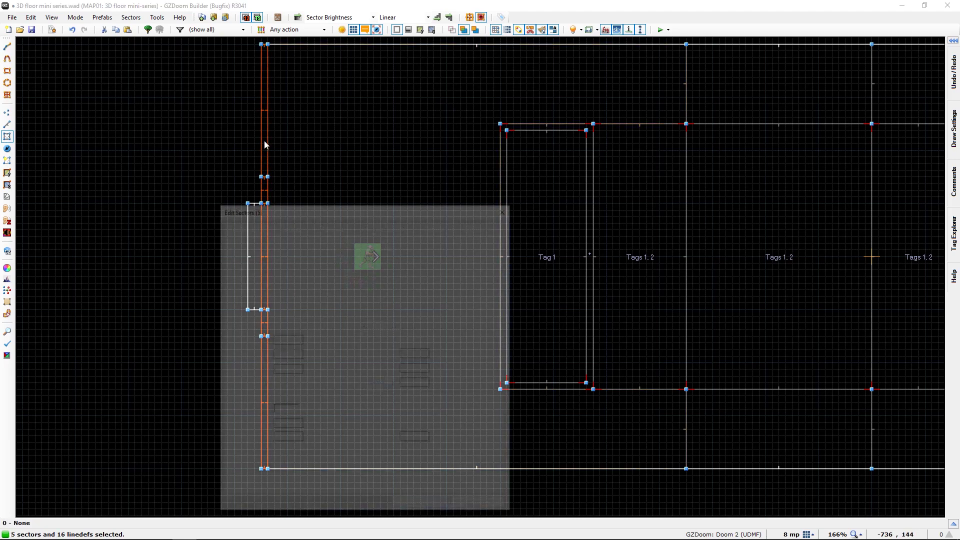
left_click(273, 471)
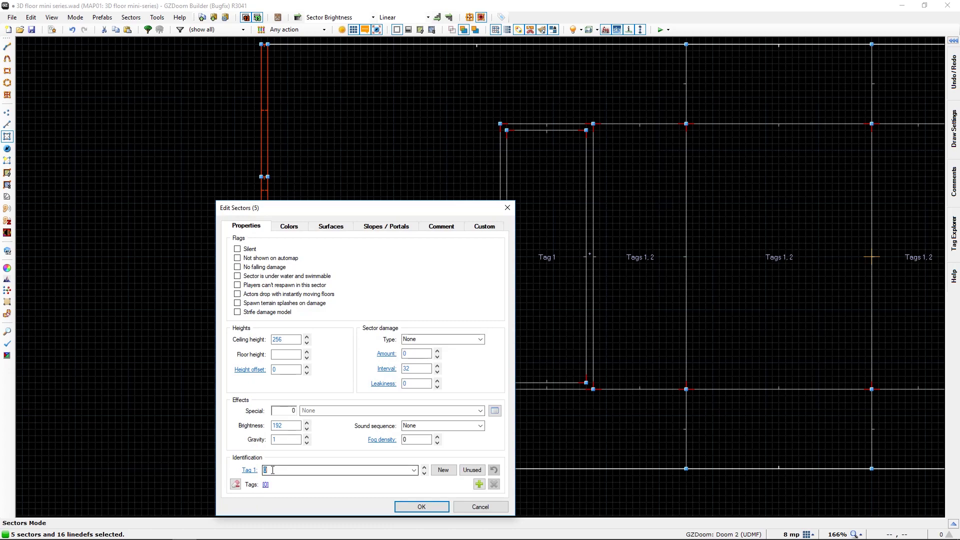
type("4")
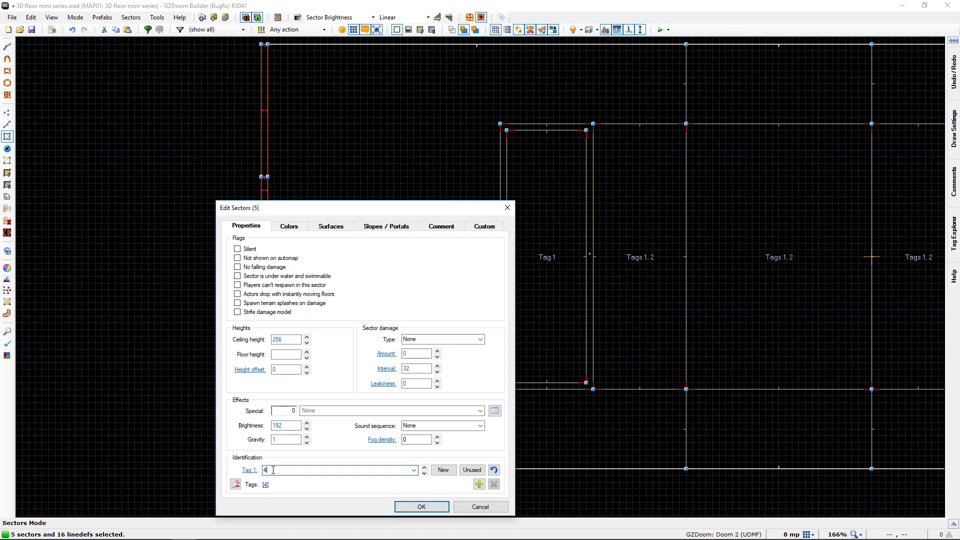
left_click(430, 508)
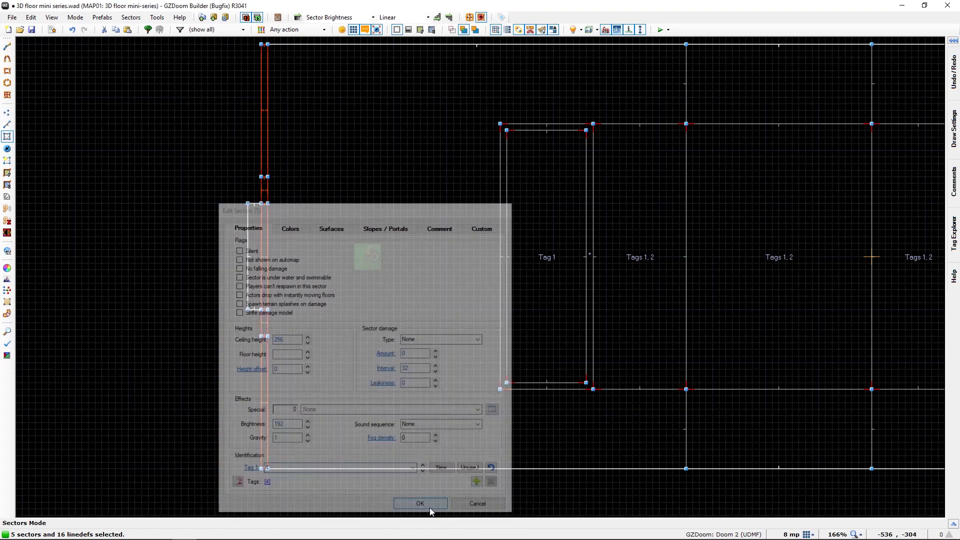
key("c")
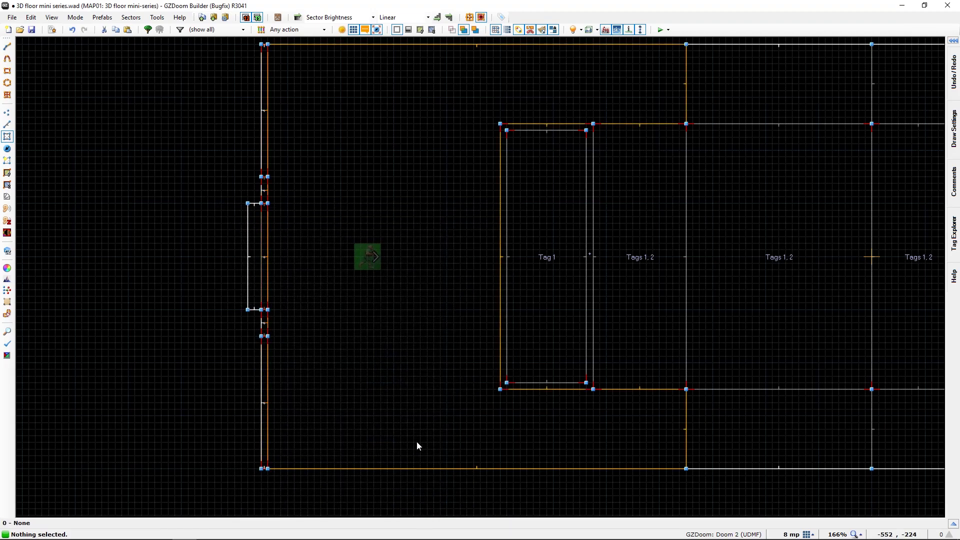
In the 3D view, paste the DEM1_5 texture onto the front faces of the 3D floor beam above the door.
key("w")
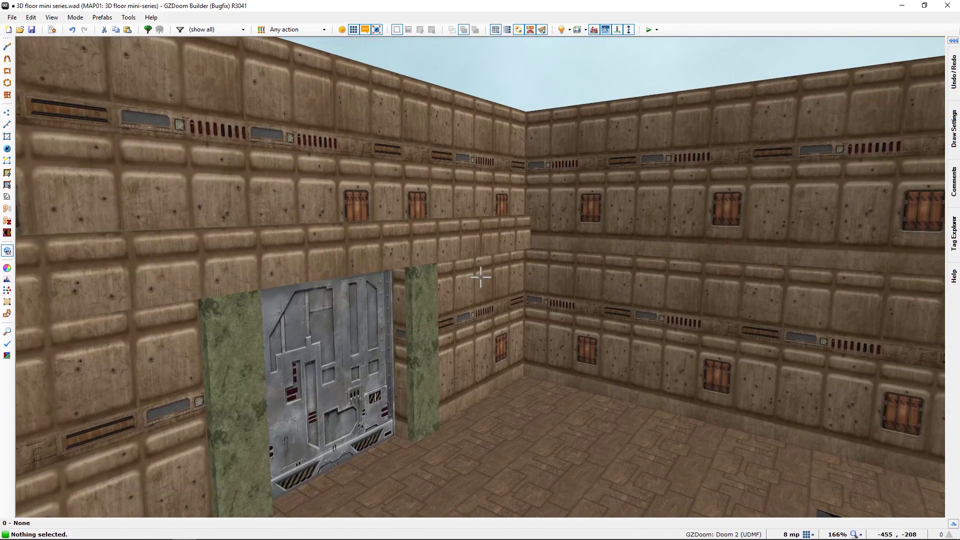
key("d")
key("a")
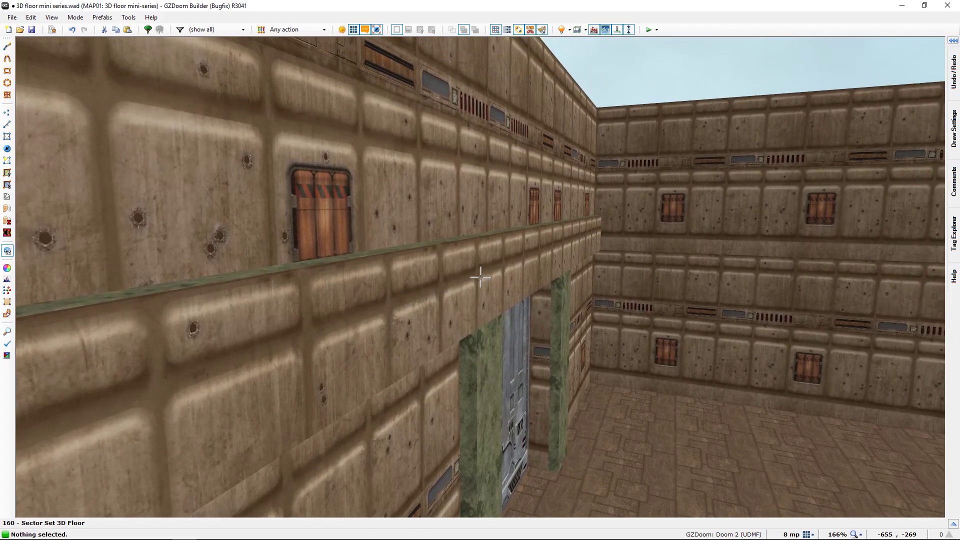
key("ctrl+v")
key("w")
key("w")
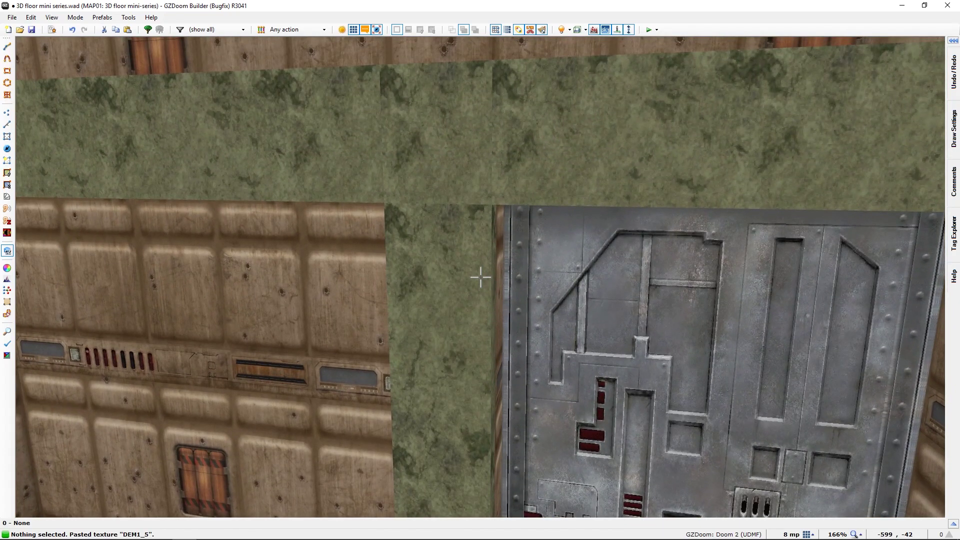
Examine the 3D floor beam and door pillars from the front, the side and above.
key("s")
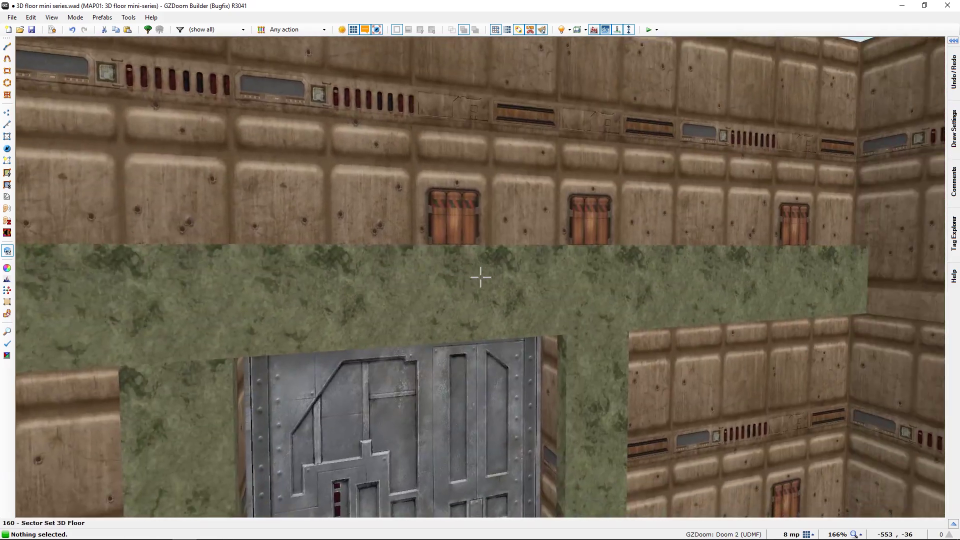
key("w")
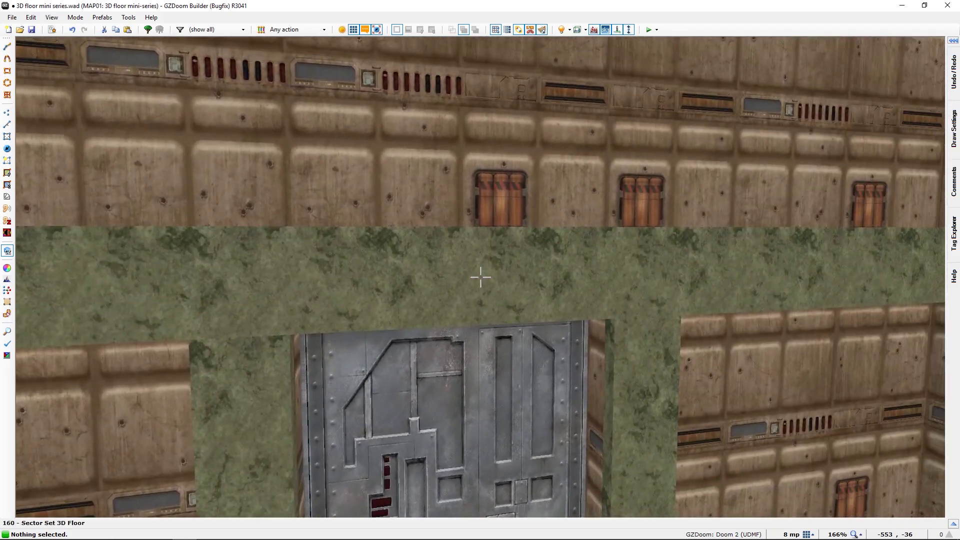
key("w")
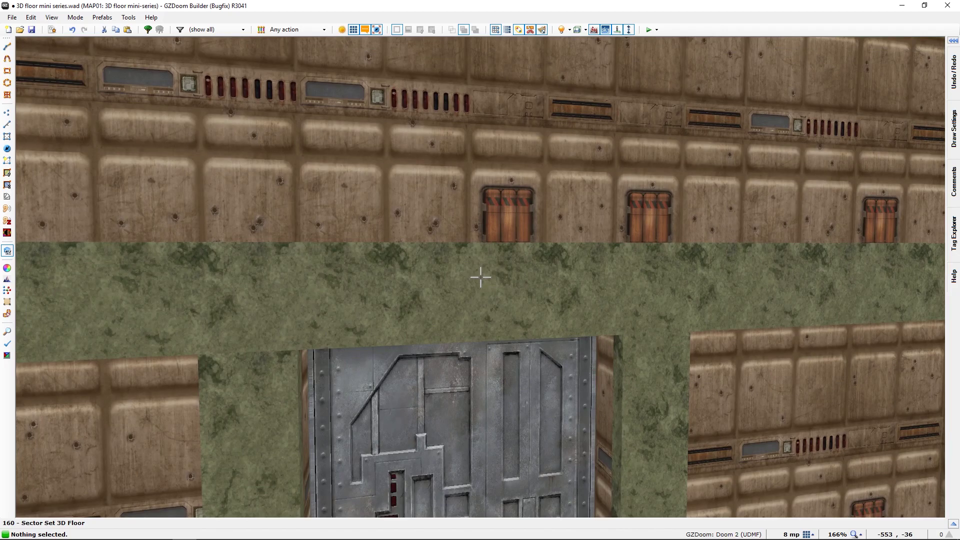
key("s")
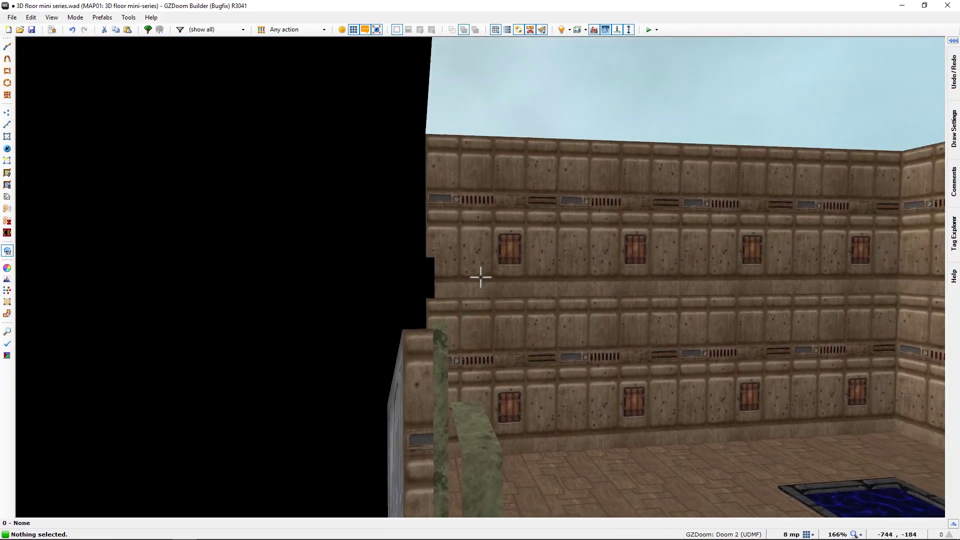
key("w")
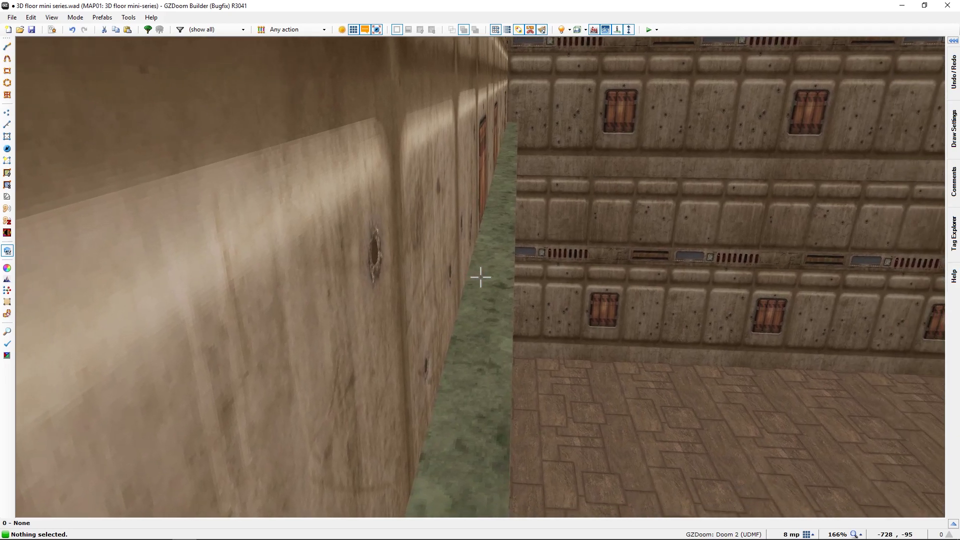
key("f")
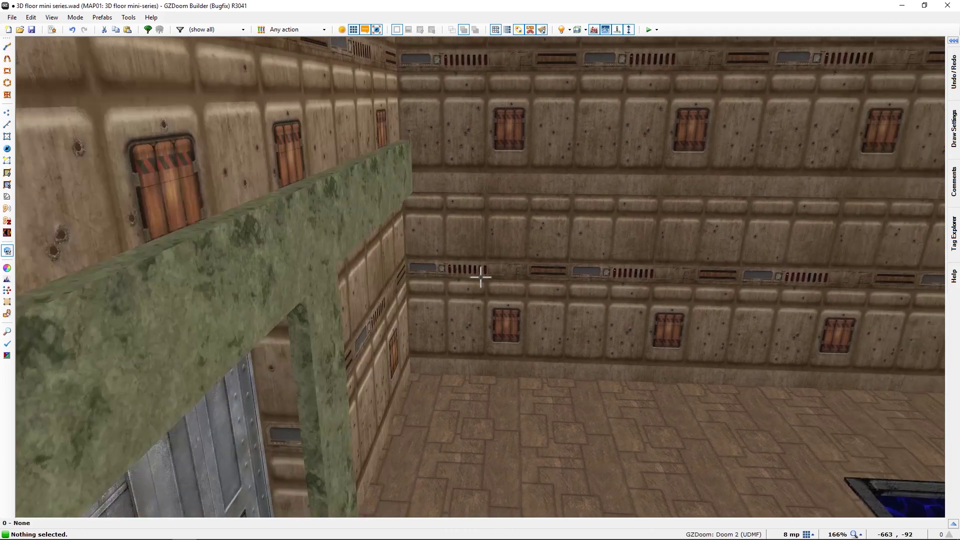
key("f")
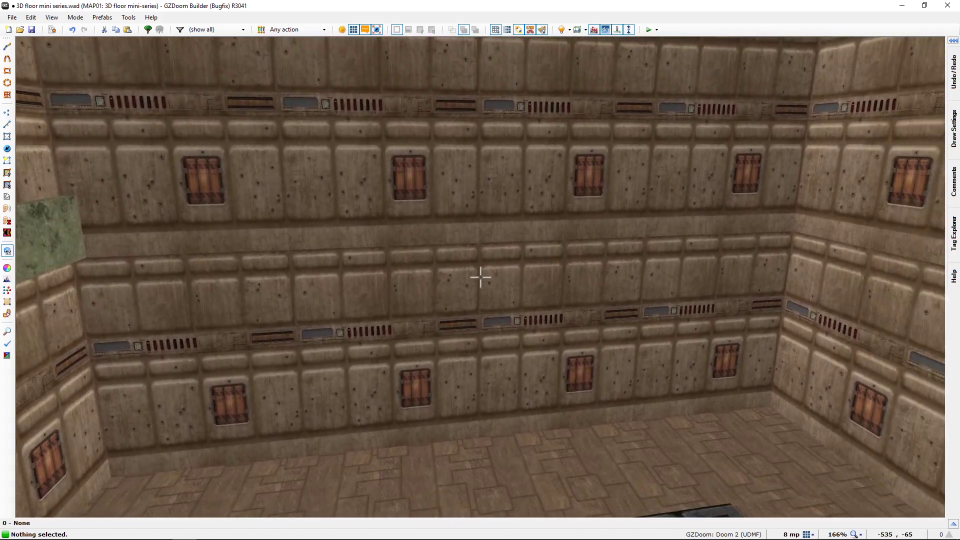
key("w")
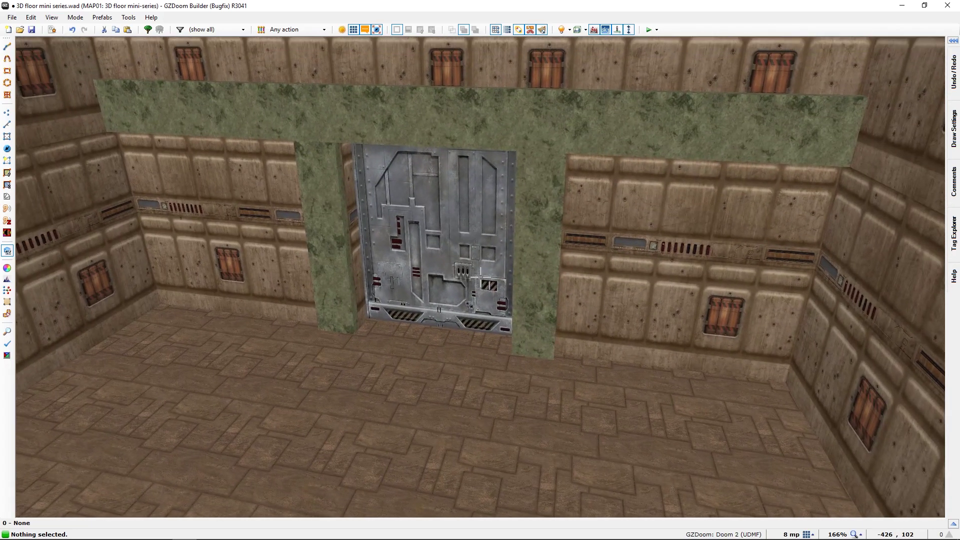
key("s")
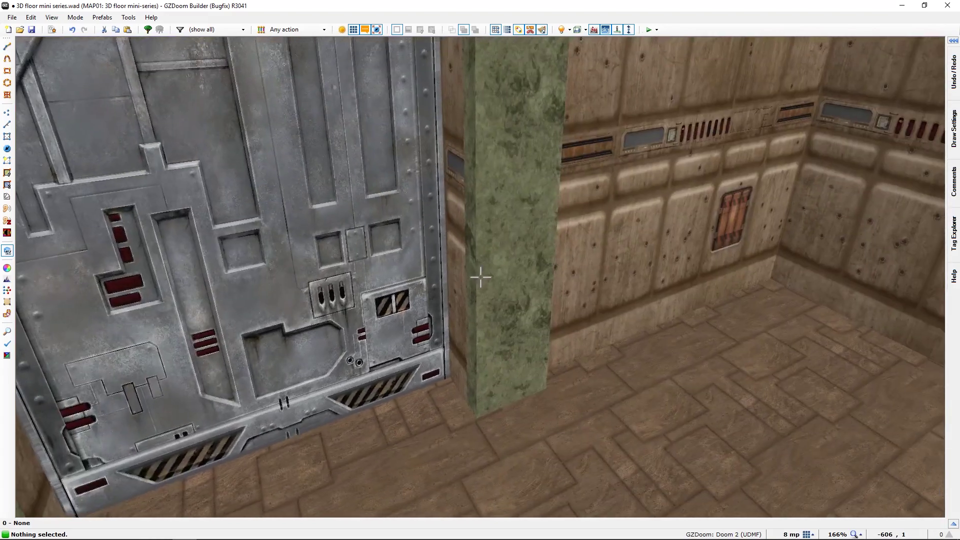
key("s")
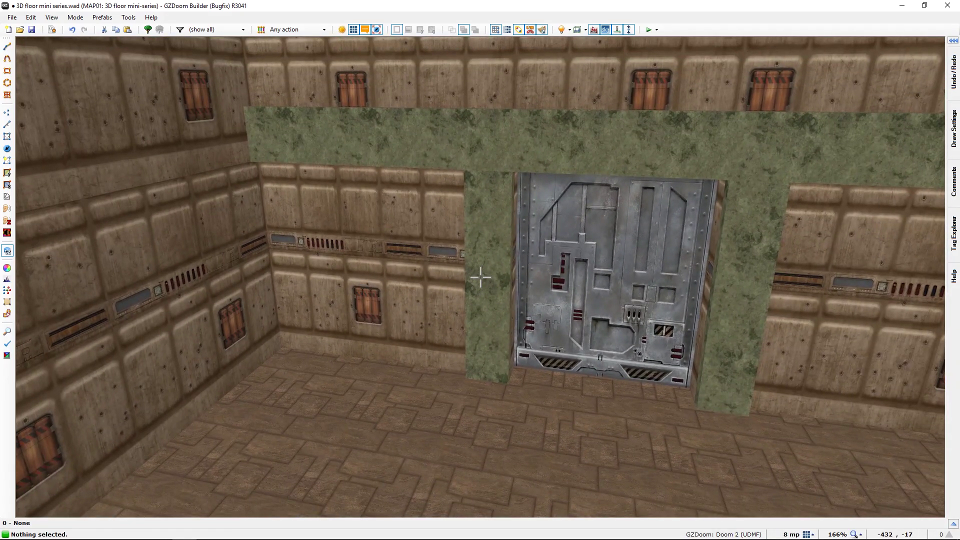
mouse_move(480, 277)
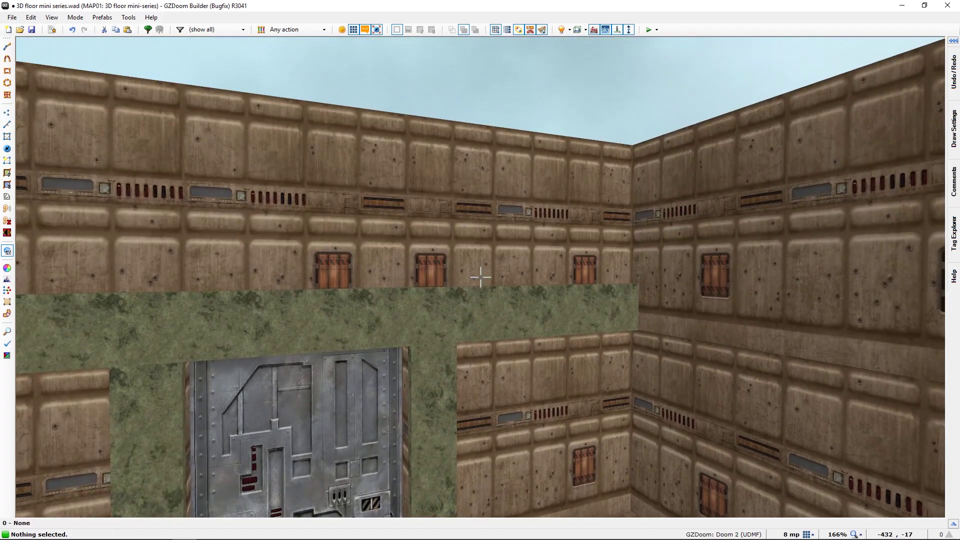
In the 2D map, give the triangular control sector the comment "Solid wall", "Ceiling 160/Floor 128", "Tag 4" on three lines.
key("w")
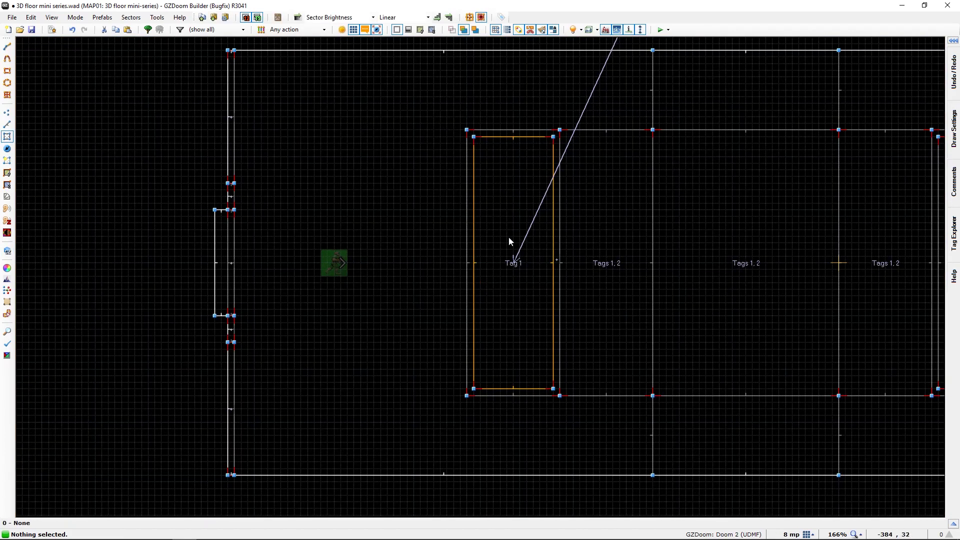
middle_click_drag(468, 155, 402, 345)
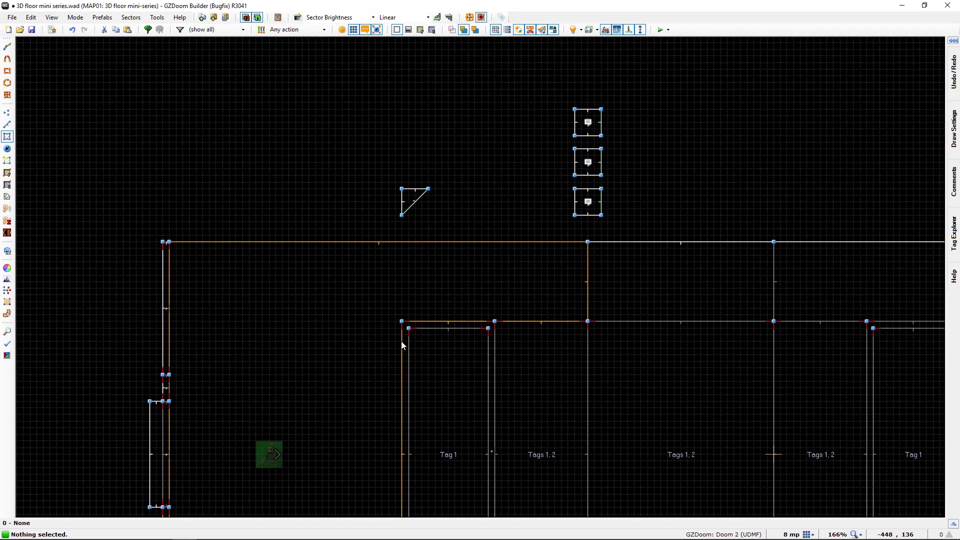
right_click(412, 205)
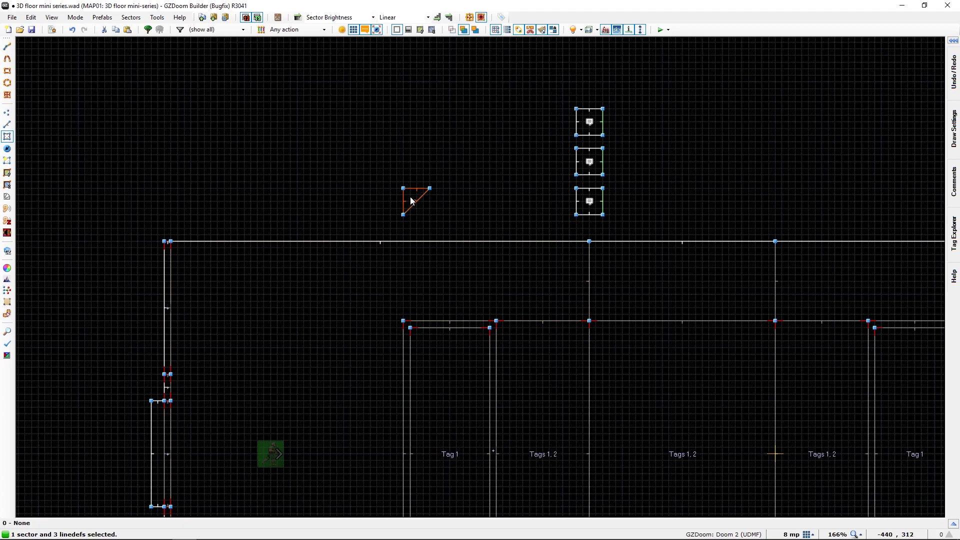
left_click(441, 226)
left_click(316, 296)
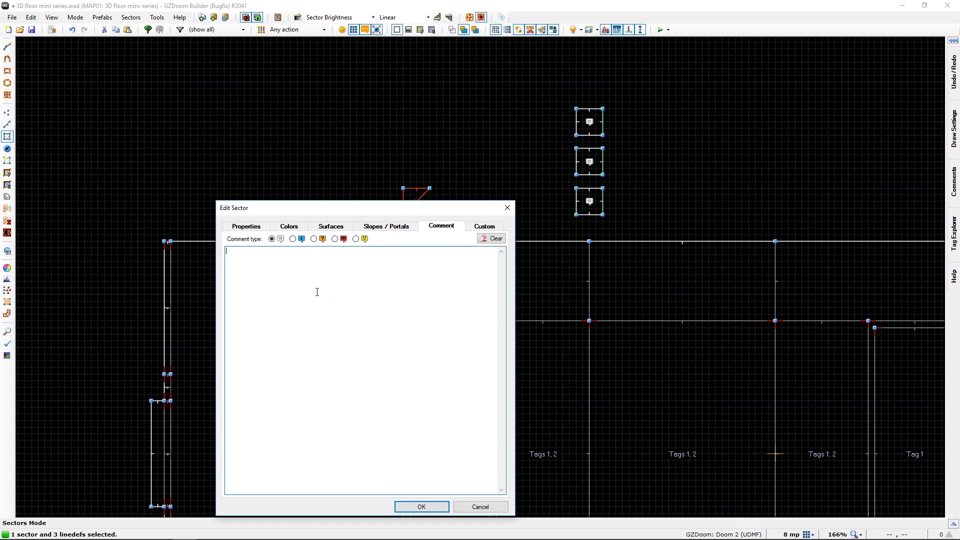
type("W")
key("BackSpace")
type("Solid wall")
type("Ceiling 160/Floor 128 Tag 4")
Duplicate the triangular control sector with its comment and place the copy directly above the original, aligned with it.
mouse_move(412, 199)
key("ctrl+c")
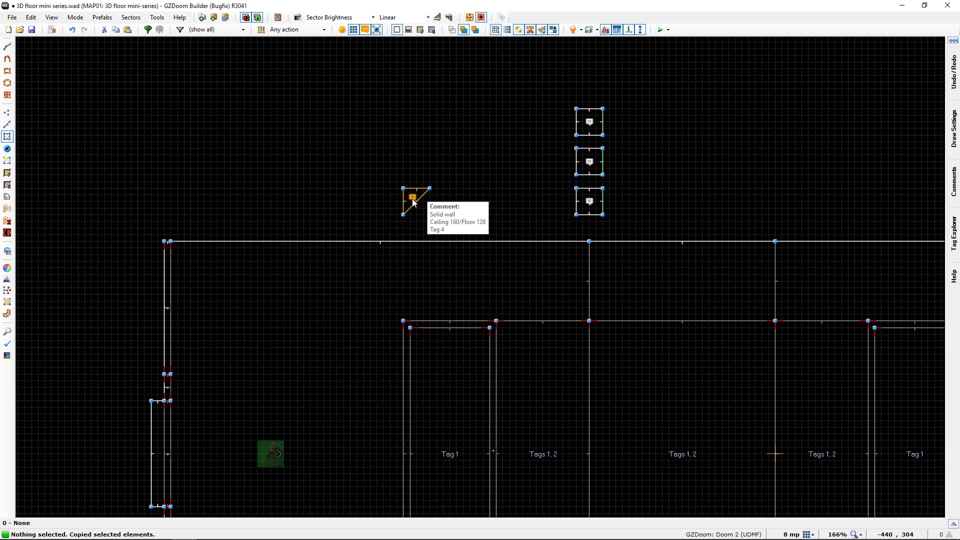
key("ctrl+v")
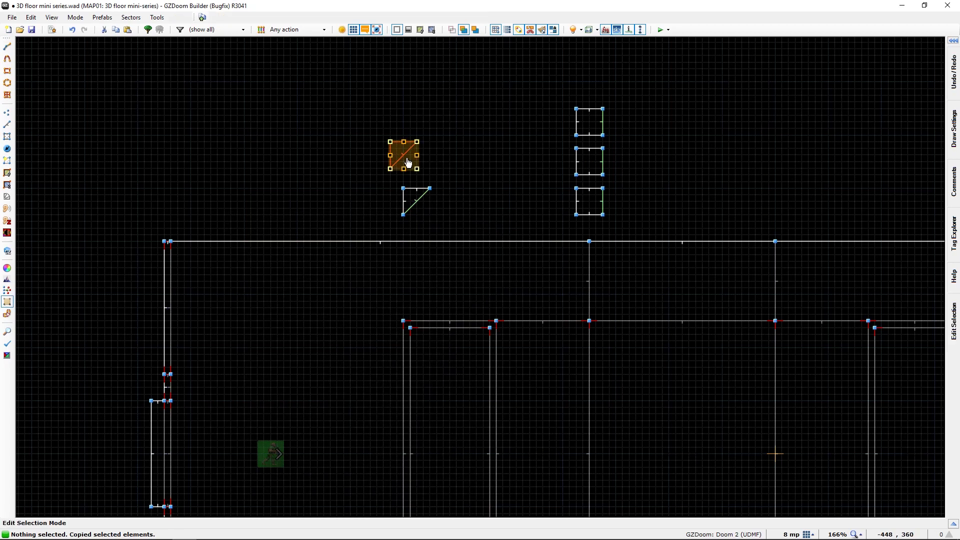
left_click_drag(411, 152, 411, 158)
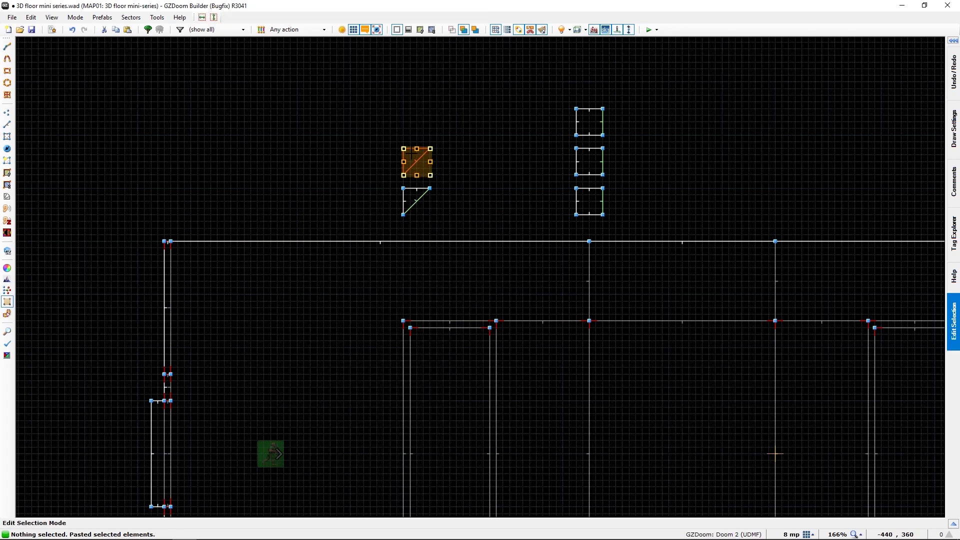
key("Return")
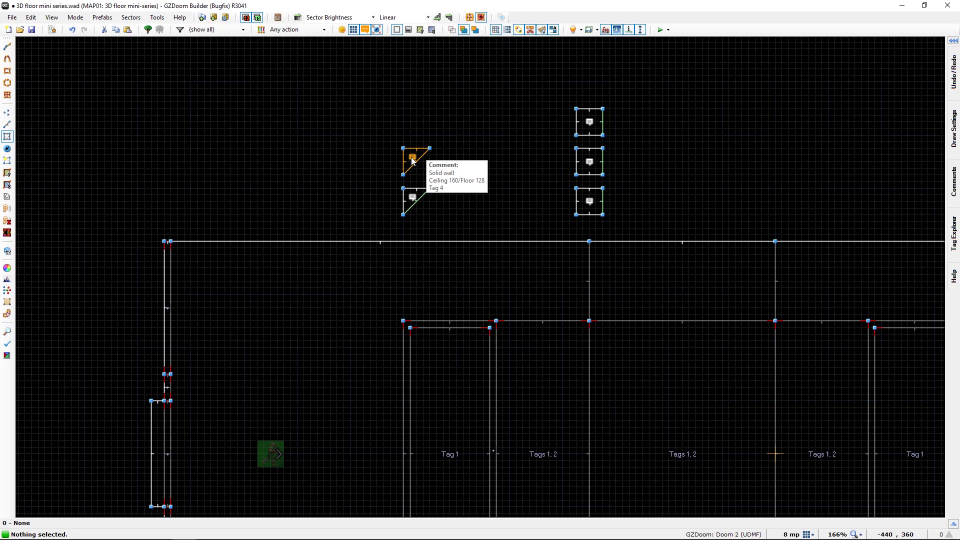
In the 3D view, lower the copied control sector's floor and ceiling together until the ceiling height is 96.
key("w")
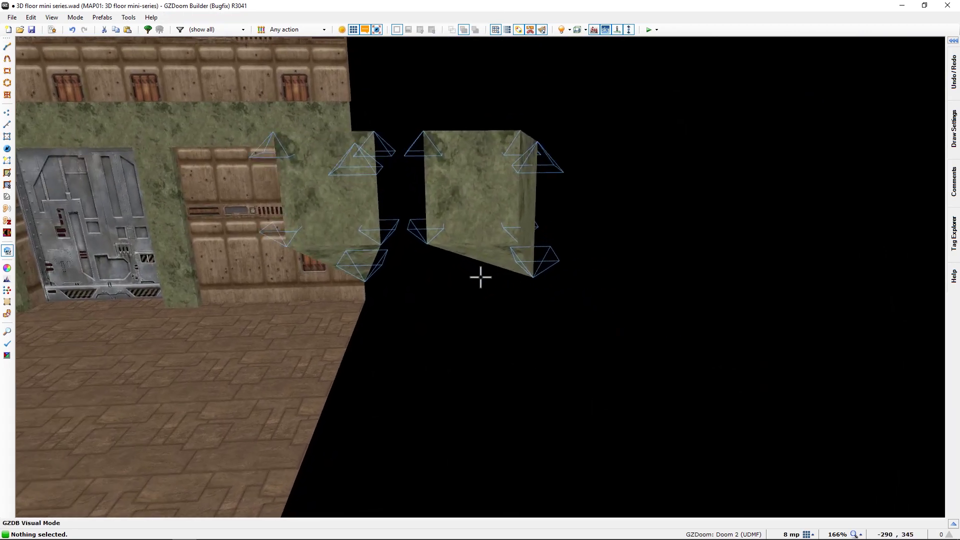
left_click(480, 277)
key("e")
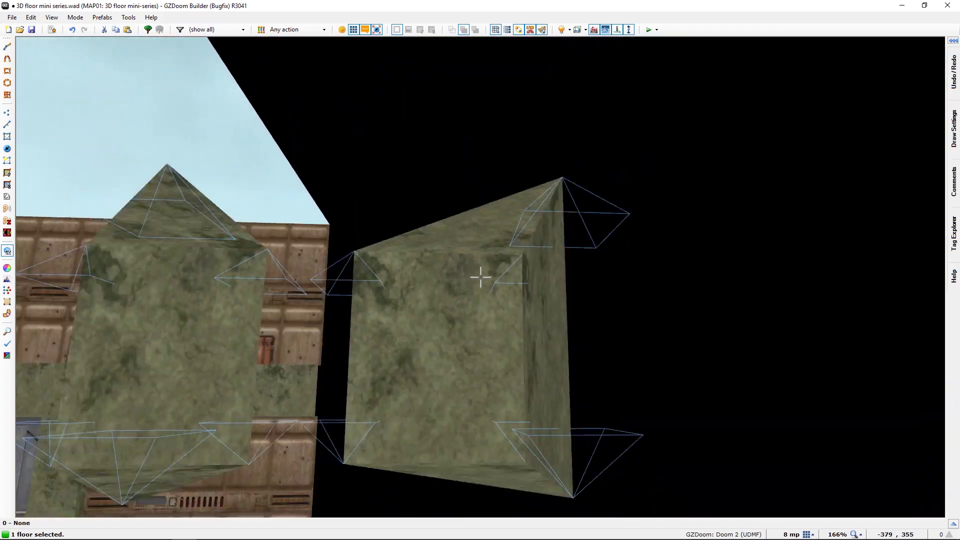
left_click(481, 277)
key("w")
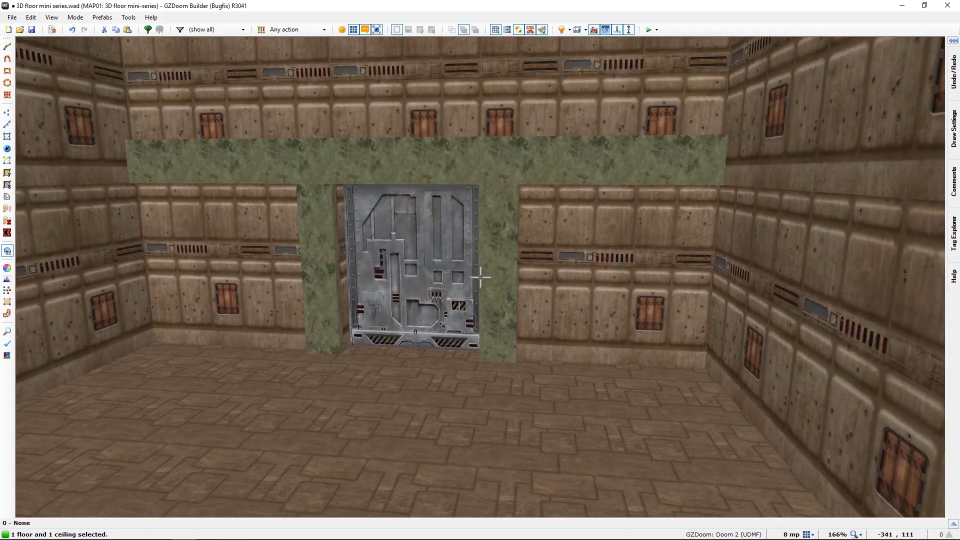
scroll(481, 276, "down", 5)
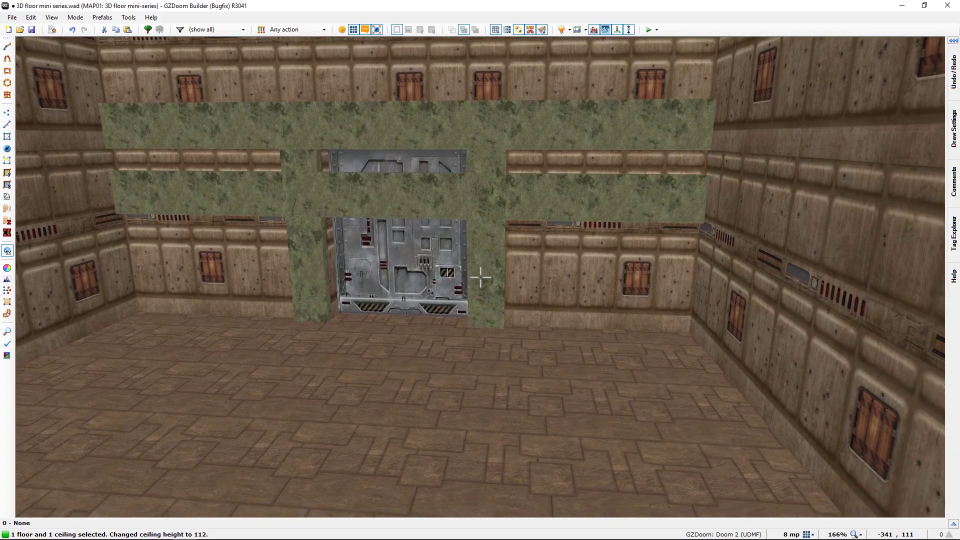
scroll(481, 276, "down", 2)
key("w")
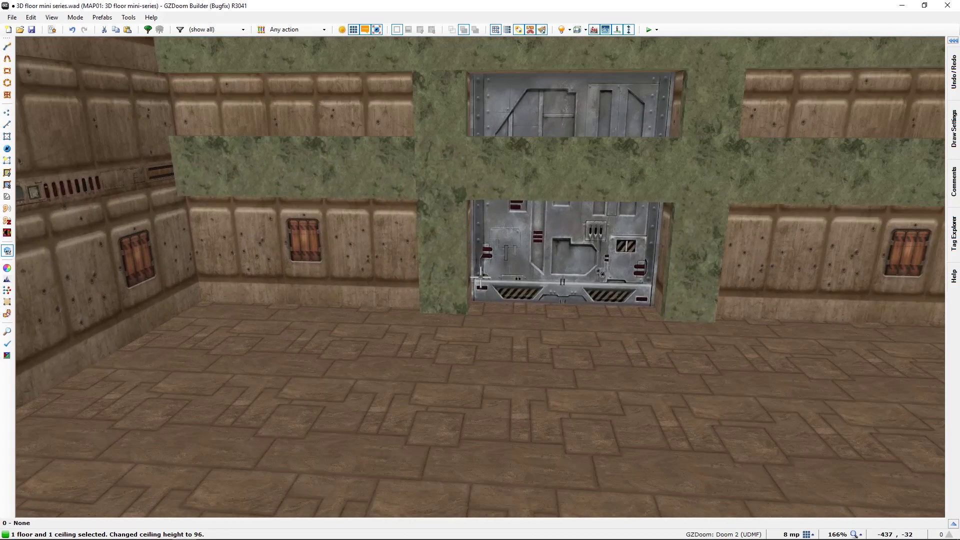
key("s")
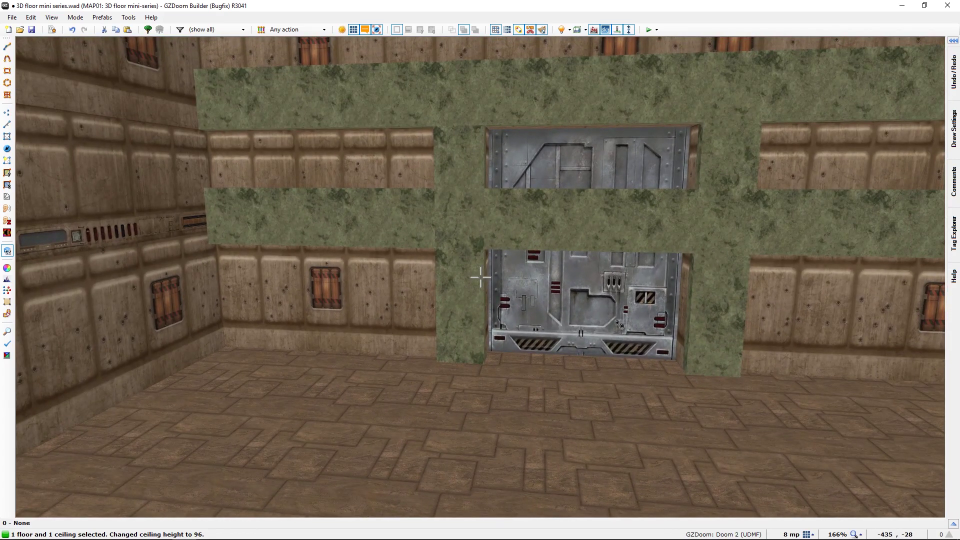
Try the copied beam with a ceiling height of 88, then raise it back to 96.
scroll(480, 276, "down", 1)
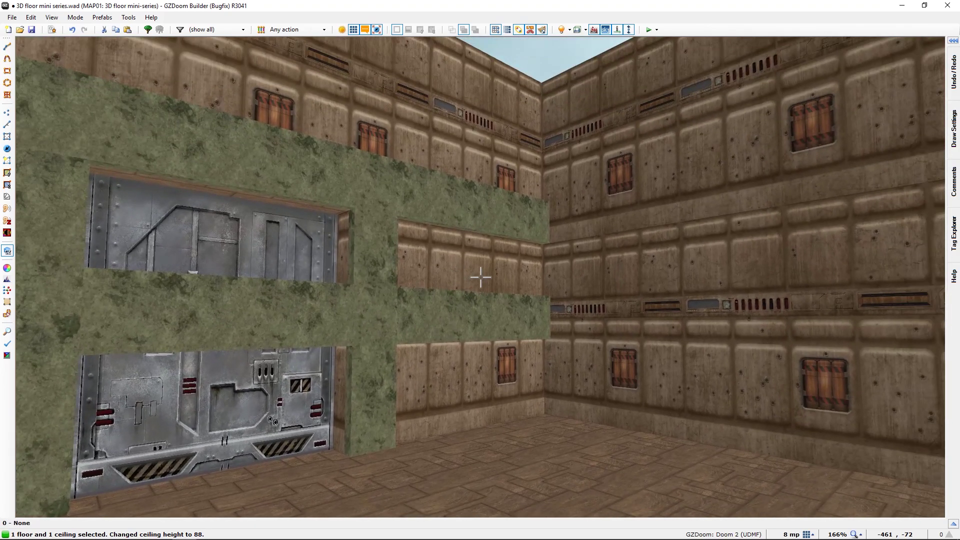
key("e")
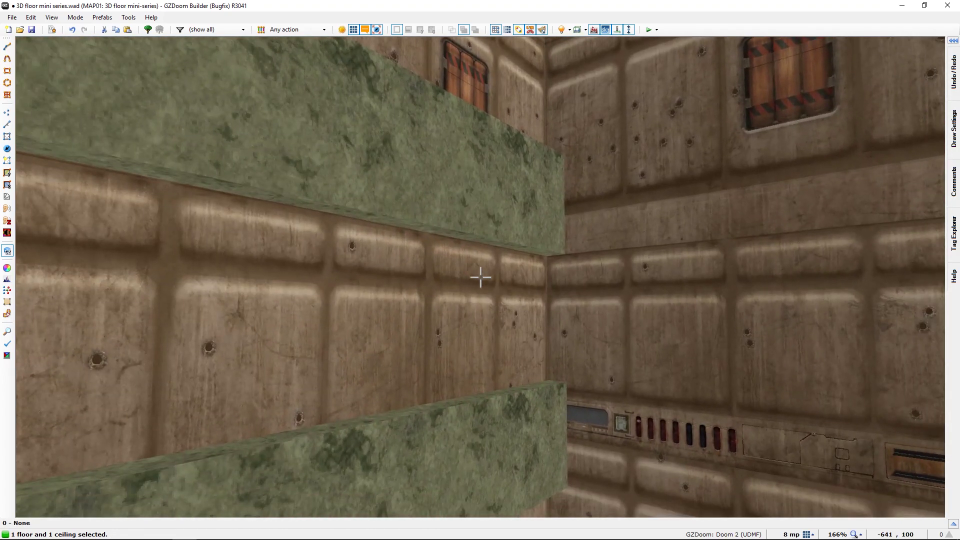
scroll(480, 277, "up", 1)
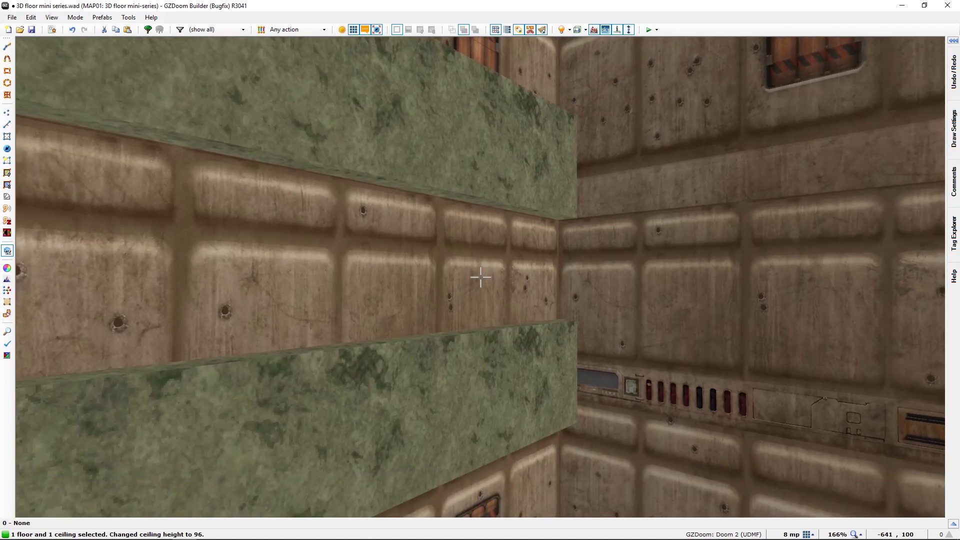
Clear the selection and check the lower beam's ceiling and floor heights in its sector properties.
key("Escape")
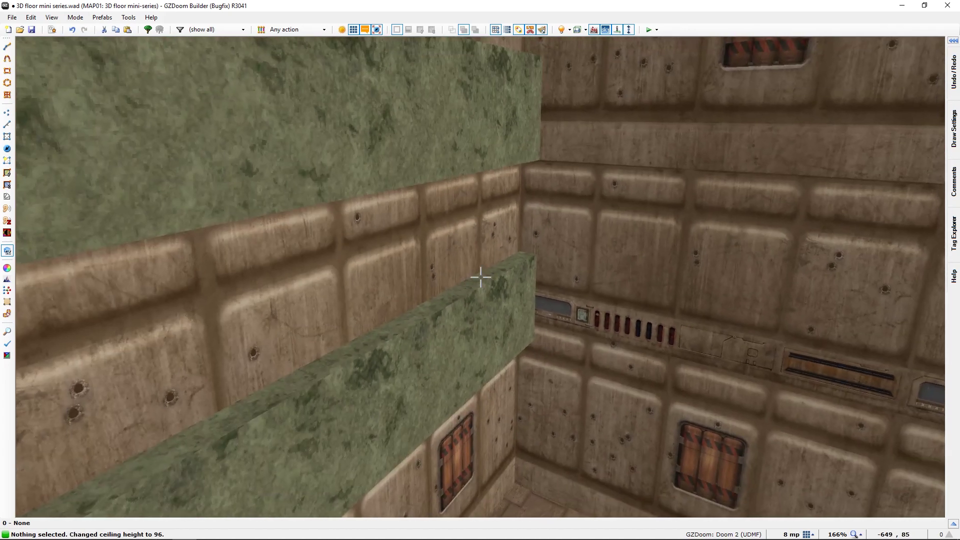
right_click(480, 277)
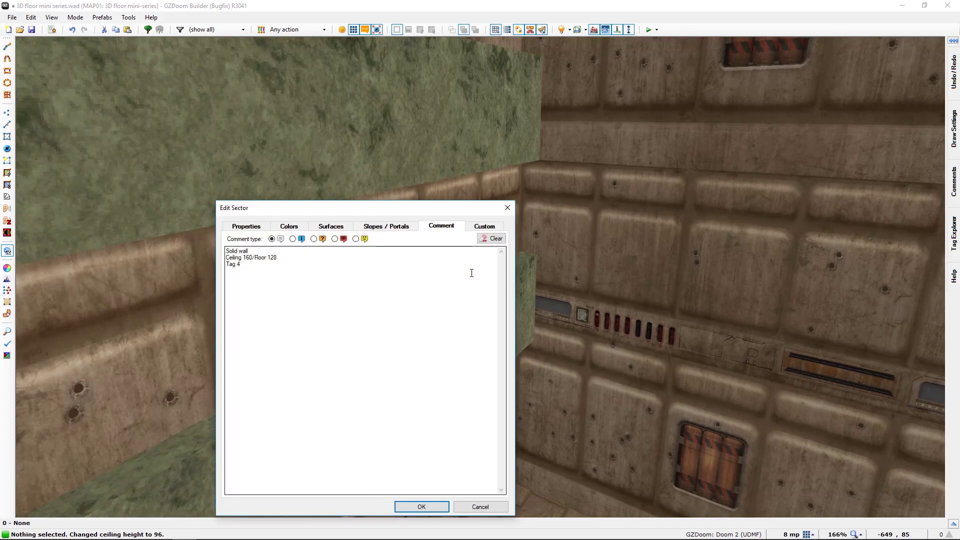
left_click(243, 227)
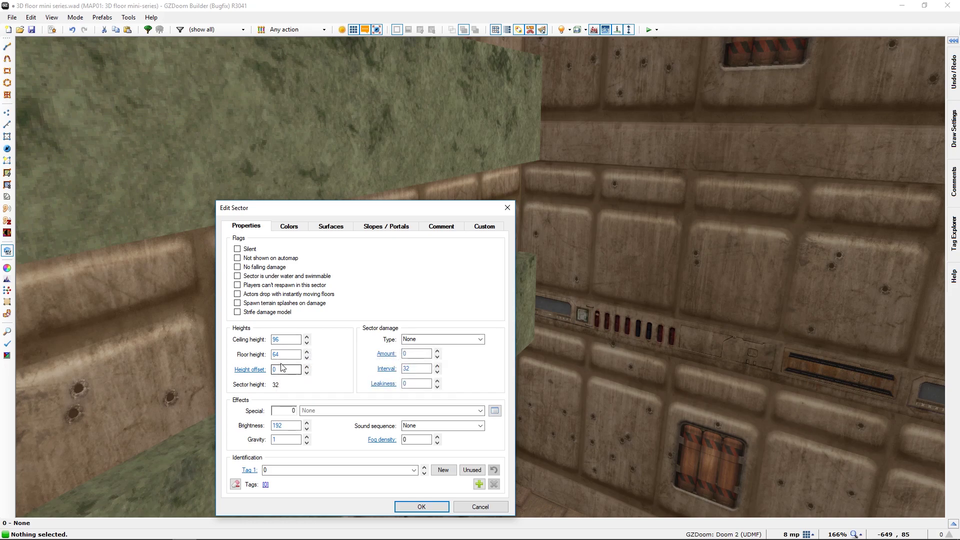
left_click(422, 507)
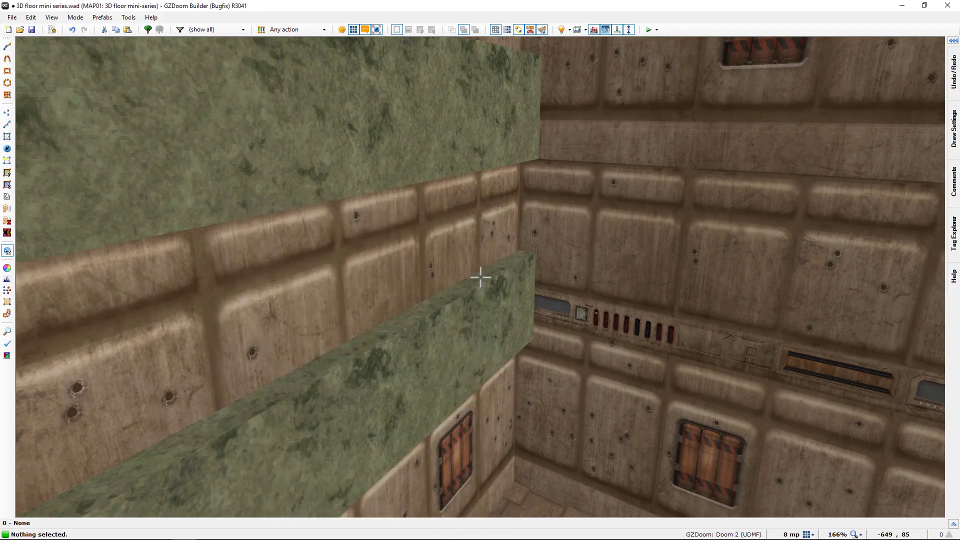
Switch to the calculator, run a calculation with 96 and 32, and return to the map editor.
key("alt+Tab")
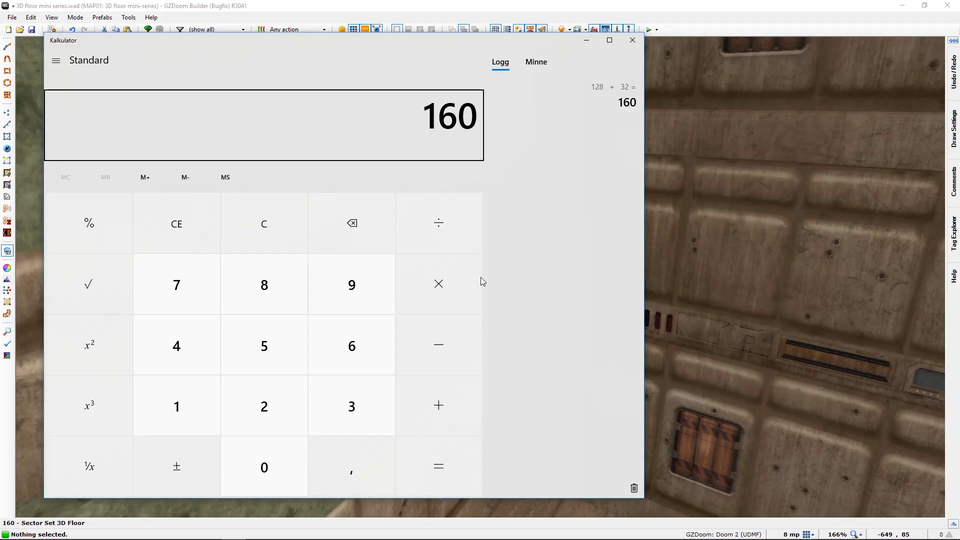
type("96")
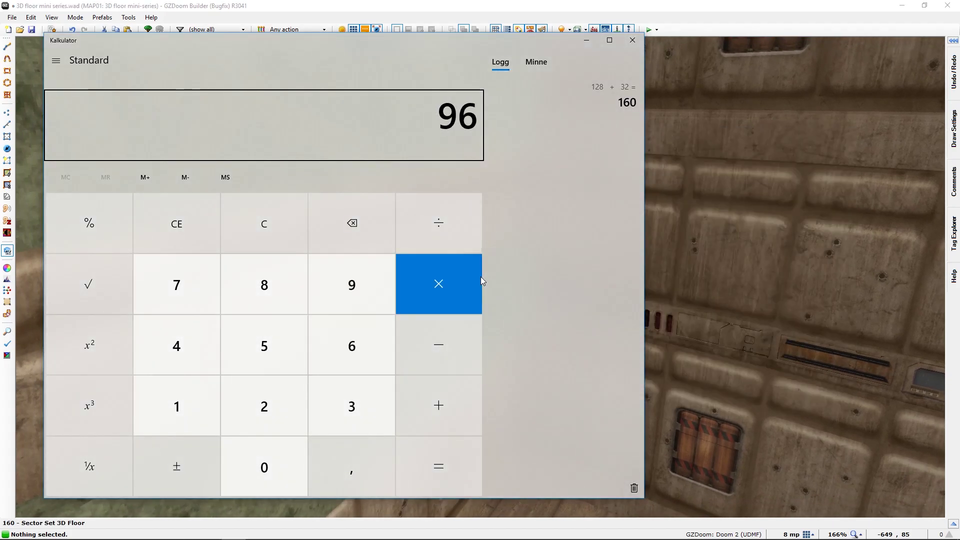
left_click(482, 278)
type("32")
key("Return")
key("alt+Tab")
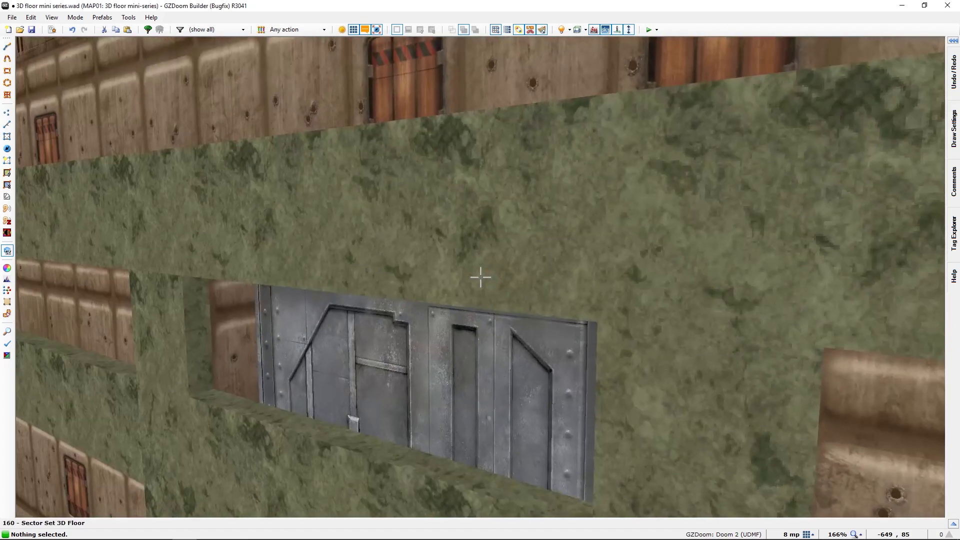
In the 2D map, set the Sector Set 3D Floor sector tag to 5 on the copied triangular sector's diagonal linedef.
key("e")
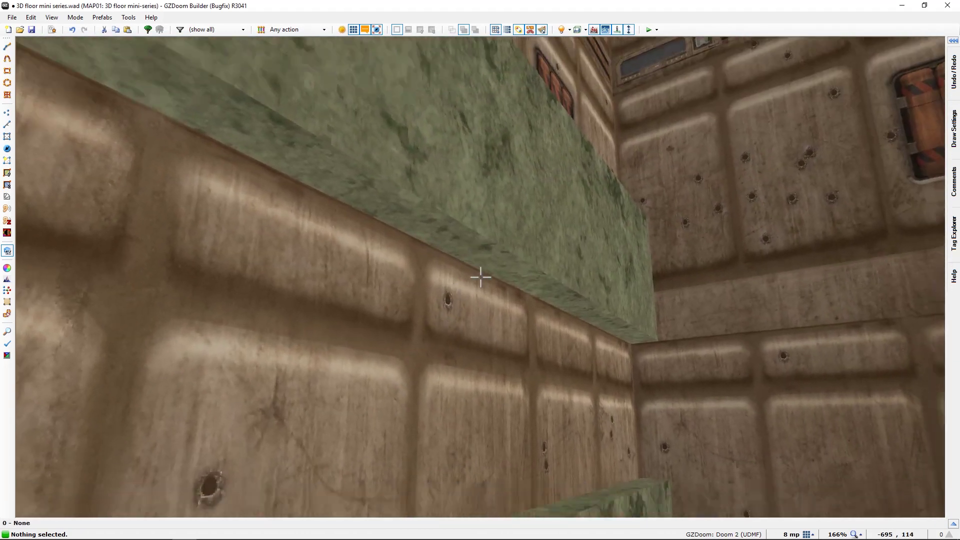
key("d")
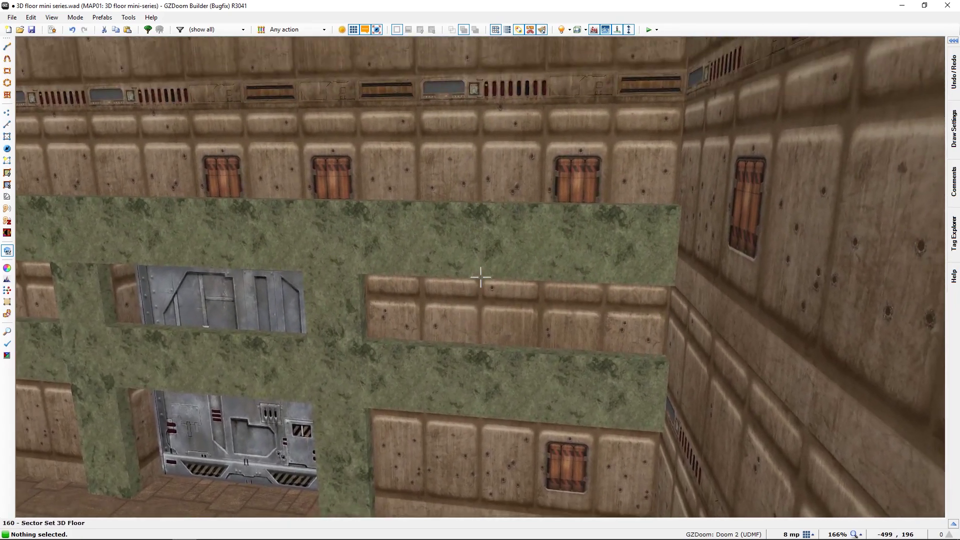
key("s")
key("w")
middle_click_drag(552, 143, 493, 265)
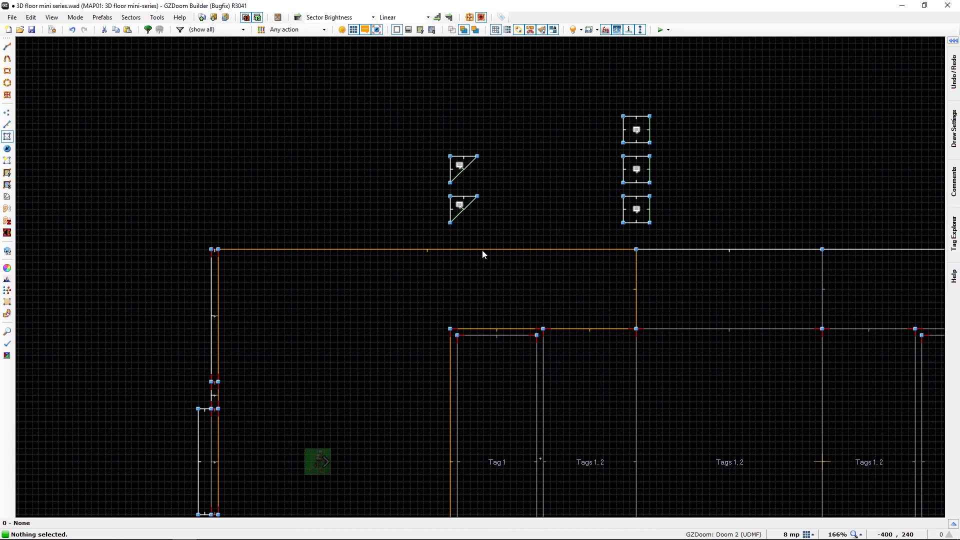
key("l")
right_click(464, 170)
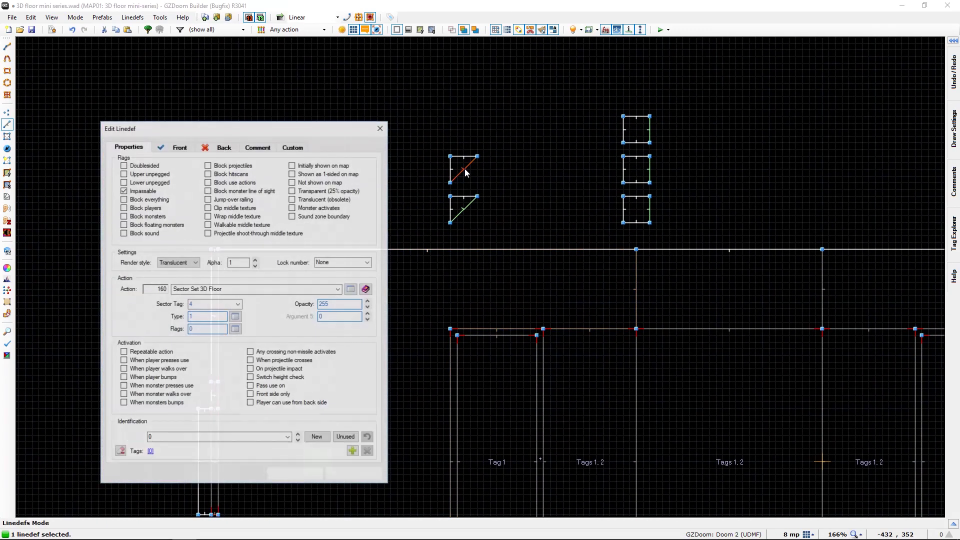
left_click(201, 305)
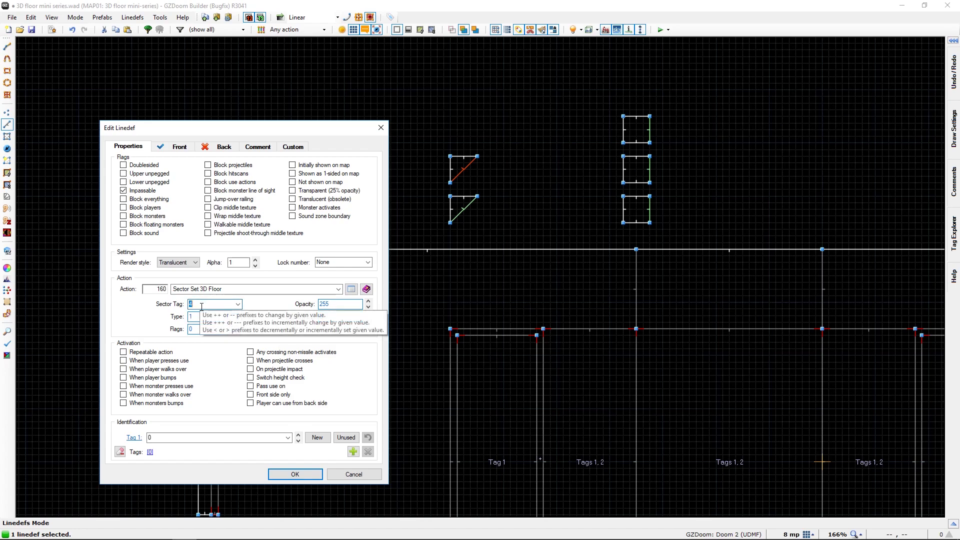
type("5")
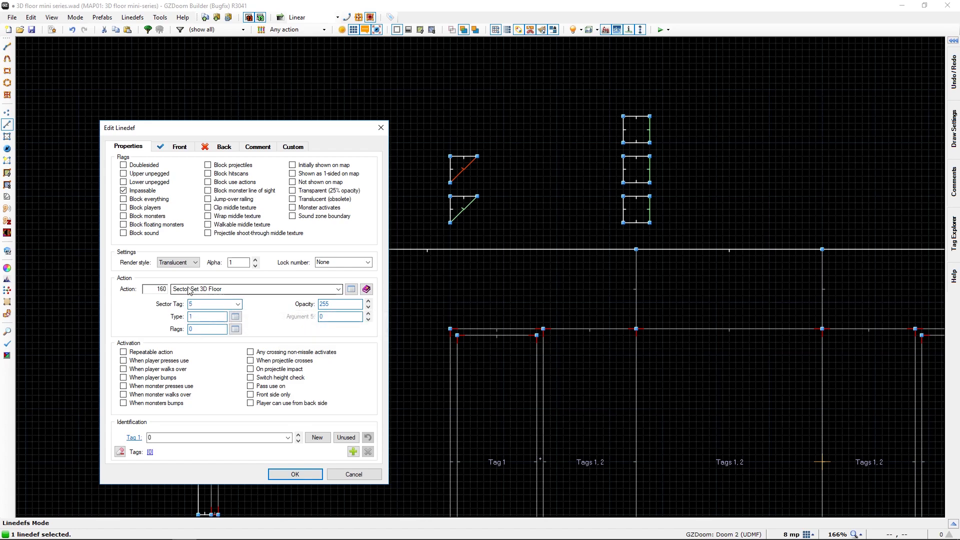
left_click(295, 475)
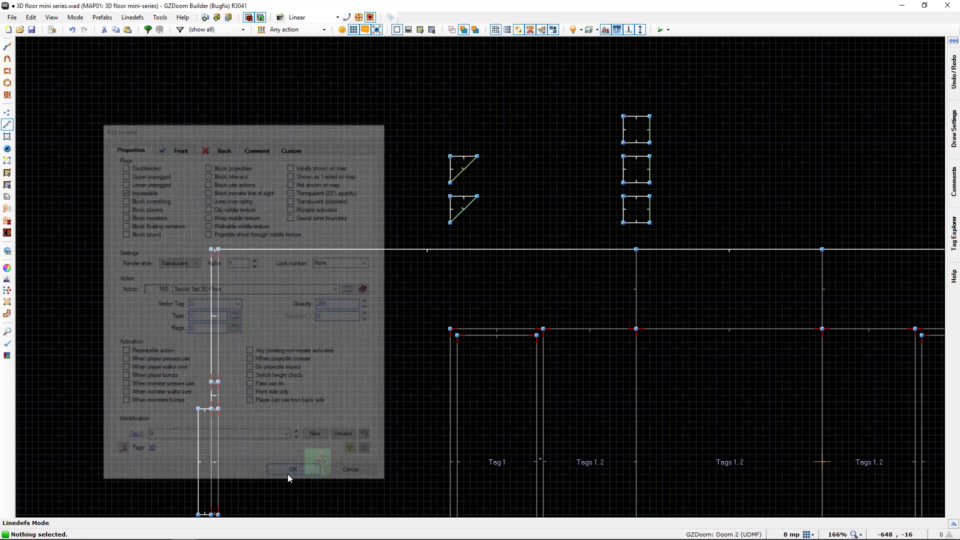
Update the copied upper triangular sector's comment to read "Ceiling 96/Floor 64" and "Tag 5".
key("s")
right_click(463, 166)
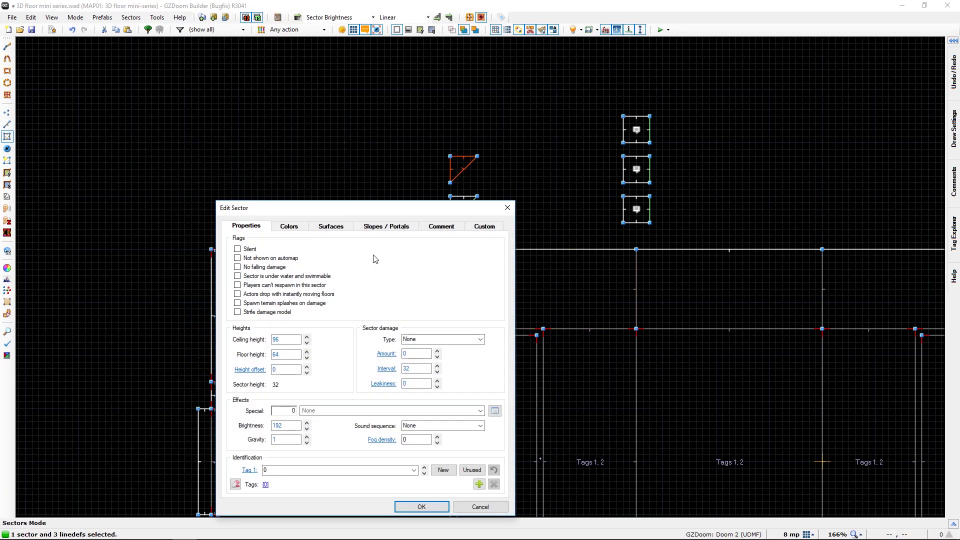
left_click(399, 226)
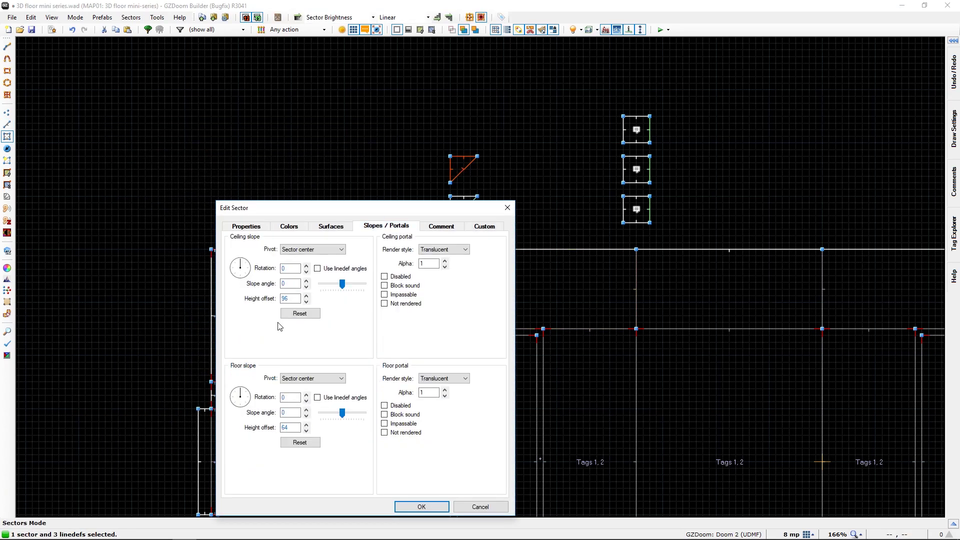
left_click(441, 226)
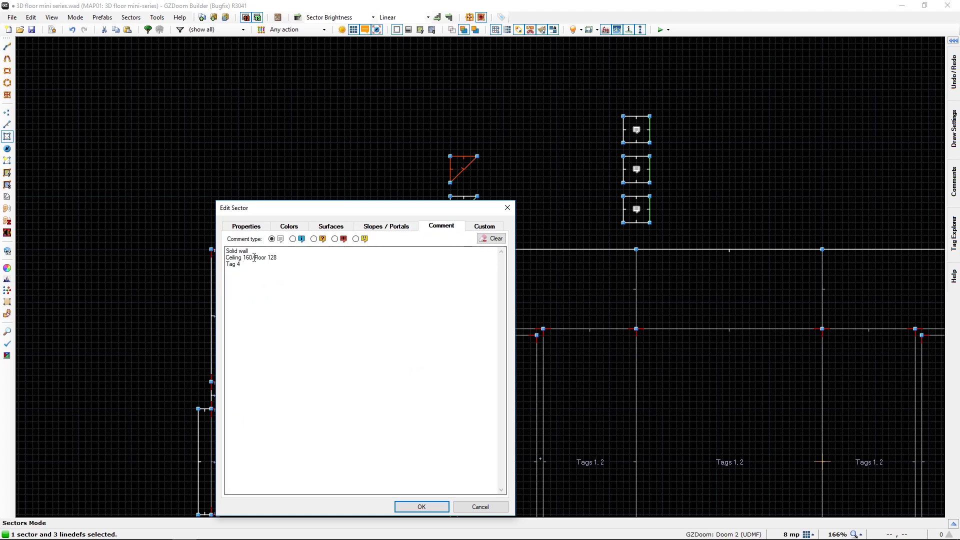
left_click_drag(244, 257, 253, 260)
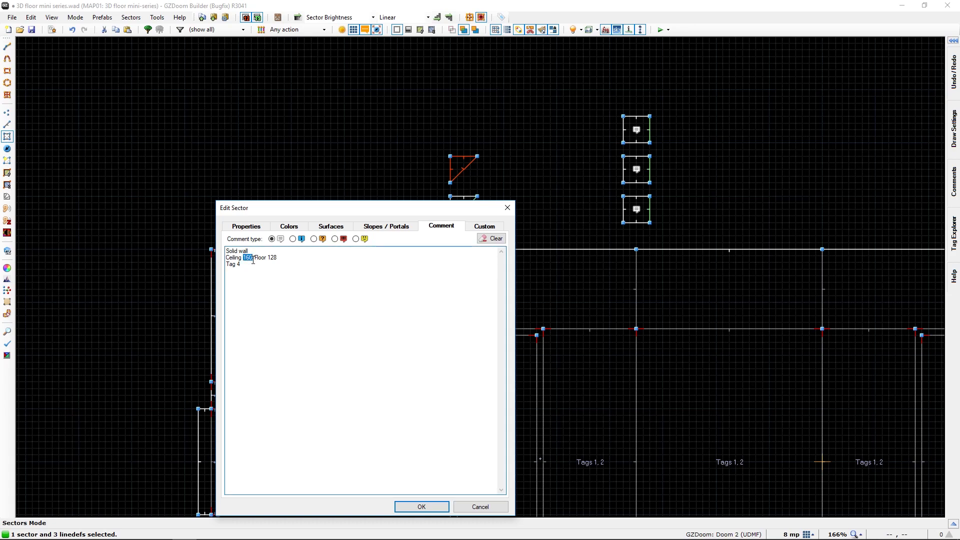
type("96")
left_click_drag(266, 258, 283, 259)
type("64")
type("5")
left_click(424, 507)
mouse_move(458, 176)
Add tag 5 as a second tag to the two long, thin wall sectors on either side of the door frame.
middle_click_drag(127, 347, 211, 149)
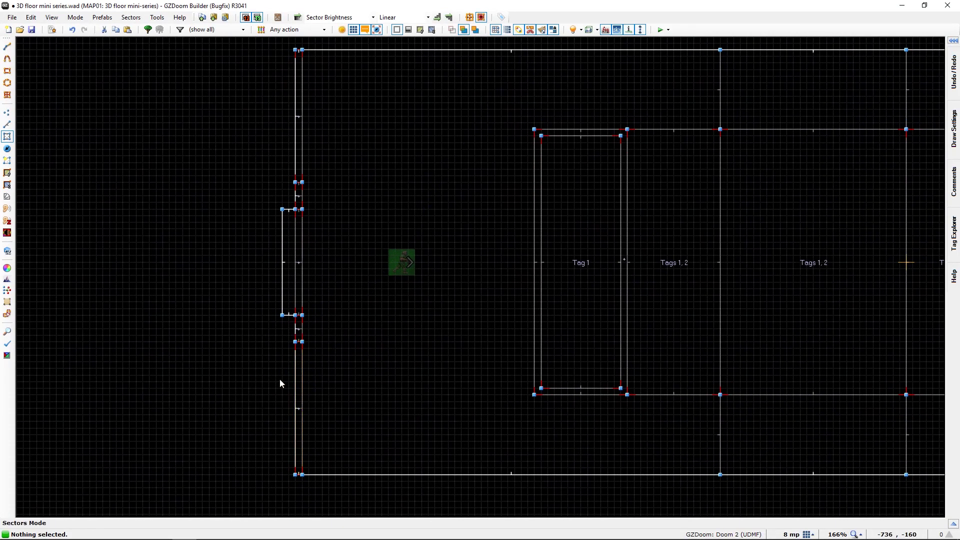
left_click(298, 127)
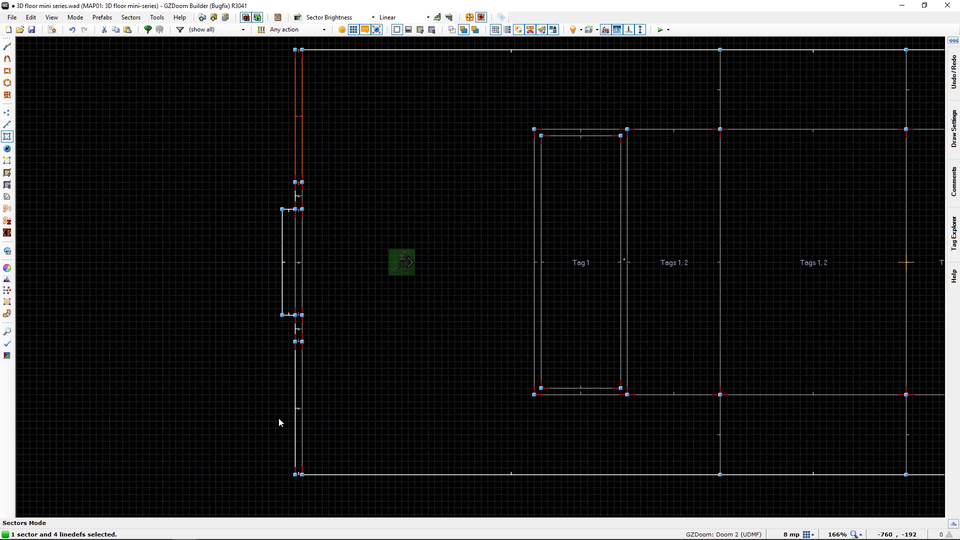
left_click(297, 393)
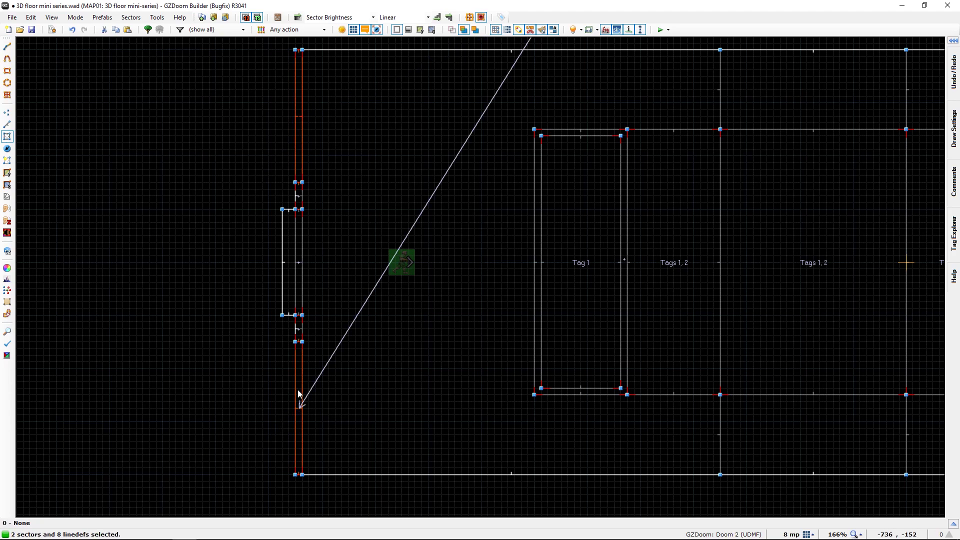
right_click(298, 389)
left_click(241, 226)
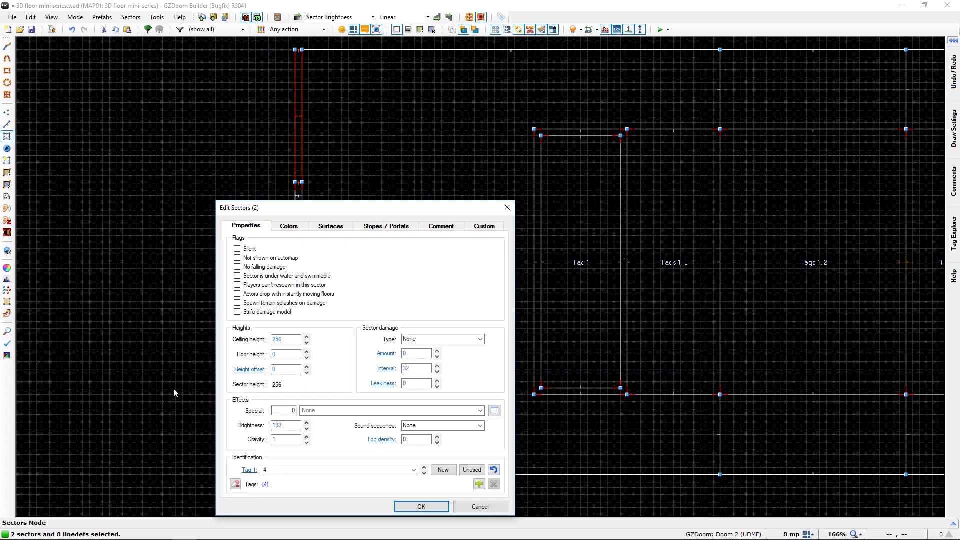
left_click(479, 484)
double_click(286, 470)
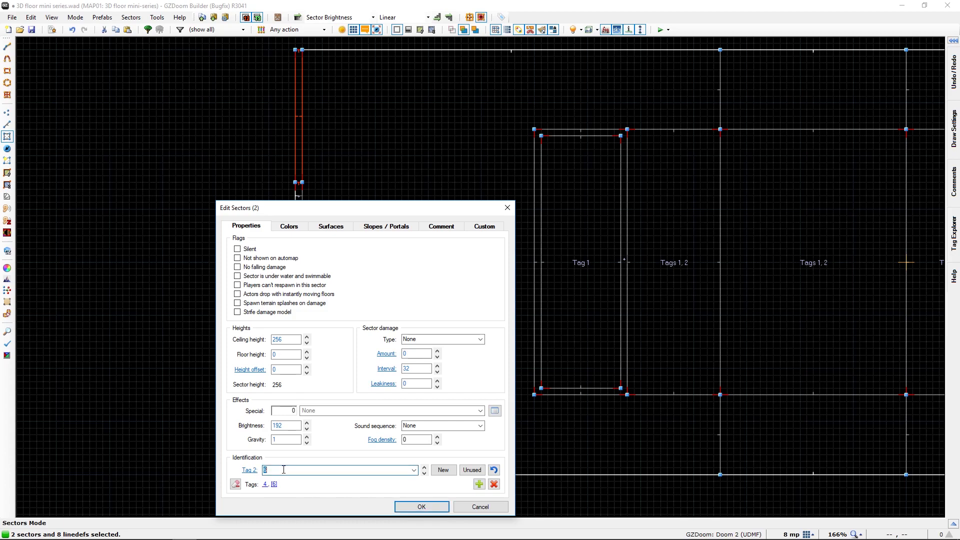
type("5")
left_click(424, 506)
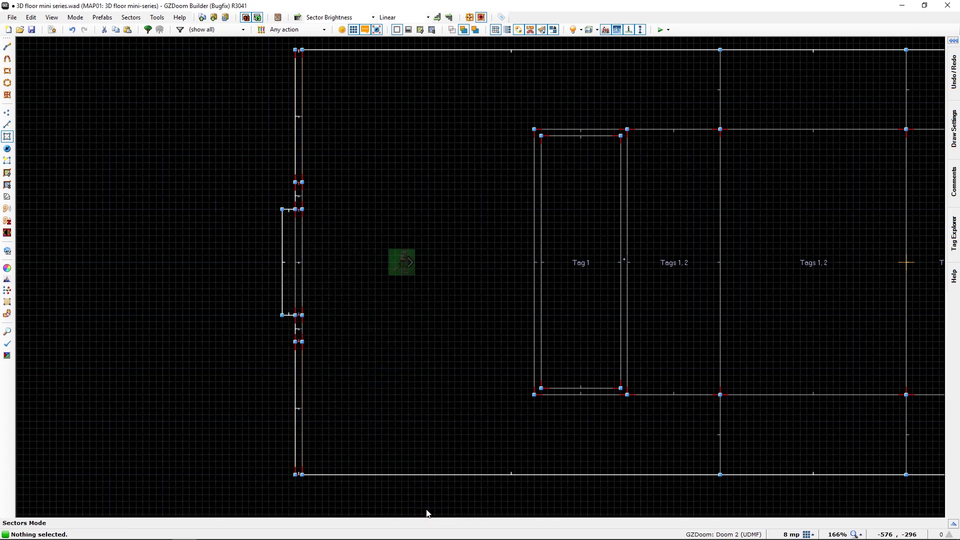
Inspect both marble beams and the door pillars in the 3D view from several angles.
key("q")
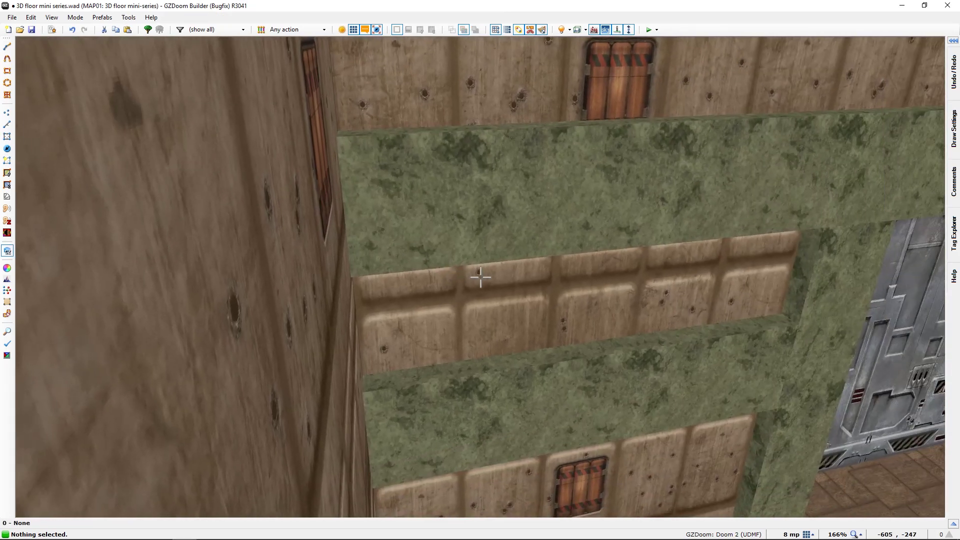
key("s")
key("f")
key("s")
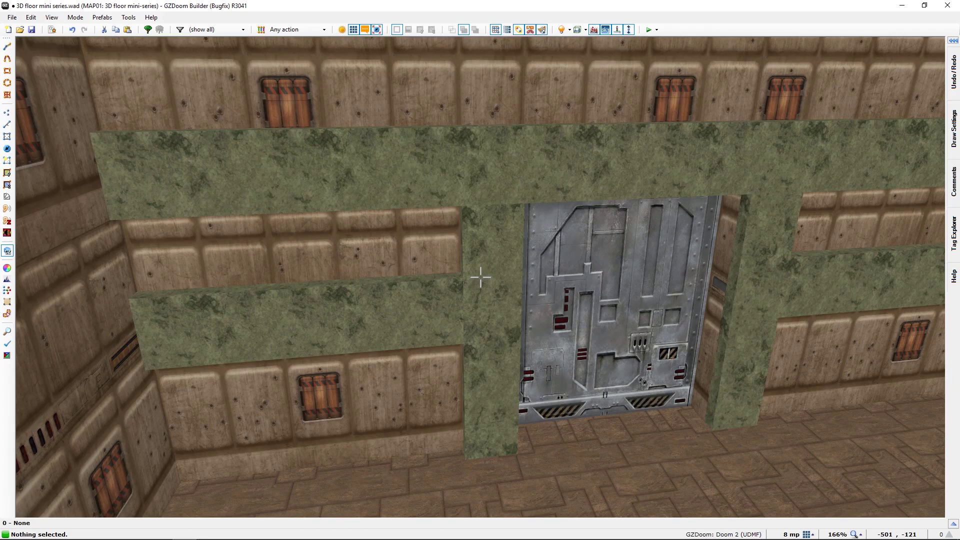
key("w")
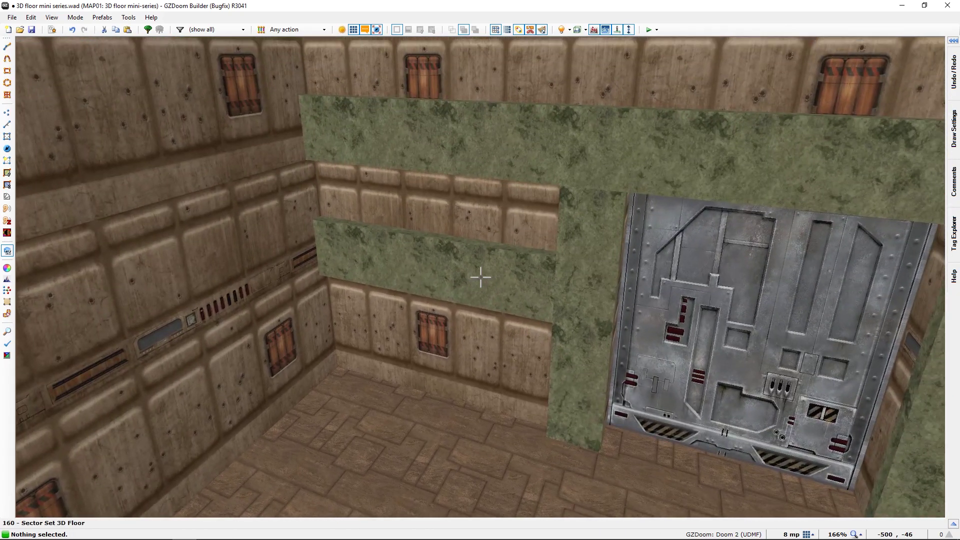
key("w")
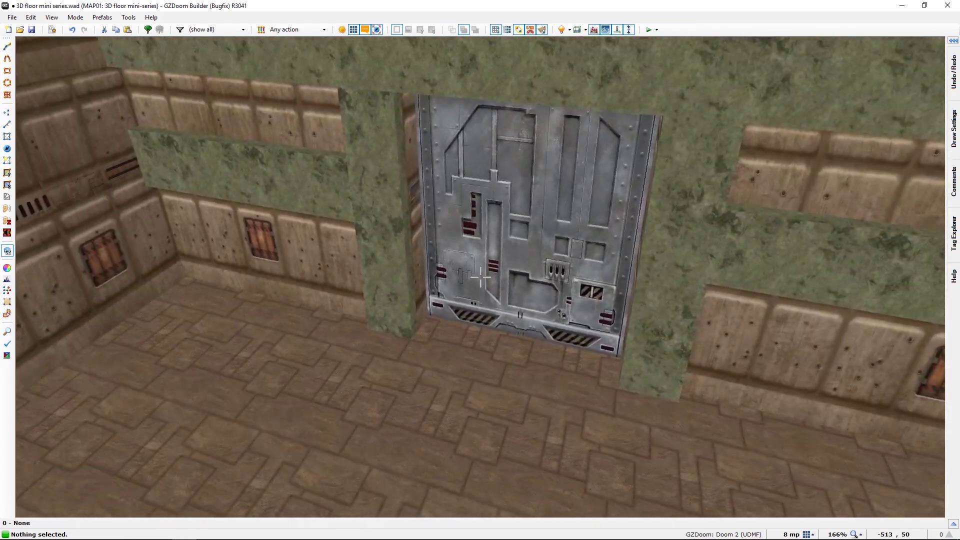
key("w")
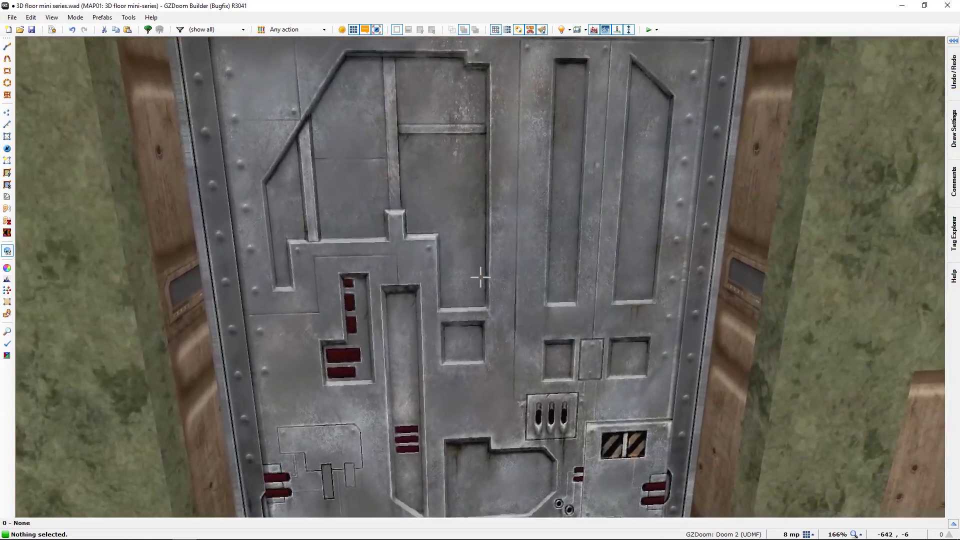
key("s")
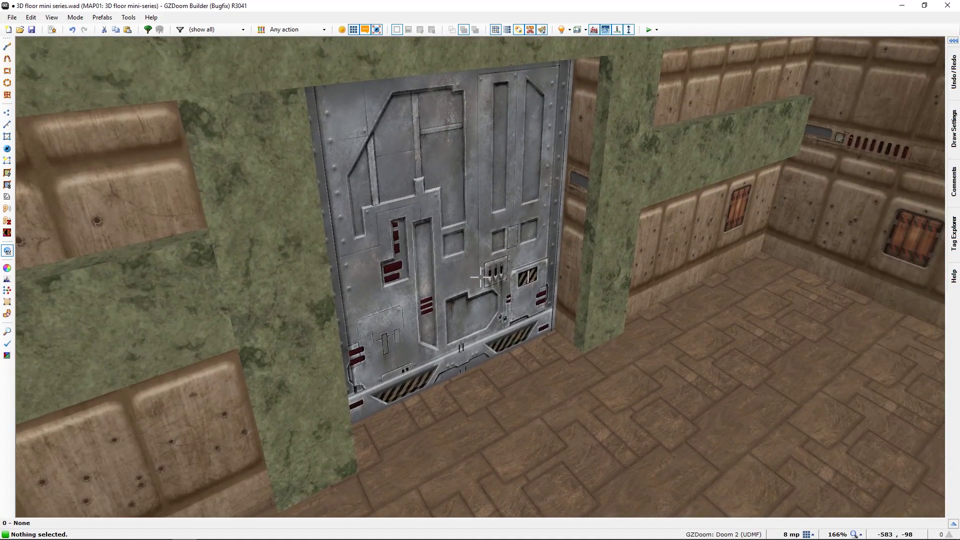
key("s")
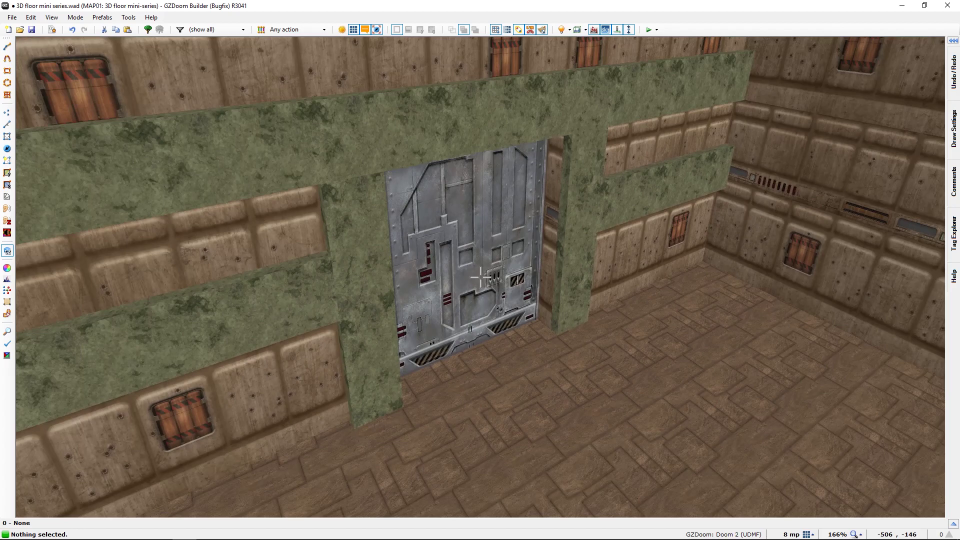
In the 2D map, move the door recess's back linedef 8 units toward the room to make the recess shallower.
key("q")
scroll(245, 215, "up", 5)
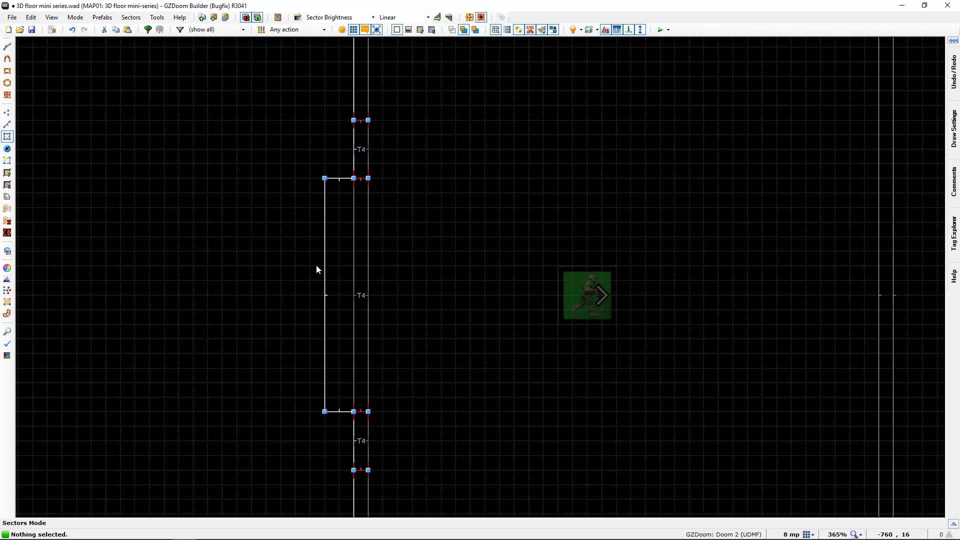
key("l")
left_click_drag(319, 265, 328, 272)
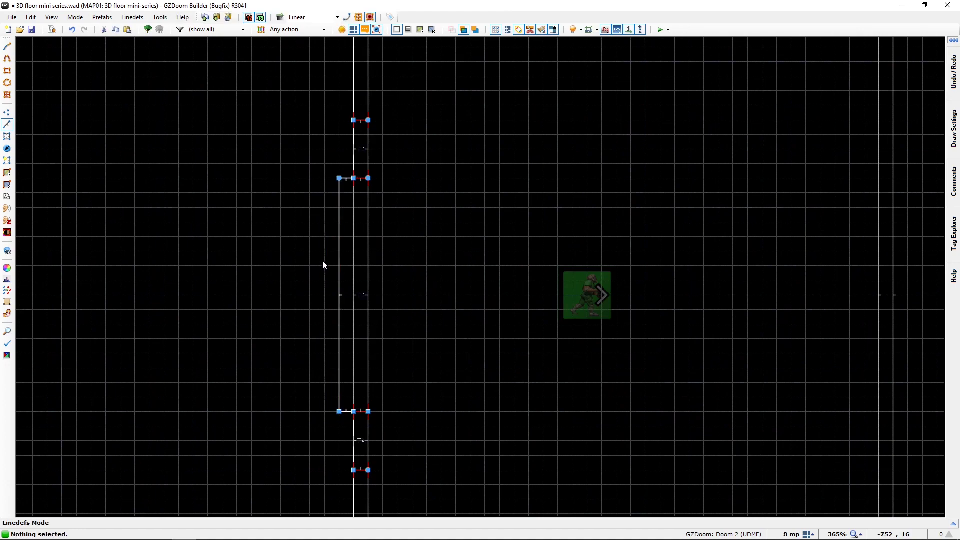
Examine the shallower door recess and the wall sections between the beams in the 3D view.
key("q")
key("f")
key("e")
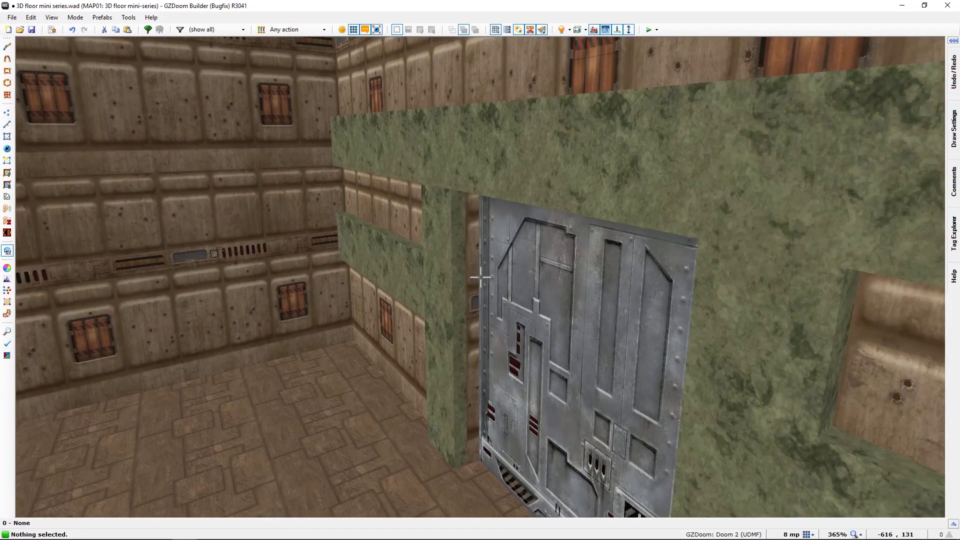
key("s")
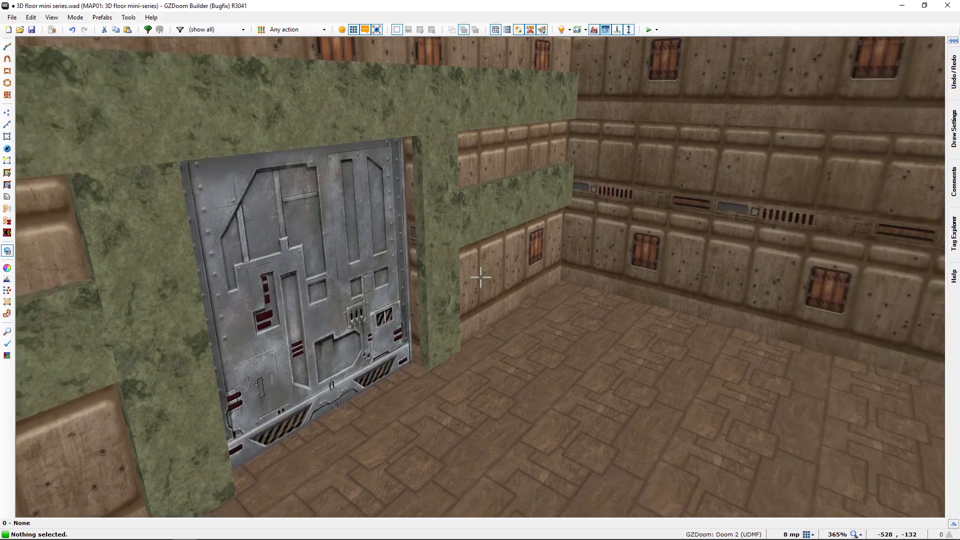
key("s")
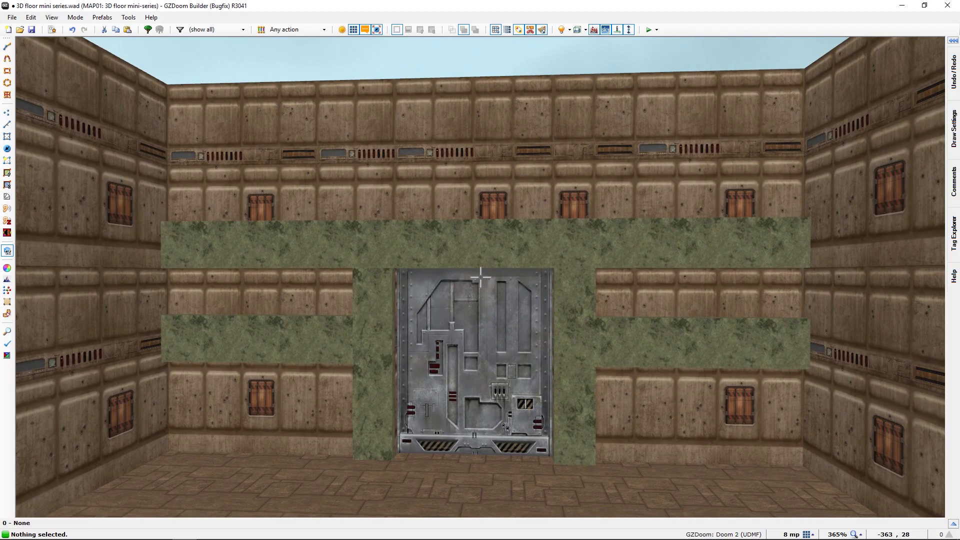
key("s")
key("e")
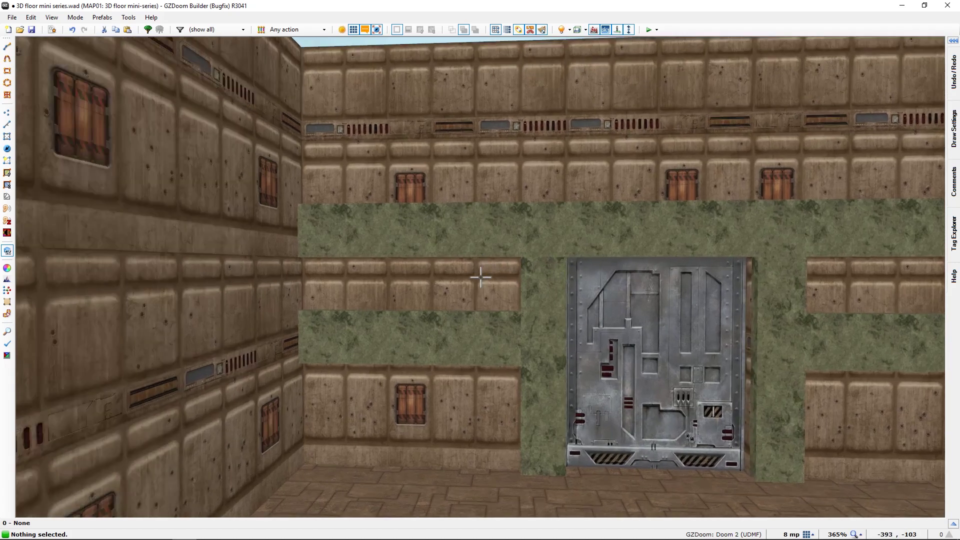
key("e")
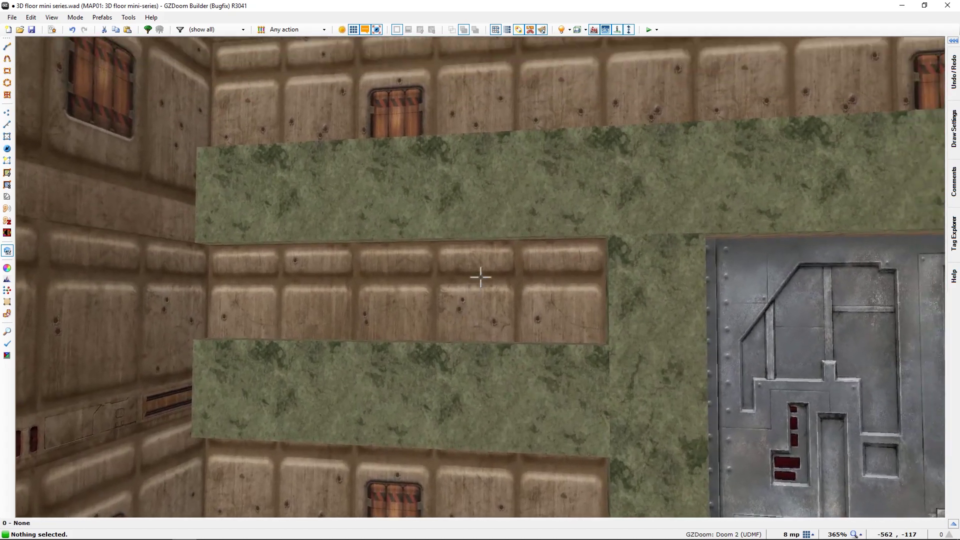
key("f")
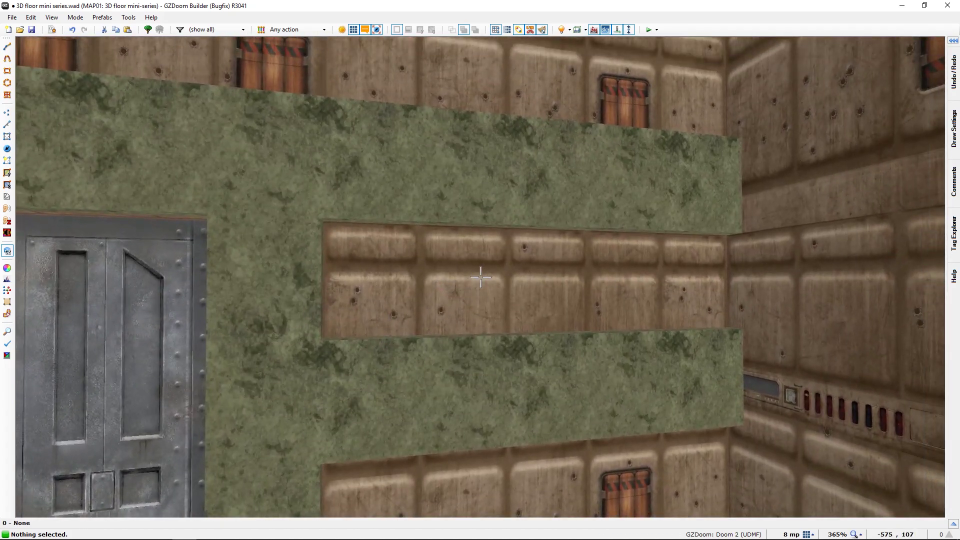
key("w")
In the 2D map, add tag 6 as a third tag to the two long wall sectors beside the door frame.
scroll(212, 303, "down", 3)
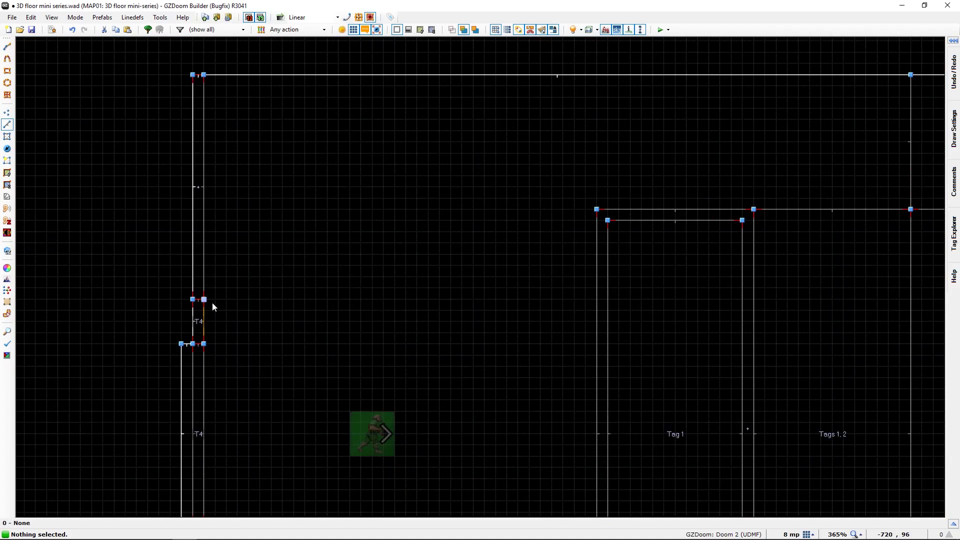
middle_click_drag(228, 471, 235, 439)
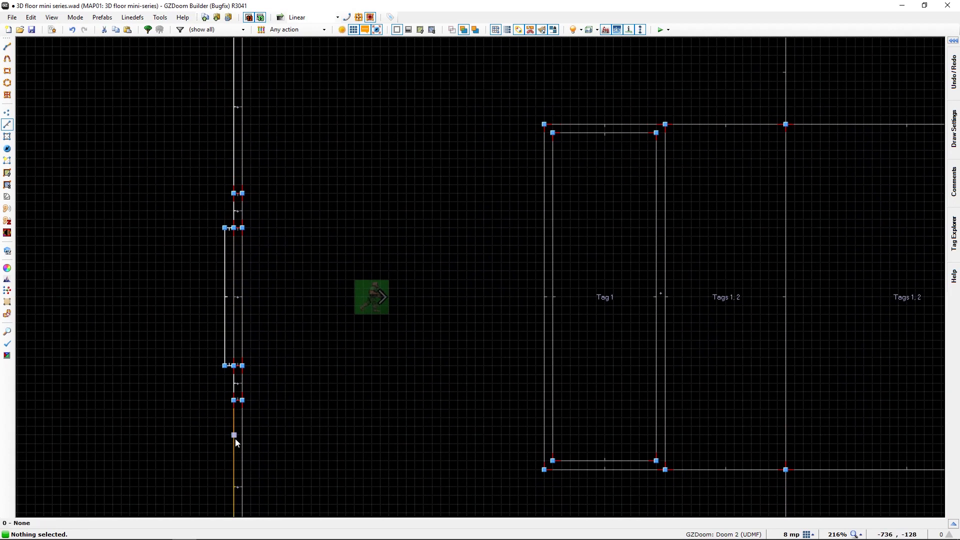
key("s")
left_click(238, 440)
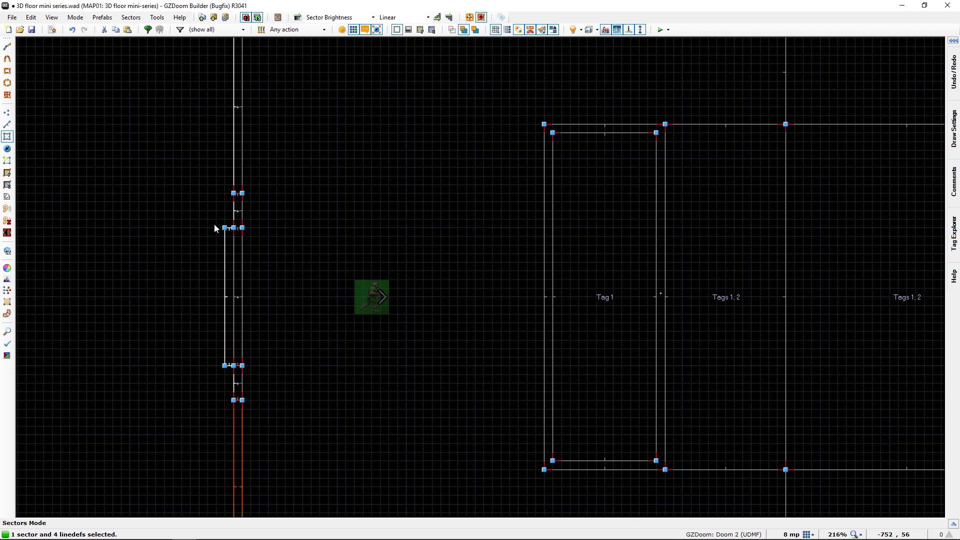
left_click(238, 142)
right_click(238, 142)
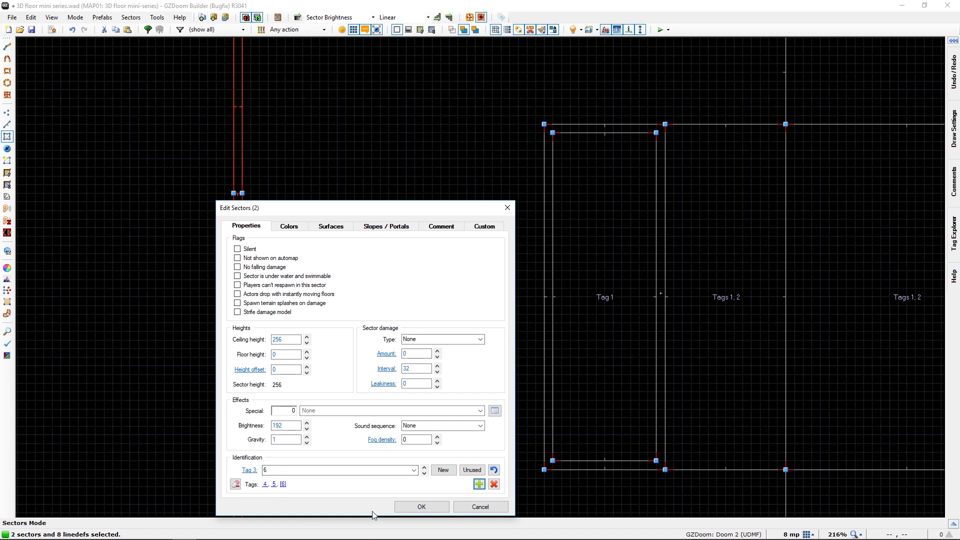
left_click(421, 507)
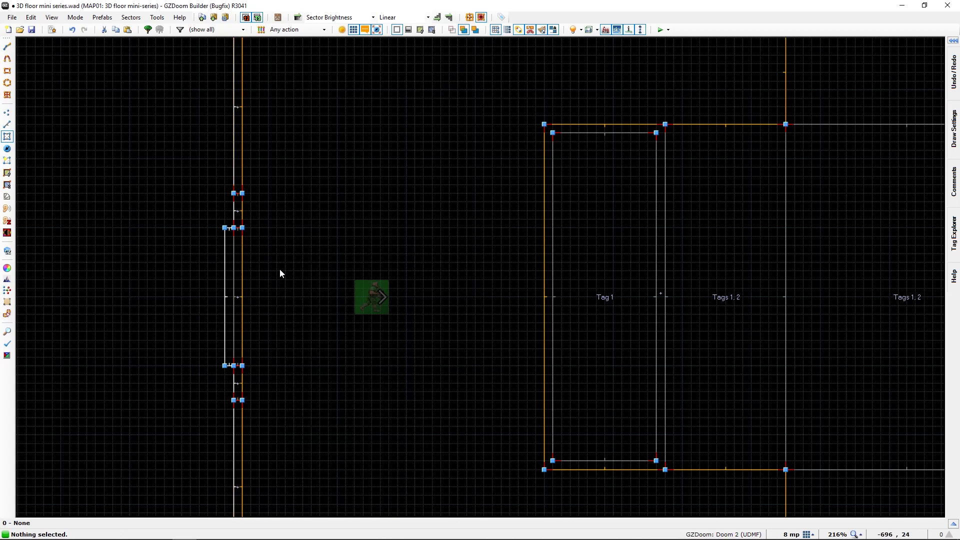
Copy the triangular control sector commented "Tag 5" and place the duplicate directly above it, aligned with the column.
middle_click_drag(249, 290, 57, 495)
mouse_move(322, 161)
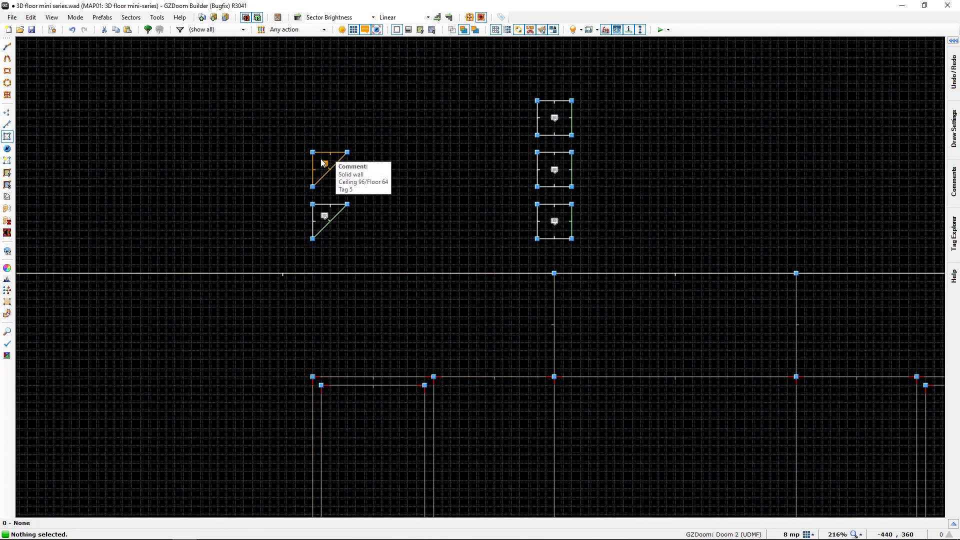
key("ctrl+c")
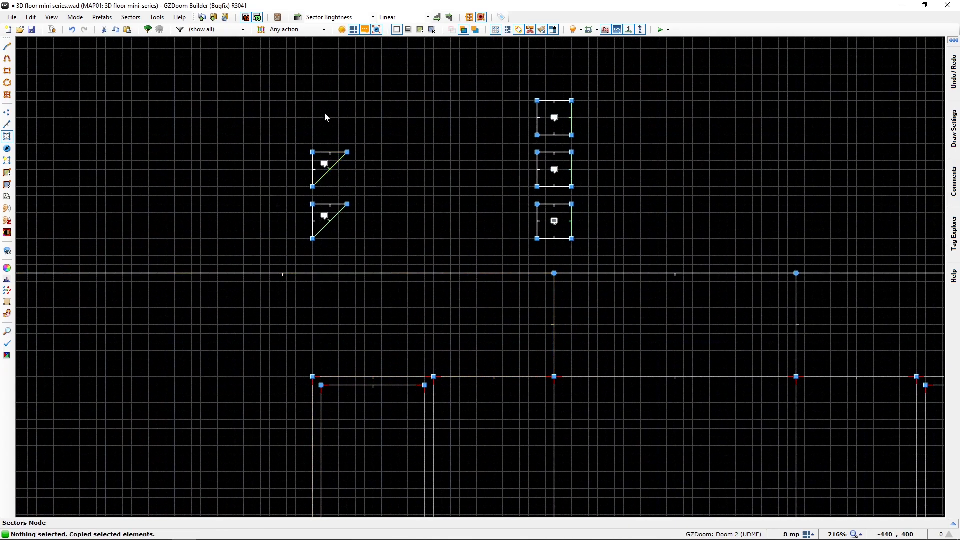
key("ctrl+v")
left_click_drag(315, 107, 322, 114)
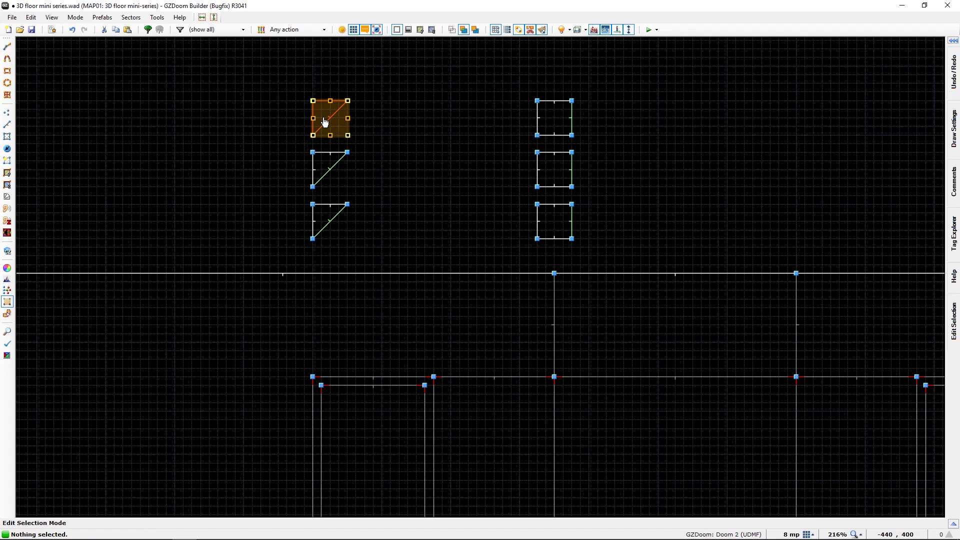
key("Return")
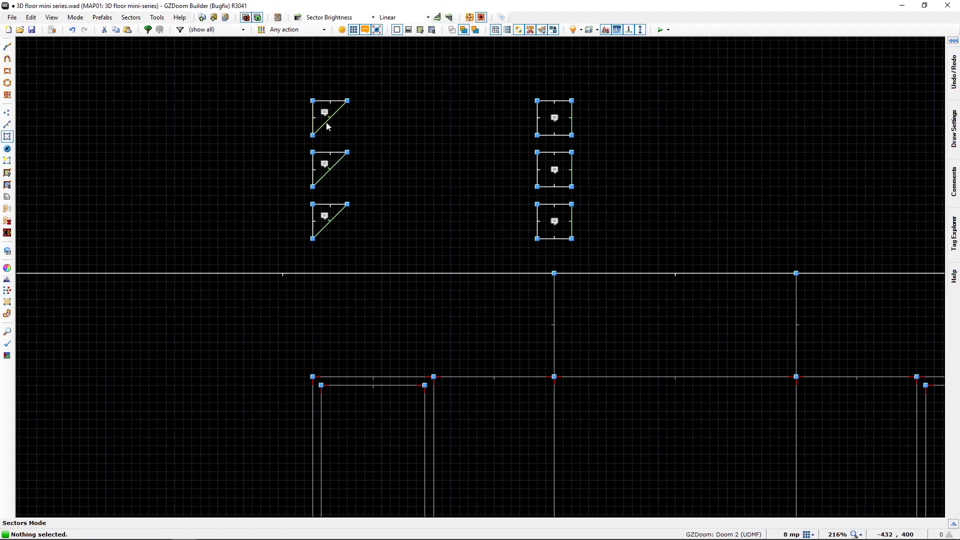
Set the Sector Set 3D Floor action on the topmost triangular control sector's diagonal linedef to sector tag 6.
key("l")
right_click(326, 122)
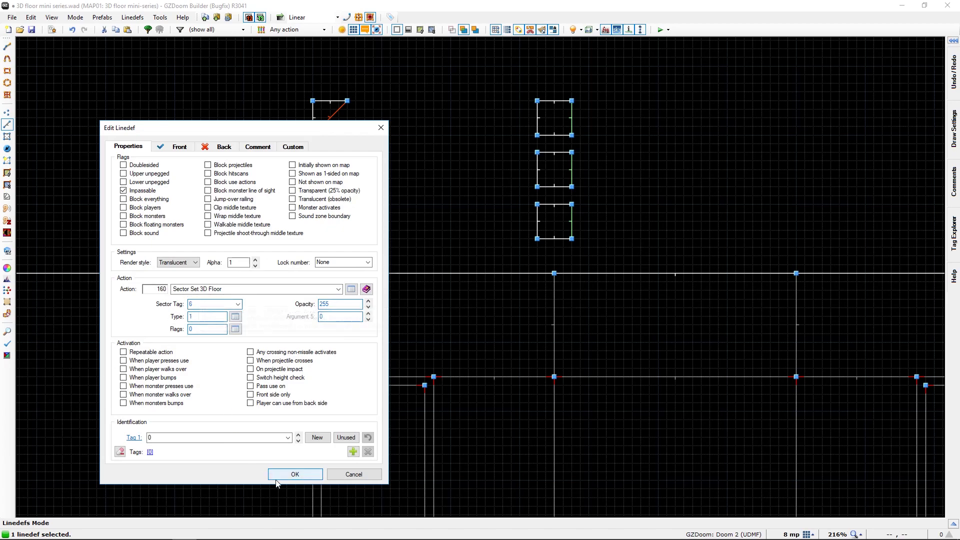
left_click(291, 473)
key("s")
right_click(323, 117)
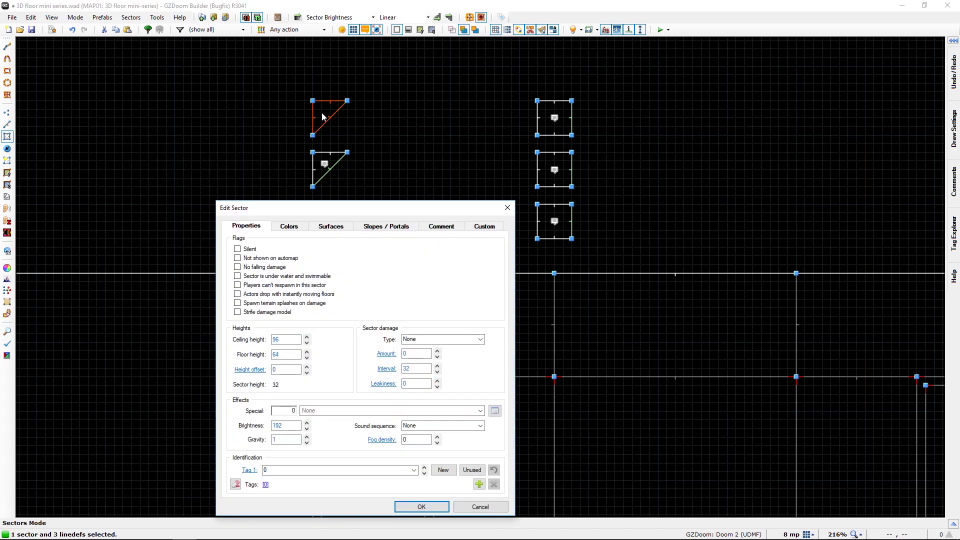
key("Escape")
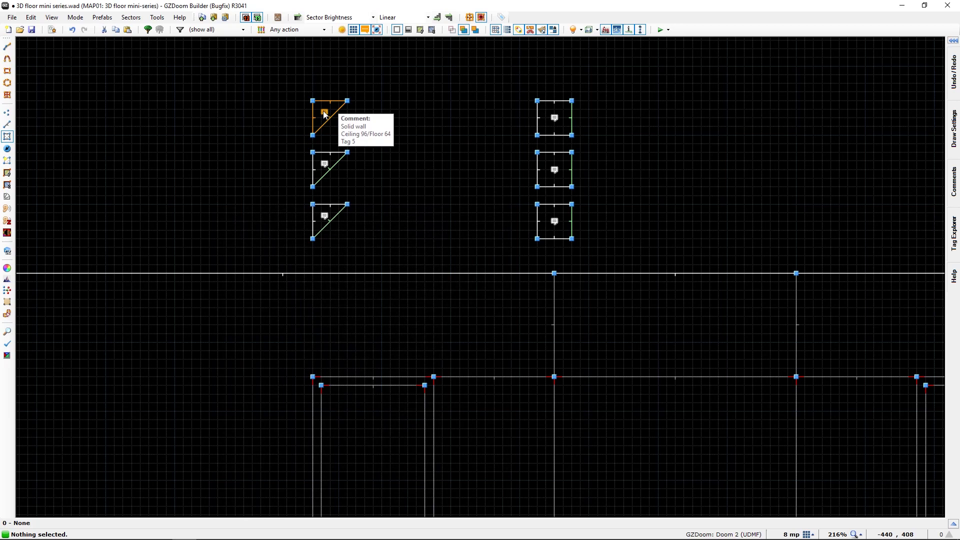
Set the front middle texture of the new triangular control sector's horizontal linedef to GSTONE1 from the Marble set.
key("l")
right_click(330, 104)
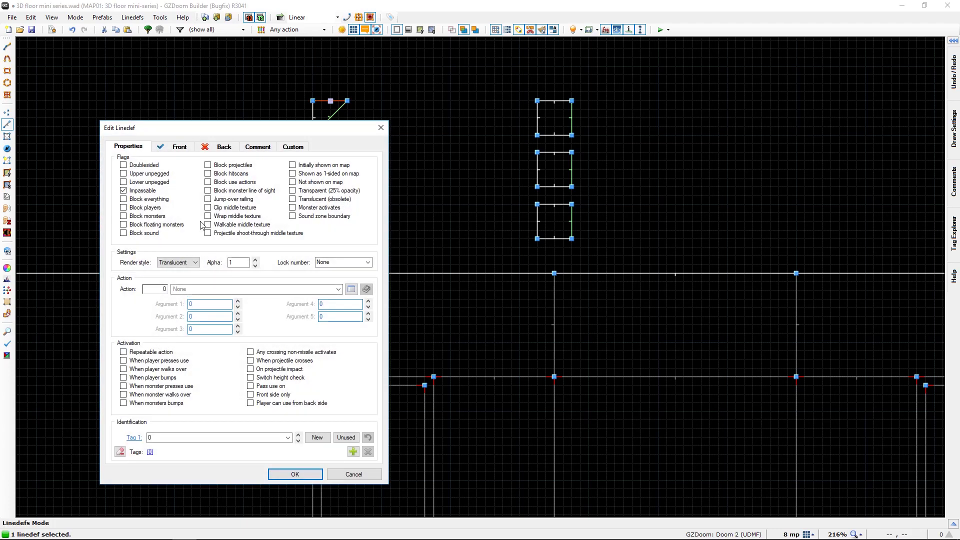
left_click(179, 147)
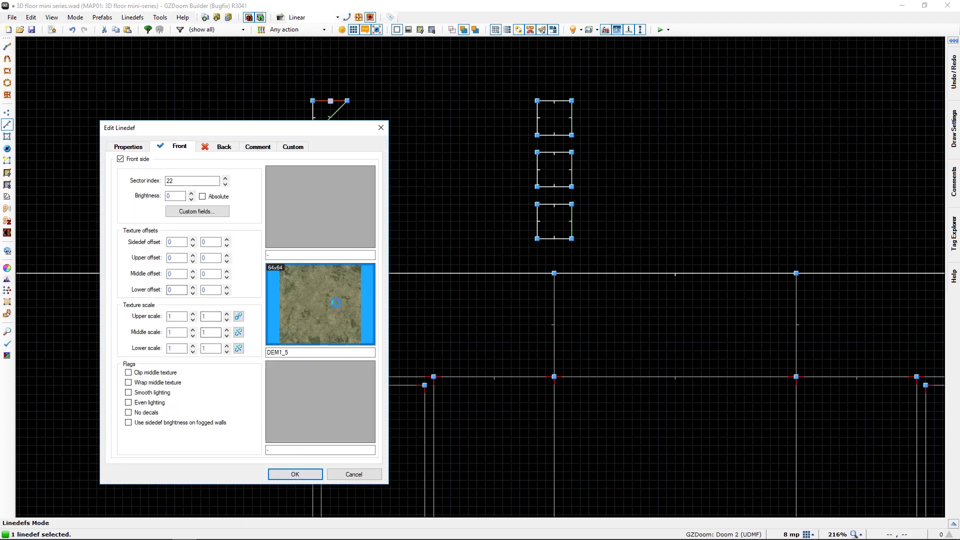
left_click(287, 320)
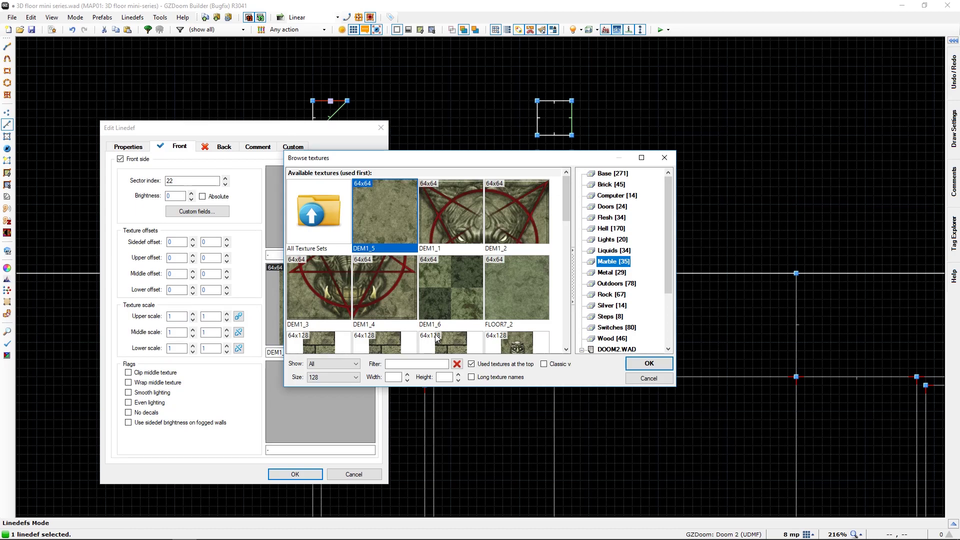
scroll(441, 322, "down", 1)
scroll(441, 322, "down", 1)
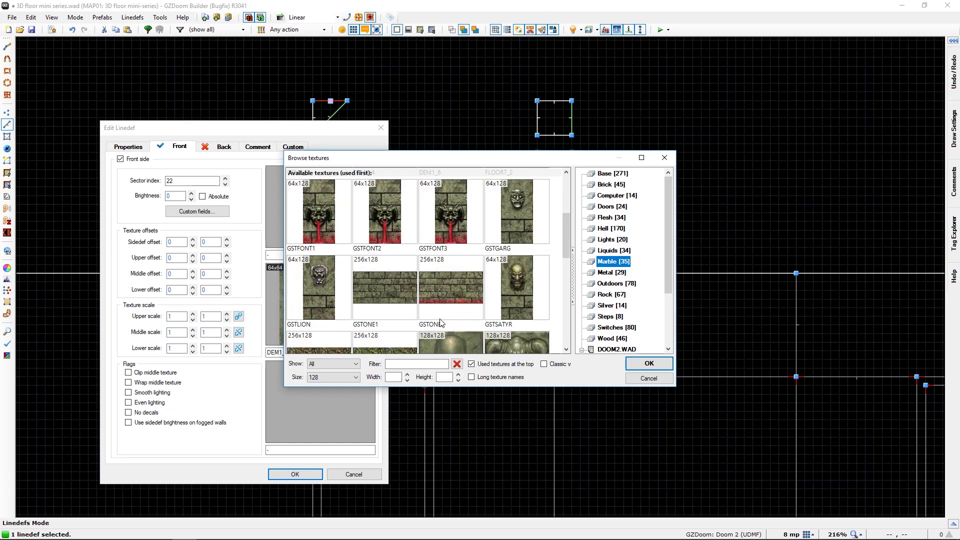
left_click(384, 298)
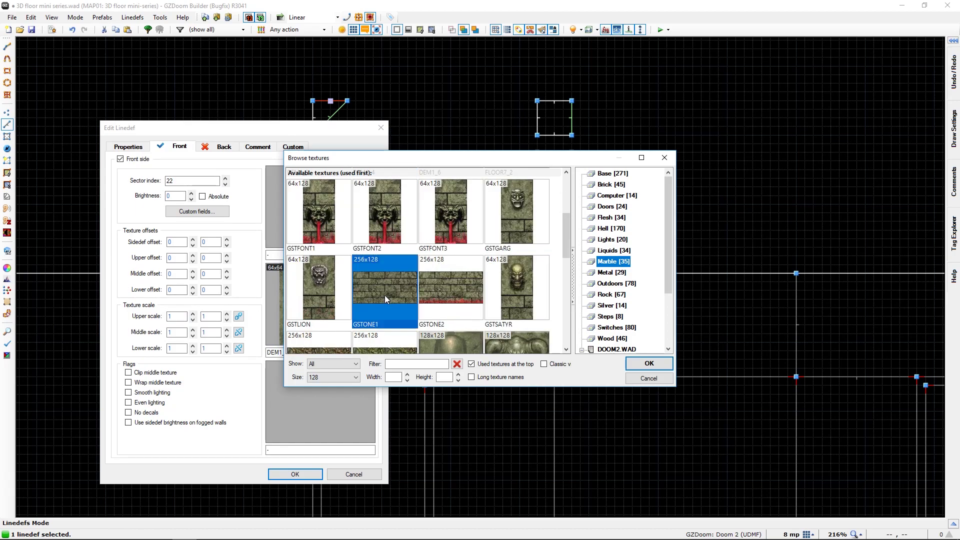
left_click(649, 364)
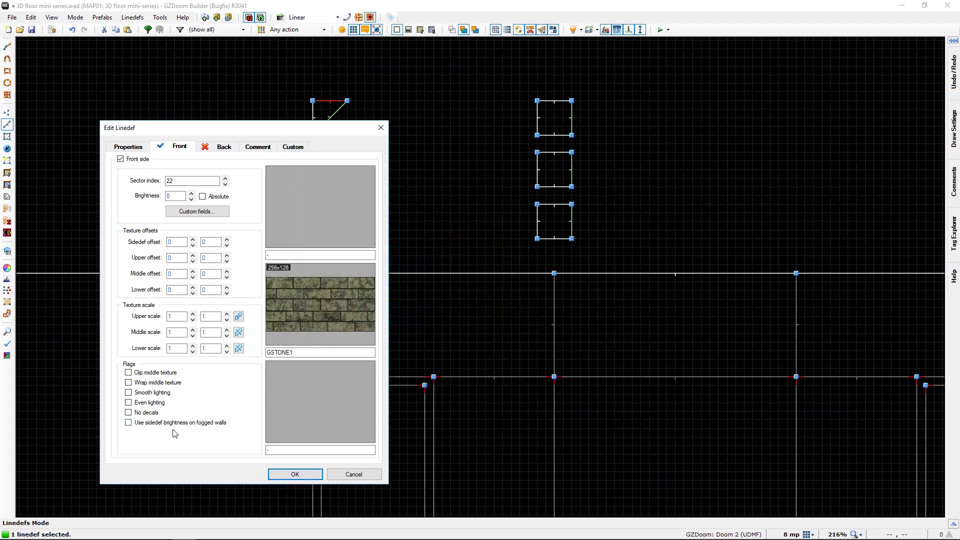
left_click(299, 474)
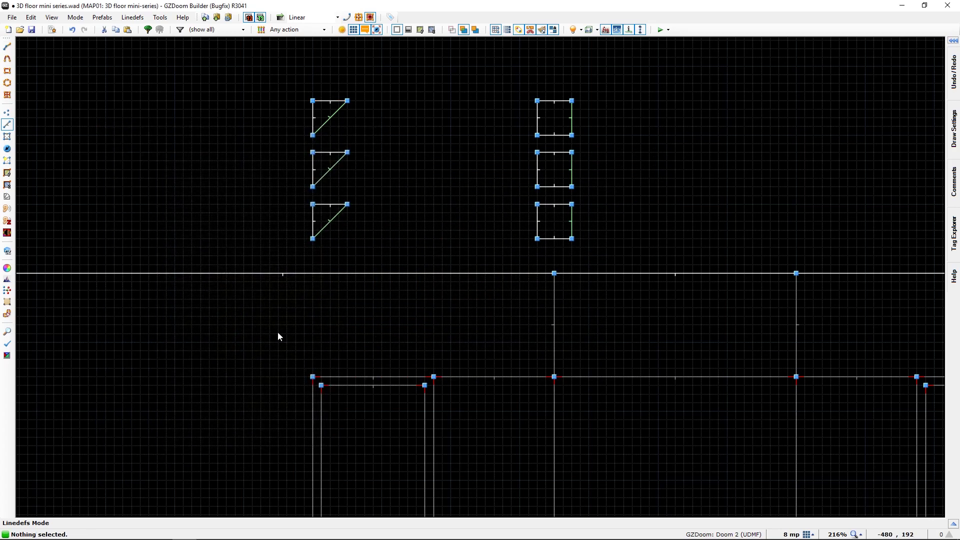
In the 3D view, copy the GSTONE1 texture and paste it onto the tag 6 control sector's other walls, floor and ceiling.
key("q")
key("s")
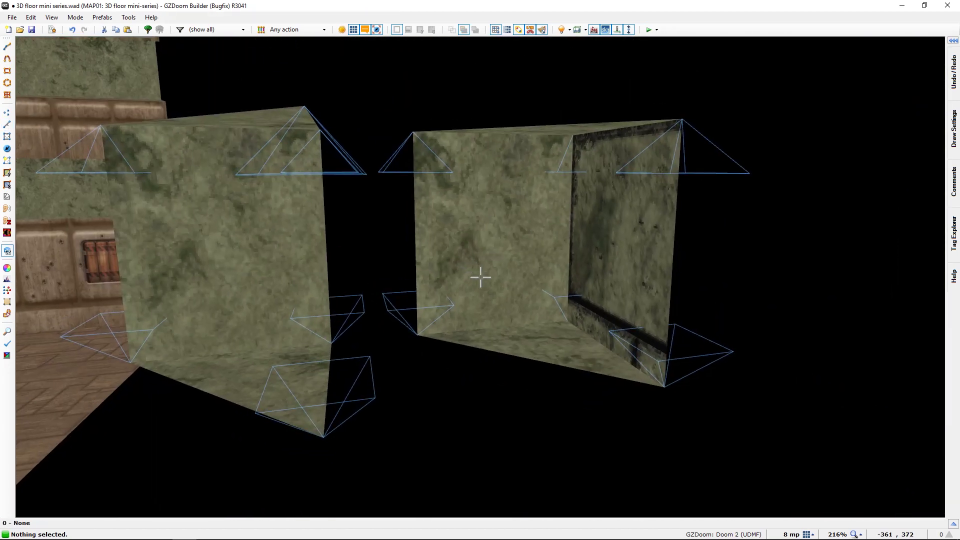
key("ctrl+c")
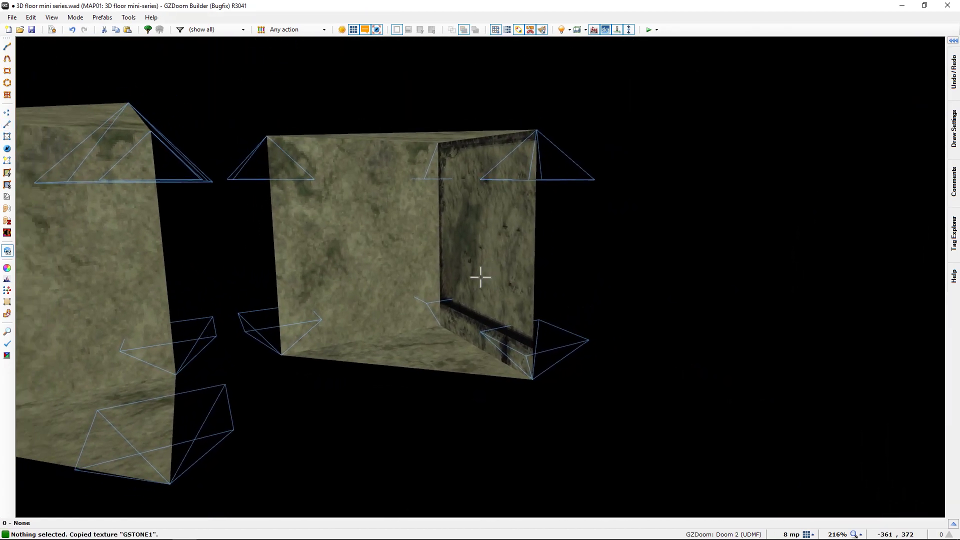
key("ctrl+v")
key("w")
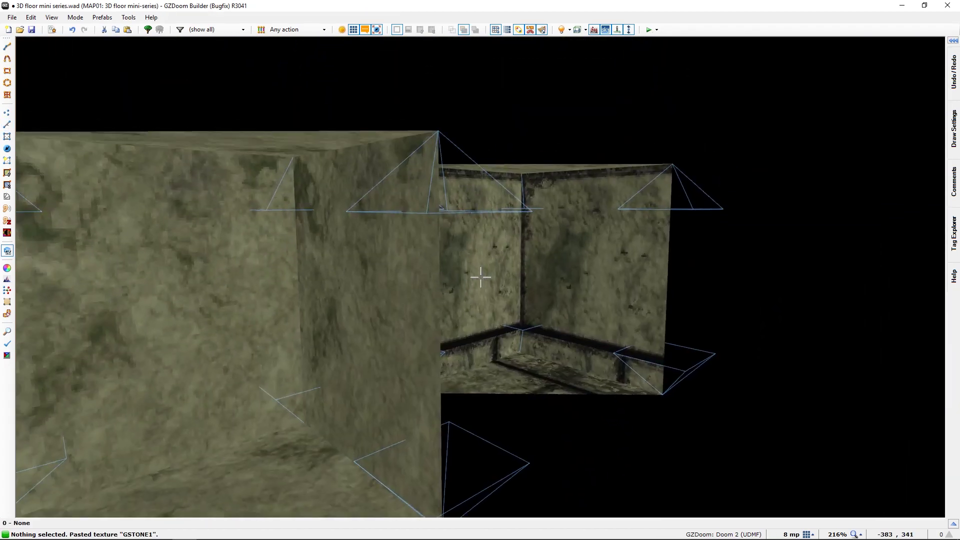
key("ctrl+v")
key("ctrl+v")
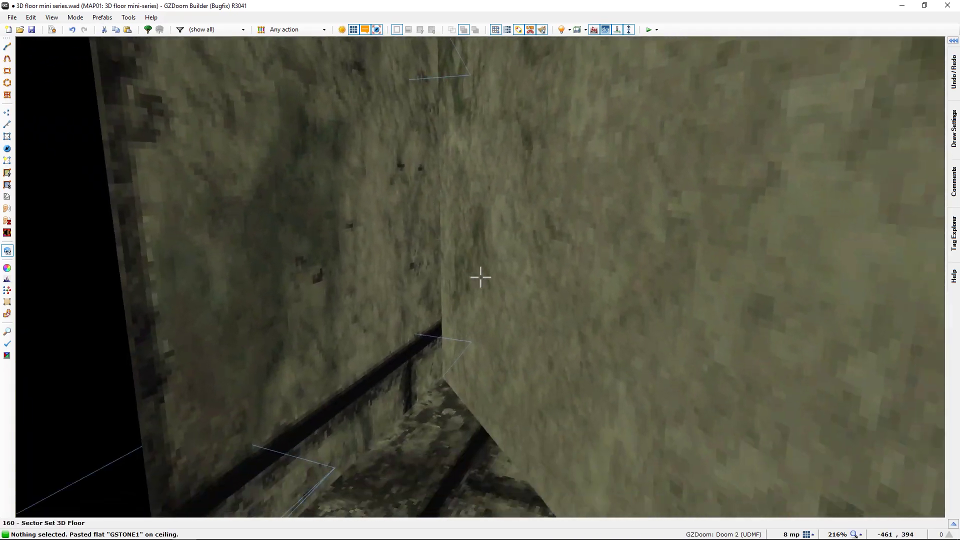
key("d")
key("ctrl+v")
key("s")
key("s")
key("a")
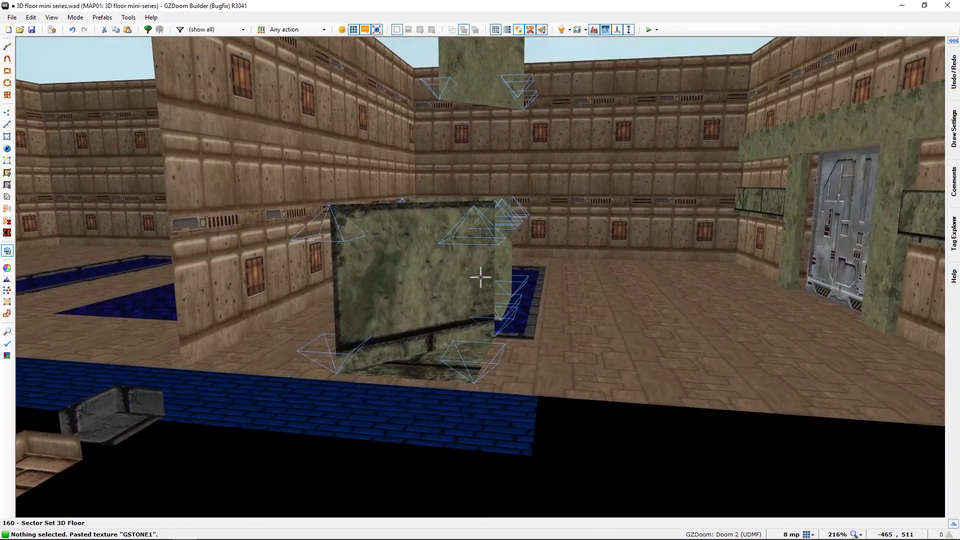
key("w")
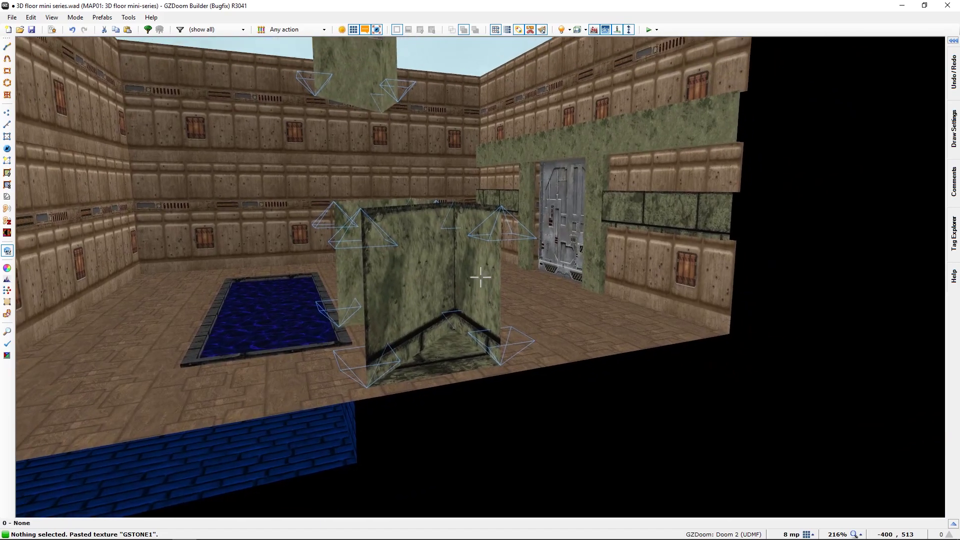
Try raising and lowering the GSTONE1 control sector's floor together with a corner vertex, then clear the selection.
key("q")
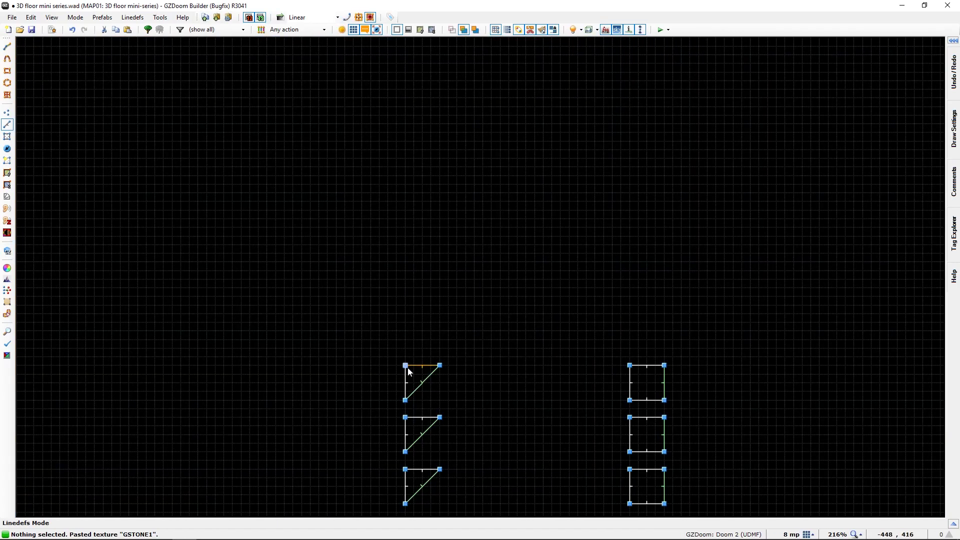
middle_click_drag(426, 390, 397, 161)
key("q")
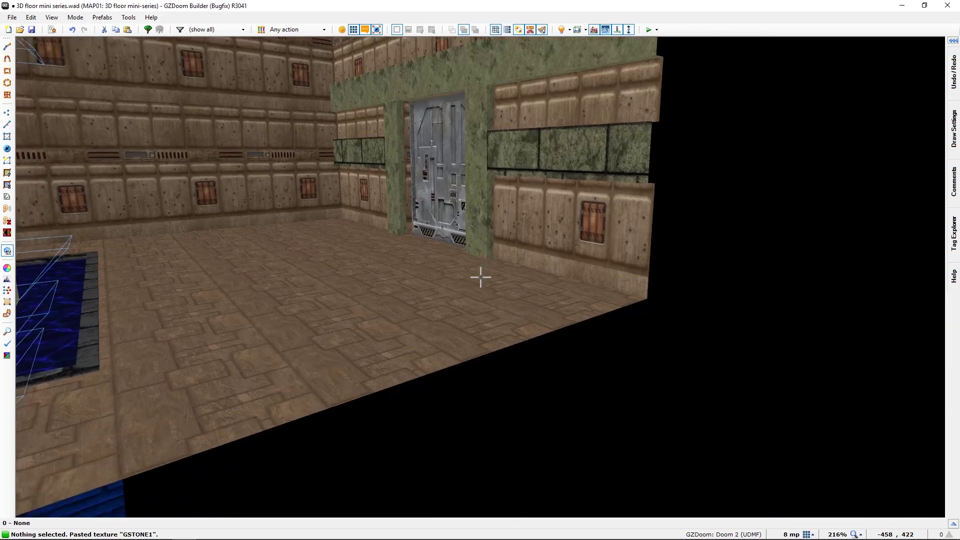
key("e")
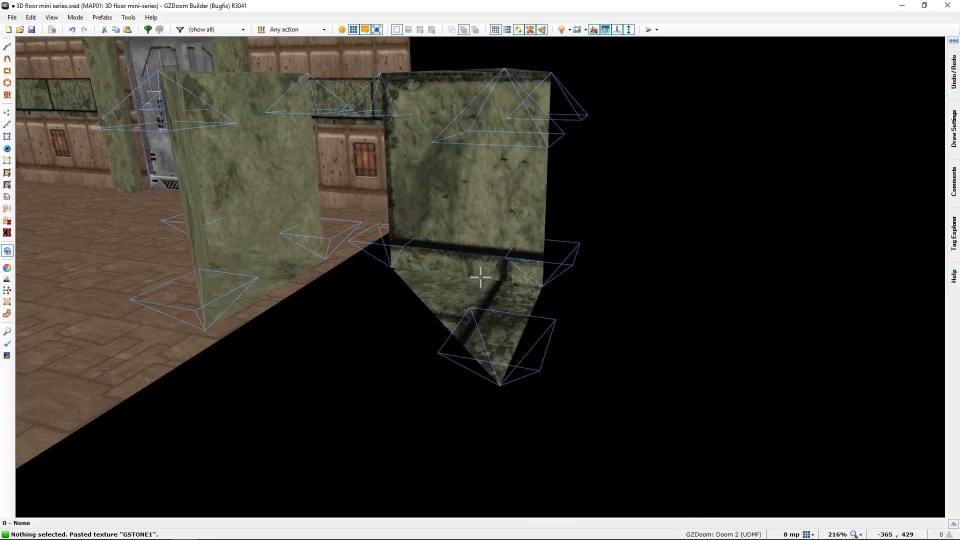
left_click(481, 277)
key("e")
key("d")
left_click(480, 277)
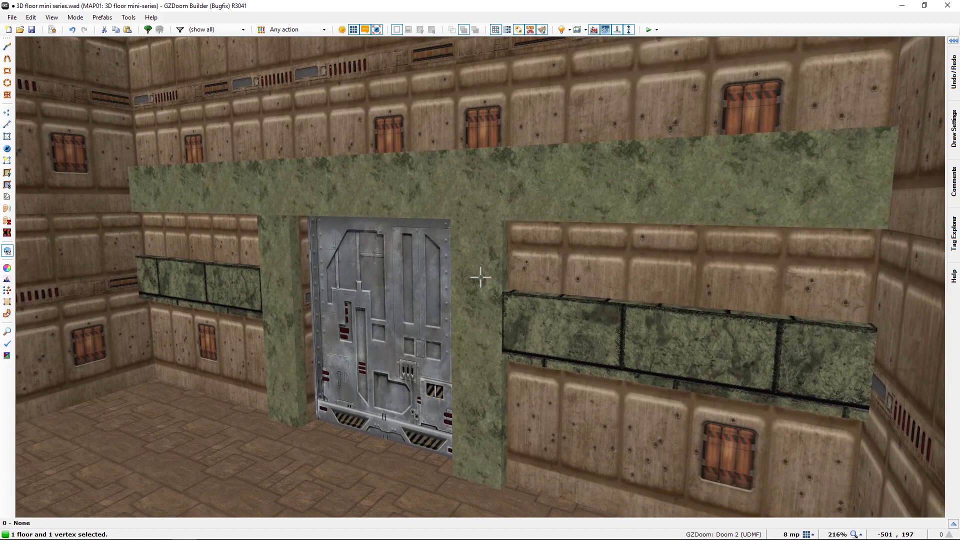
scroll(480, 277, "up", 1)
scroll(481, 277, "down", 1)
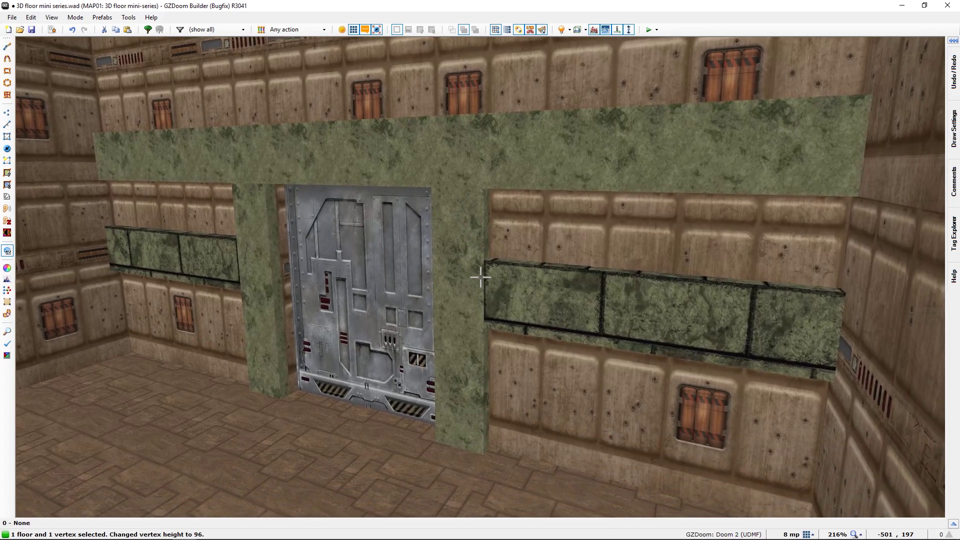
scroll(480, 276, "down", 1)
scroll(480, 277, "up", 1)
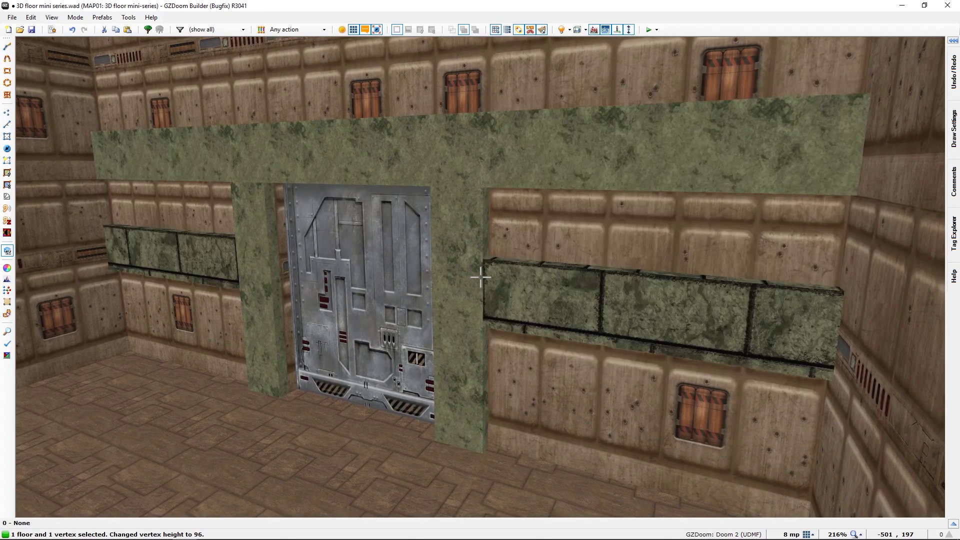
scroll(481, 277, "up", 1)
scroll(480, 277, "down", 1)
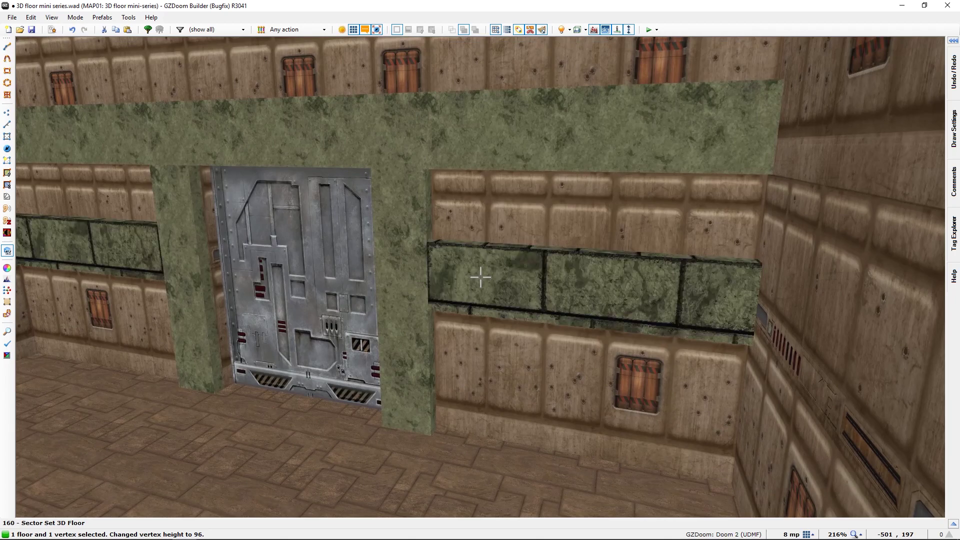
key("e")
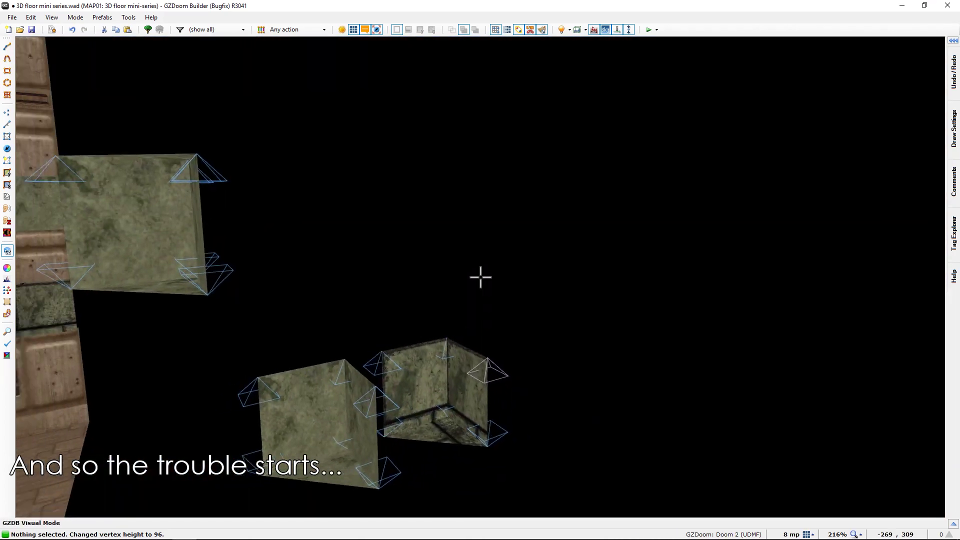
Select the floor and ceiling of the GSTONE1 control sector and try raising and lowering the beams beside the door.
key("w")
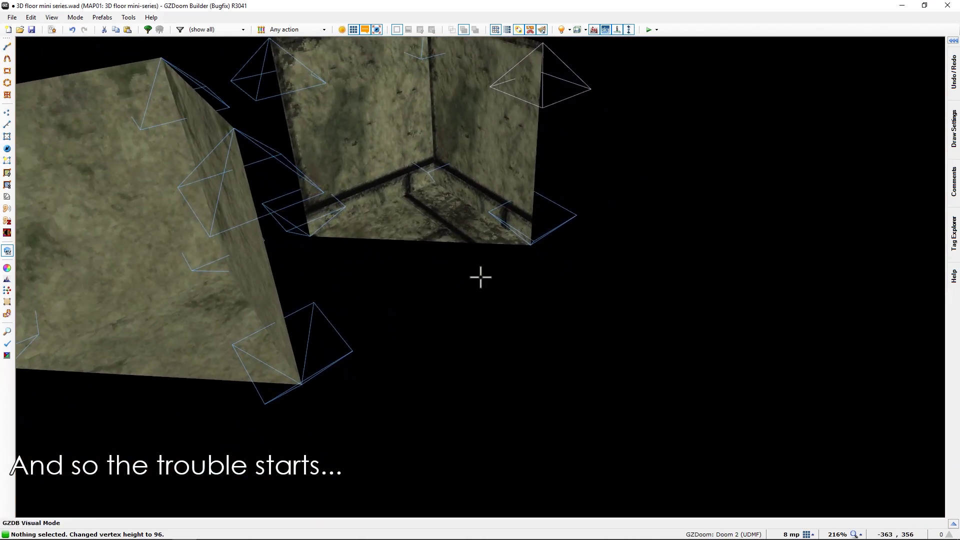
key("e")
key("d")
key("s")
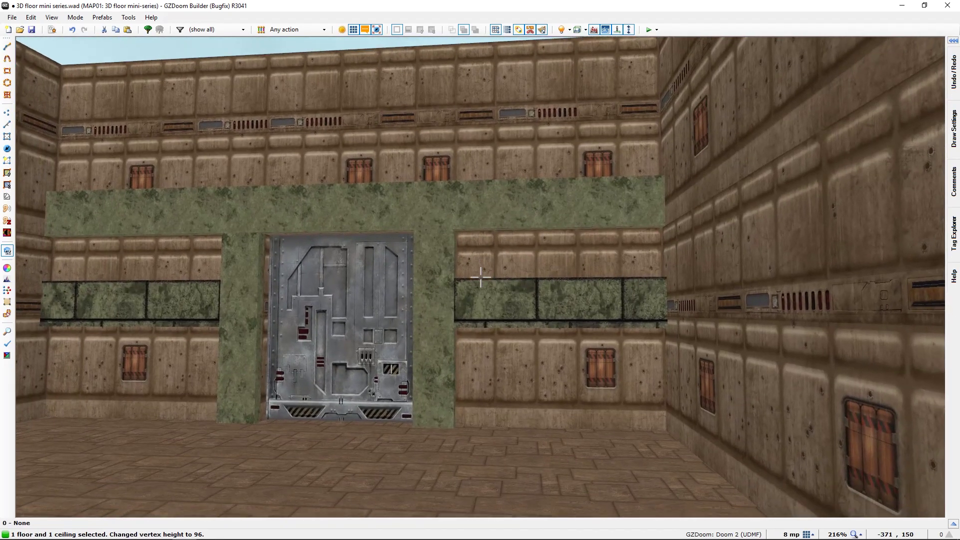
scroll(480, 277, "up", 5)
scroll(480, 277, "down", 6)
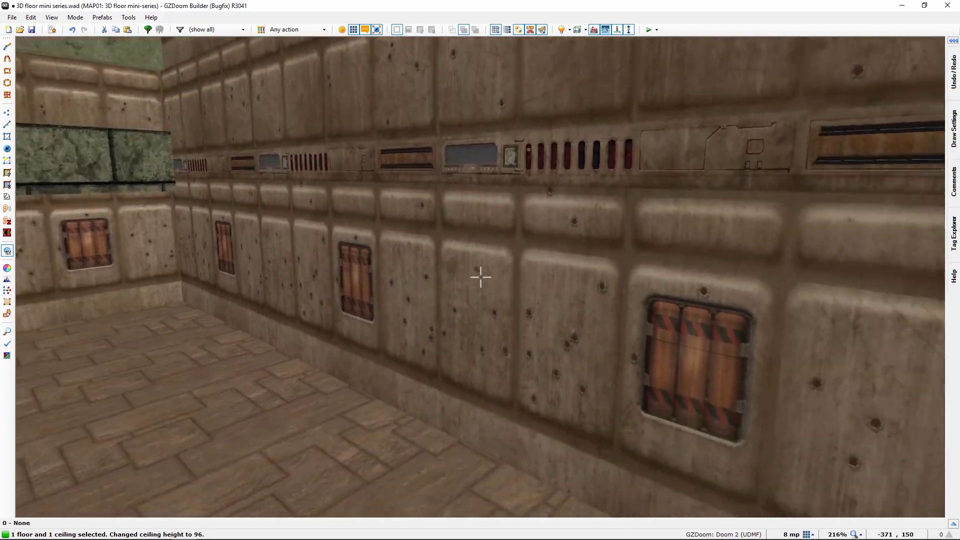
Turn on surface highlighting in the 3D view and check the selected surfaces of the GSTONE1 control sector.
key("h")
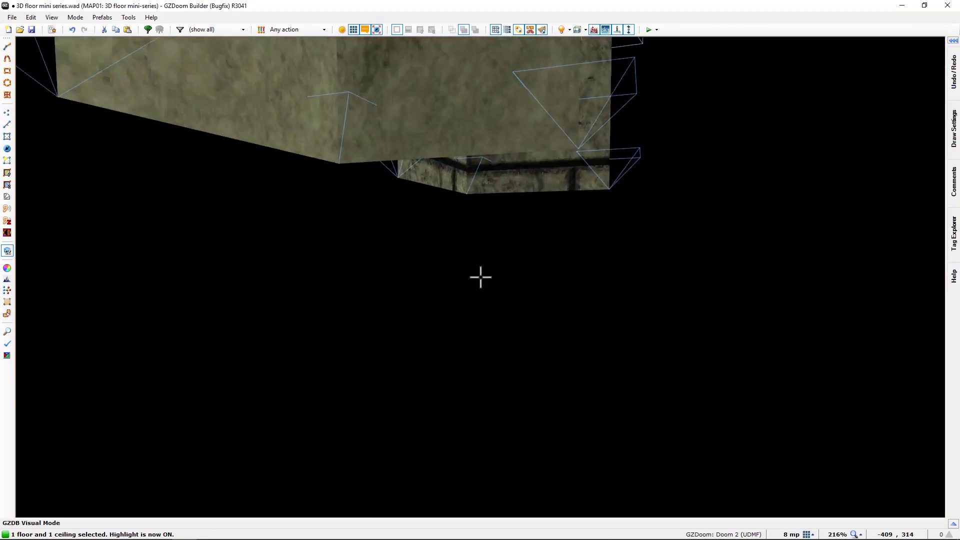
key("s")
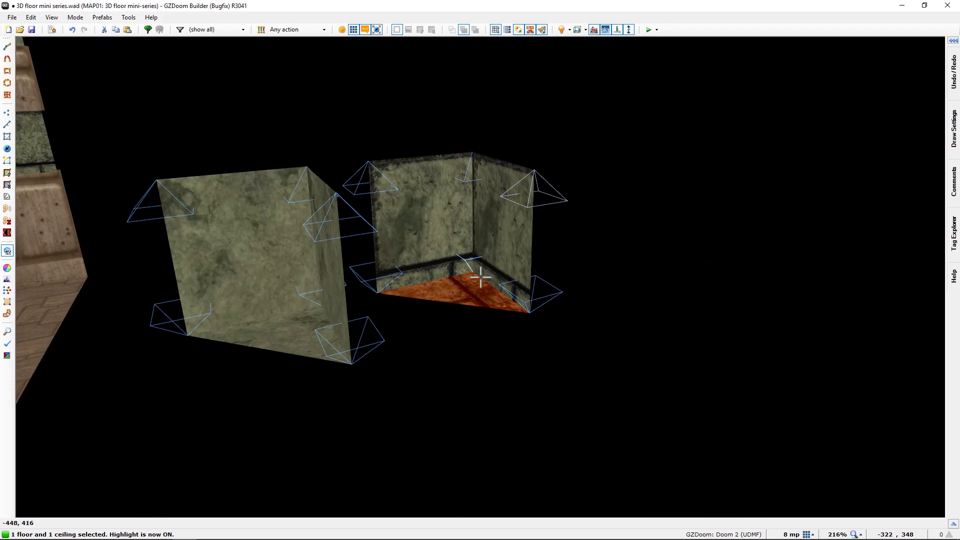
key("f")
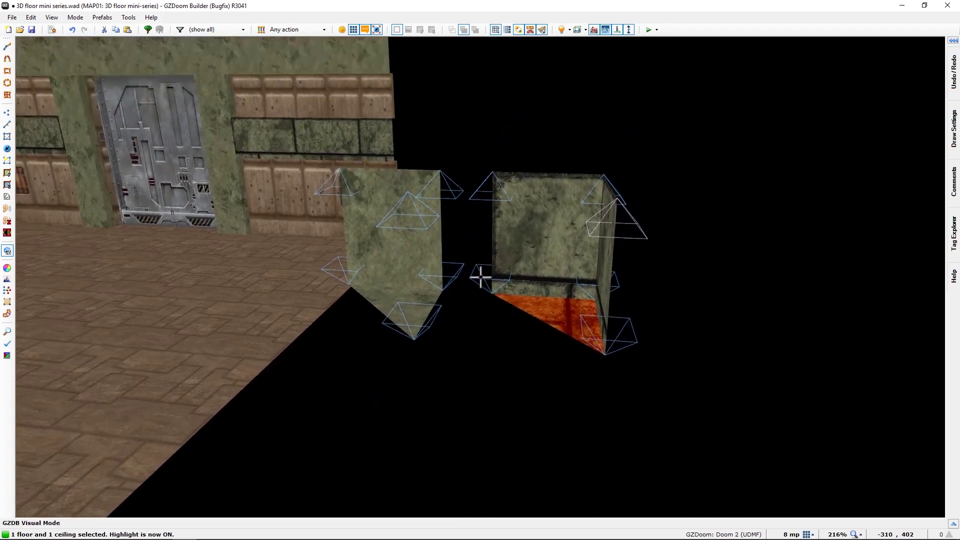
key("s")
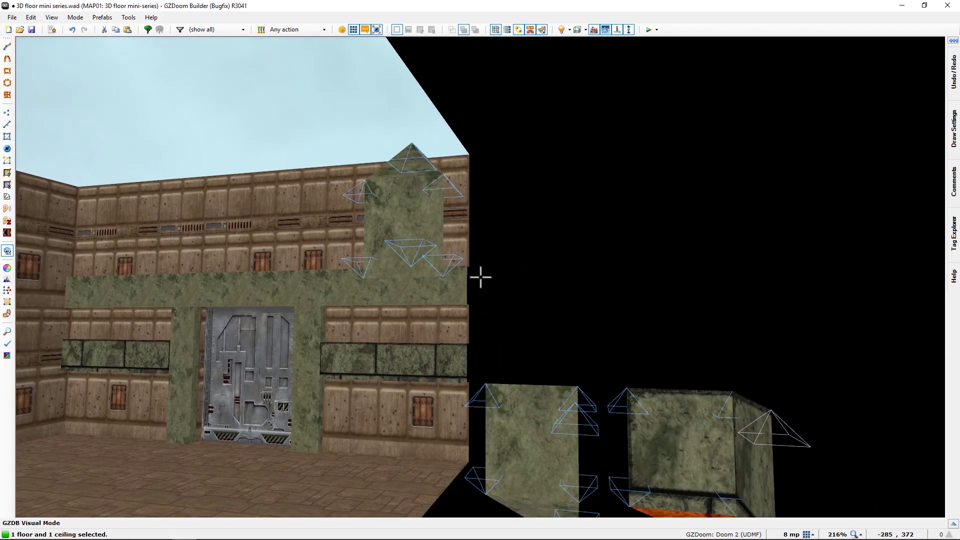
key("d")
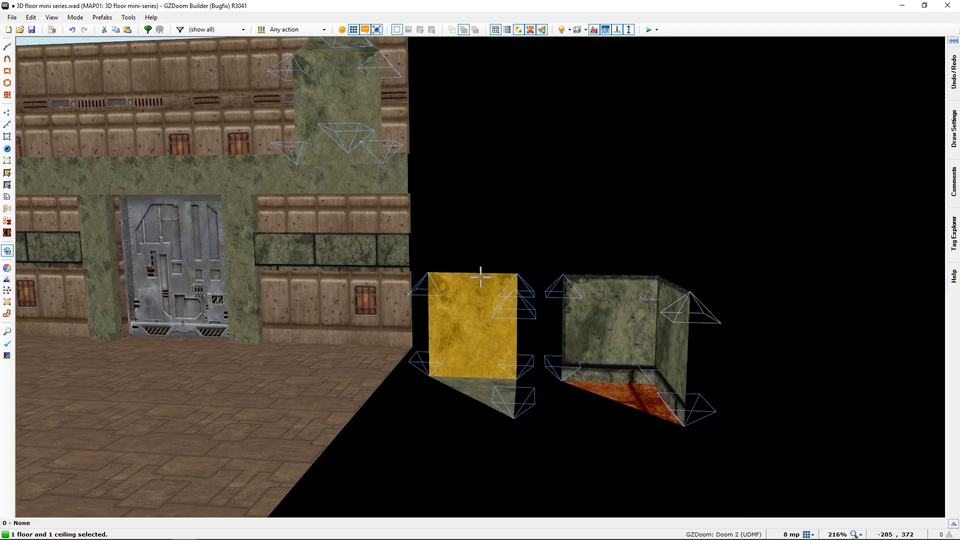
key("a")
key("s")
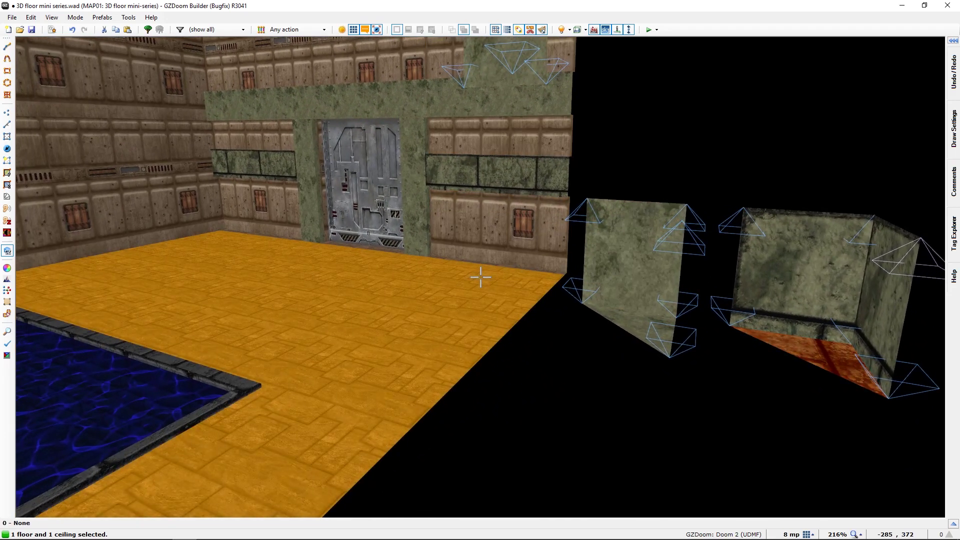
Try shifting the selected control sector floor and ceiling heights again, and clear the selection.
scroll(480, 276, "up", 2)
scroll(481, 277, "down", 1)
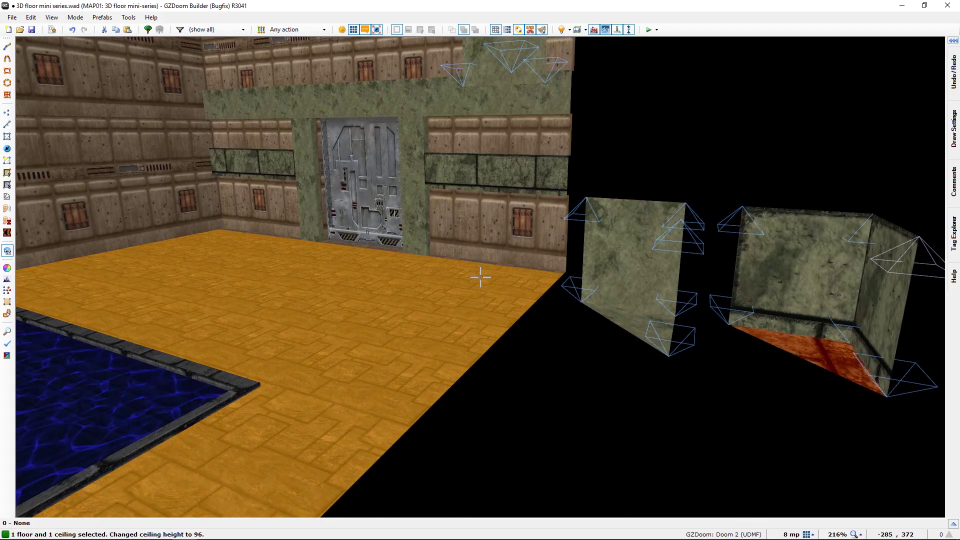
key("c")
key("w")
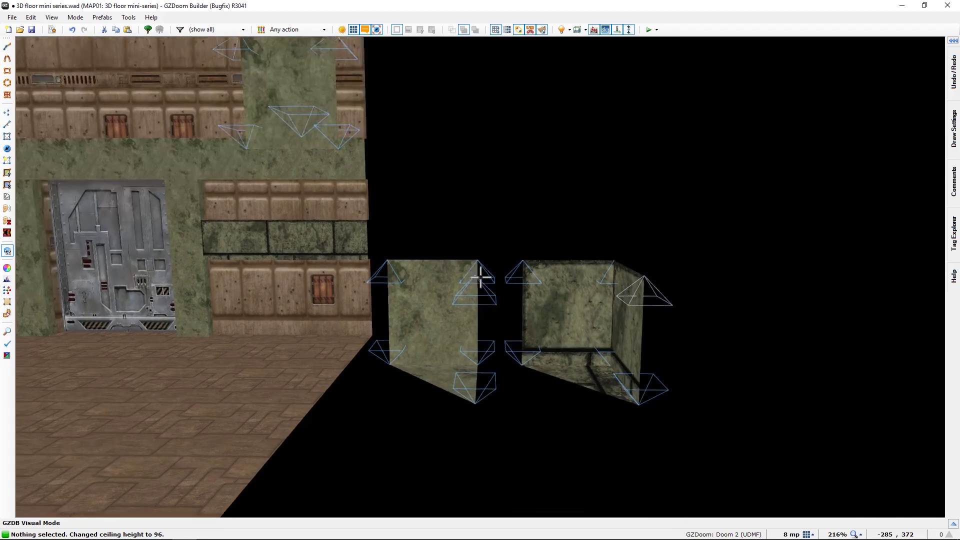
Reselect the GSTONE1 control sector's floor and ceiling, try ceiling heights of 136 and 80, and return the ceiling to 96.
left_click(481, 277)
key("w")
key("s")
left_click(480, 278)
key("w")
key("s")
key("a")
scroll(481, 277, "up", 1)
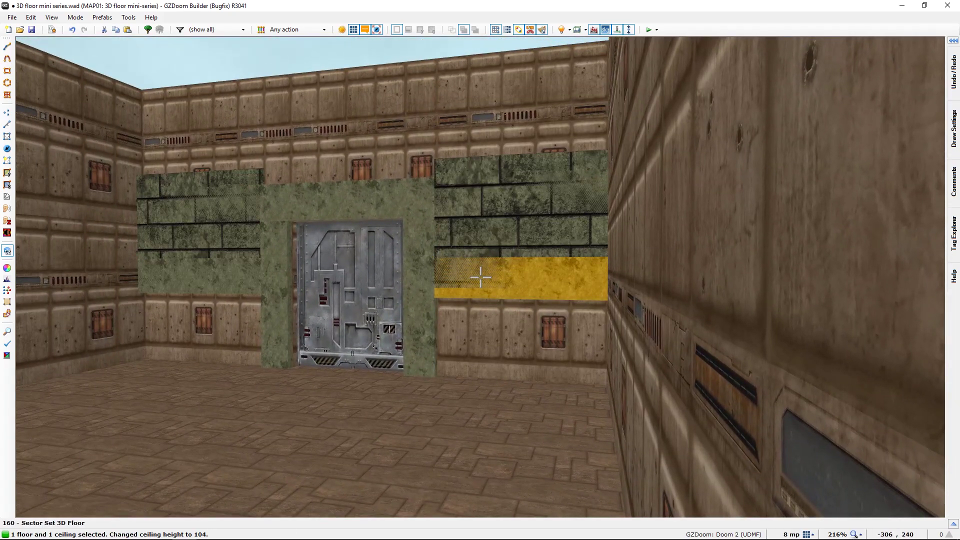
scroll(480, 277, "up", 4)
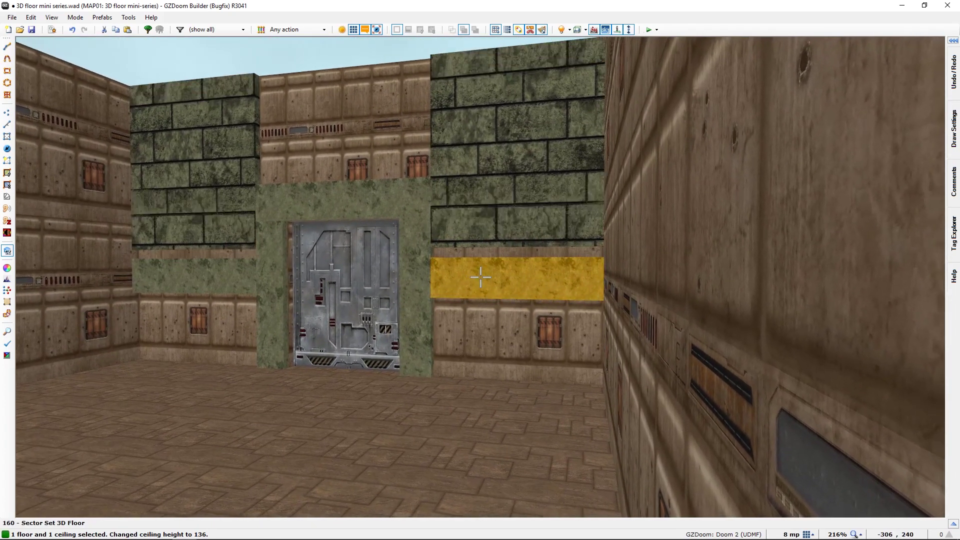
scroll(480, 277, "down", 7)
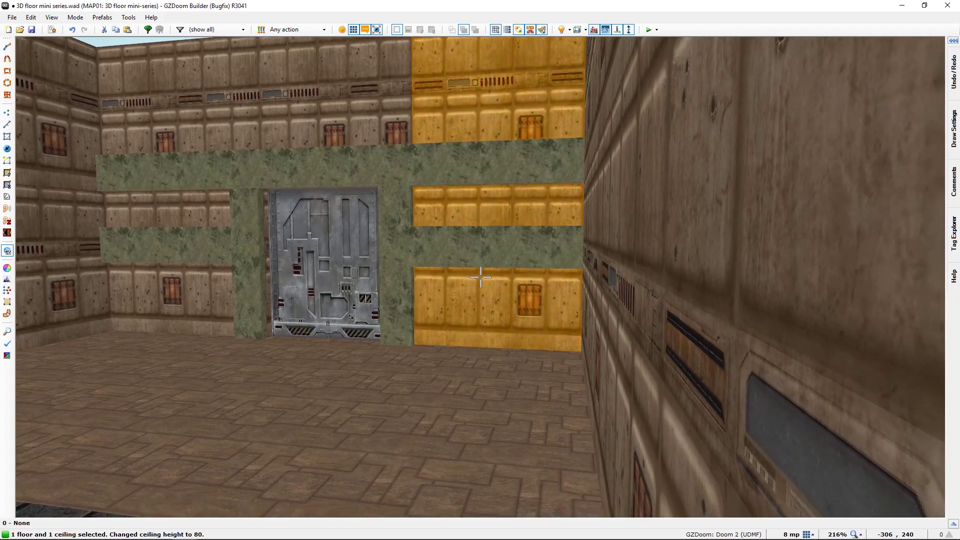
key("d")
scroll(481, 277, "up", 3)
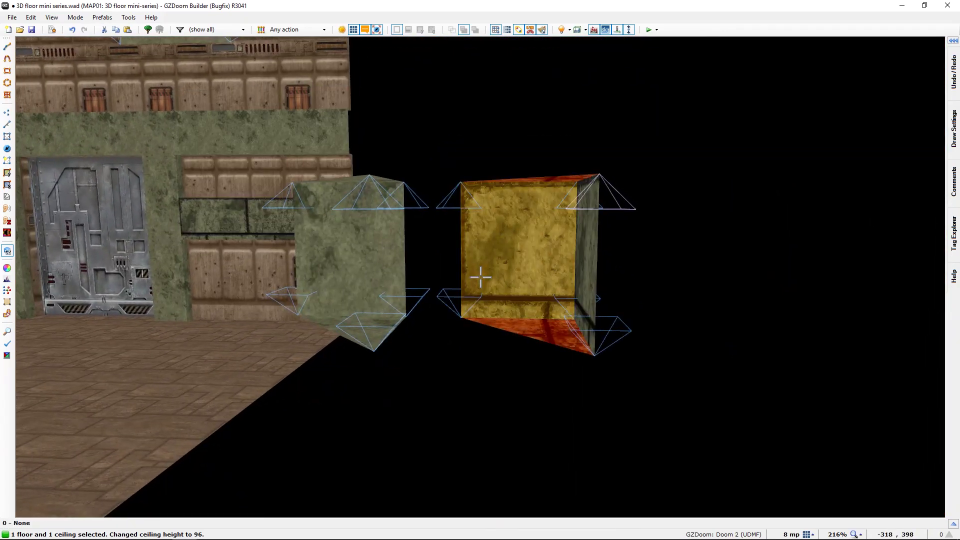
Select only the GSTONE1 control sector's ceiling, adjust its height to 99 while checking the beam beside the door, and clear the selection.
key("s")
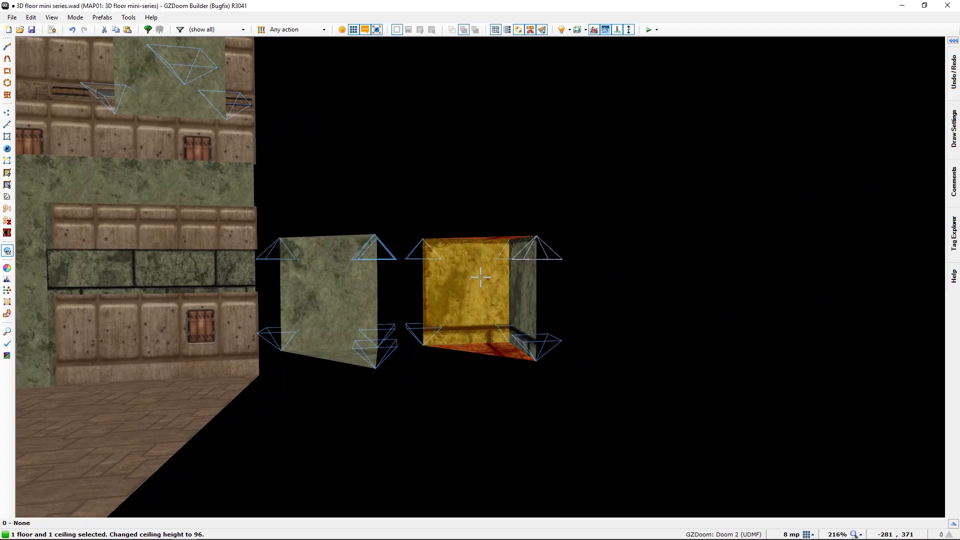
key("w")
key("s")
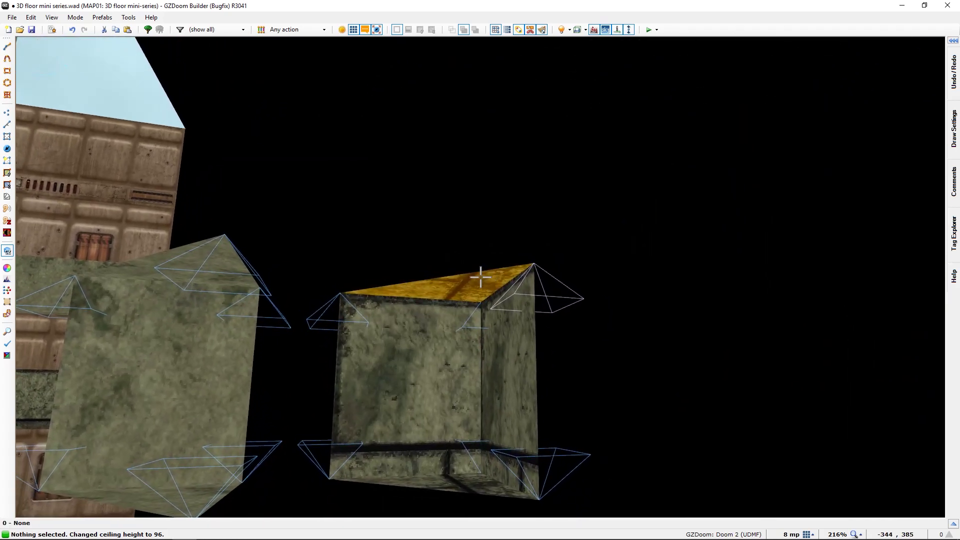
left_click(481, 277)
key("s")
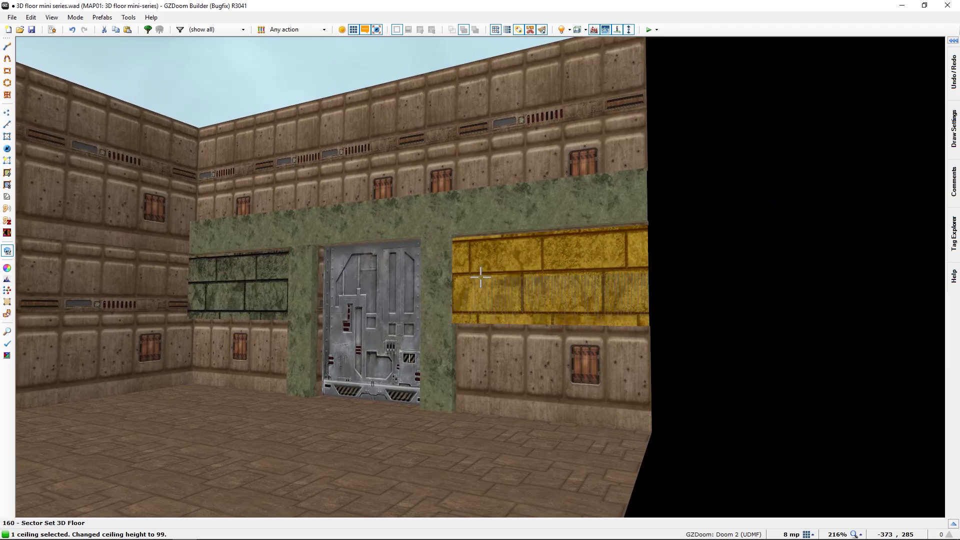
key("w")
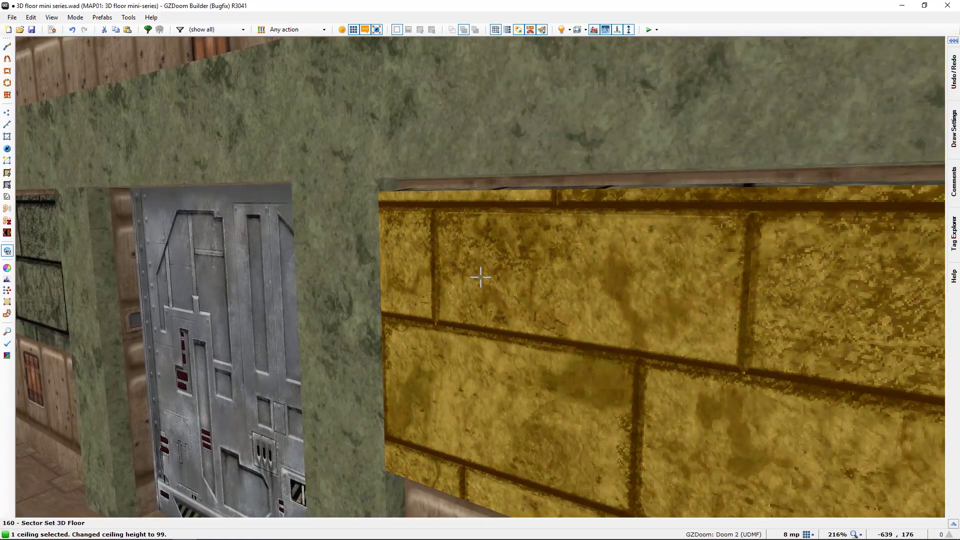
scroll(481, 277, "up", 2)
scroll(481, 277, "down", 2)
key("s")
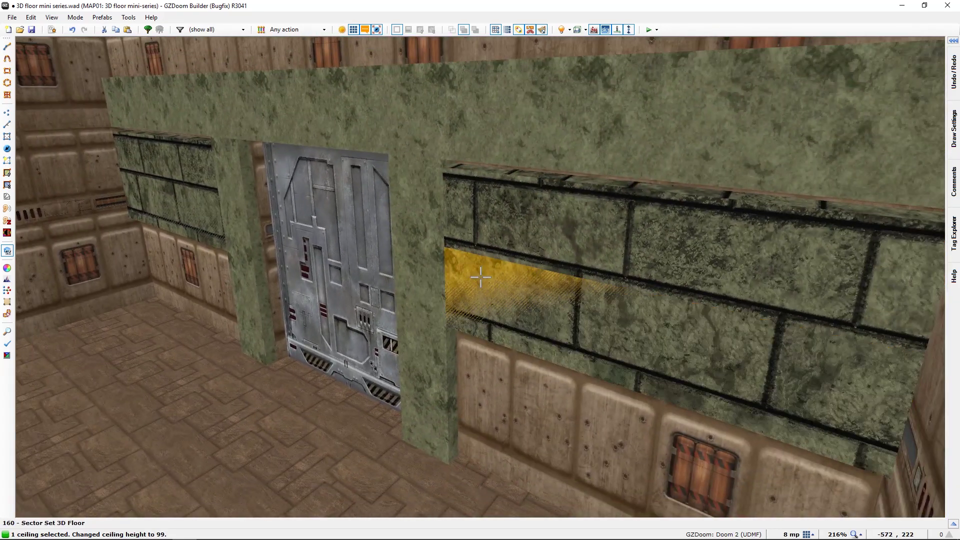
key("c")
key("w")
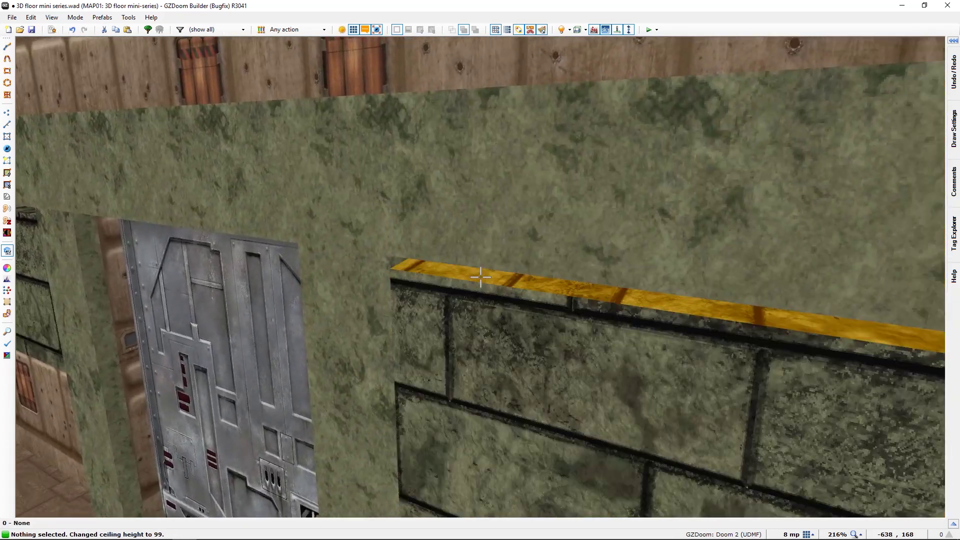
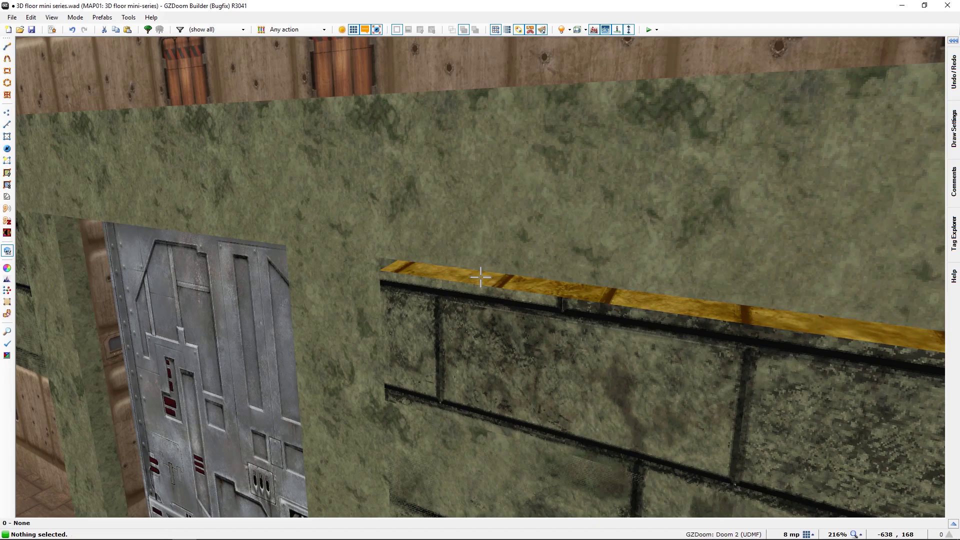
Select the top surface of the GSTONE1 beam beside the door, bring its ceiling height to 99, and clear the selection.
left_click(480, 277)
scroll(481, 278, "up", 1)
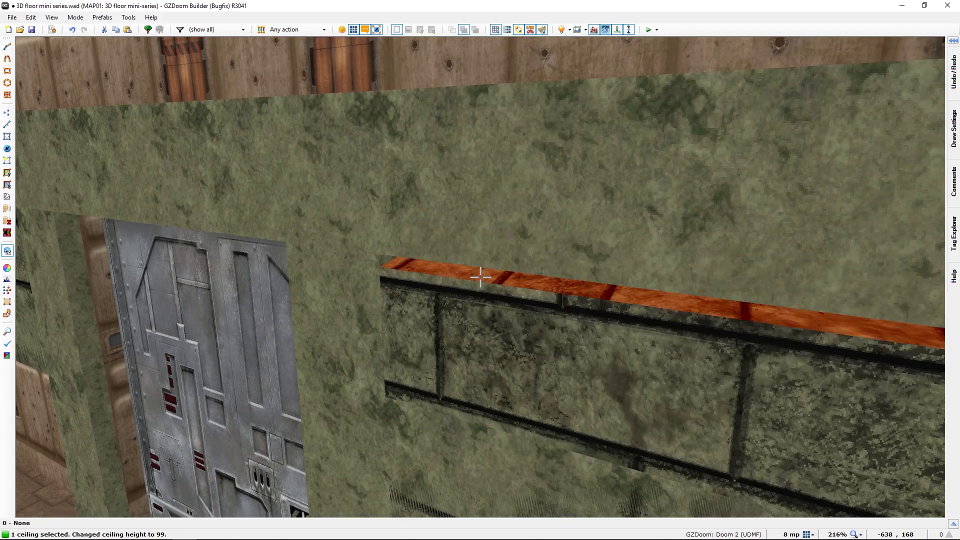
key("s")
key("s")
key("c")
key("w")
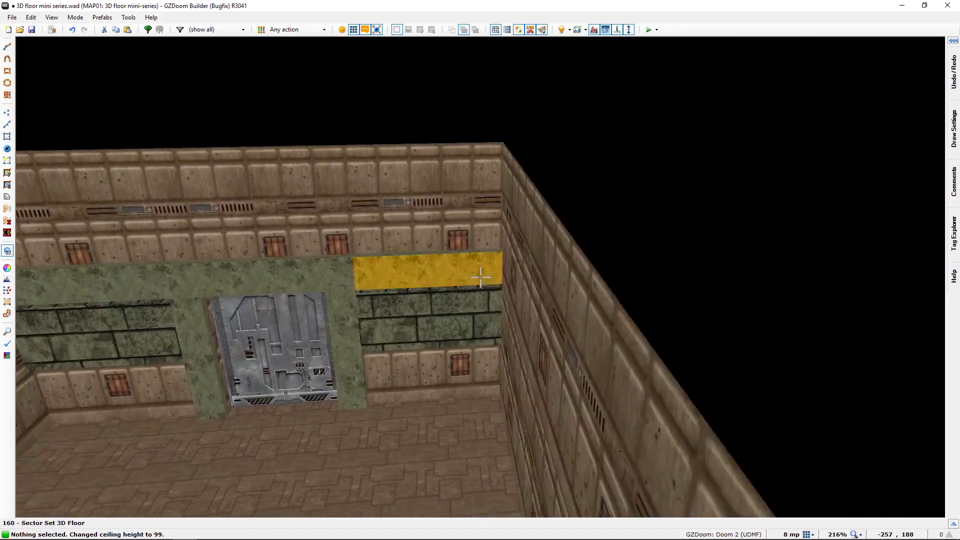
Split the diagonal linedef of the uppermost triangular control sector in the 2D map and move the new vertex outward to form a square.
key("d")
key("w")
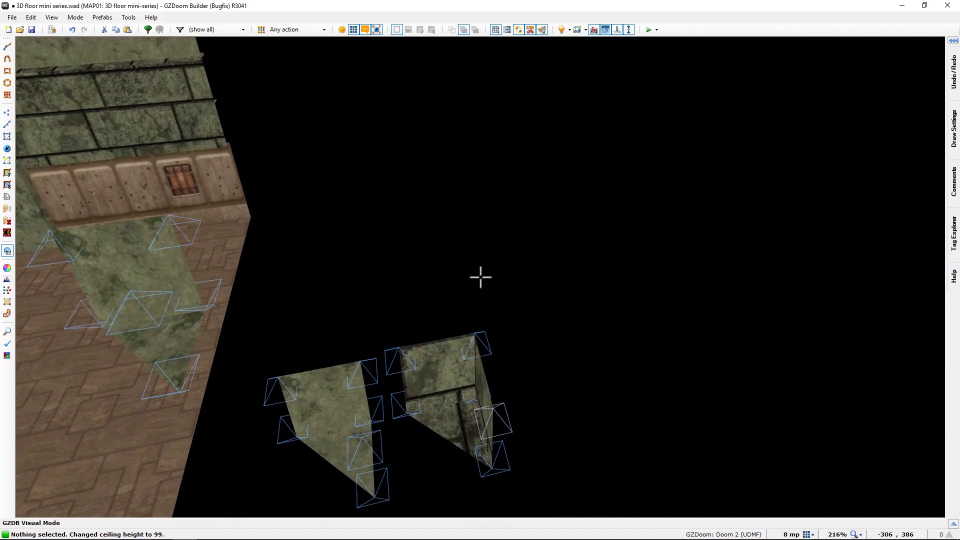
key("w")
key("s")
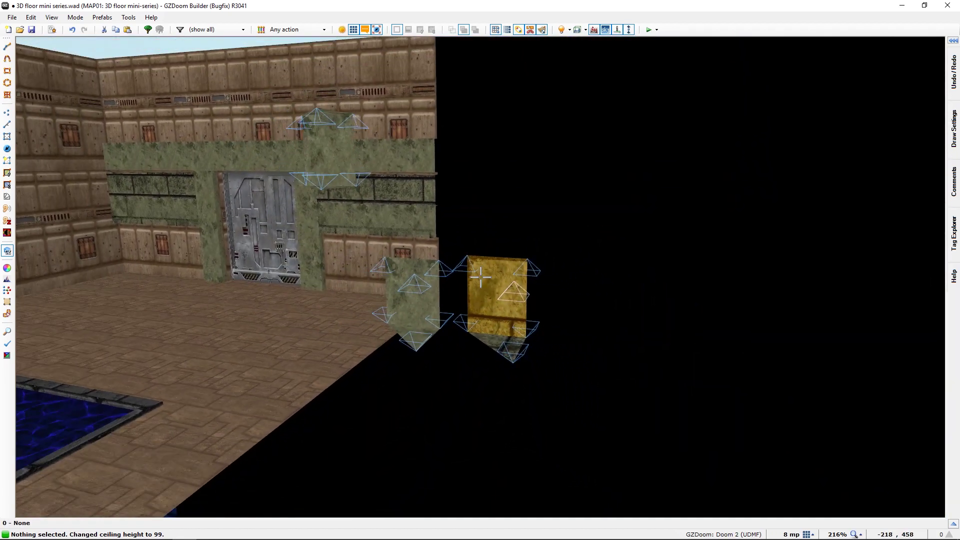
key("w")
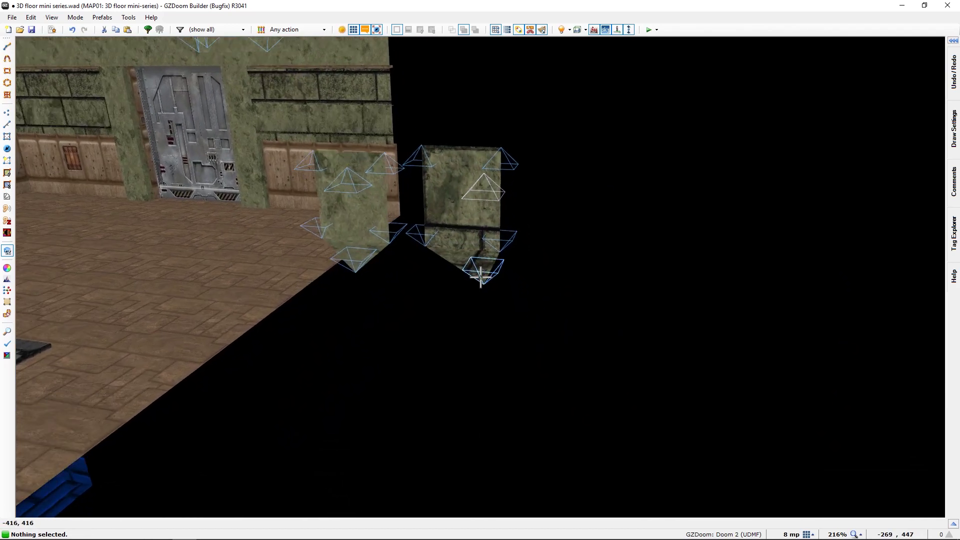
key("w")
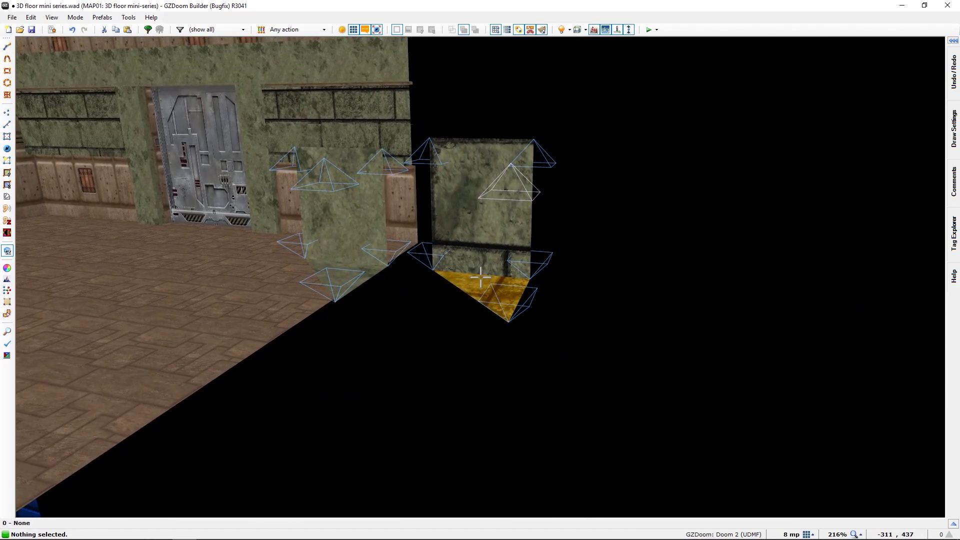
key("q")
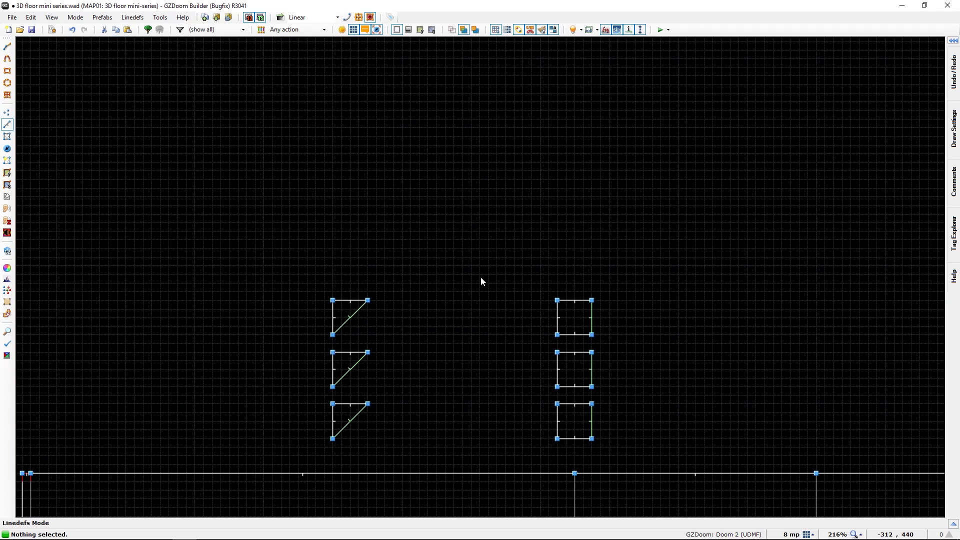
middle_click_drag(354, 282, 337, 311)
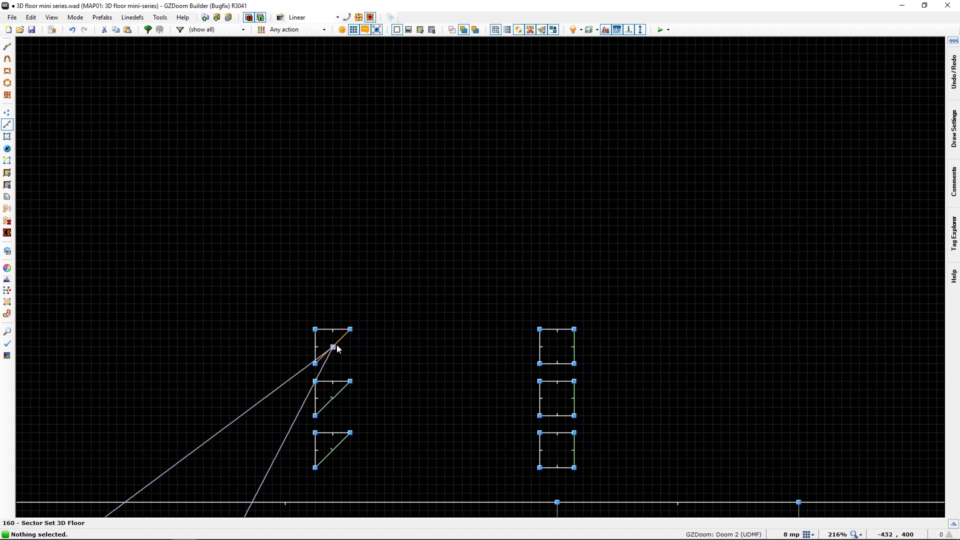
key("v")
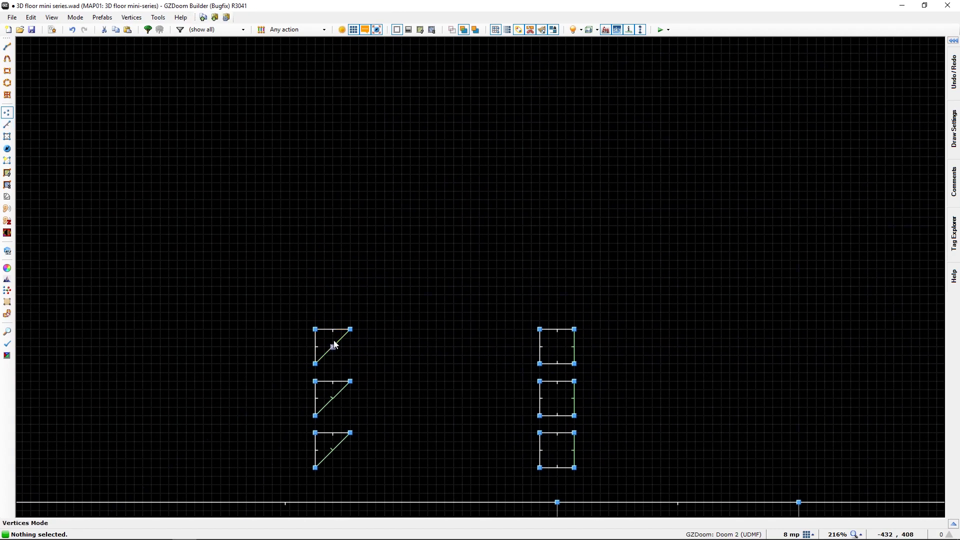
left_click_drag(334, 342, 350, 362)
Remove the Sector Set 3D Floor action from the squared control sector's lower linedef by setting its action to 0.
key("l")
right_click(336, 365)
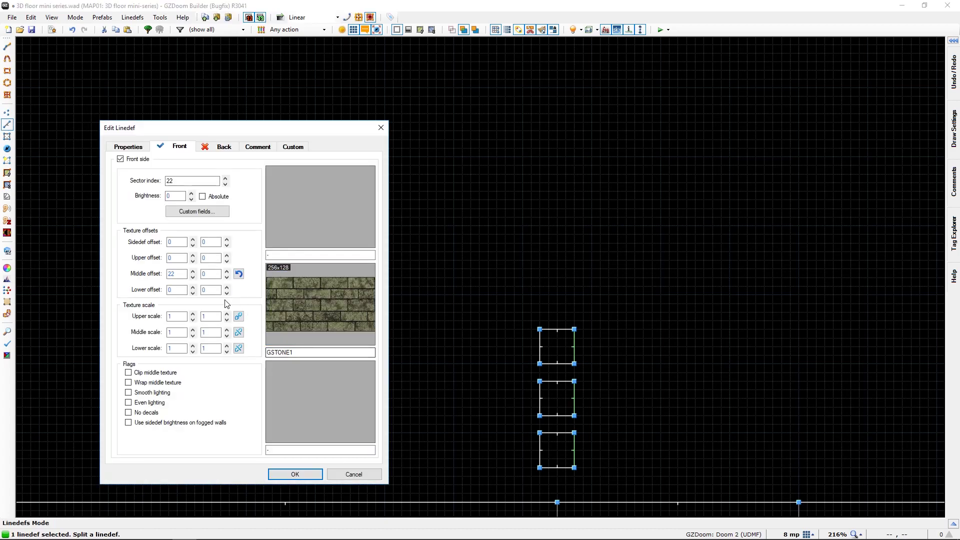
left_click(131, 146)
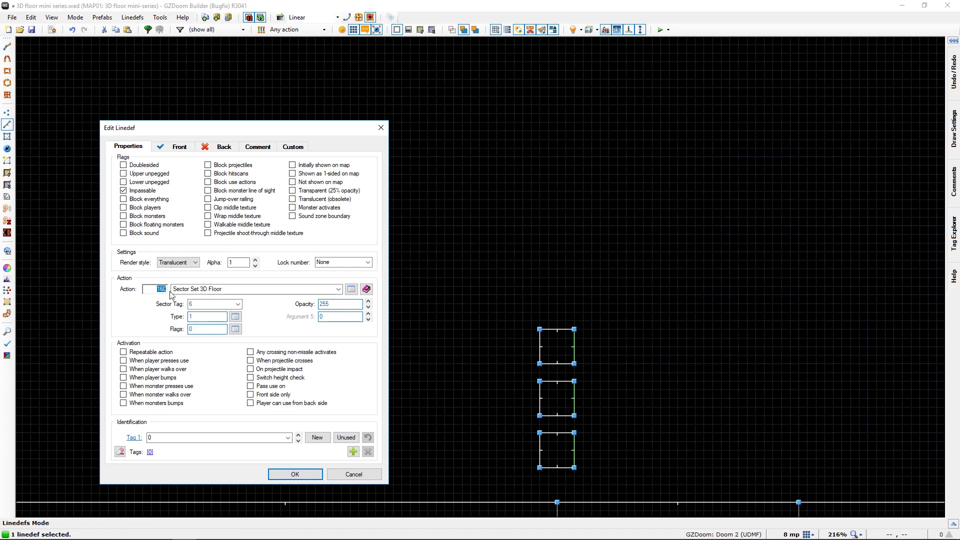
type("0")
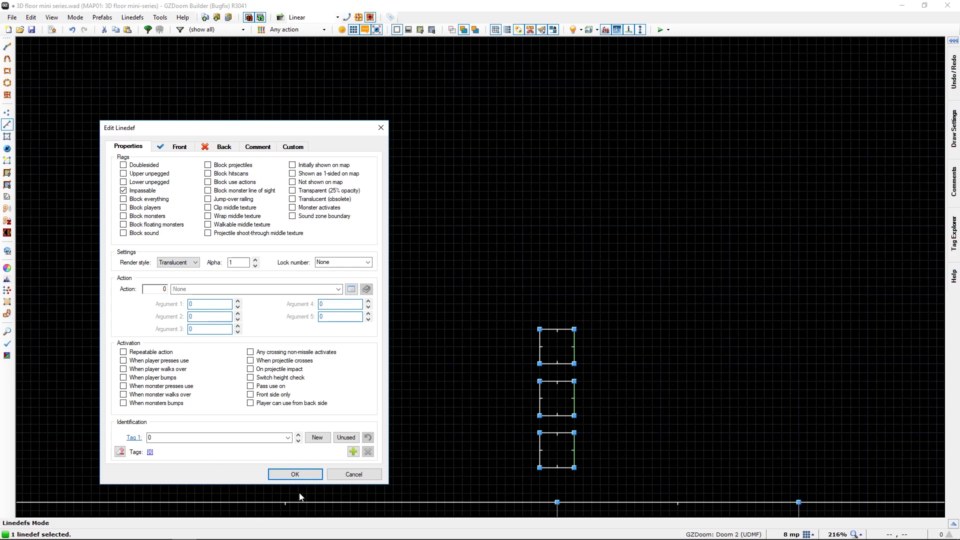
left_click(295, 474)
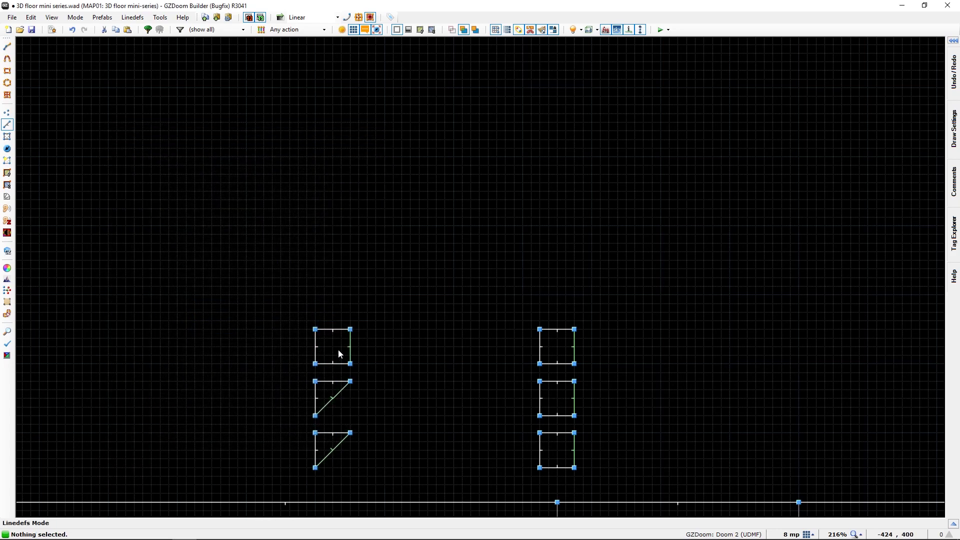
Select the squared control sector's floor and ceiling in the 3D view, raise both until the ceiling is at 131, and clear the selection.
key("w")
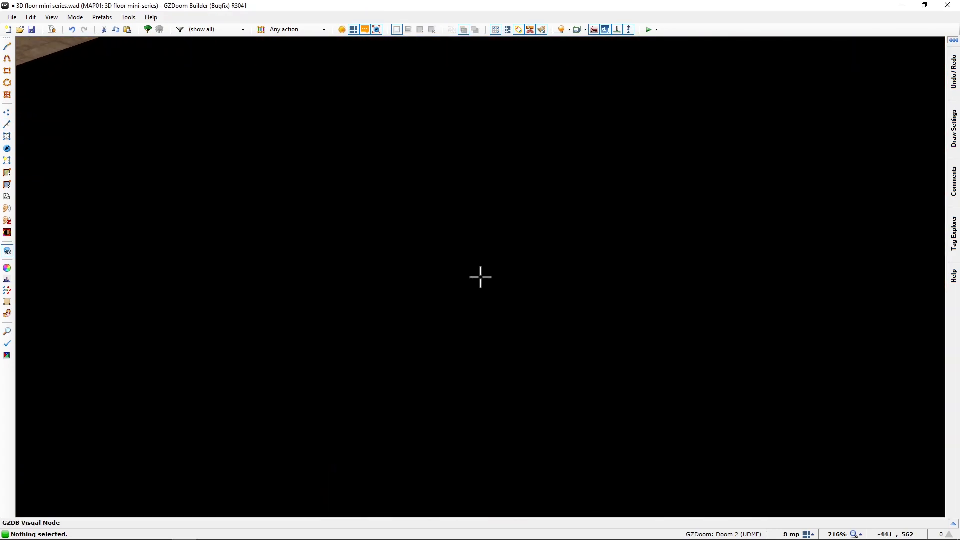
key("d")
key("e")
key("s")
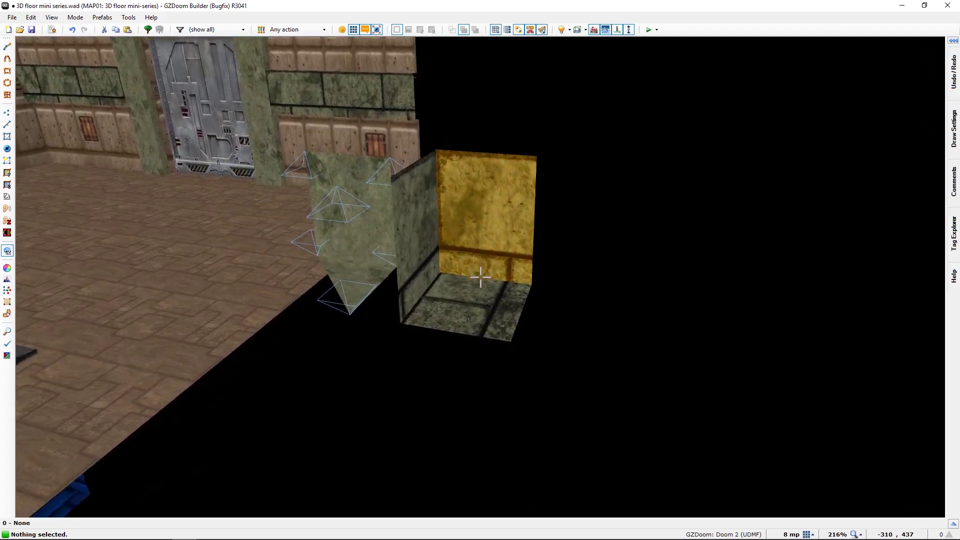
key("w")
left_click(480, 276)
key("s")
left_click(480, 277)
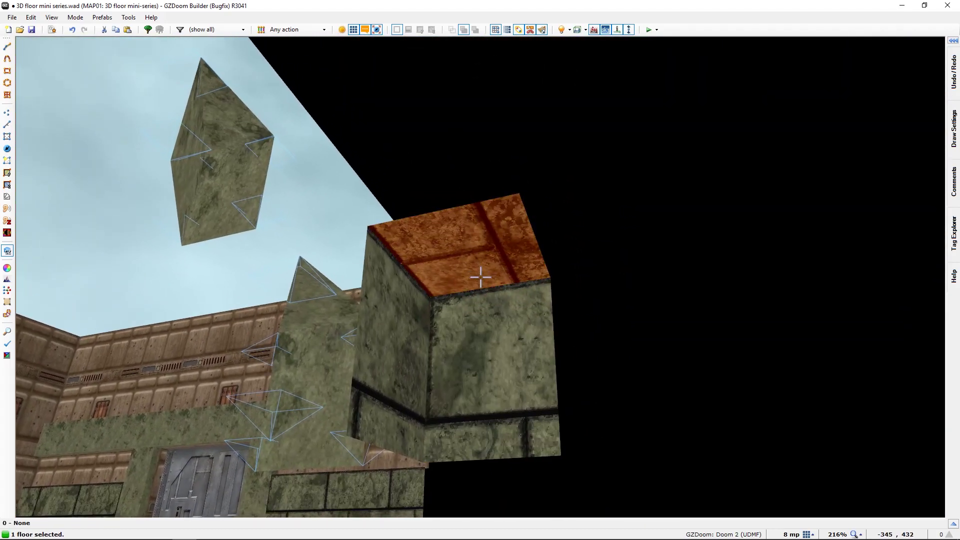
key("w")
scroll(481, 277, "up", 3)
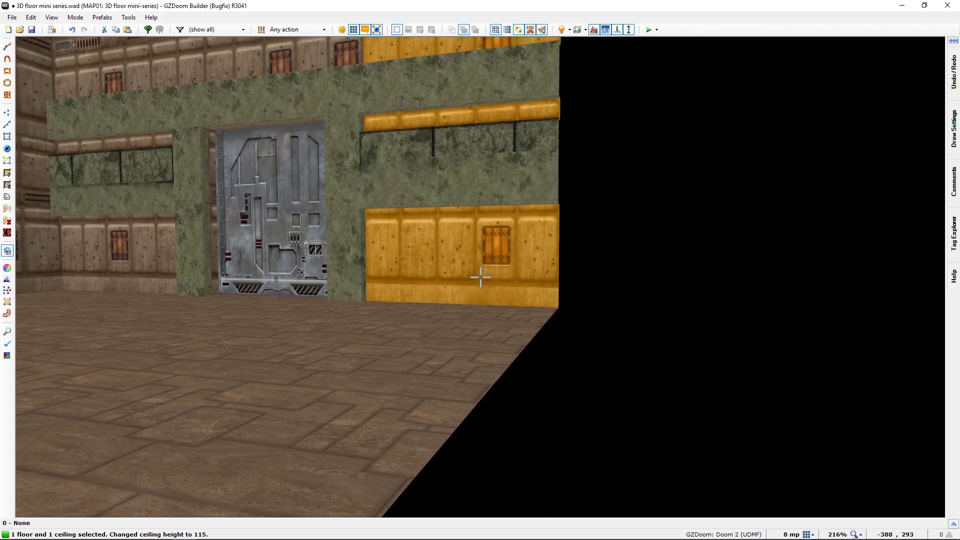
key("e")
key("d")
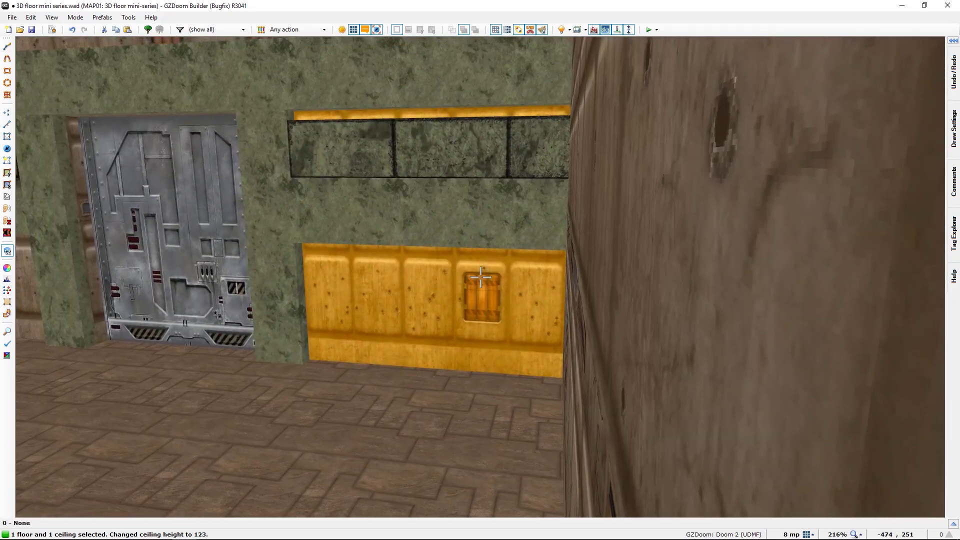
scroll(481, 278, "up", 1)
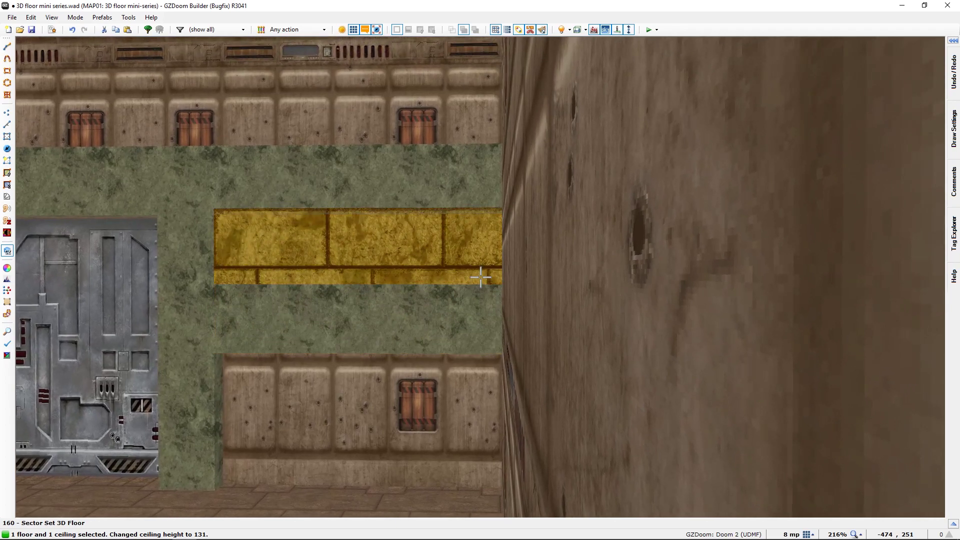
key("c")
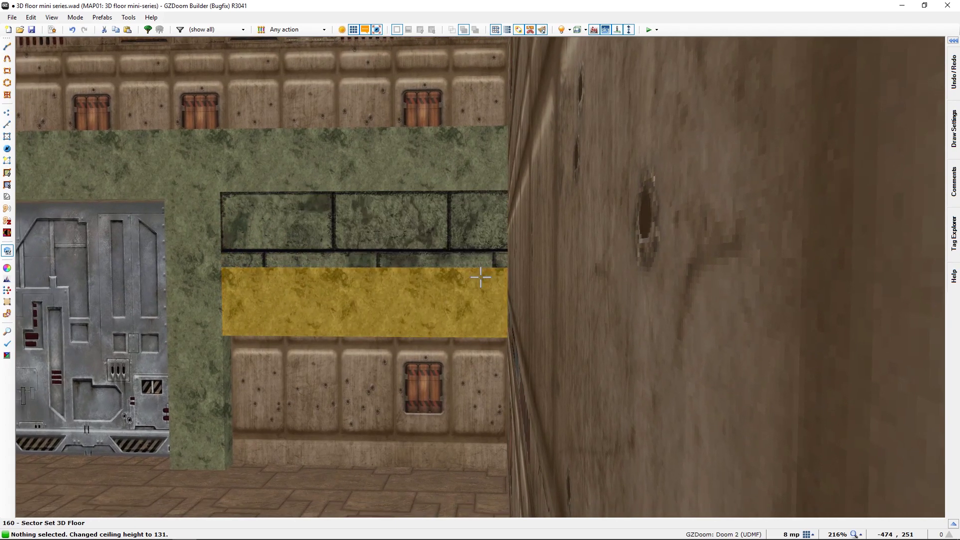
key("d")
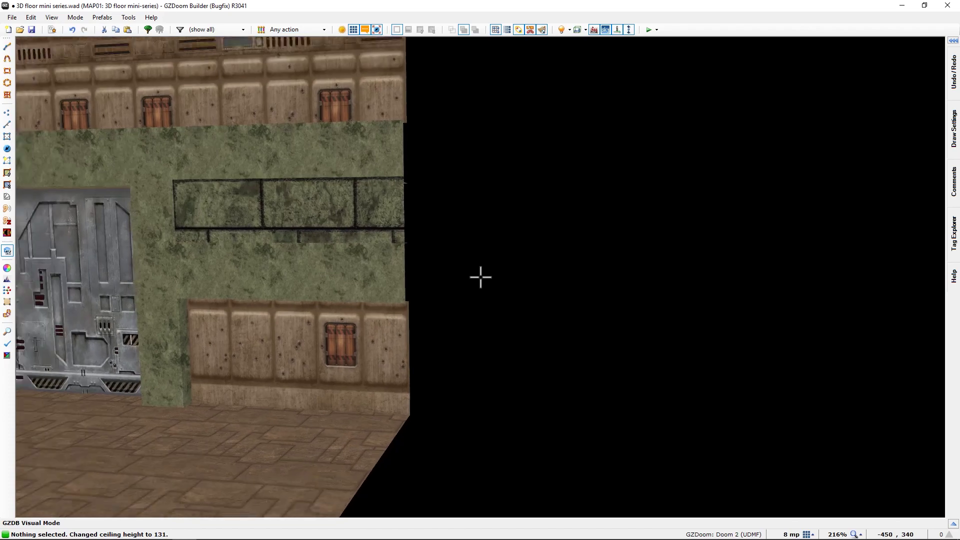
key("d")
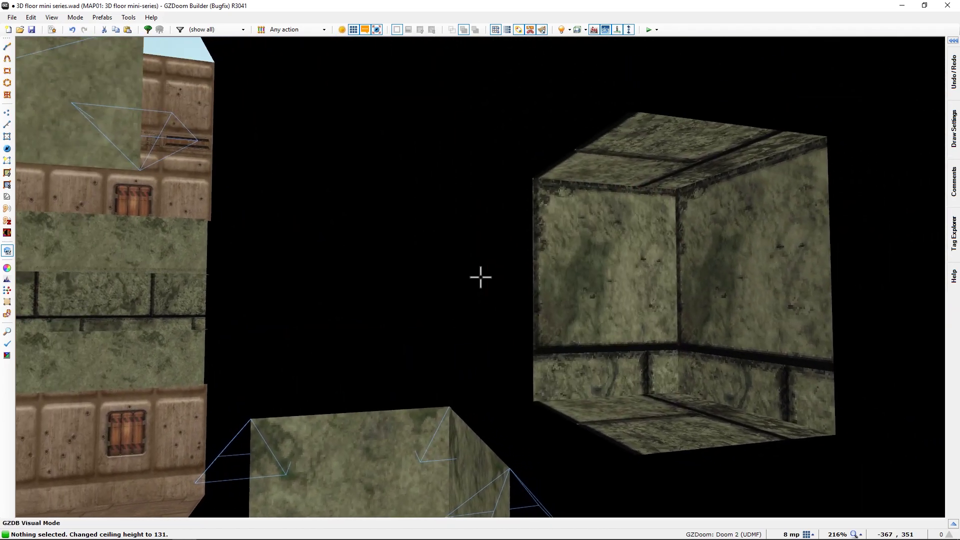
right_click(480, 277)
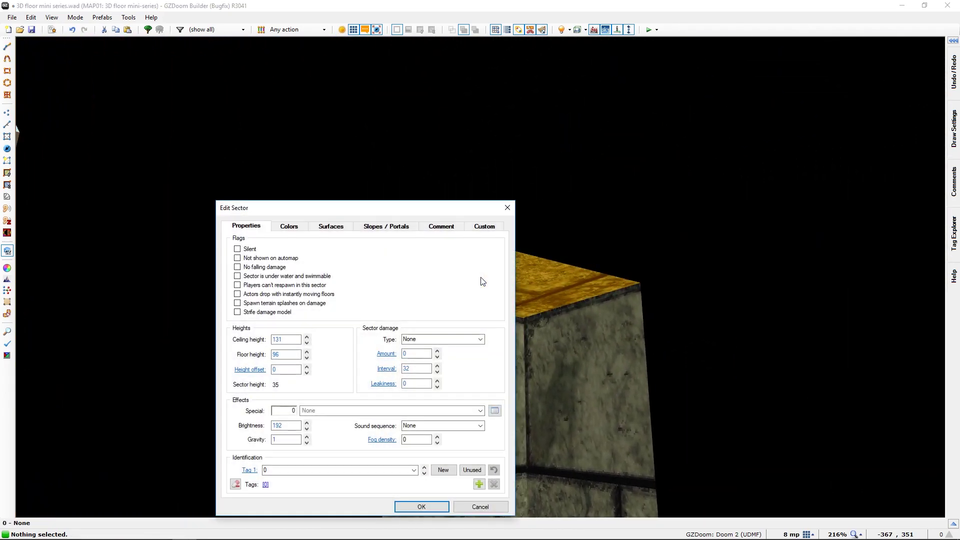
double_click(280, 339)
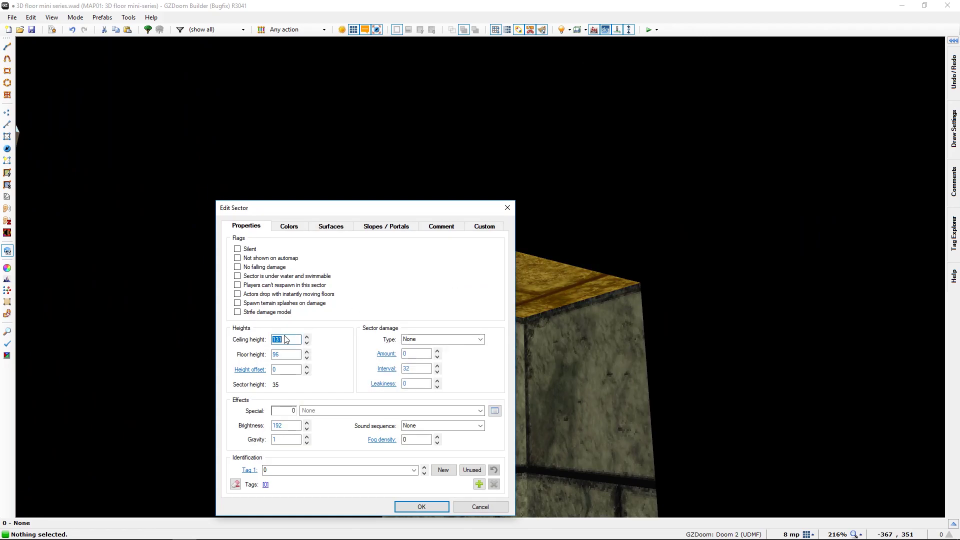
key("Escape")
Select the ceiling of the squared GSTONE1 control sector in the 3D view and bring its ceiling height to 128.
key("w")
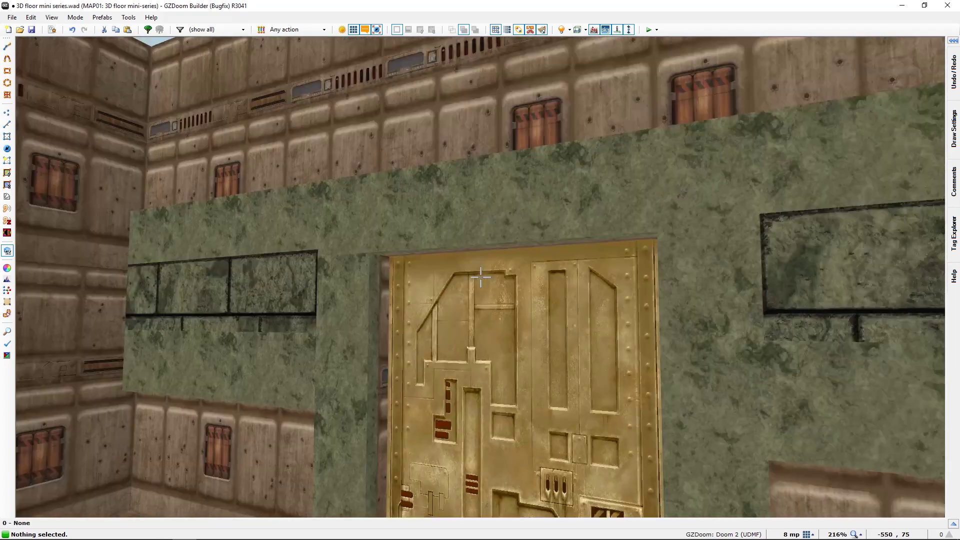
key("e")
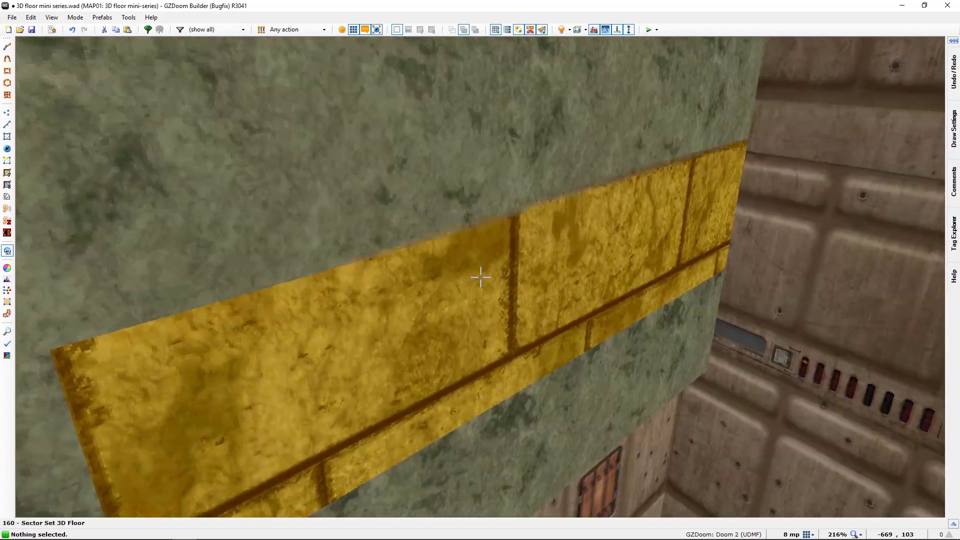
key("d")
key("e")
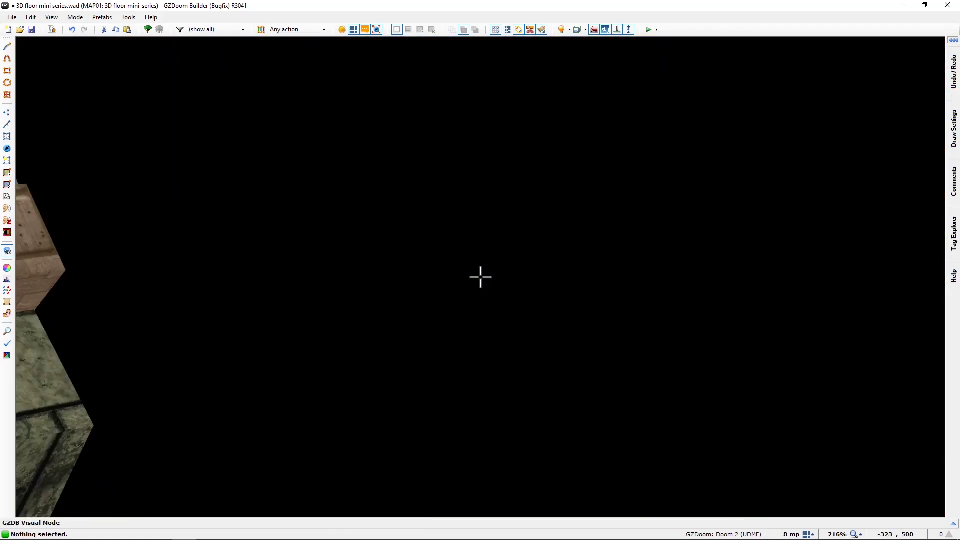
key("d")
key("e")
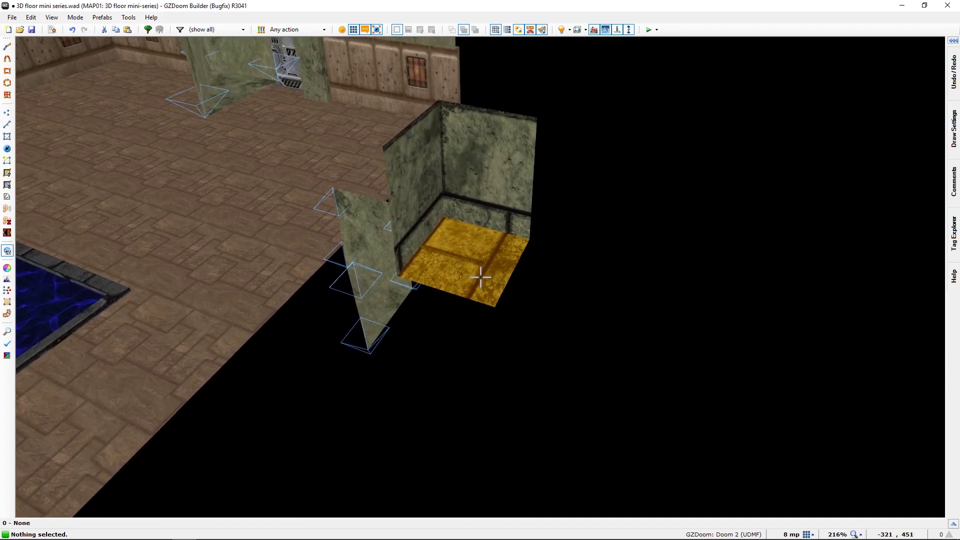
key("e")
left_click(480, 278)
key("s")
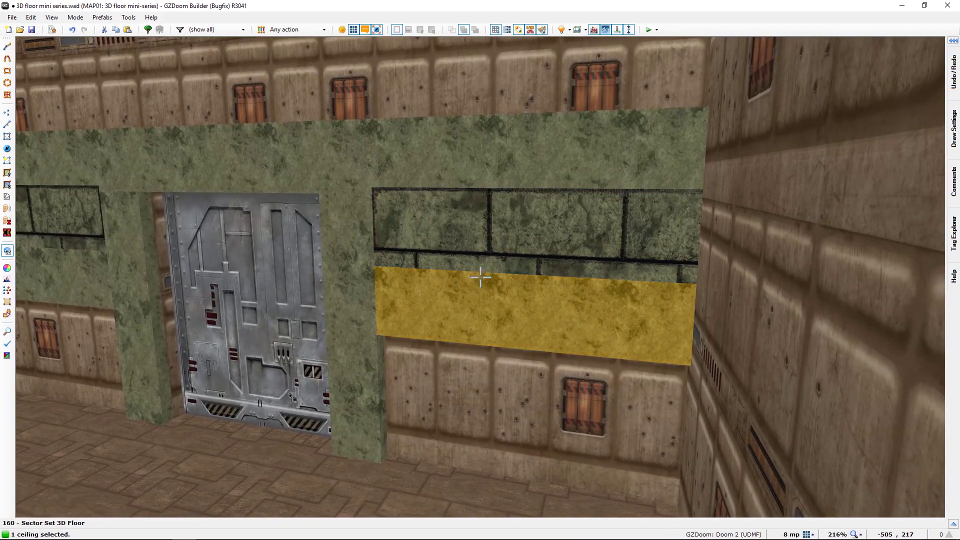
scroll(480, 278, "up", 1)
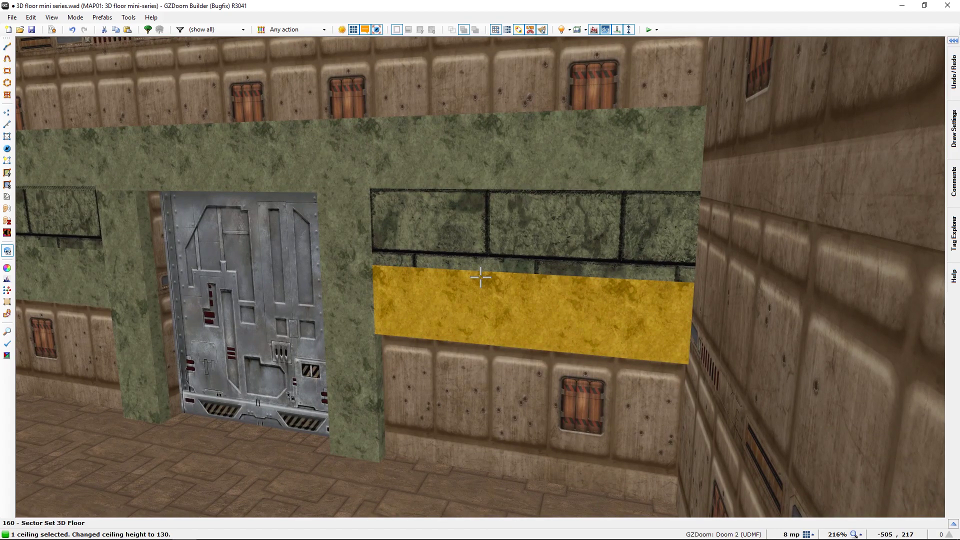
key("w")
scroll(480, 277, "down", 1)
scroll(480, 278, "down", 4)
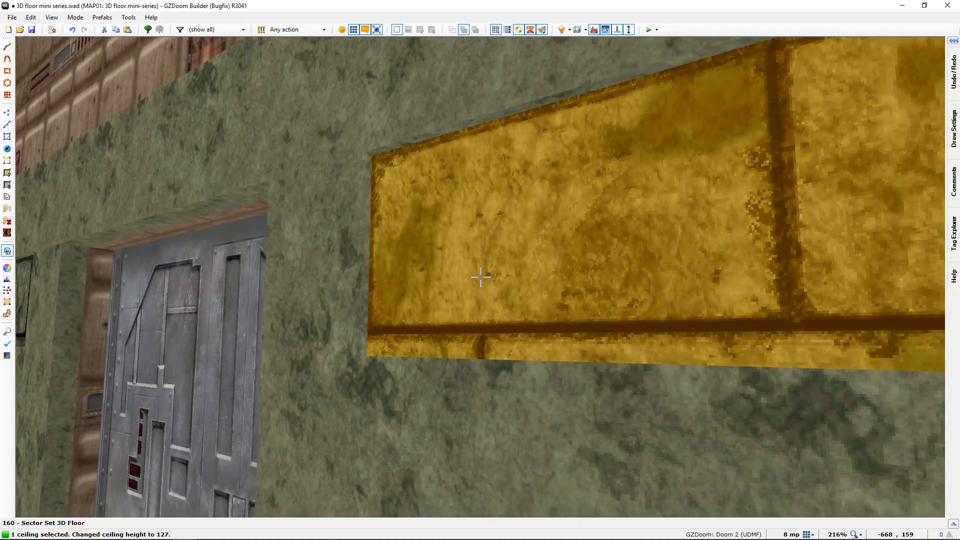
scroll(480, 277, "down", 2)
key("s")
key("w")
scroll(480, 277, "up", 3)
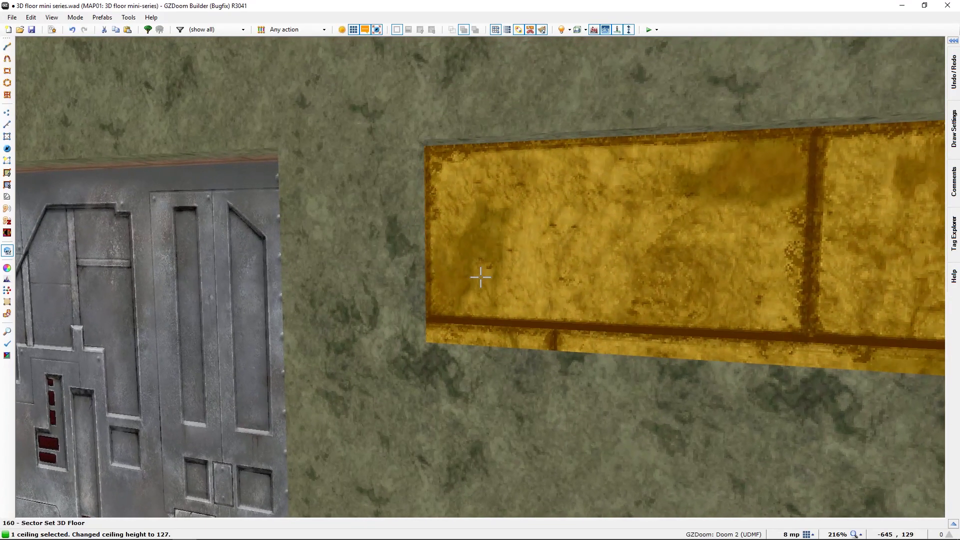
scroll(480, 277, "up", 1)
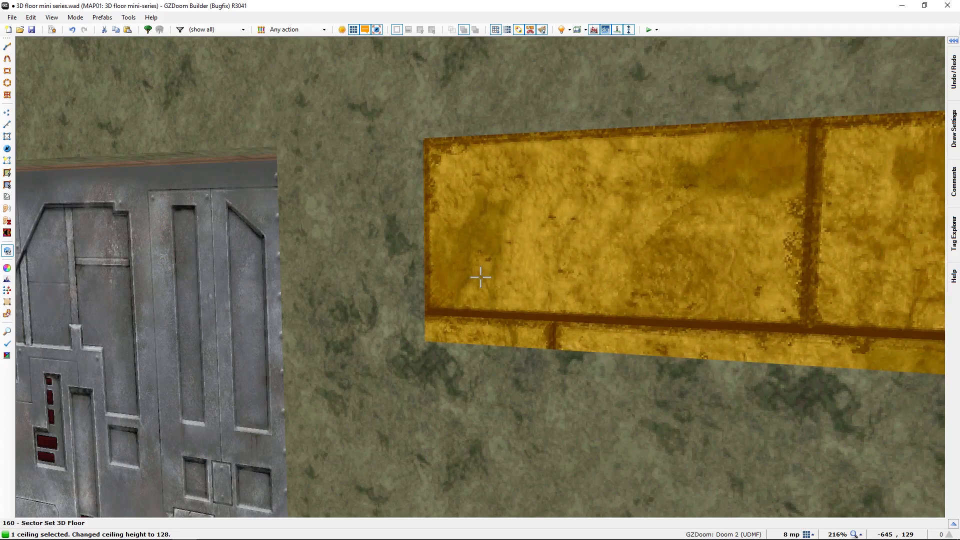
Turn off highlighting to examine the GSTONE1 beams around the door and the control sectors, and clear the ceiling selection.
key("h")
key("d")
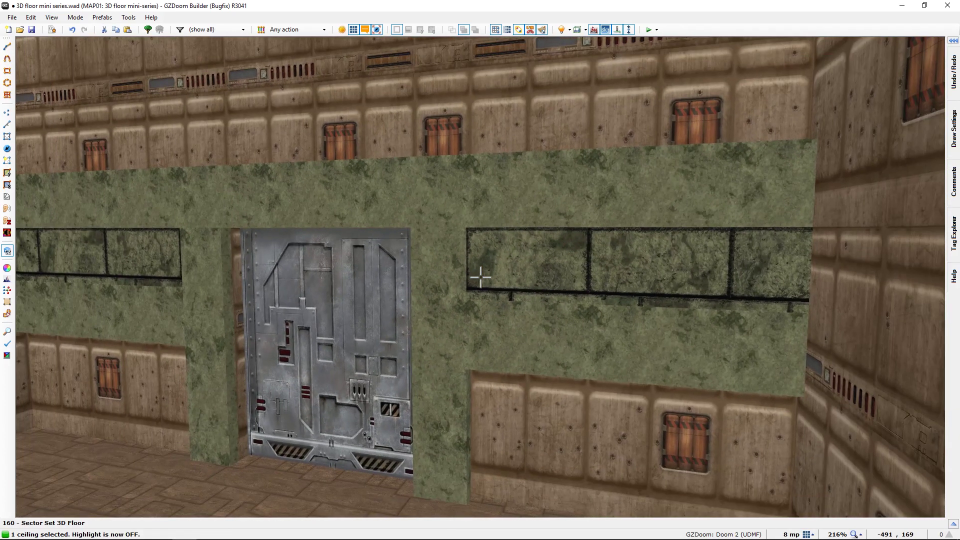
key("f")
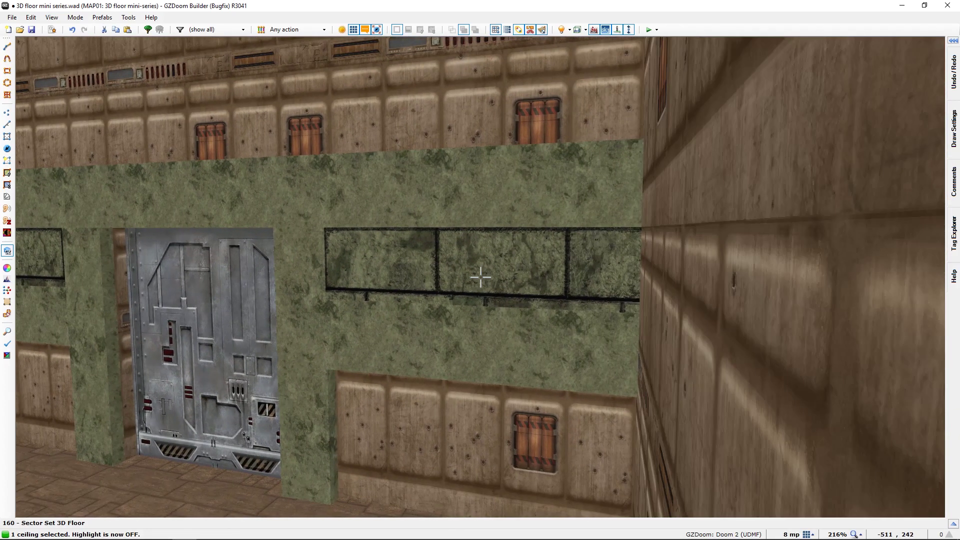
key("s")
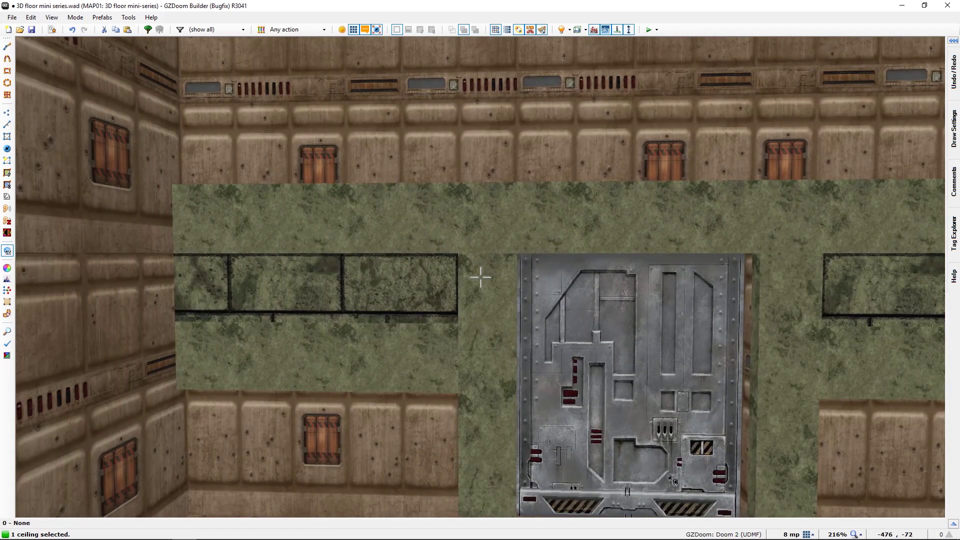
key("d")
key("e")
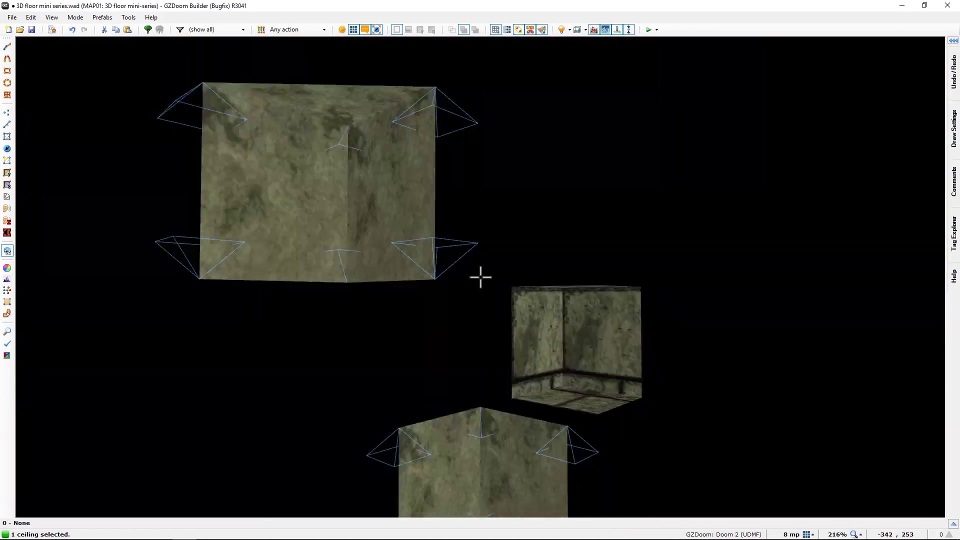
key("d")
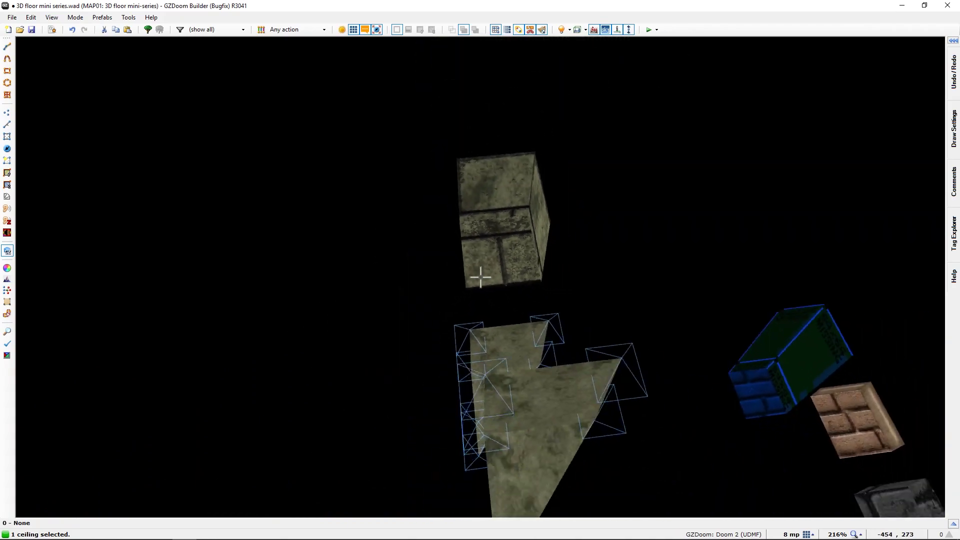
key("q")
key("q")
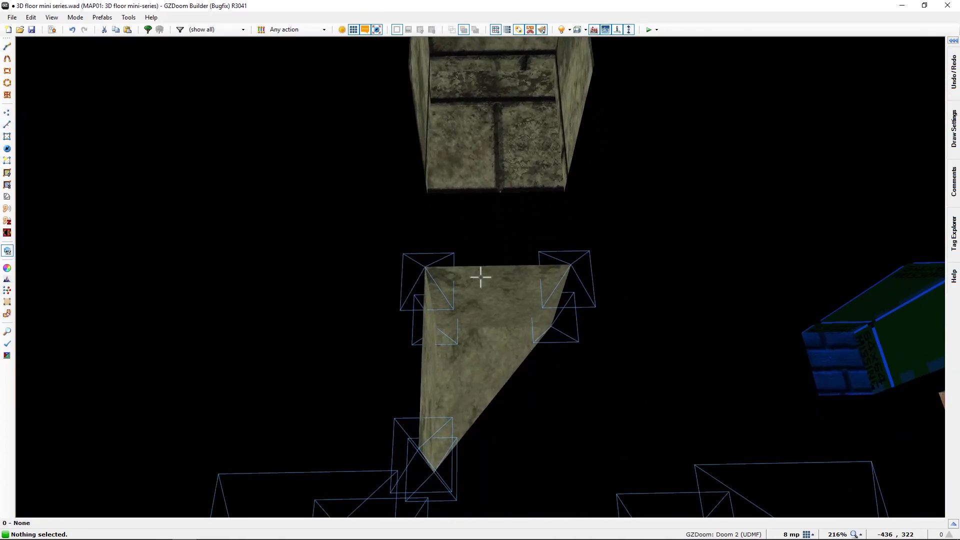
Split the diagonal linedefs of the two remaining triangular control sectors in the 2D map and move each new vertex outward to form squares.
key("q")
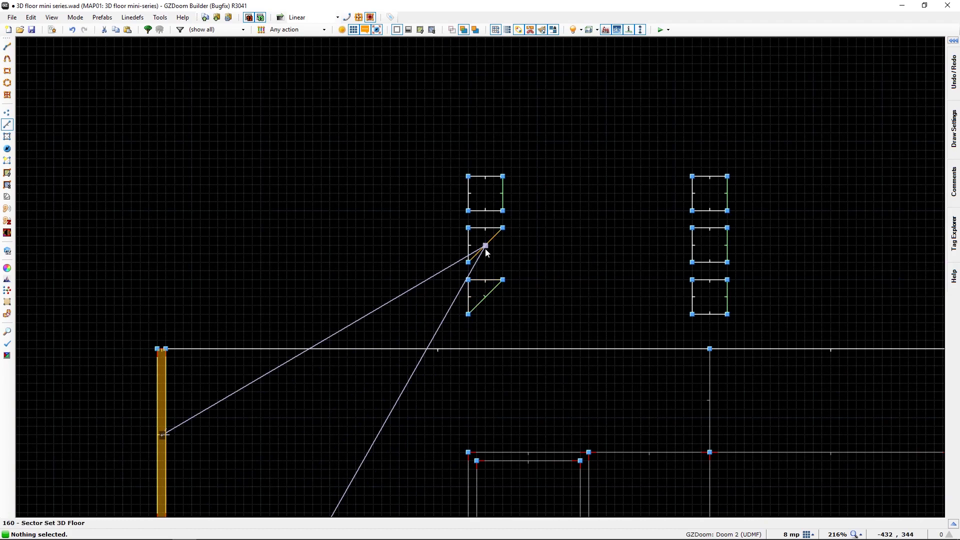
key("space")
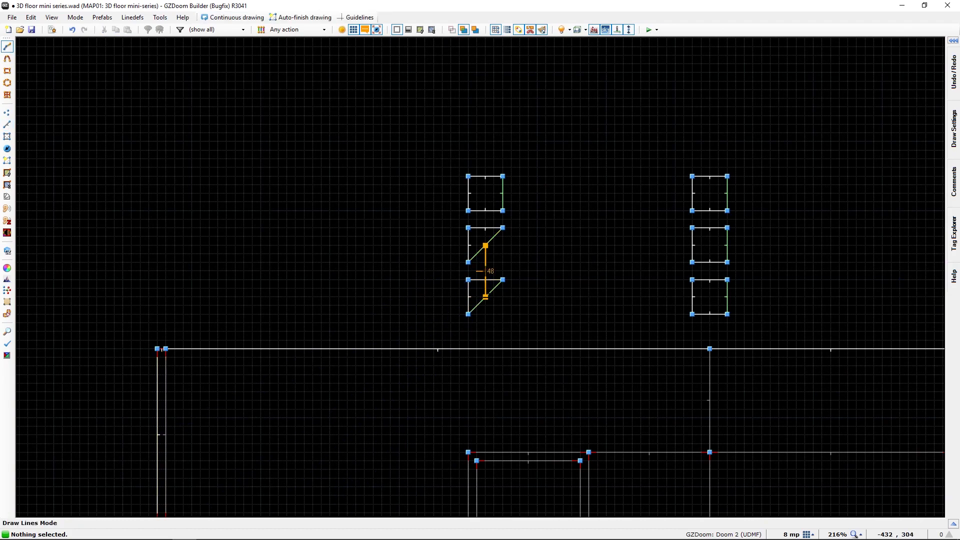
key("v")
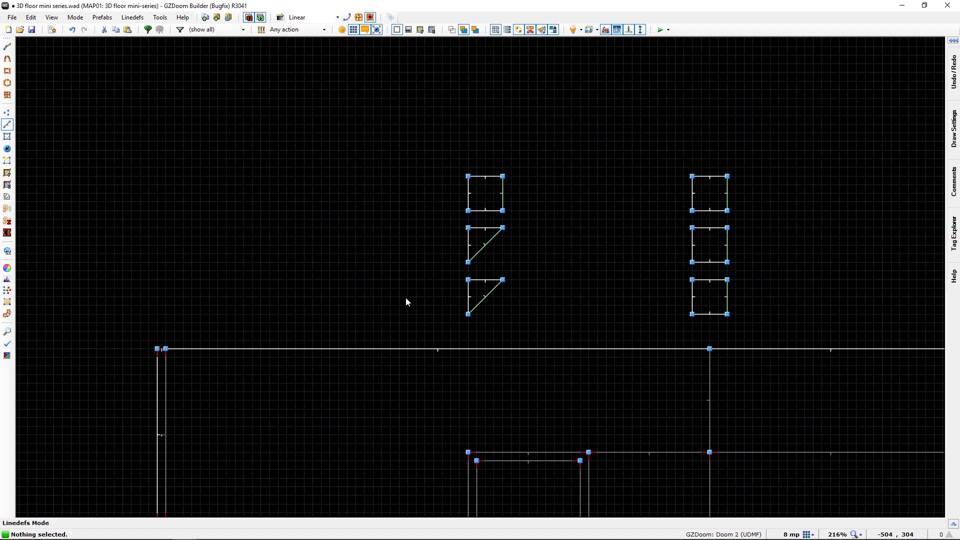
left_click(486, 247)
left_click_drag(486, 299, 500, 316)
left_click_drag(487, 246, 503, 264)
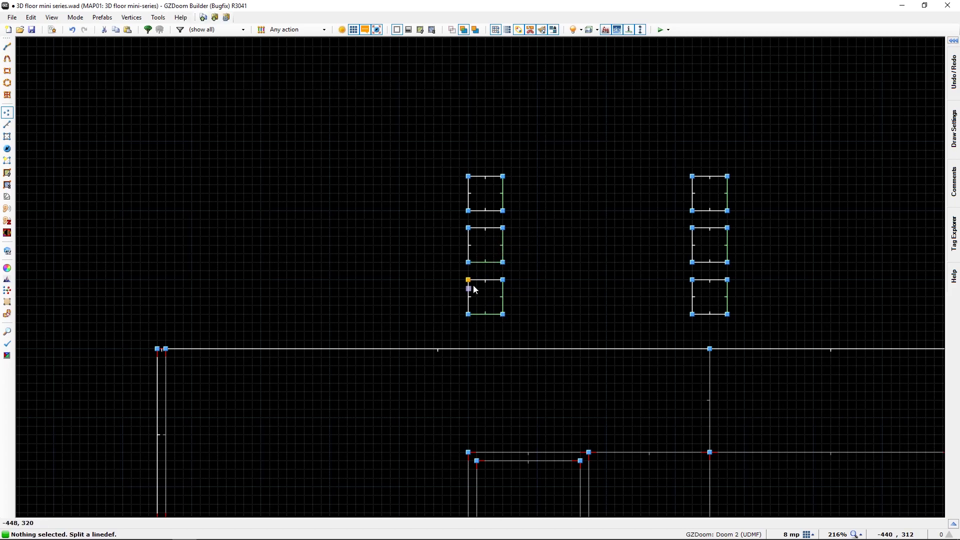
Switch to linedef editing and target the lower linedef of the middle squared control sector.
key("l")
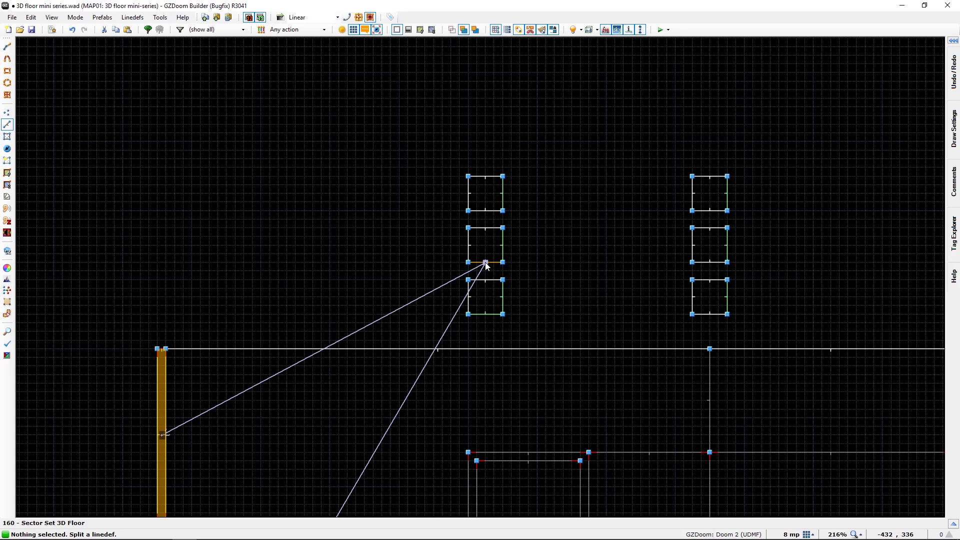
Set the action to 0 on the bottom linedefs of the middle and lowest control sectors in the left-hand column.
right_click(486, 263)
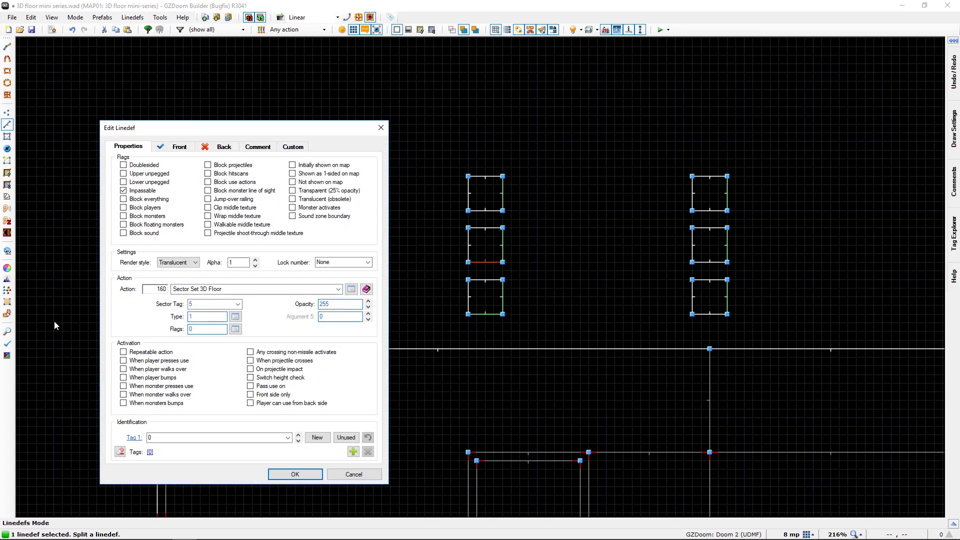
type("0")
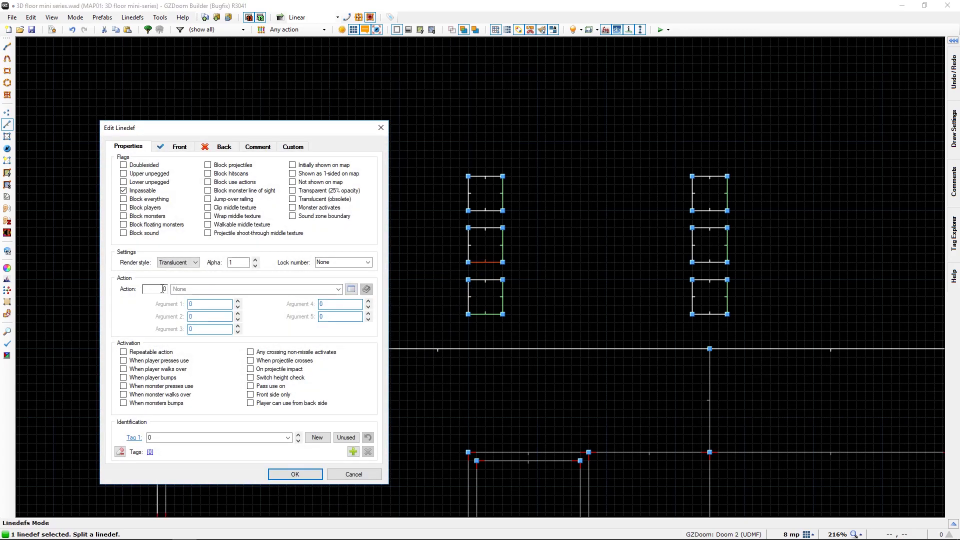
left_click(295, 474)
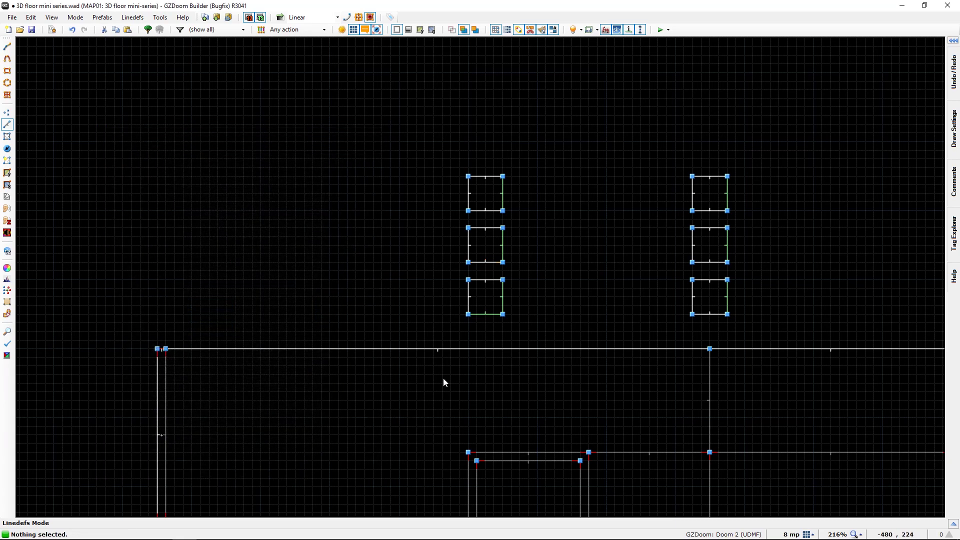
right_click(490, 316)
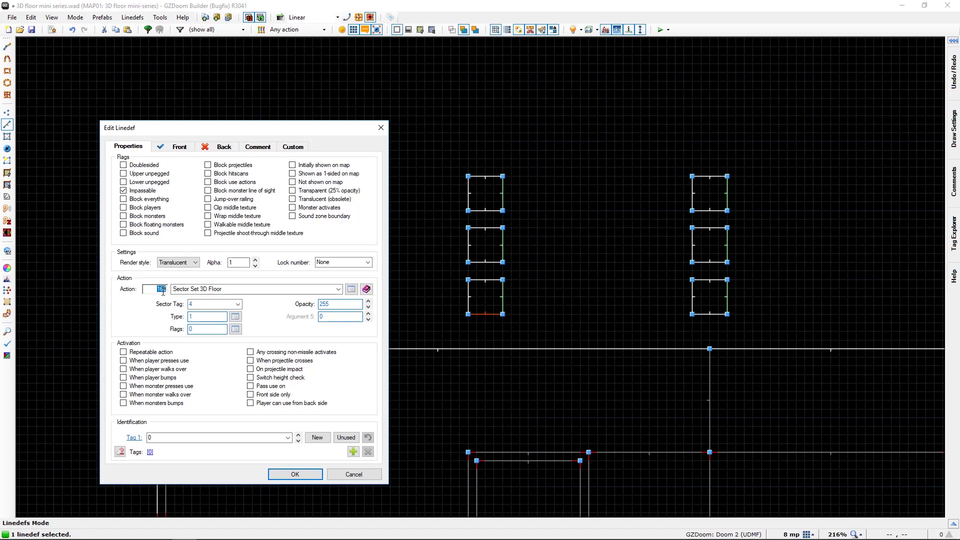
type("0")
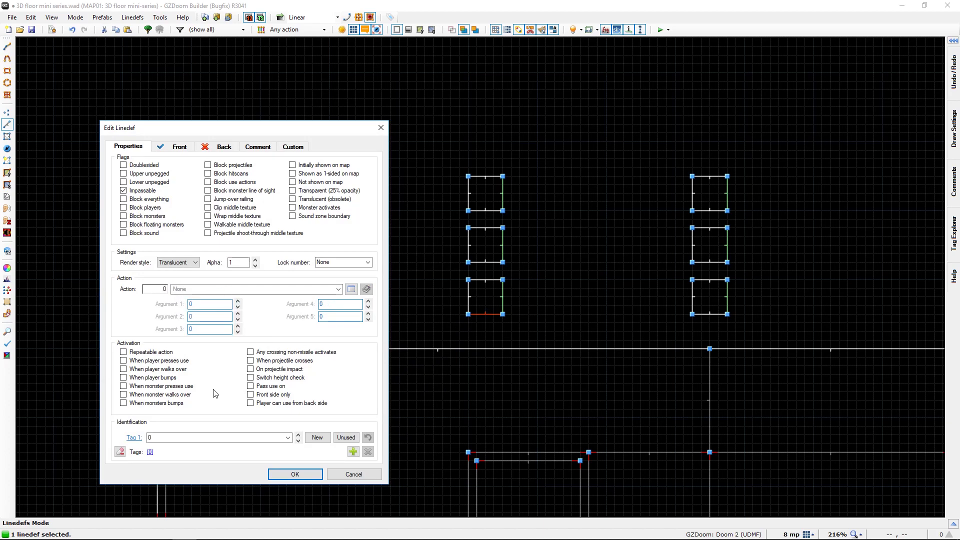
left_click(292, 475)
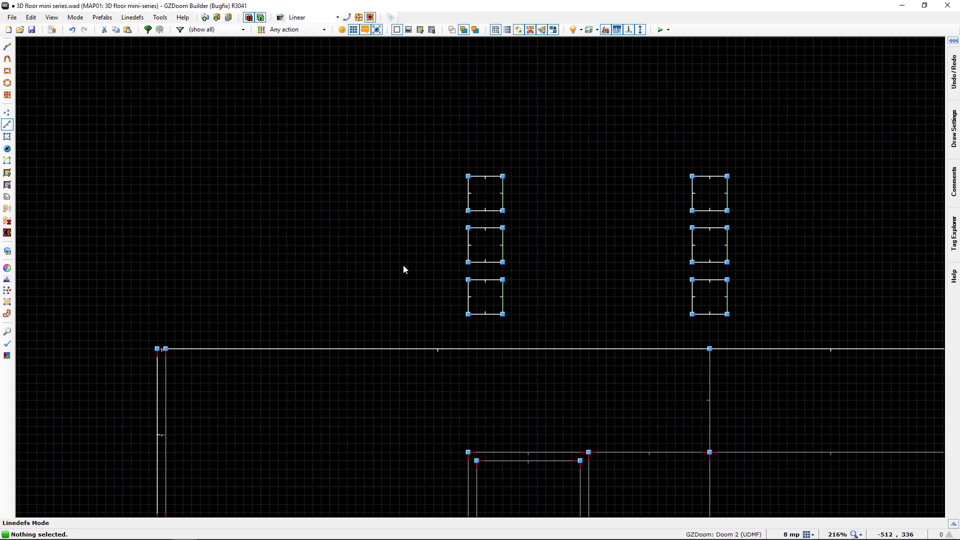
Change the ceiling value in the comment of the left-hand column's topmost control sector to 128.
middle_click_drag(404, 265, 304, 190)
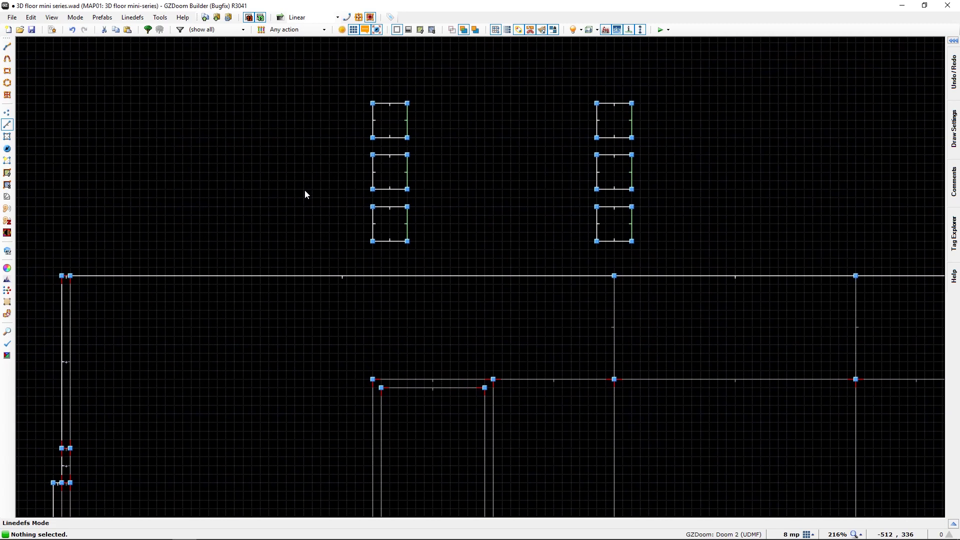
key("s")
mouse_move(394, 229)
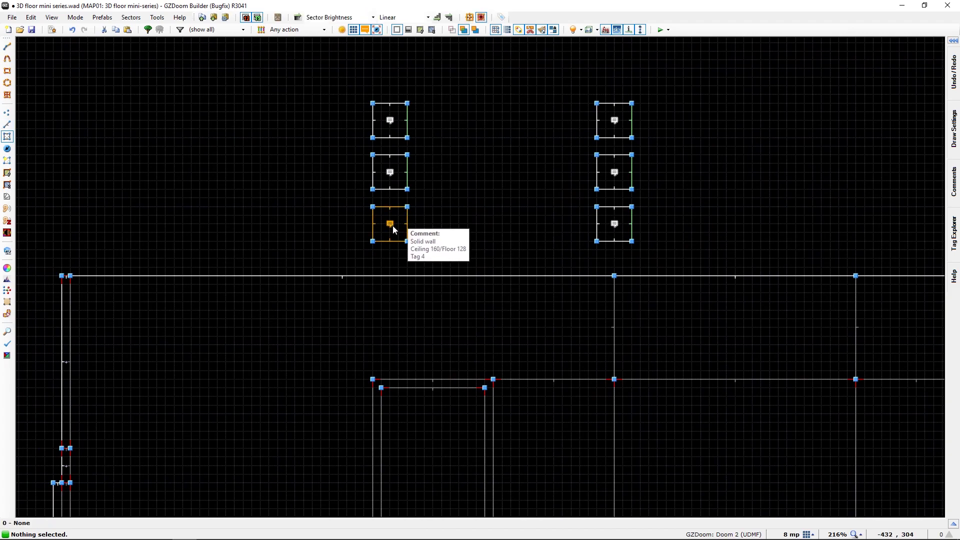
mouse_move(387, 175)
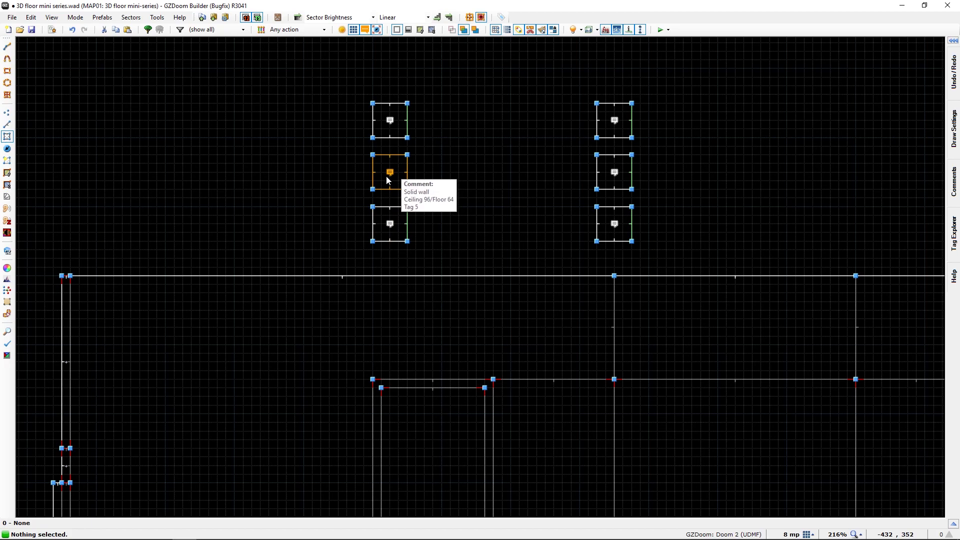
right_click(381, 129)
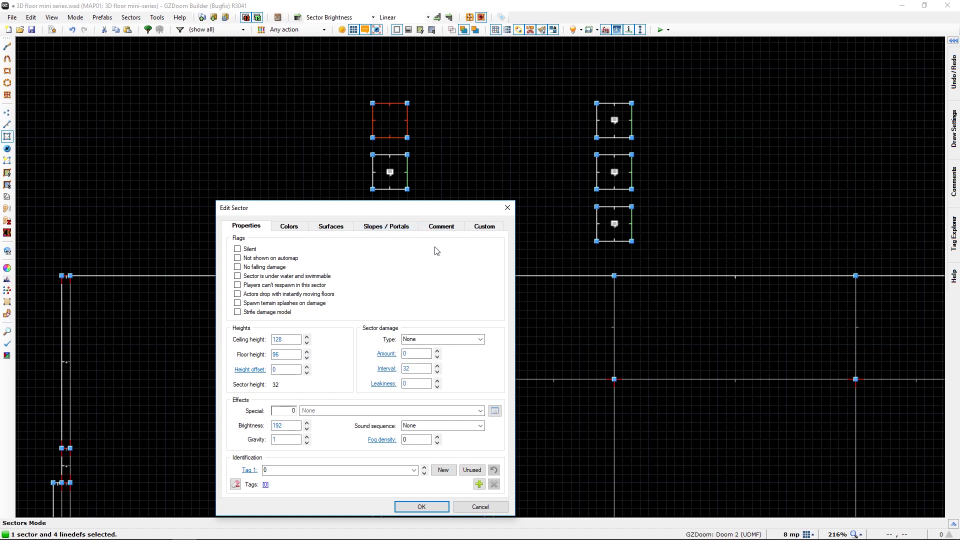
left_click(437, 227)
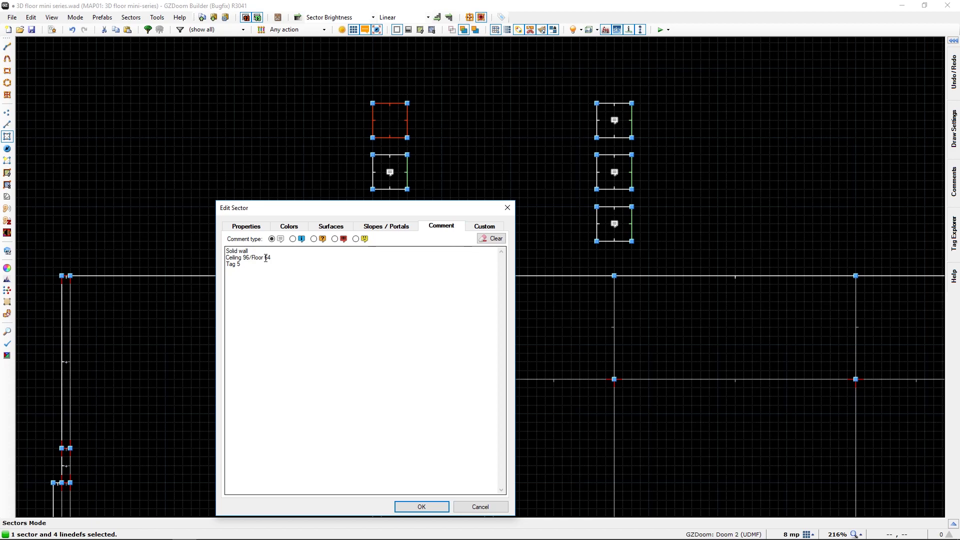
left_click(245, 227)
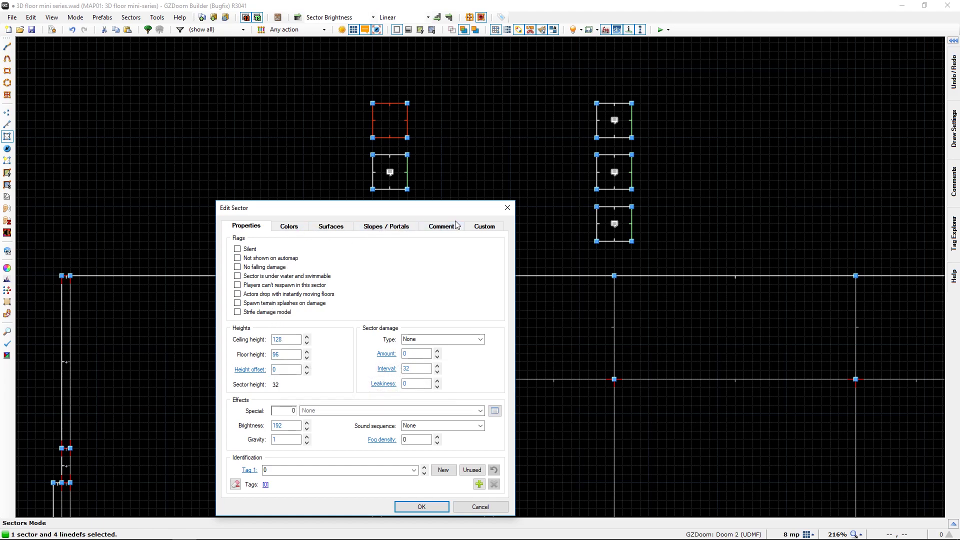
left_click(441, 226)
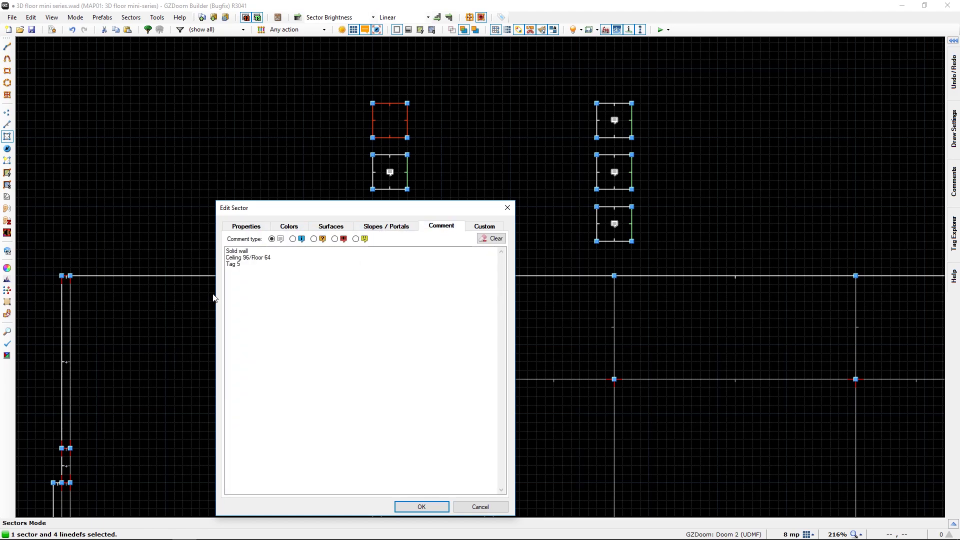
left_click_drag(246, 257, 243, 258)
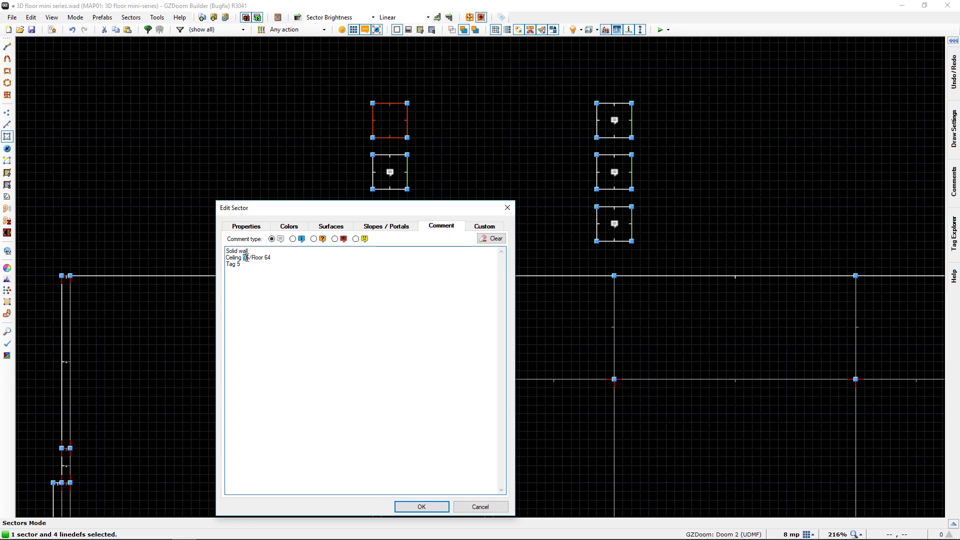
type("128")
Set the floor to 96 and the tag to 6 in the same sector comment and apply it.
left_click(249, 226)
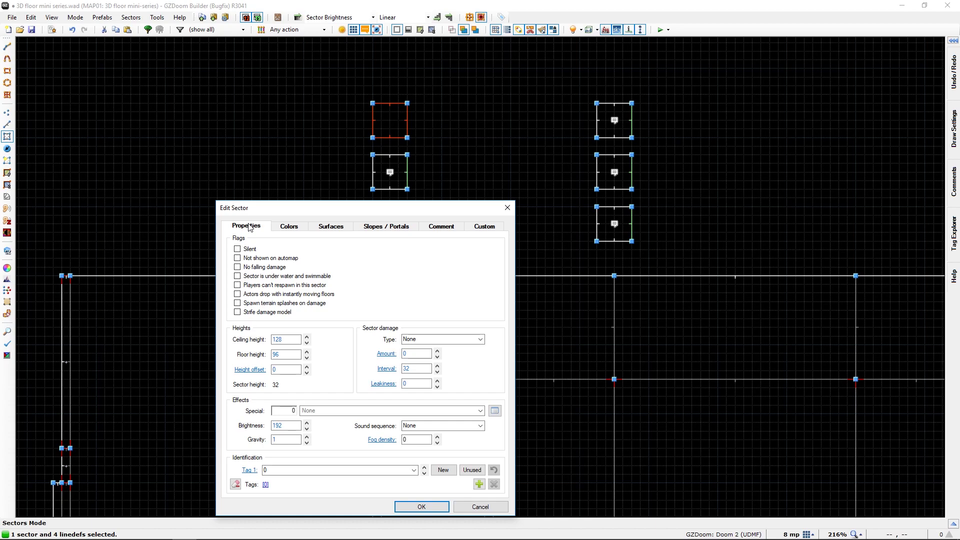
left_click(442, 226)
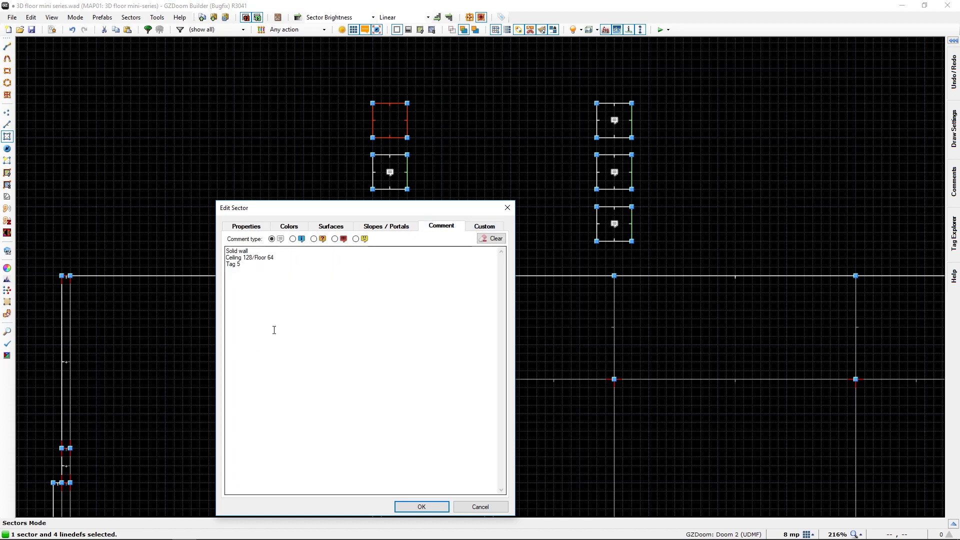
left_click_drag(268, 258, 275, 258)
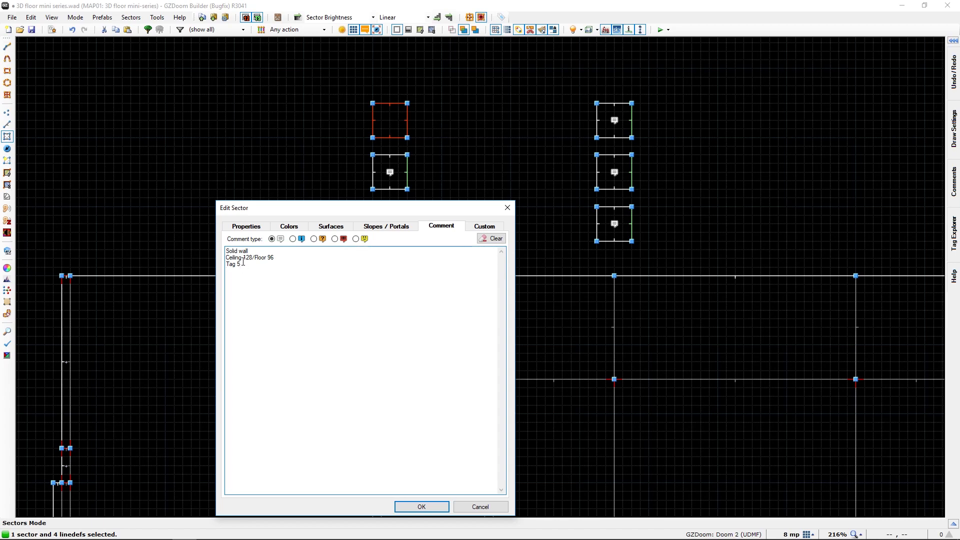
left_click(398, 502)
mouse_move(376, 115)
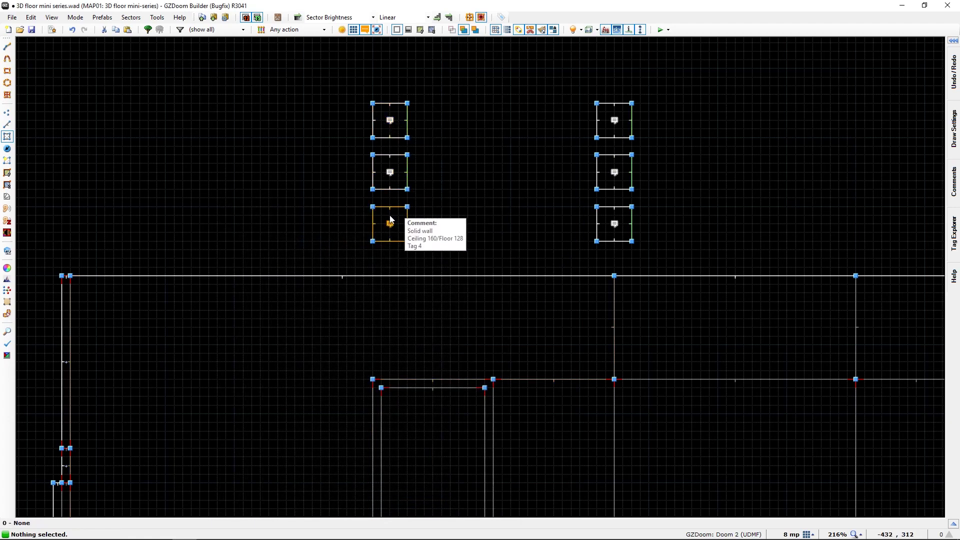
Examine the green 3D-floor wall sections on both sides of the metal door in the 3D view.
middle_click_drag(193, 336, 377, 122)
key("w")
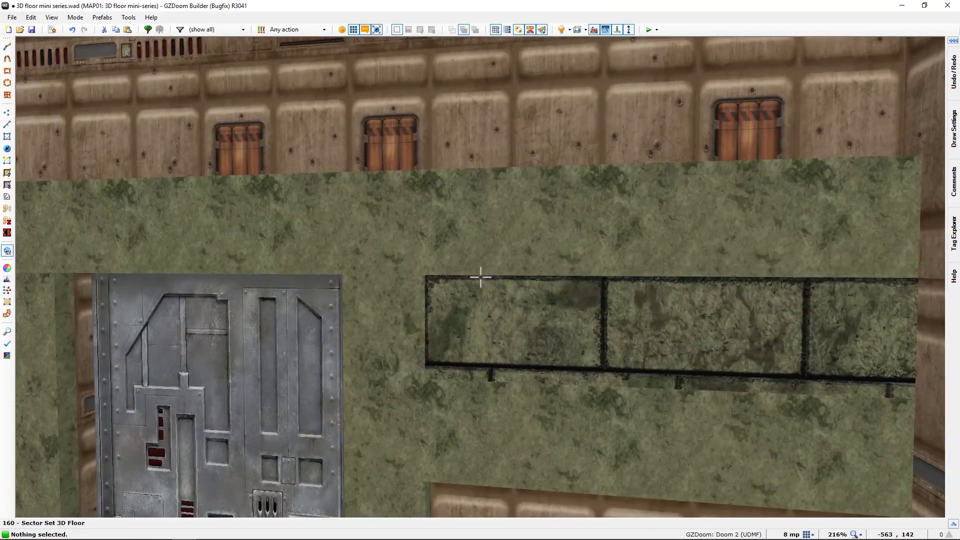
key("d")
key("s")
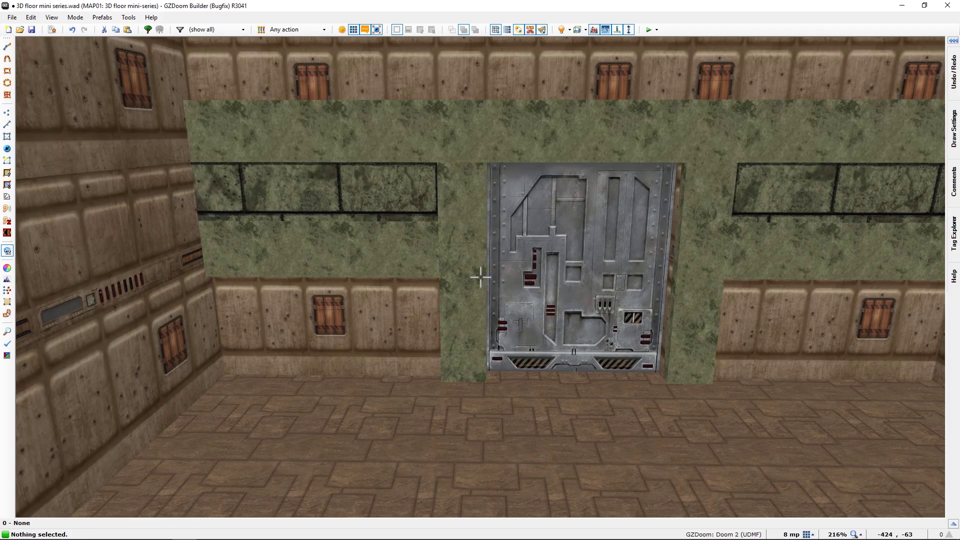
key("f")
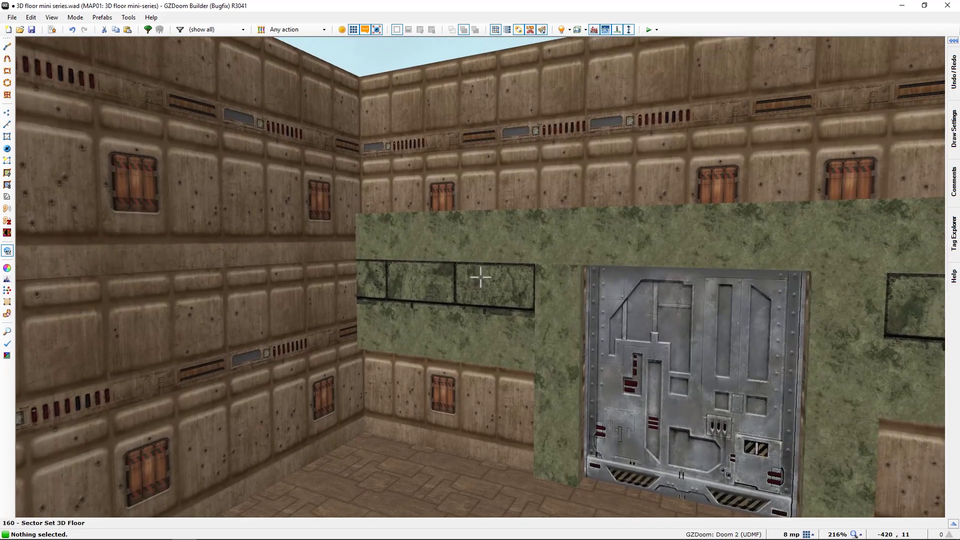
key("s")
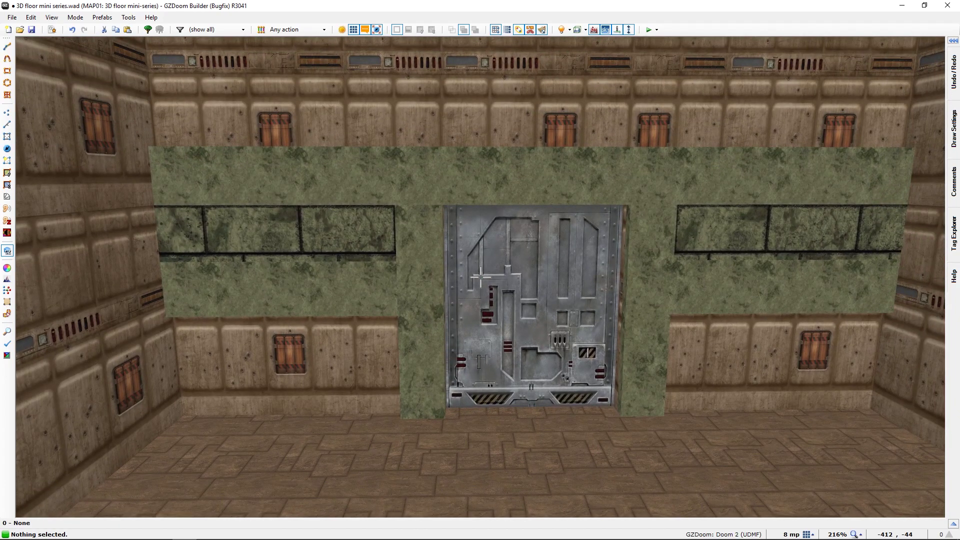
key("w")
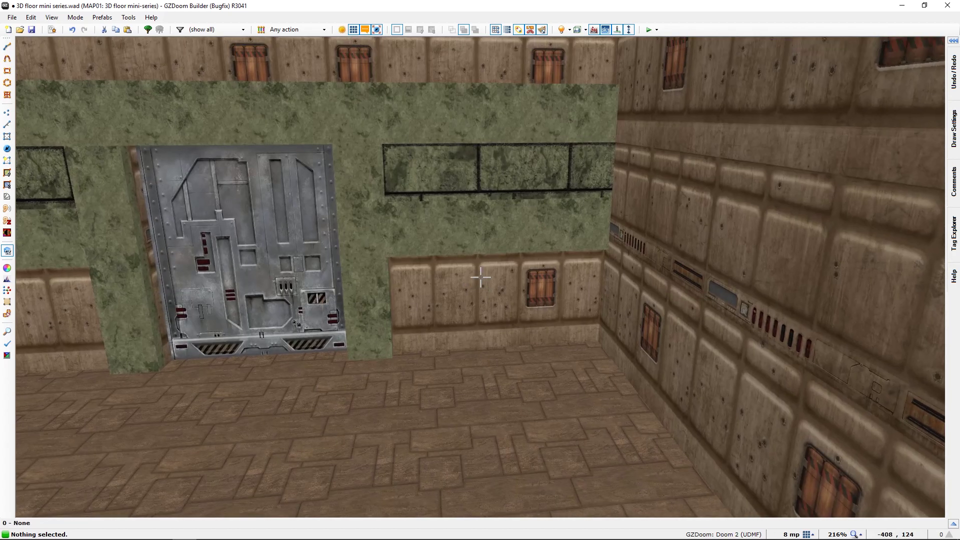
key("w")
key("s")
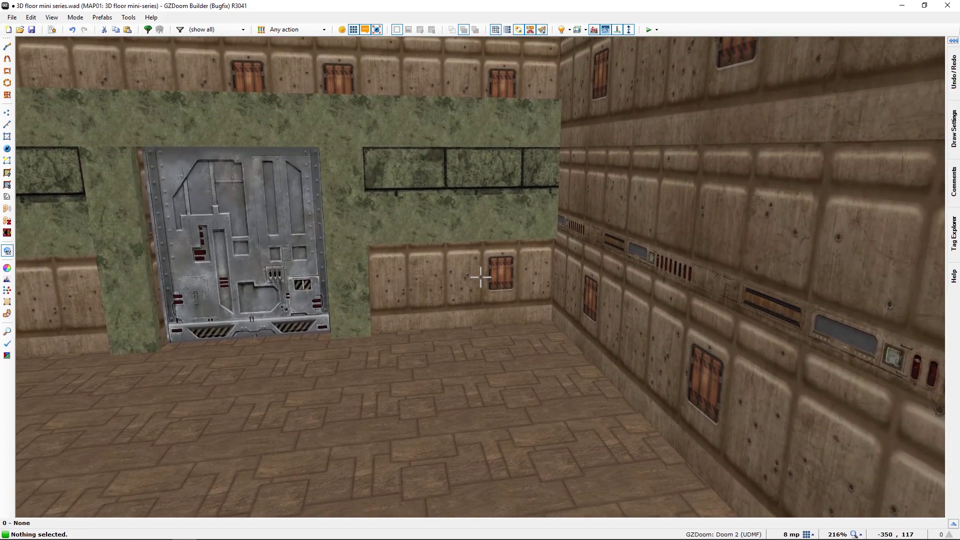
key("q")
Duplicate the left-hand column's topmost control sector and place the copy directly to the right of the original.
mouse_move(376, 186)
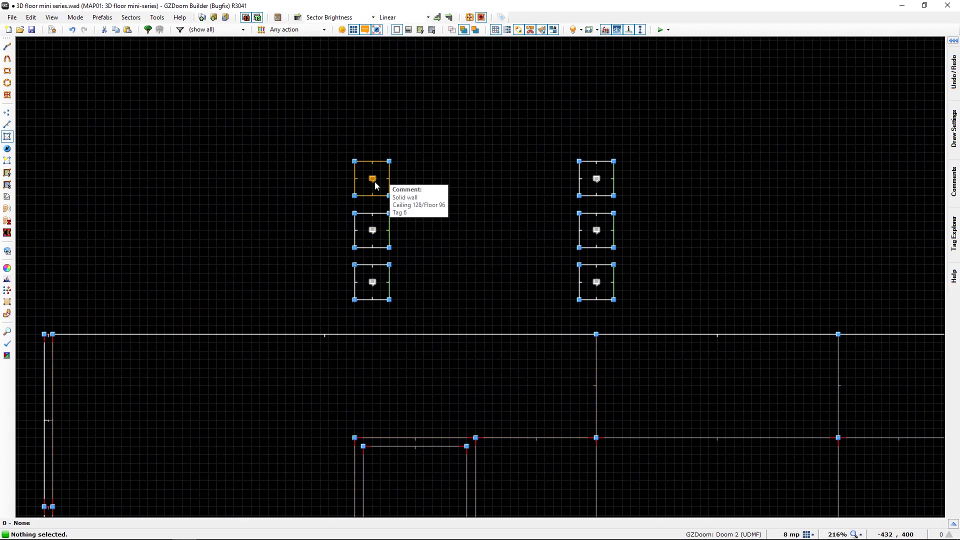
key("ctrl+c")
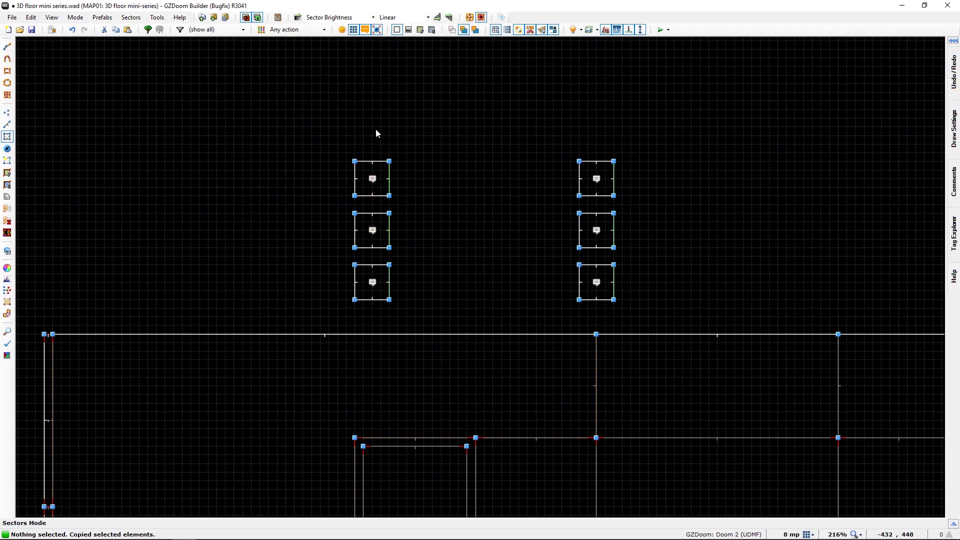
key("ctrl+v")
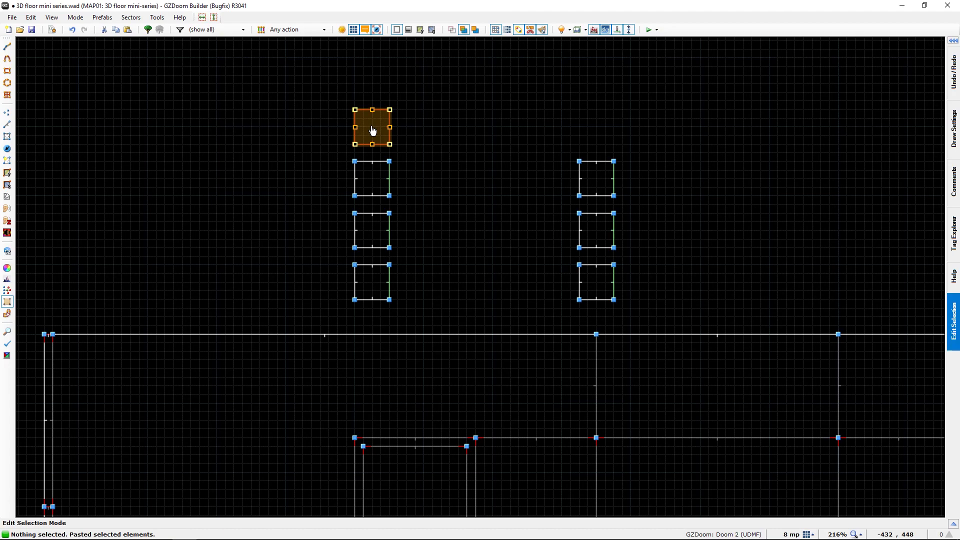
left_click(373, 130)
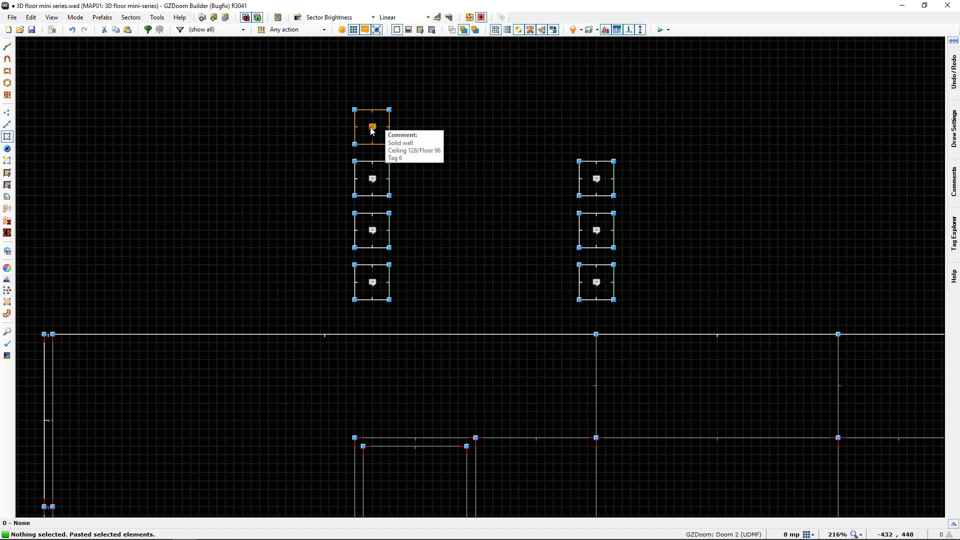
right_click_drag(368, 130, 385, 140)
left_click_drag(407, 192, 413, 193)
left_click(415, 184)
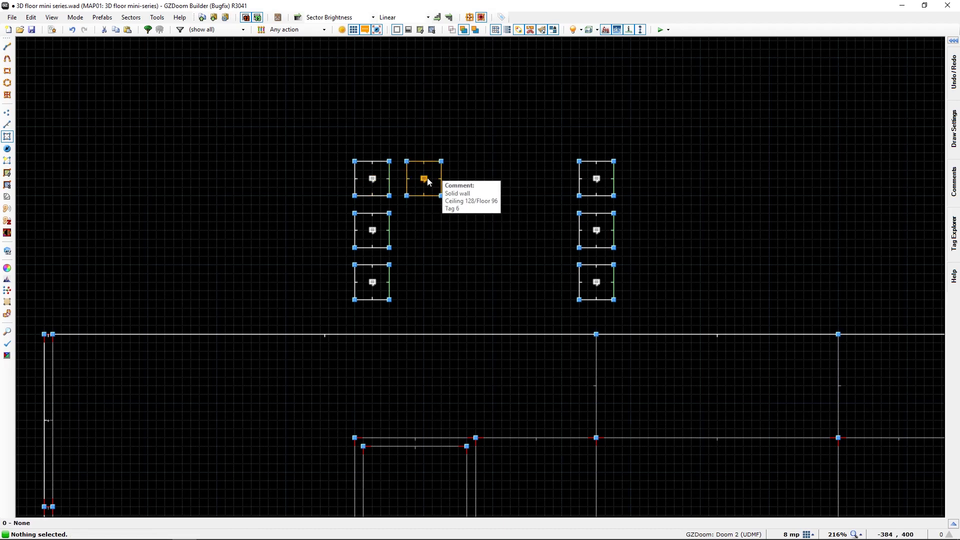
Lower the copied control sector's floor and ceiling together in the 3D view, bringing its ceiling height to 32.
key("q")
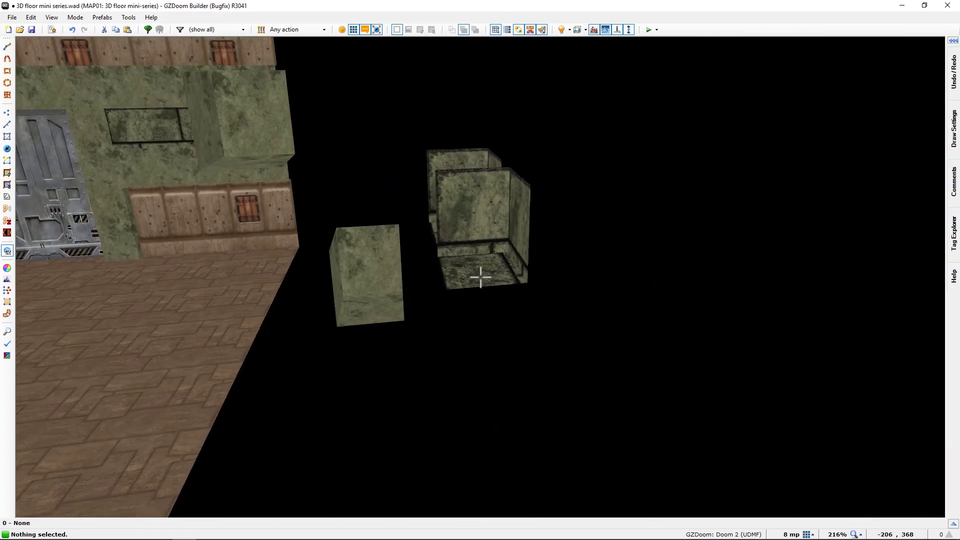
left_click(480, 277)
key("e")
key("d")
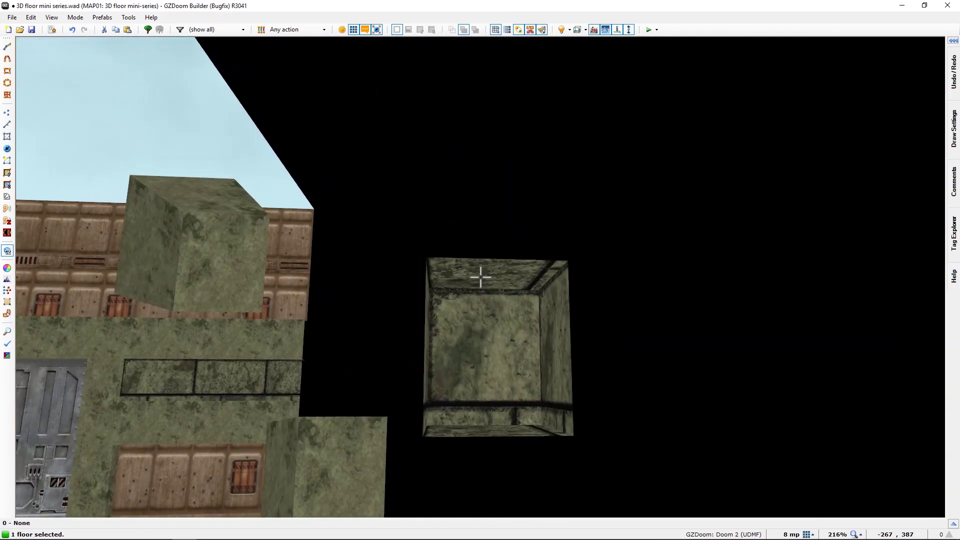
left_click(480, 277)
key("s")
key("e")
scroll(481, 277, "down", 8)
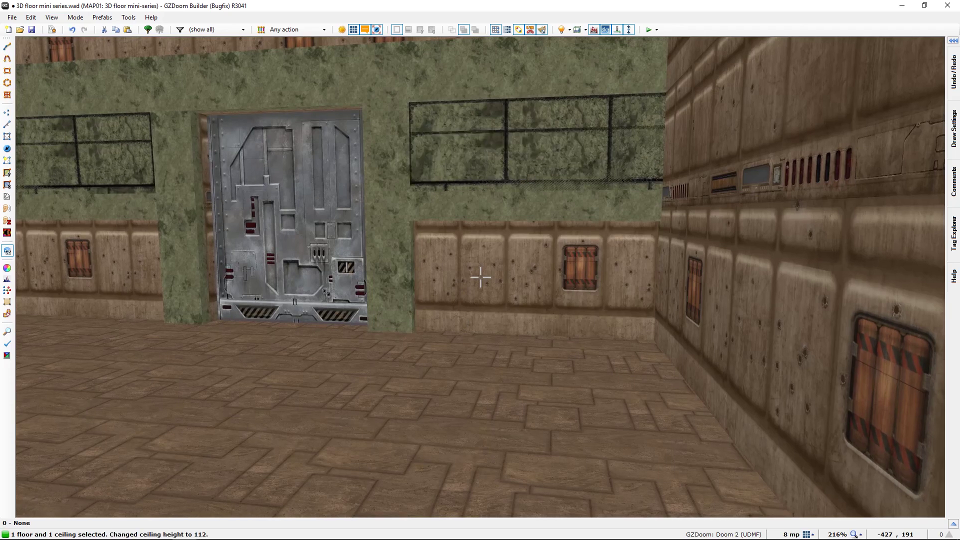
scroll(481, 277, "down", 4)
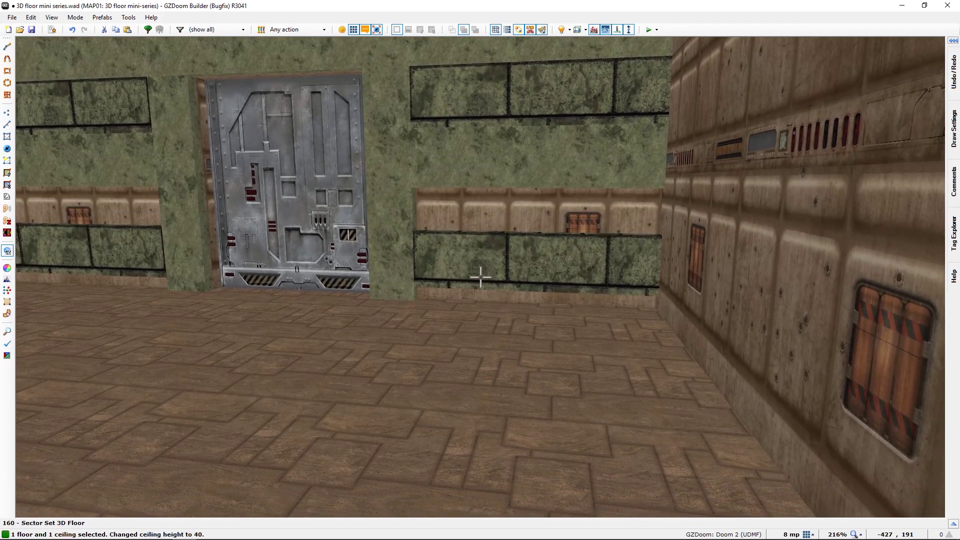
key("e")
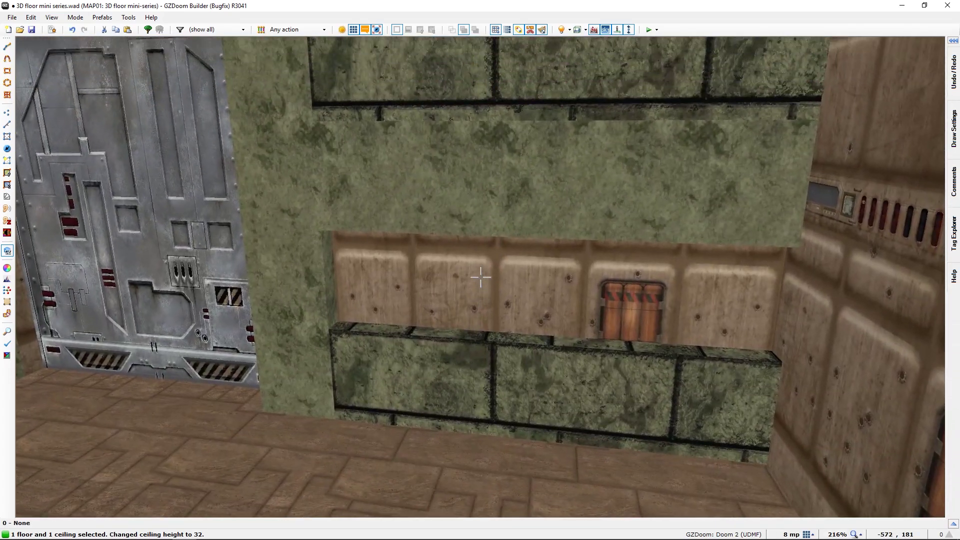
key("c")
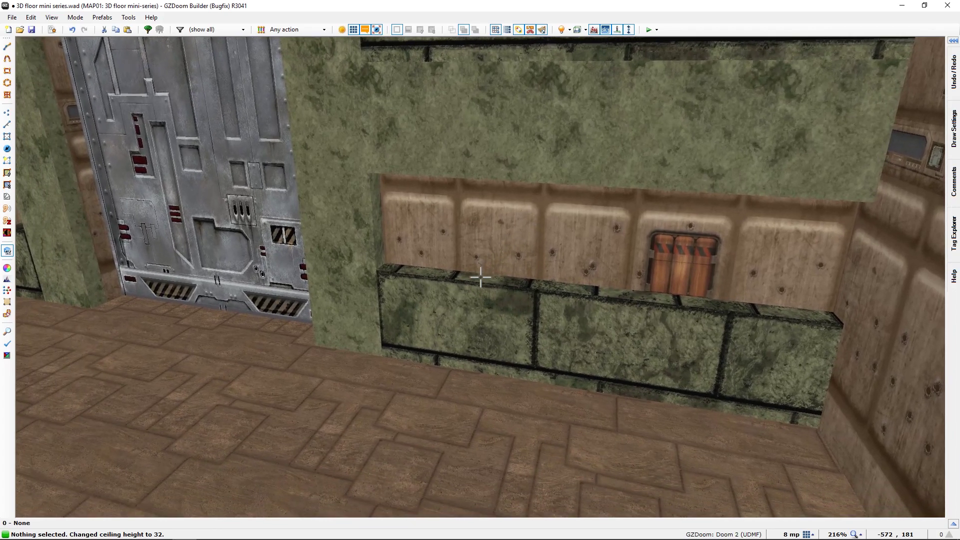
Raise the ceiling of the copied control sector's 3D floor beside the door to 64 in the 3D view.
left_click(481, 278)
scroll(481, 278, "up", 4)
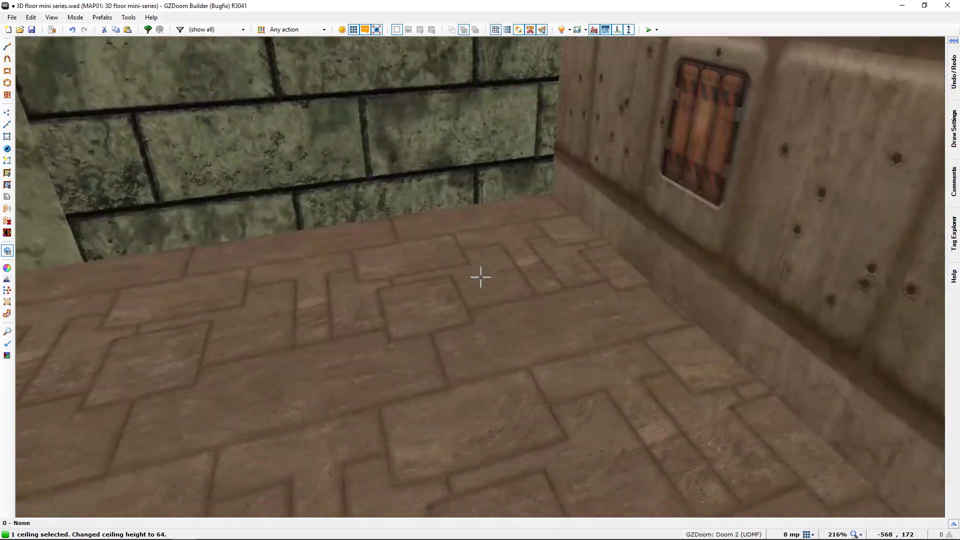
key("s")
key("a")
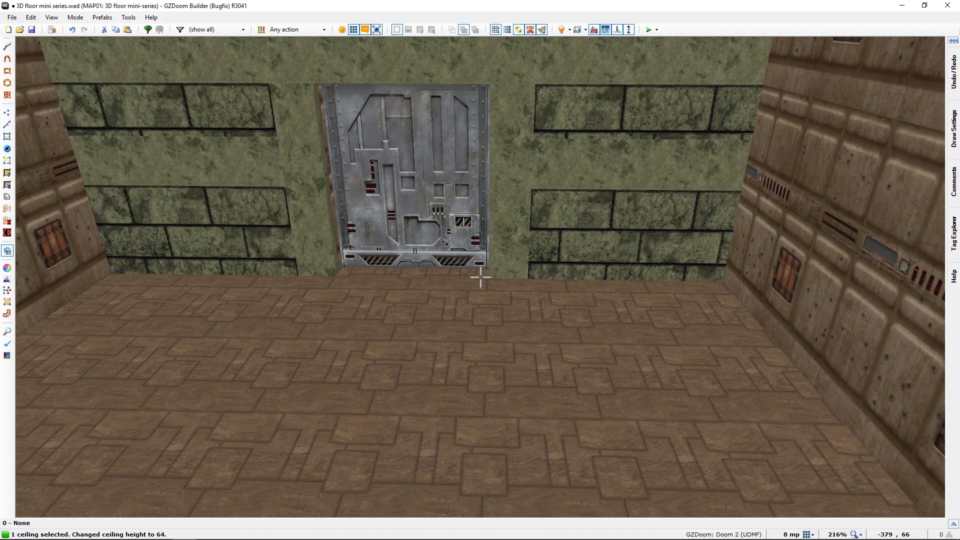
key("c")
key("s")
key("w")
key("w")
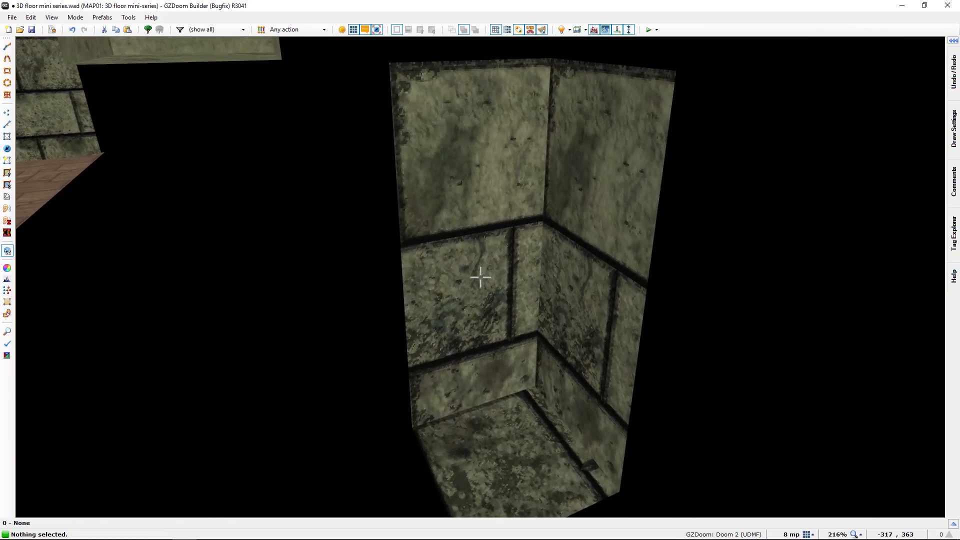
Update the copied control sector's comment to read ceiling 64 and floor 0, and apply it.
key("q")
right_click(408, 241)
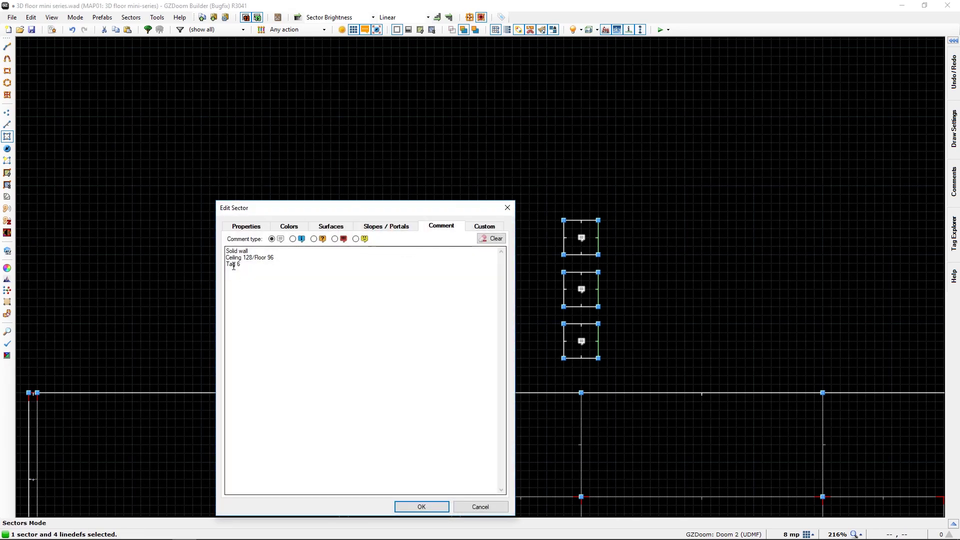
left_click(243, 227)
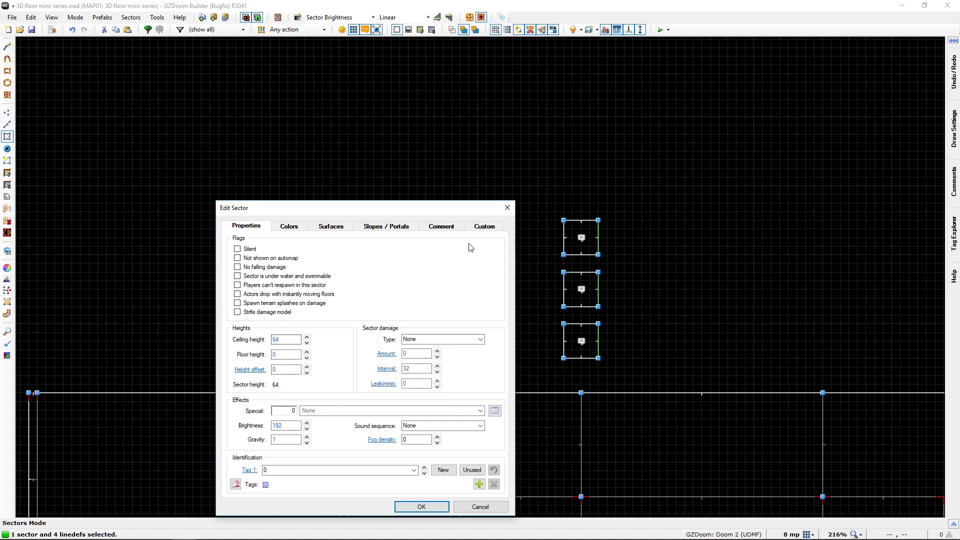
left_click(439, 228)
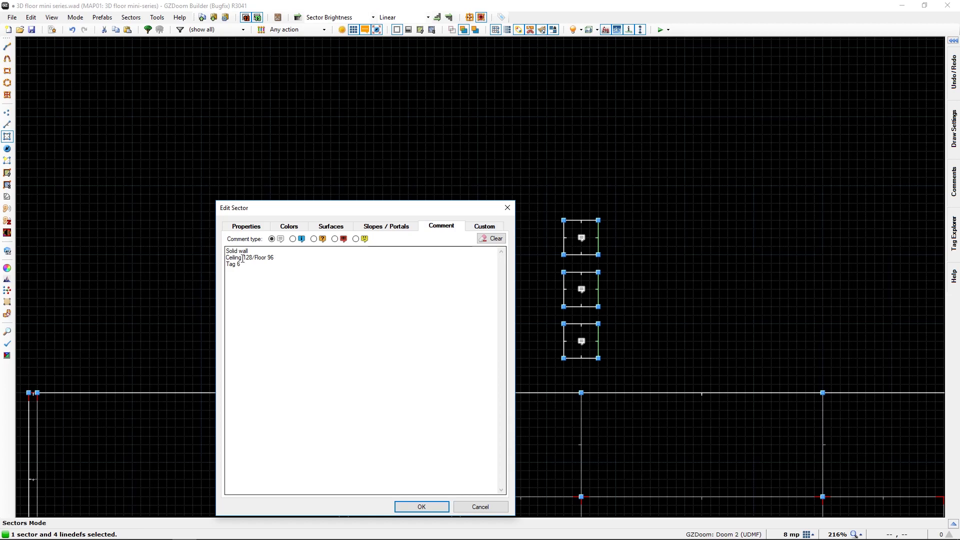
left_click_drag(245, 257, 249, 259)
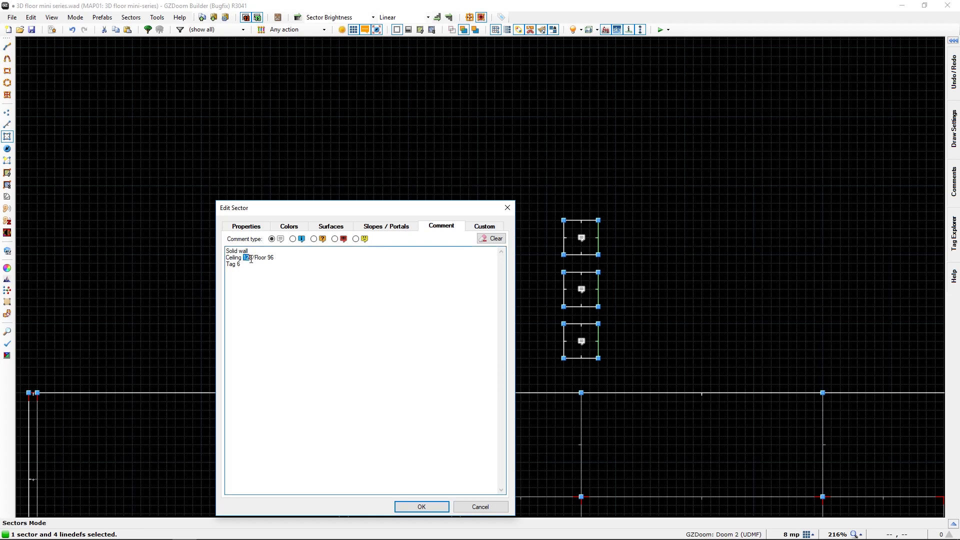
type("64")
left_click_drag(265, 261, 269, 260)
type("0")
left_click(421, 507)
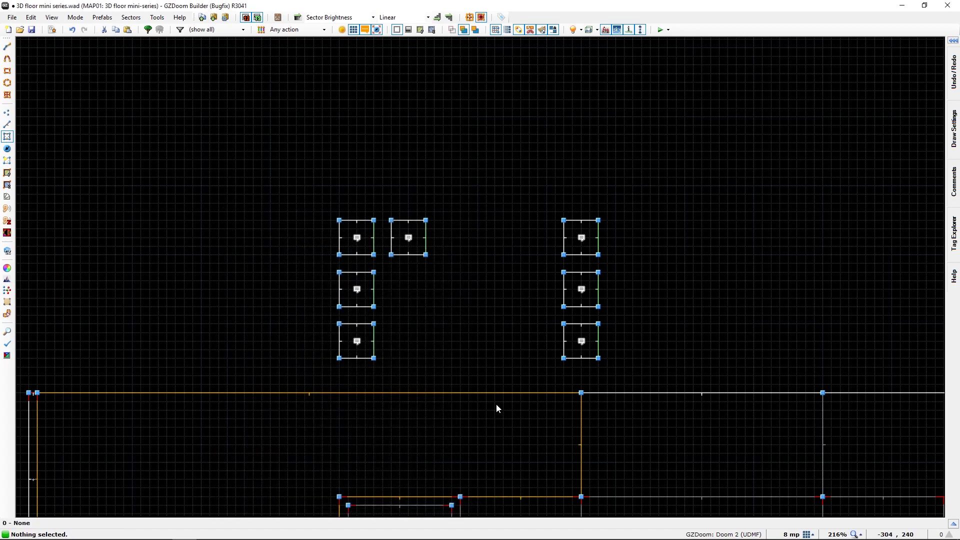
Assign the MARBLE2 texture to the front middle of one inner wall of the copied control sector.
key("w")
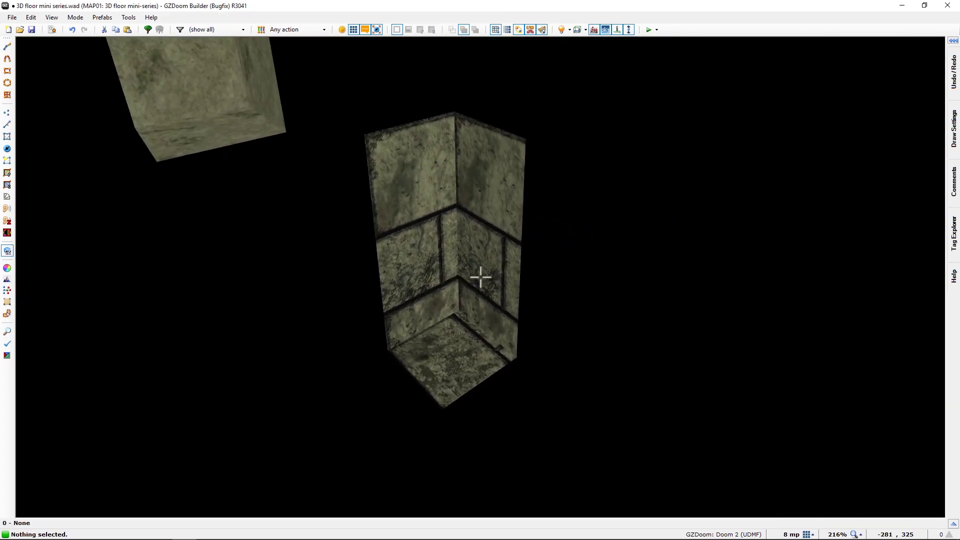
key("e")
right_click(481, 277)
left_click(174, 150)
left_click(317, 314)
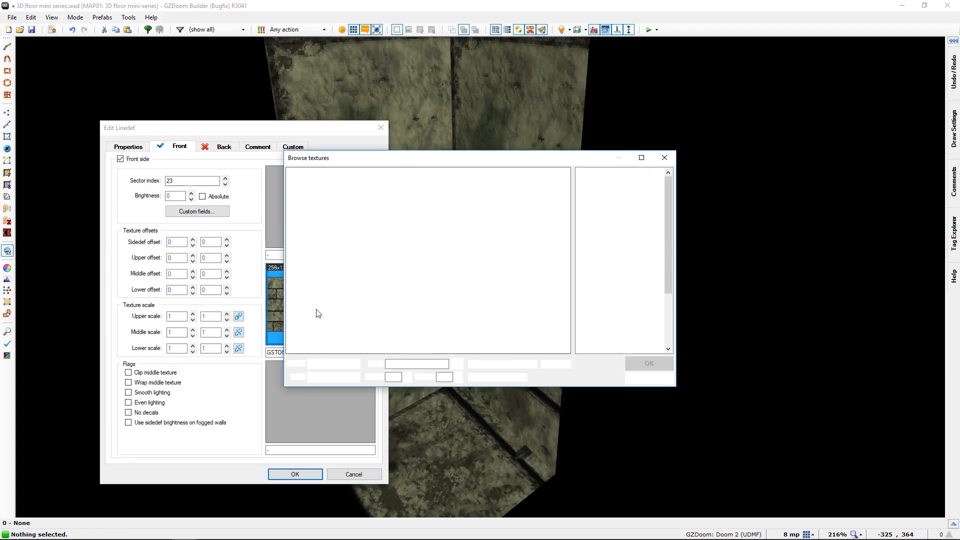
scroll(515, 290, "down", 3)
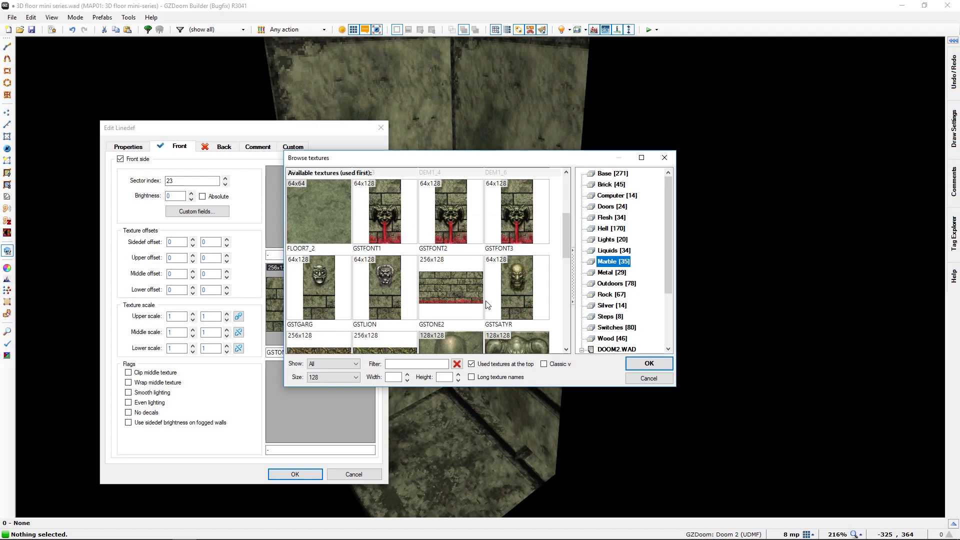
scroll(488, 305, "down", 1)
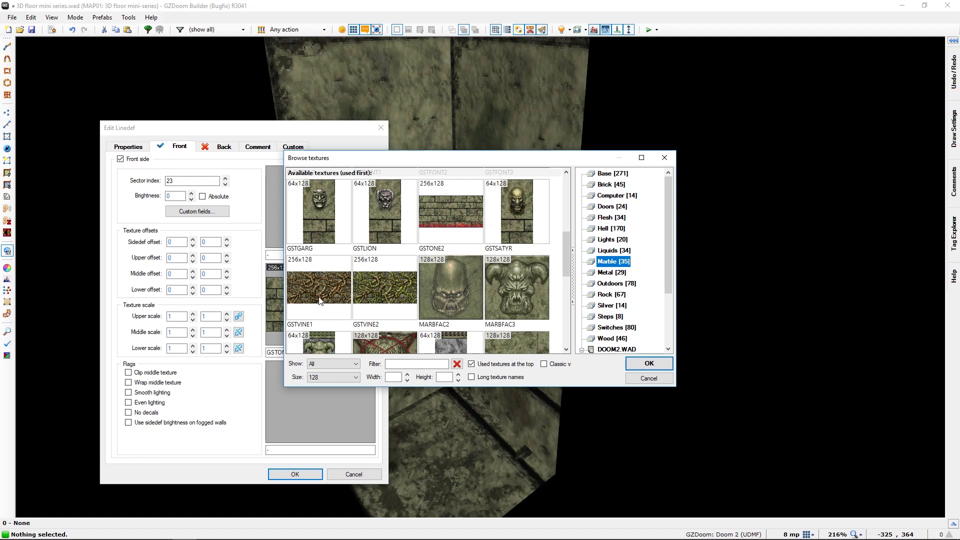
scroll(319, 299, "down", 1)
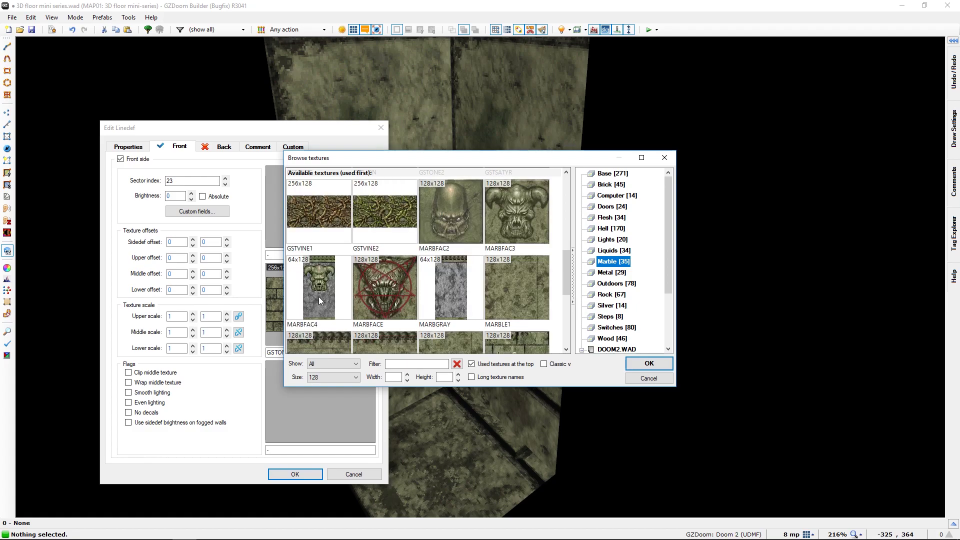
scroll(319, 296, "down", 1)
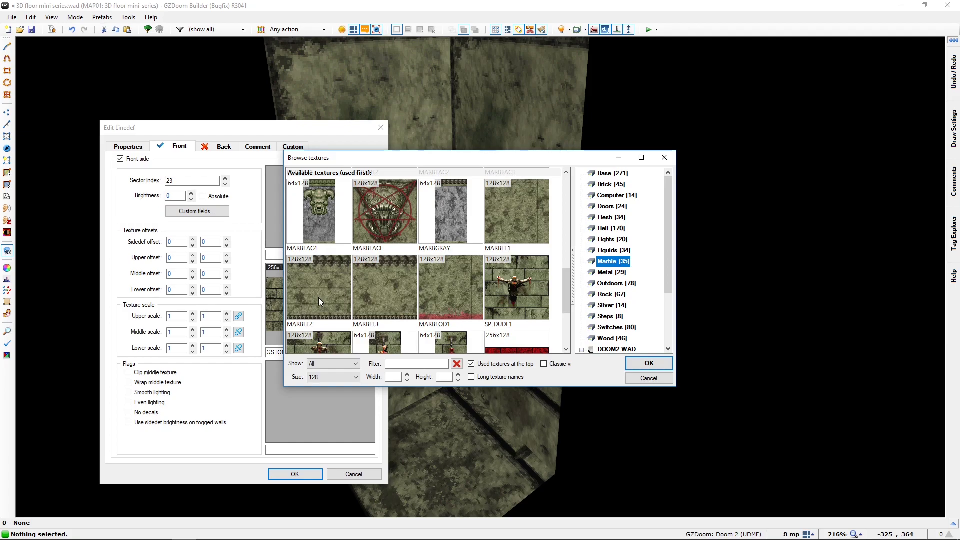
left_click(319, 298)
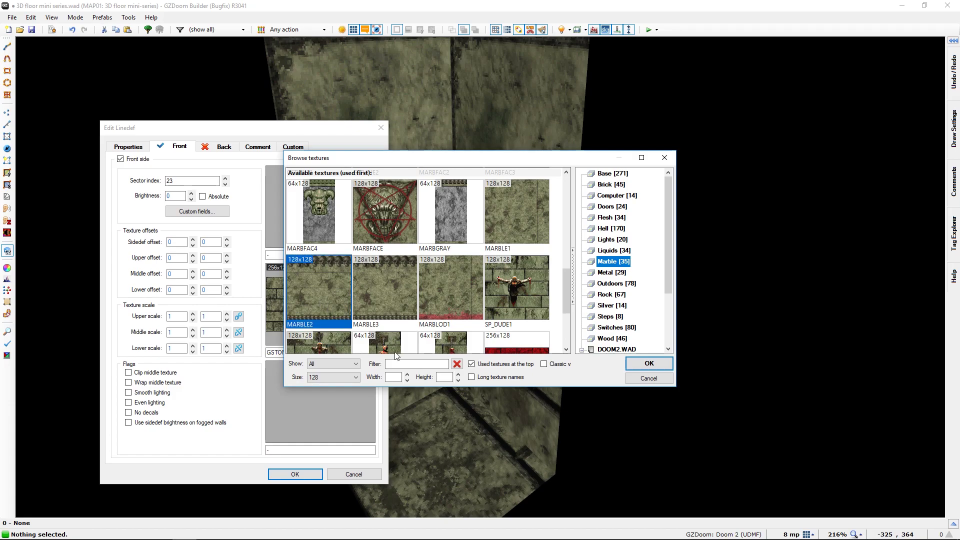
left_click(641, 365)
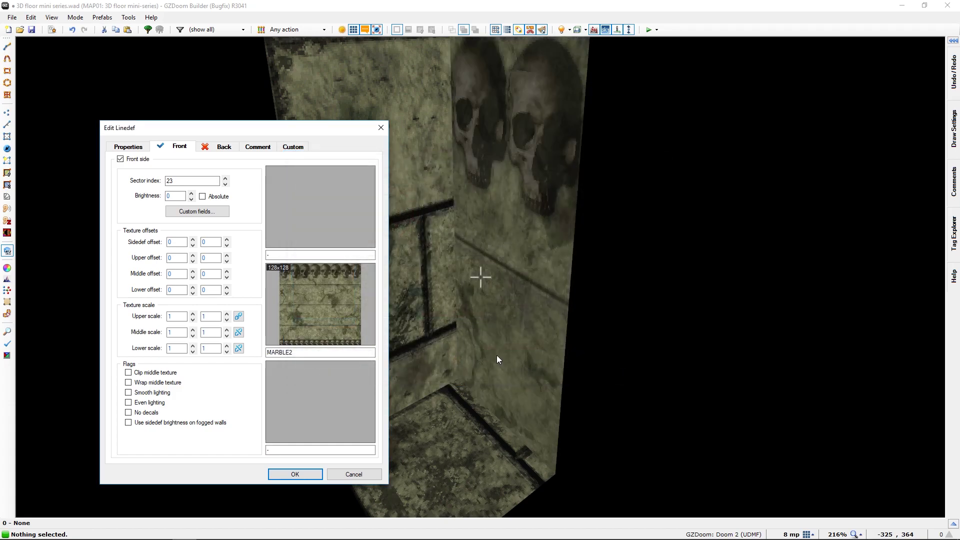
left_click(296, 474)
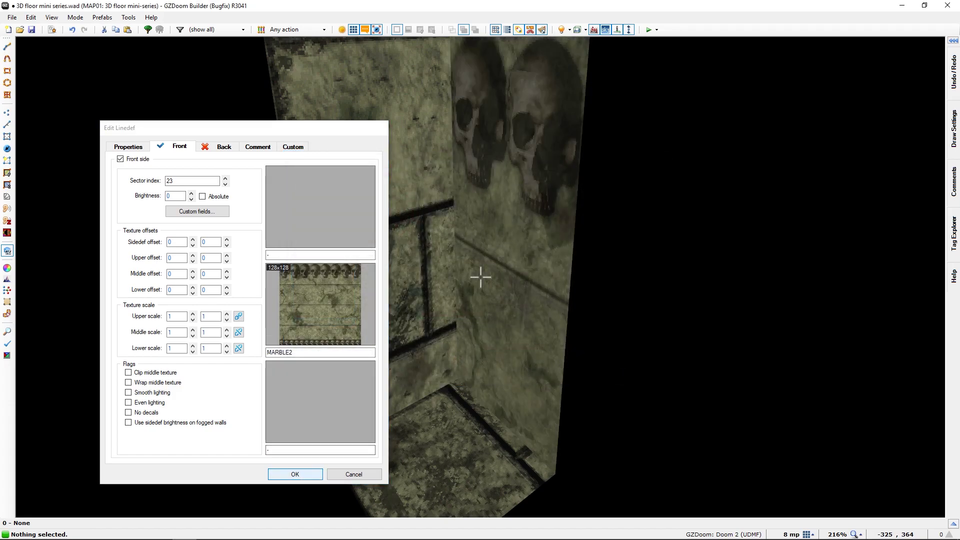
Copy the MARBLE2 texture and paste it onto the remaining inner walls of the same control sector.
key("ctrl+c")
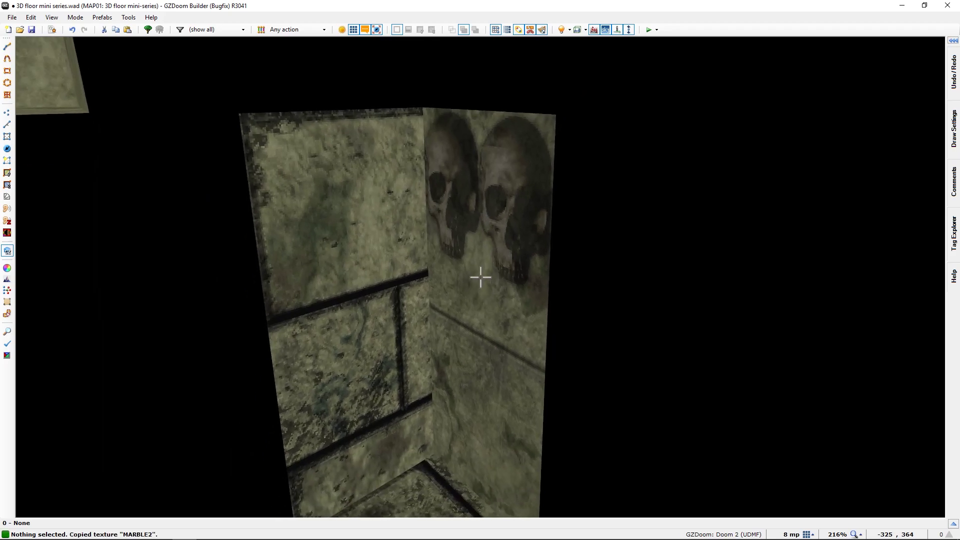
key("ctrl+v")
key("d")
key("ctrl+v")
key("e")
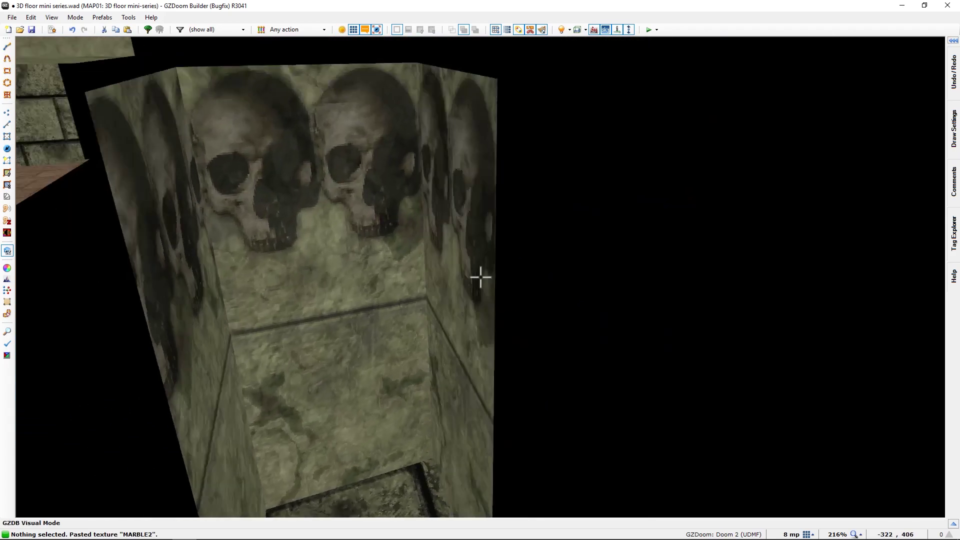
key("s")
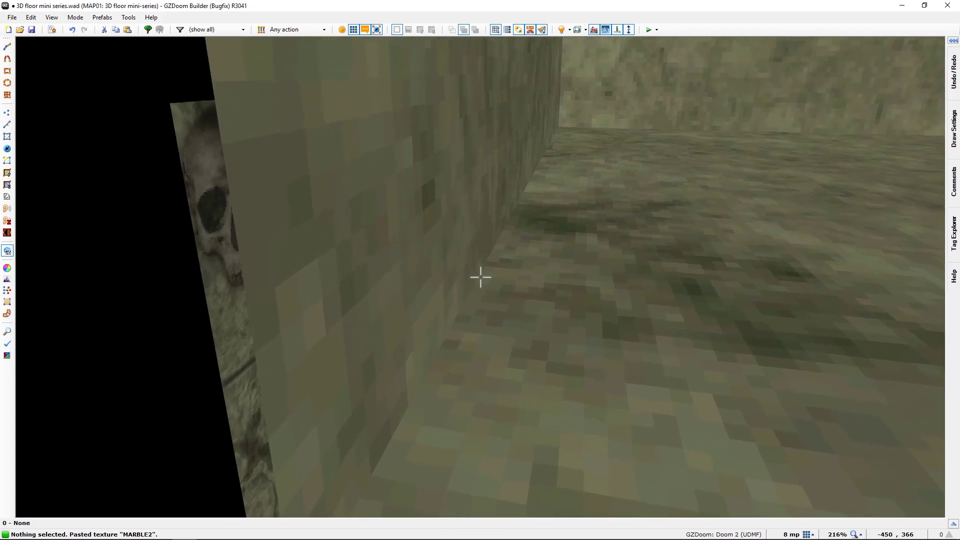
key("d")
key("s")
key("ctrl+v")
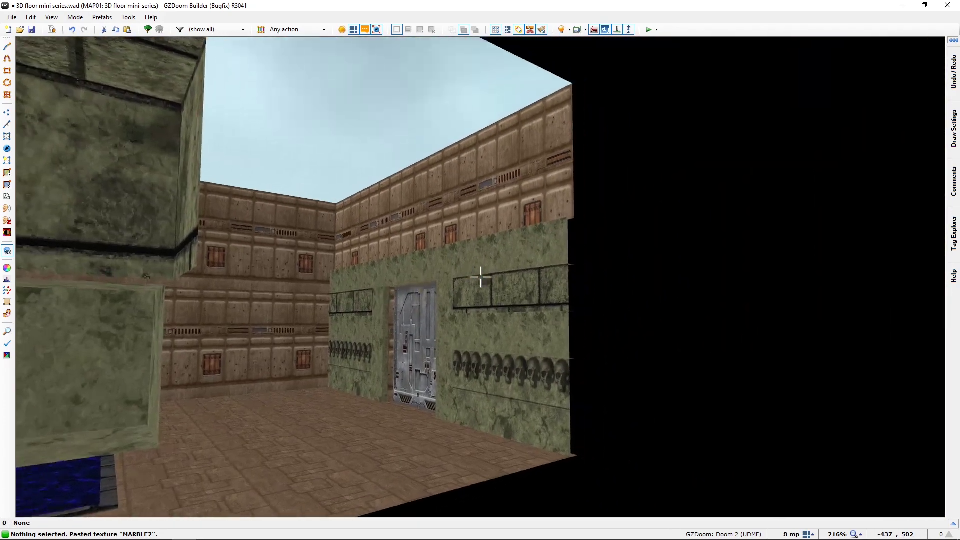
Try shifting the textures of the 3D-floor wall on the door's right side to offsets 0, 24.
key("e")
key("s")
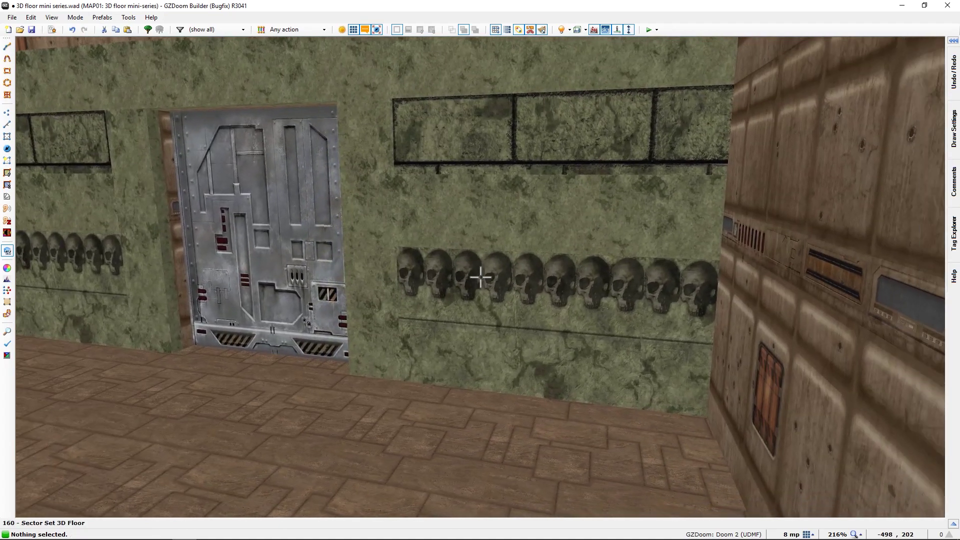
key("s")
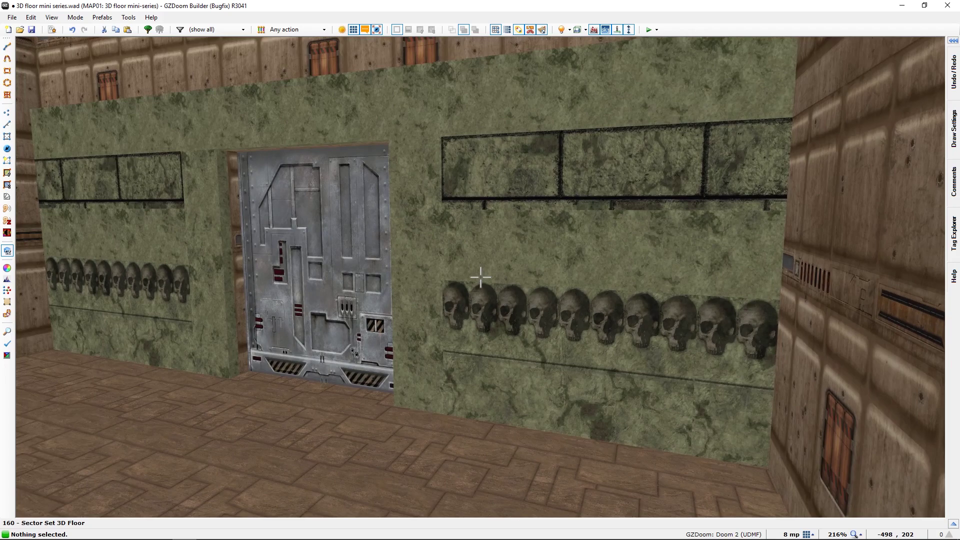
key("Down")
key("Down")
key("Down")
key("Down")
key("Down")
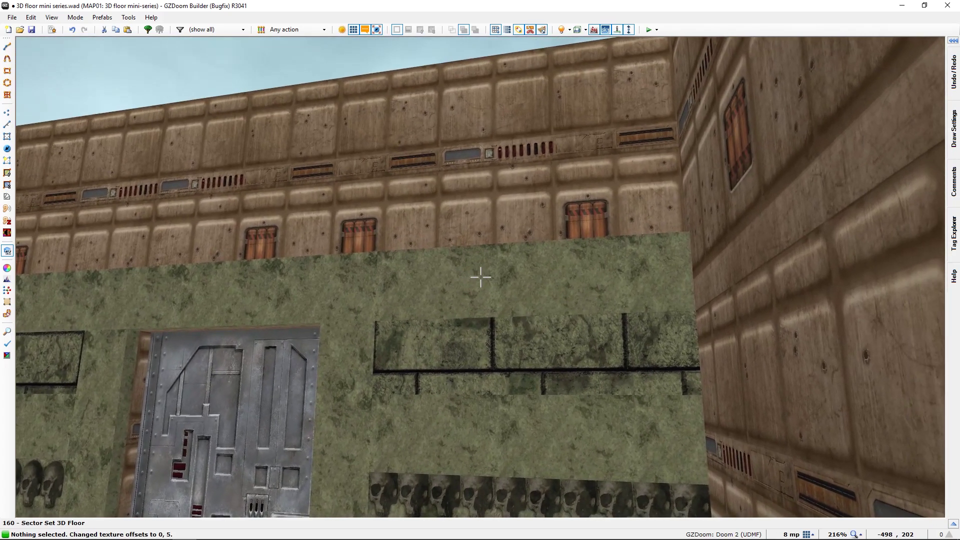
key("Down")
key("Down")
key("Down")
key("Down")
key("Down")
key("Down")
key("Down")
key("Down")
key("Down")
key("Down")
key("Down")
key("Down")
key("Down")
key("Down")
key("Down")
key("Down")
key("Down")
key("Down")
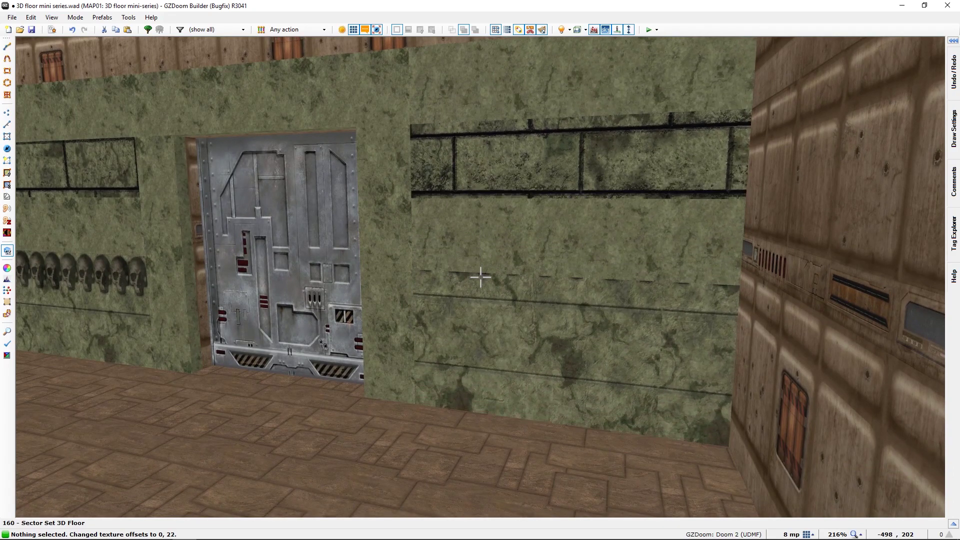
key("Down")
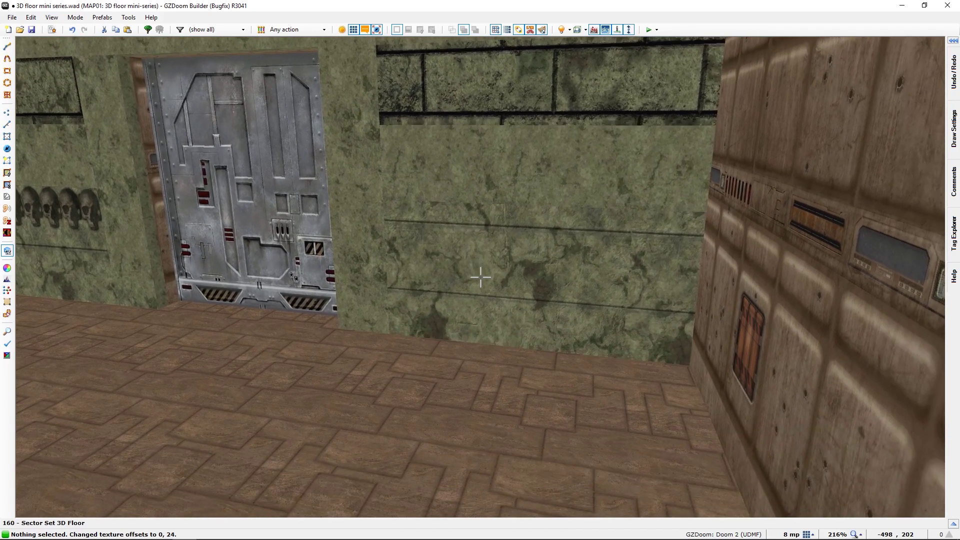
Set the texture offsets of the wall on the door's right side to 0, -73, moving the skull rows out of sight.
key("Up")
key("Up")
key("Up")
key("Up")
key("Up")
key("Up")
key("Up")
key("Up")
key("Up")
key("Up")
key("Up")
key("Up")
key("Up")
key("Up")
key("Up")
key("Up")
key("Up")
key("Up")
key("Up")
key("Up")
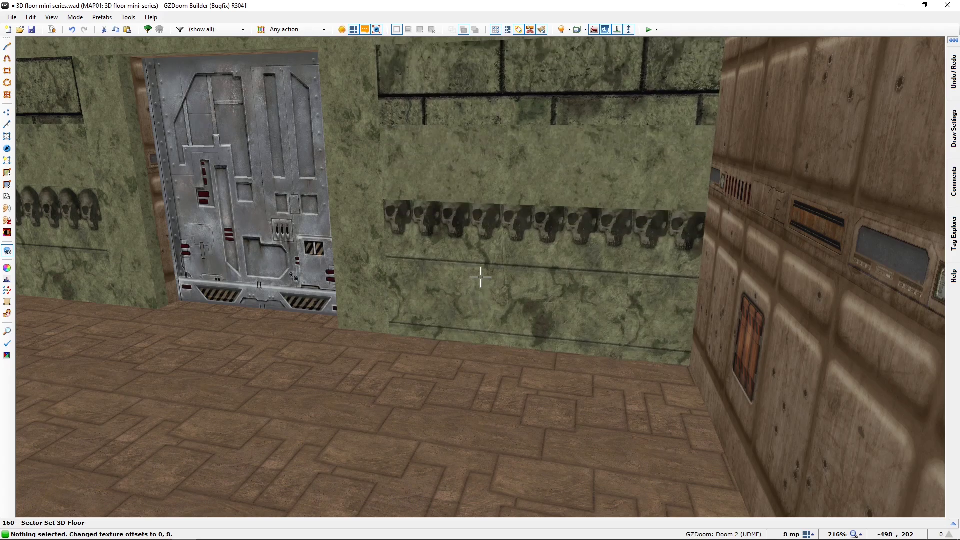
key("Up")
key("Up")
key("Up")
key("Up")
key("Up")
key("Up")
key("Up")
key("Up")
key("Up")
key("Up")
key("Up")
key("Up")
key("Up")
key("Up")
key("Up")
key("Up")
key("Up")
key("Up")
key("Up")
key("Up")
key("Up")
key("Up")
key("Up")
key("Up")
key("Up")
key("Up")
key("Up")
key("Up")
key("Up")
key("Up")
key("Up")
key("Up")
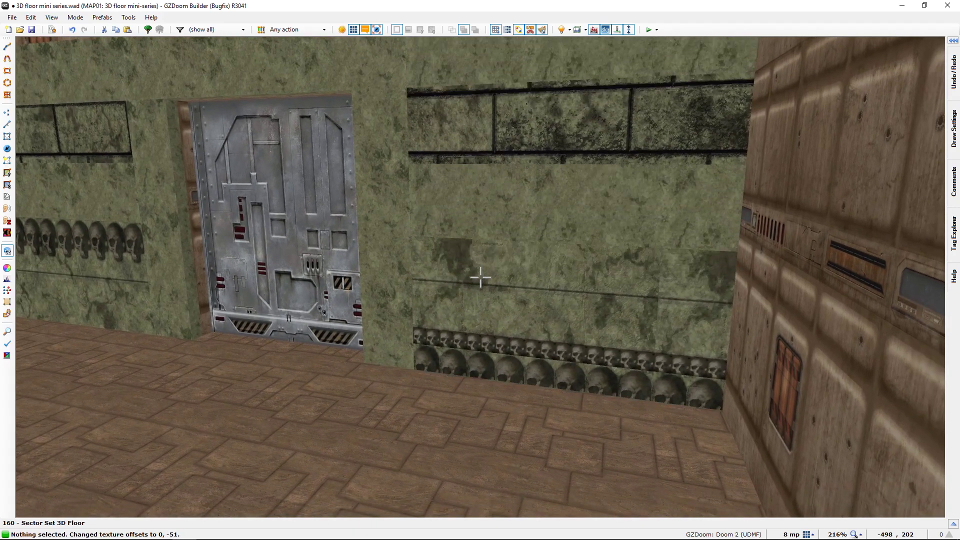
key("Up")
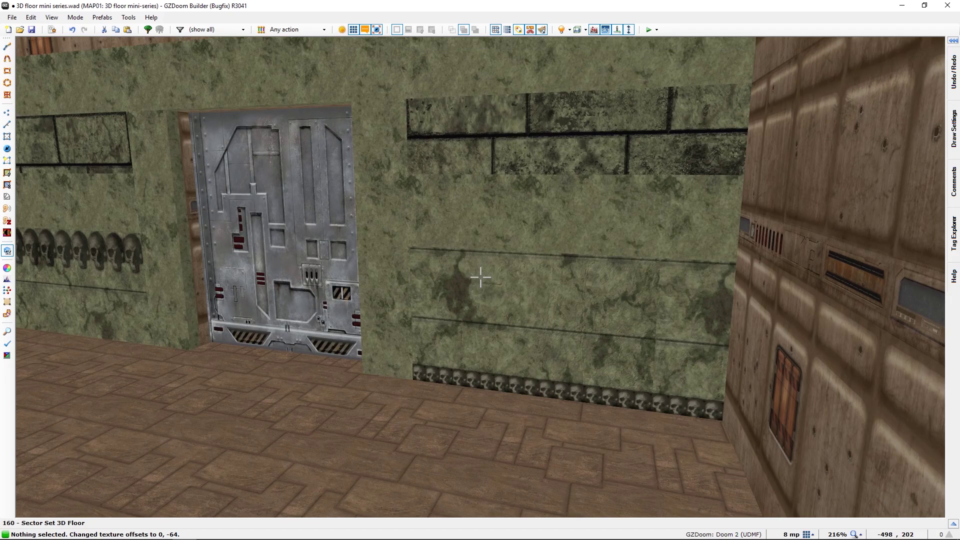
key("s")
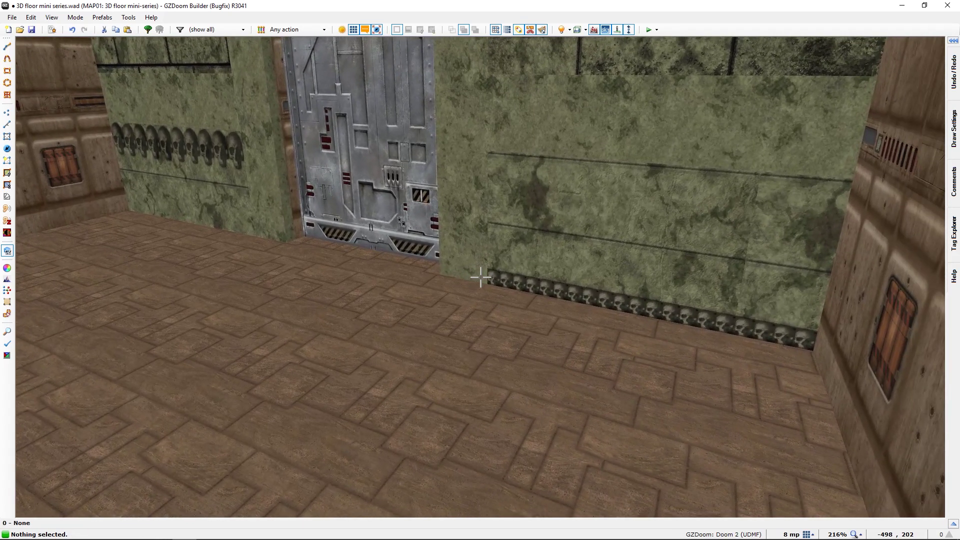
key("s")
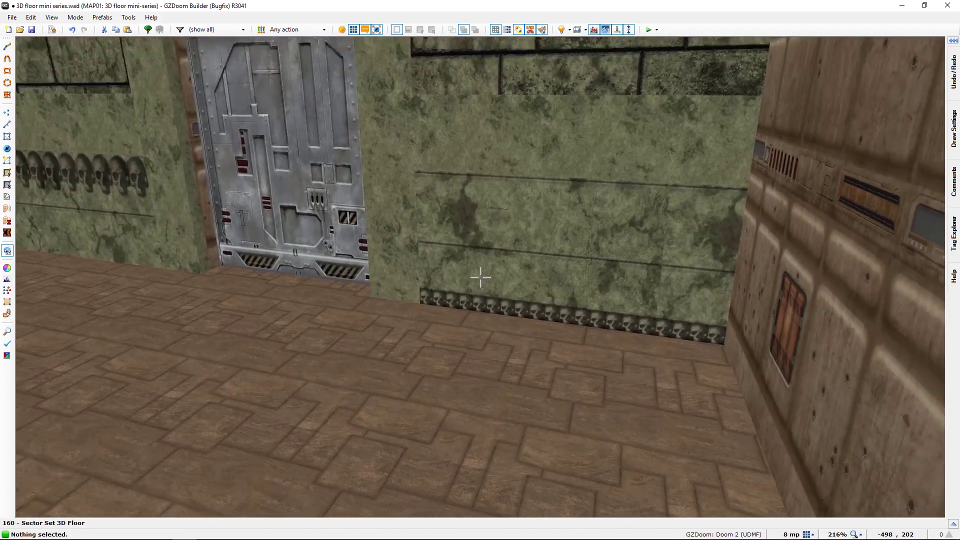
key("Down")
key("Down")
key("Down")
key("Down")
key("Down")
key("Down")
key("Down")
key("Down")
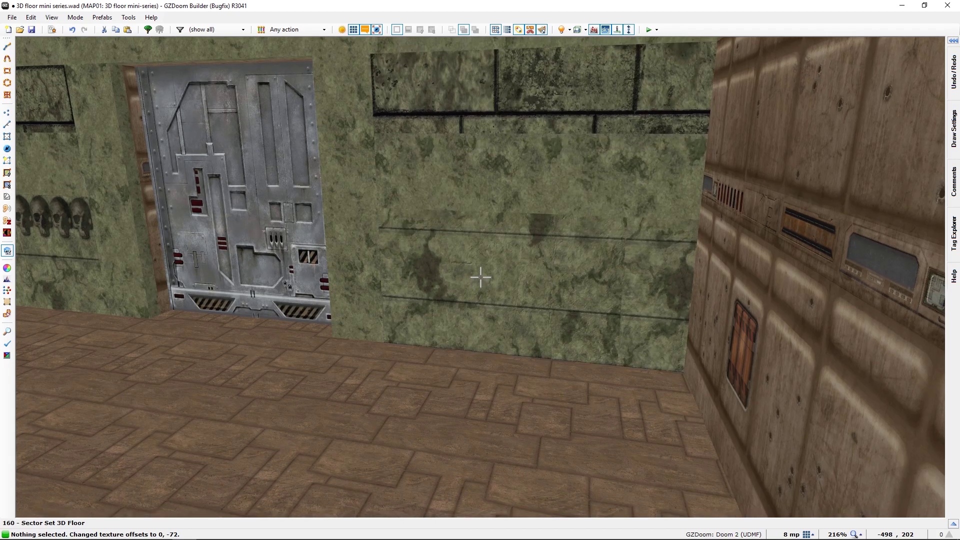
key("Down")
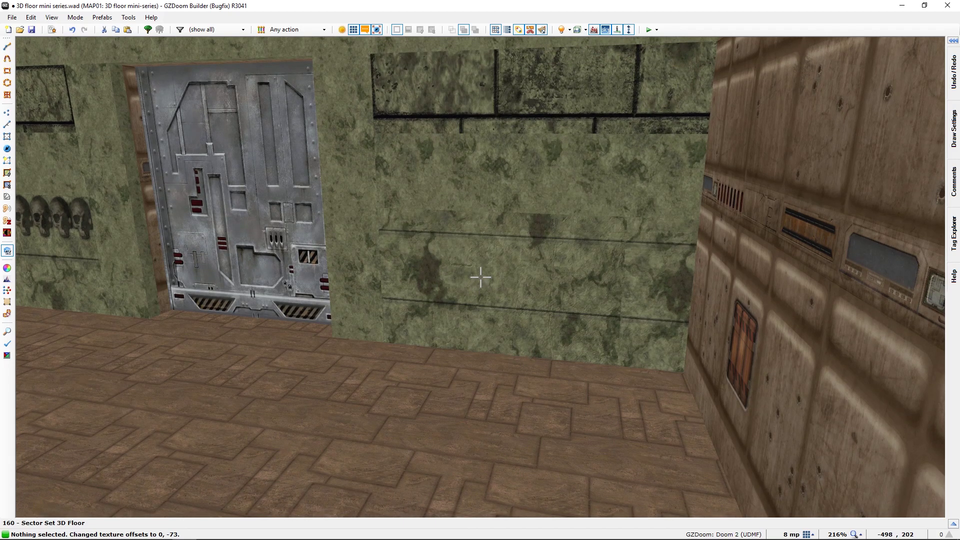
Auto-align the textures of the wall on the door's right side in both X and Y.
key("s")
key("w")
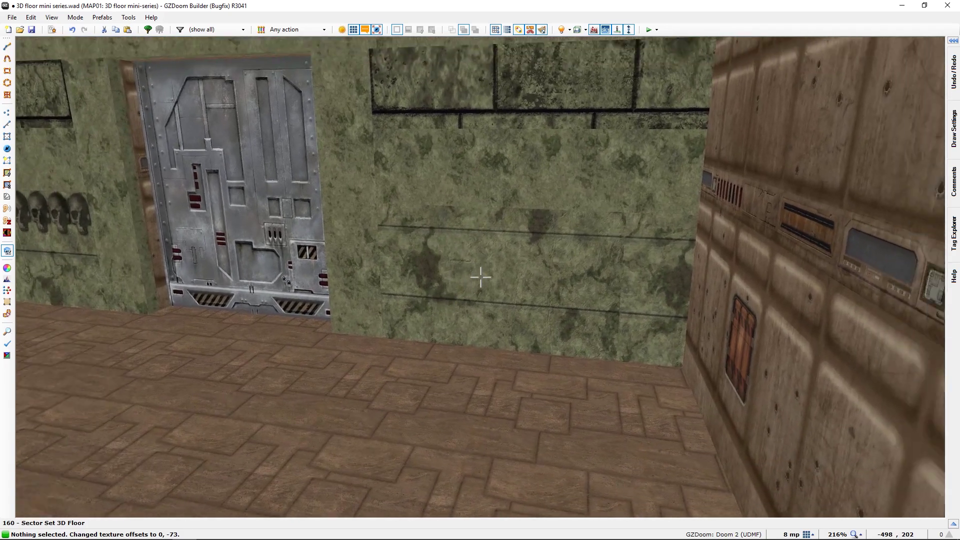
key("ctrl+a")
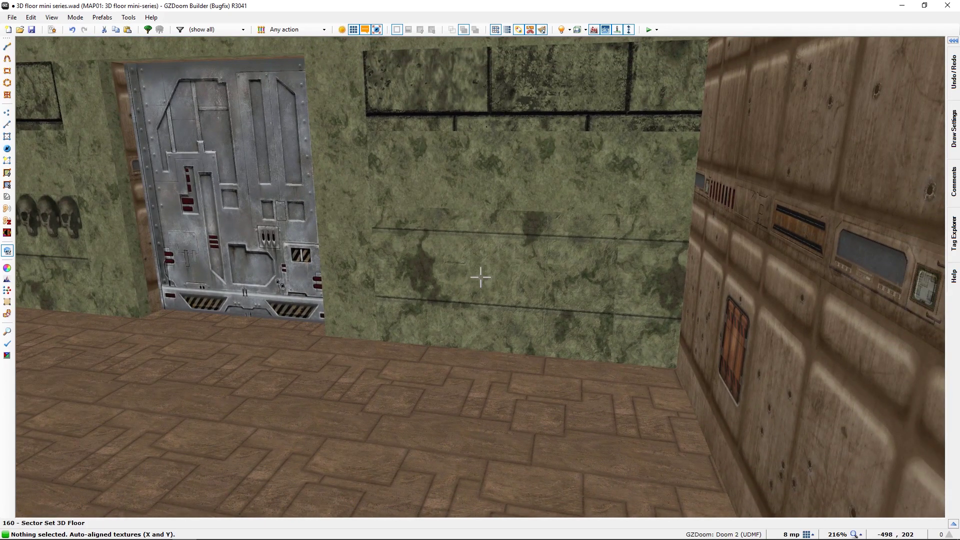
Paste the texture offsets 0, -73 onto the 3D-floor wall on the door's left side.
key("ctrl+shift+v")
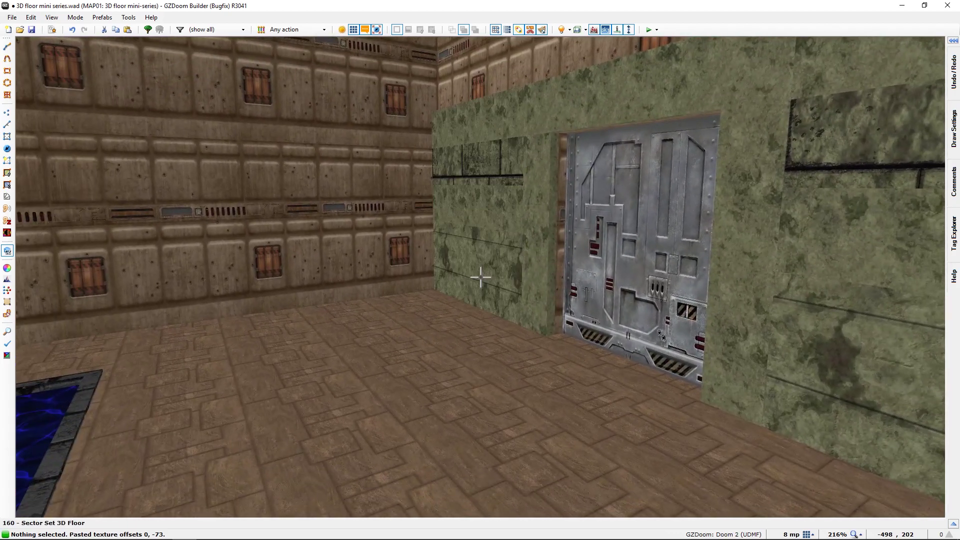
key("s")
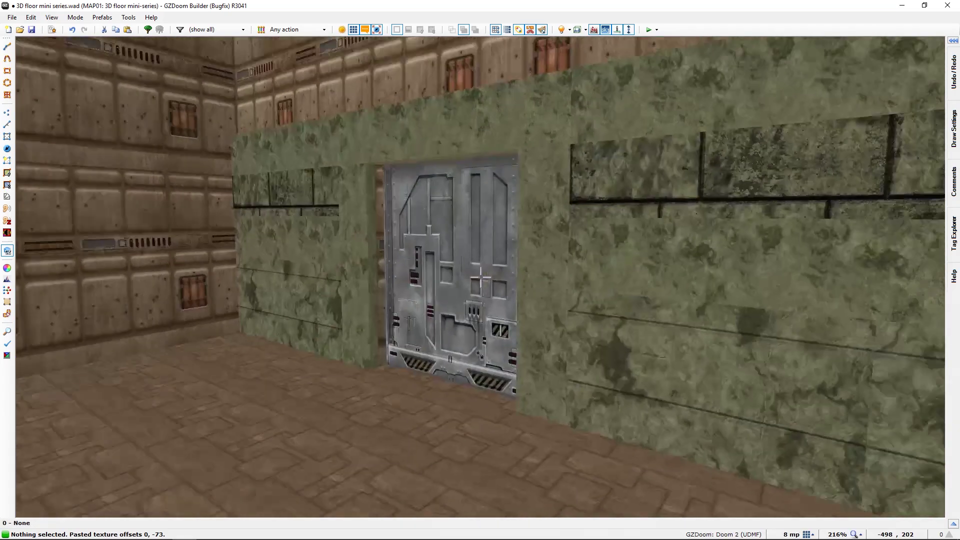
key("d")
key("e")
key("a")
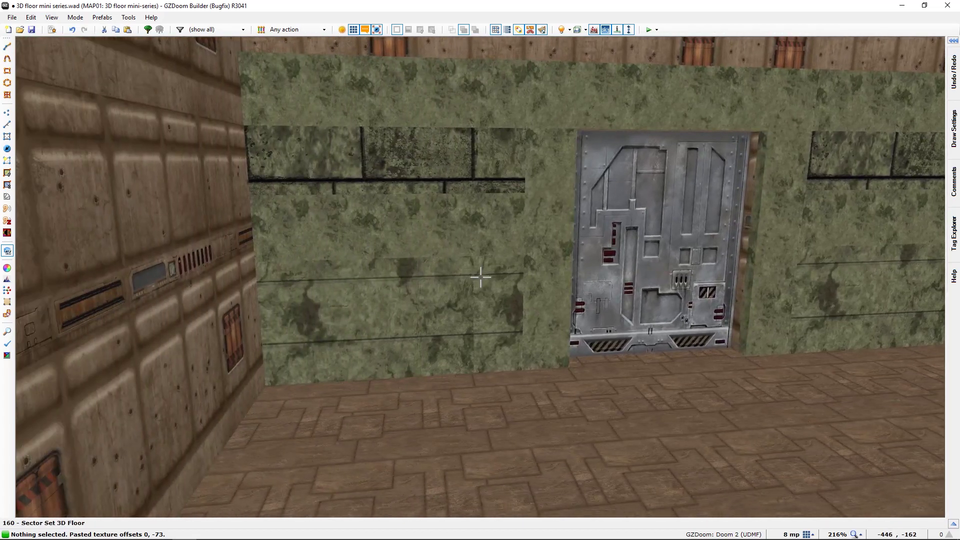
Replace the MARBLE2 texture on the lowest wall section at the door's right side with MARBGRAY from the Marble set.
key("d")
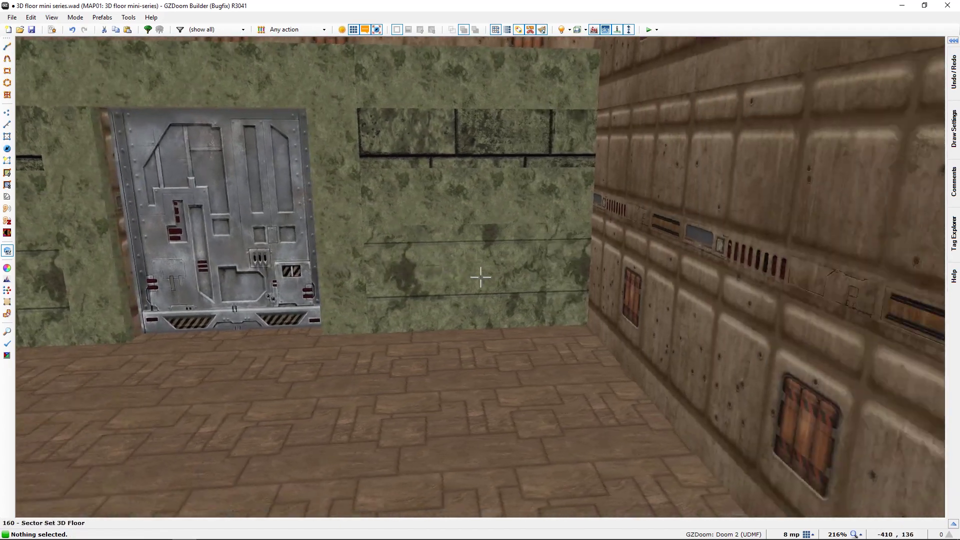
key("e")
key("d")
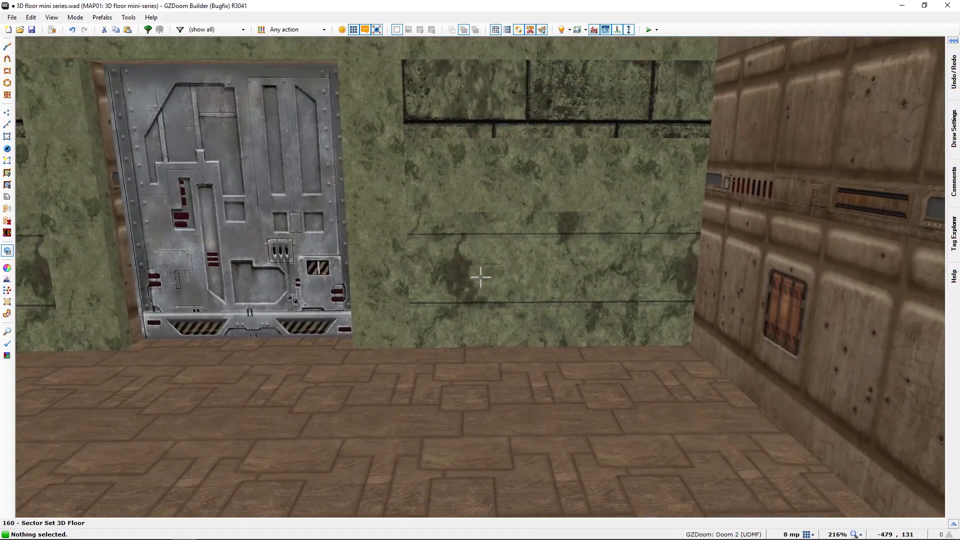
right_click(481, 278)
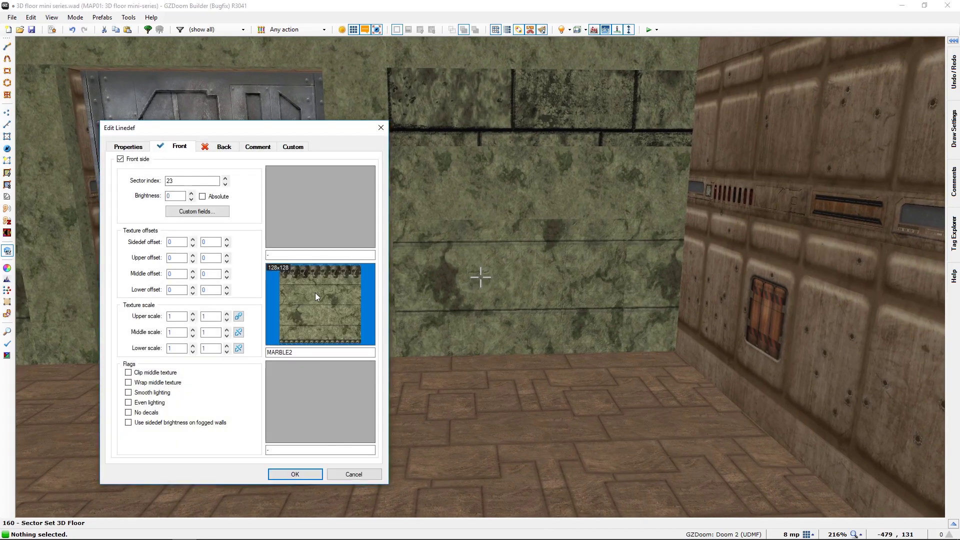
left_click(365, 290)
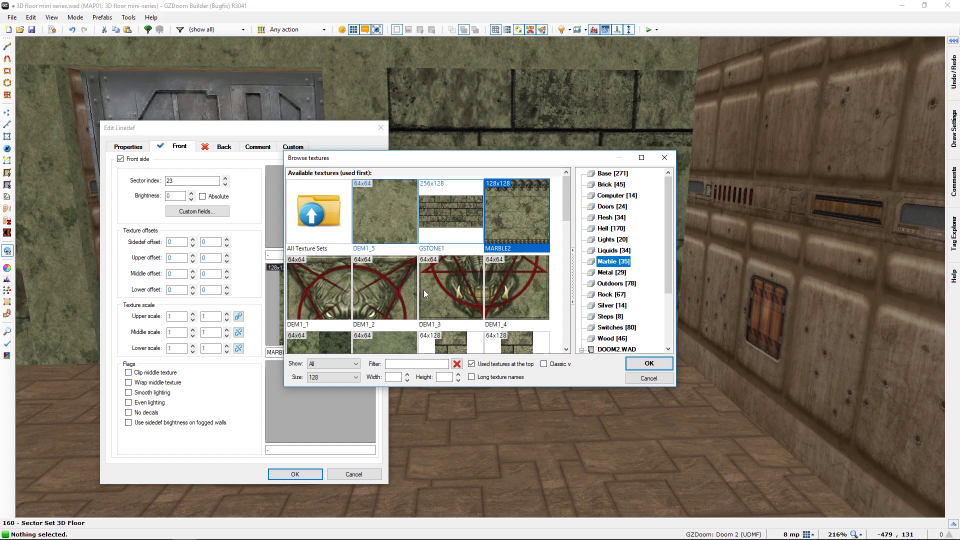
scroll(423, 290, "down", 1)
scroll(425, 293, "down", 1)
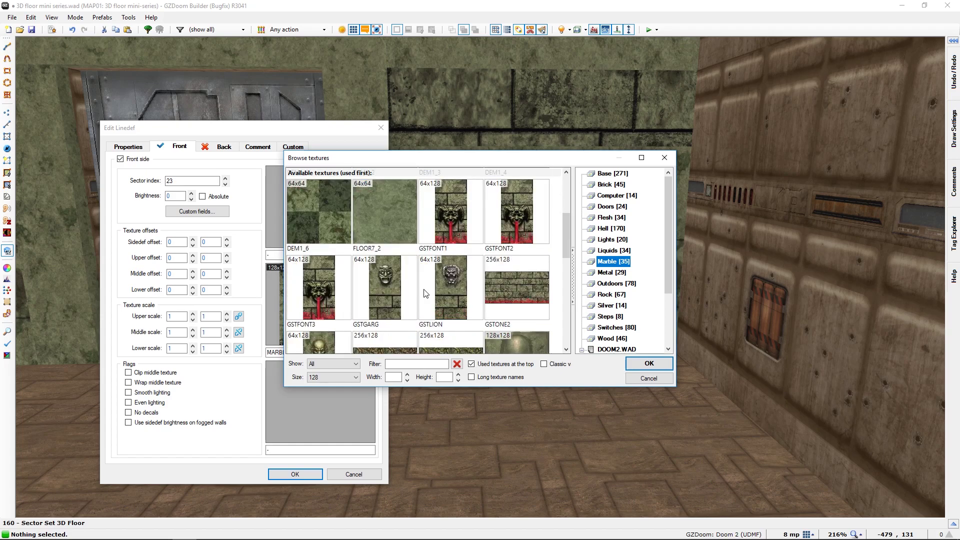
scroll(426, 294, "down", 2)
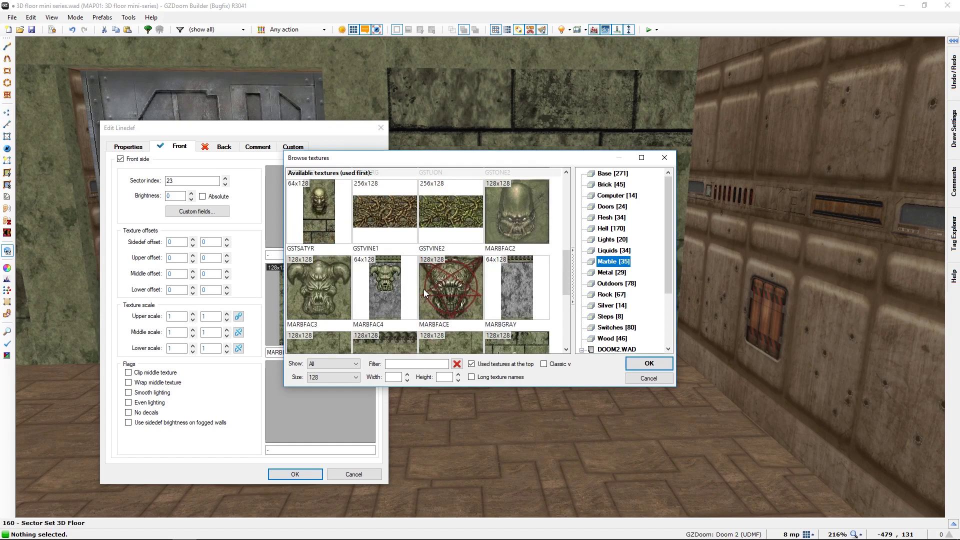
left_click(517, 283)
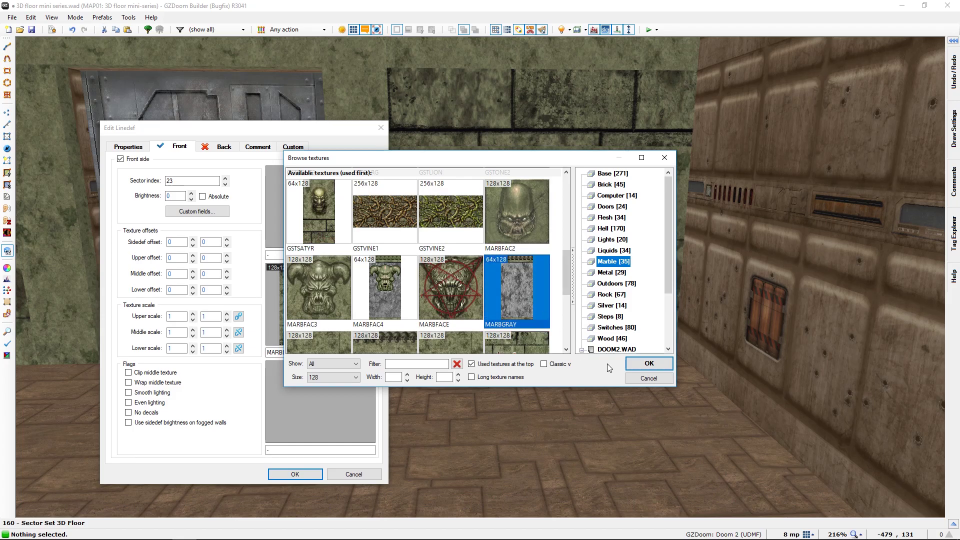
left_click(641, 364)
left_click(302, 474)
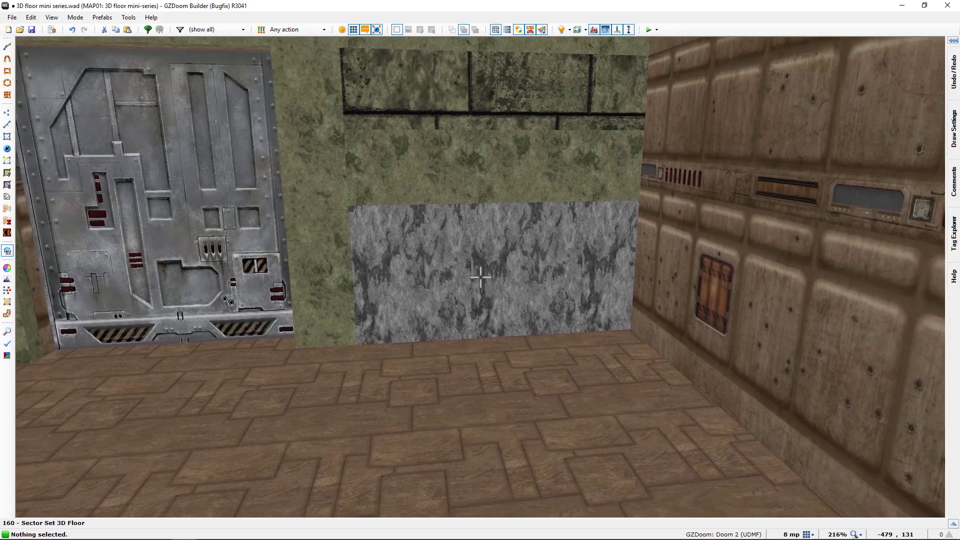
Set the texture offsets of the wall on the door's right side to 0, 15 and paste them onto the left side.
key("Down")
left_click_drag(481, 277, 481, 277)
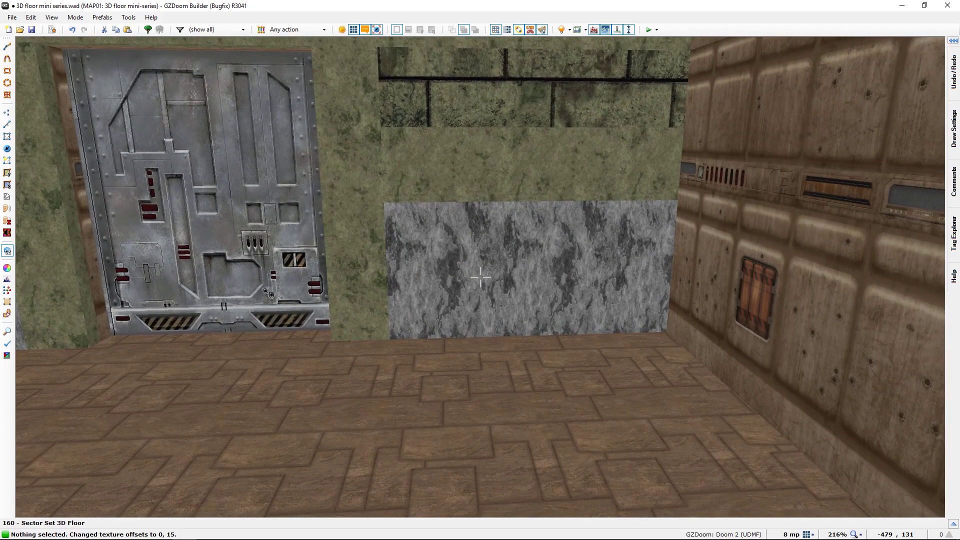
key("ctrl+shift+v")
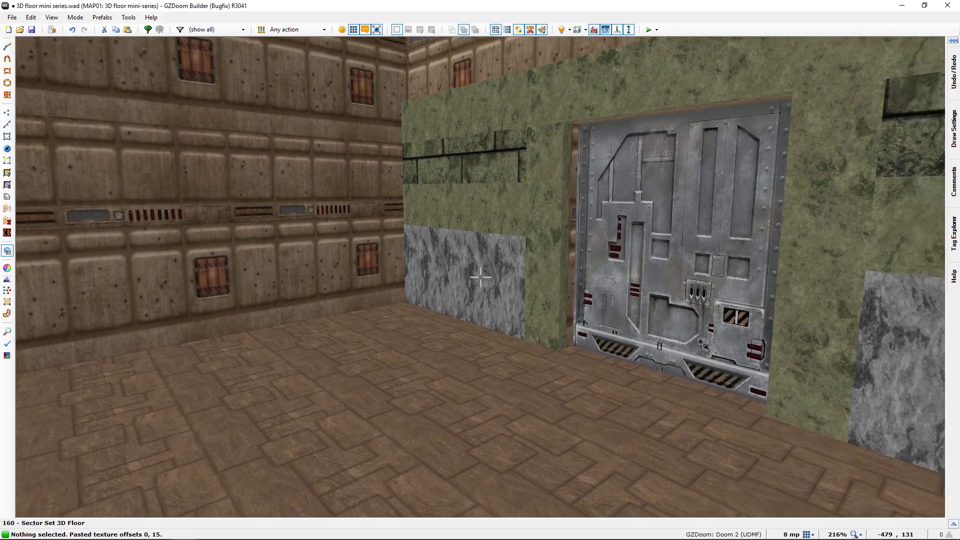
Examine the stacked wall sections on both sides of the door and their control sectors outside the room.
key("w")
key("s")
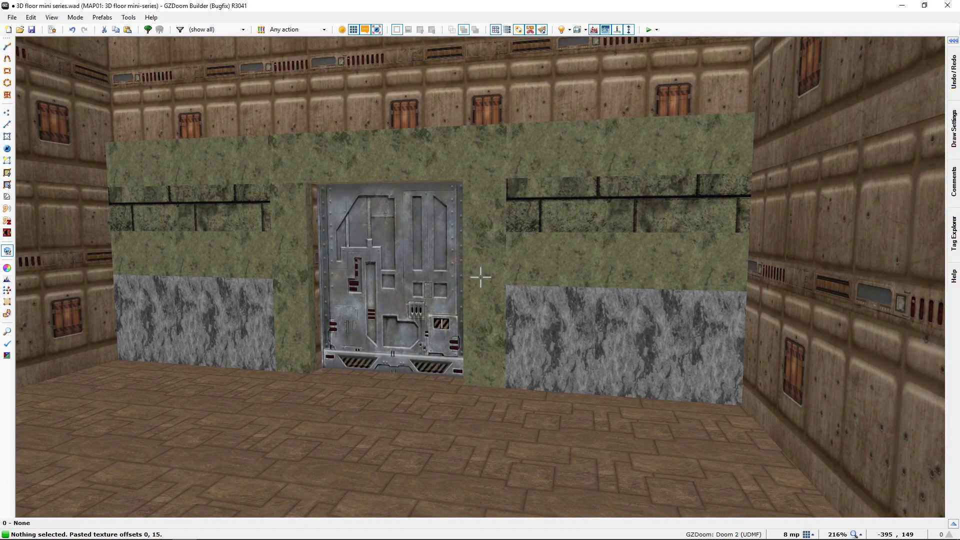
key("a")
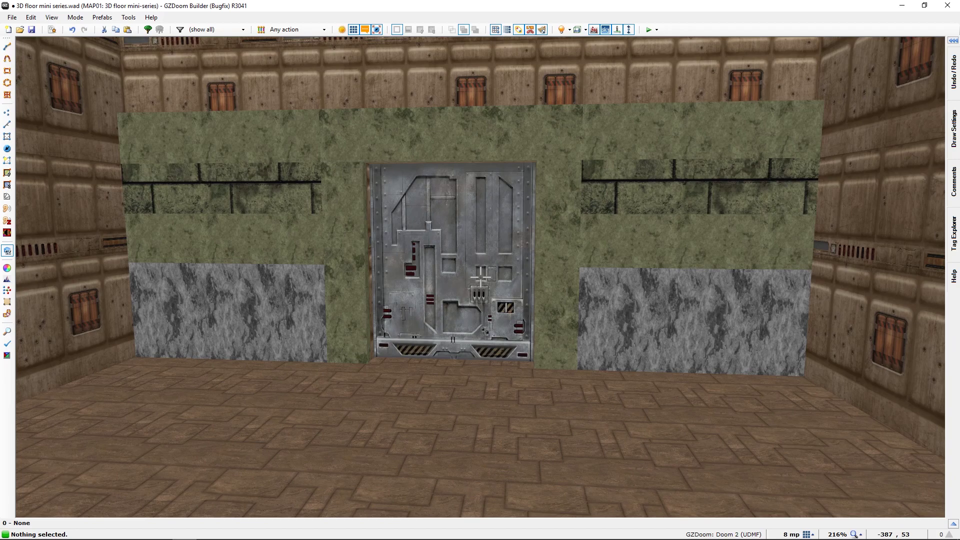
key("a")
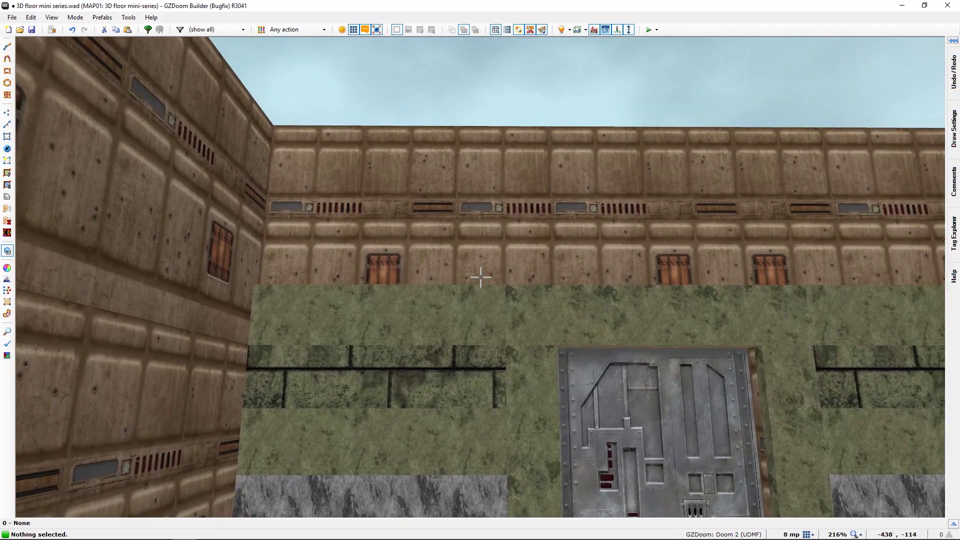
key("w")
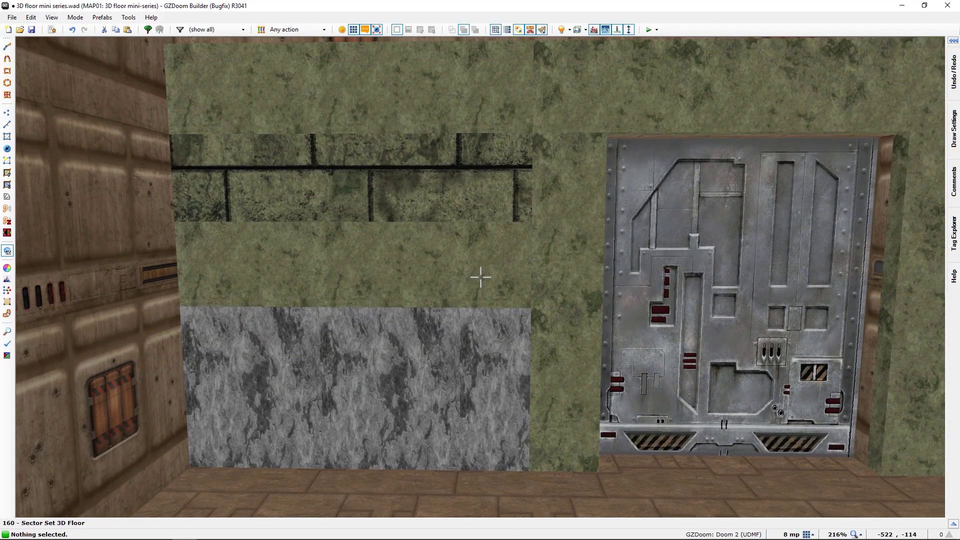
key("s")
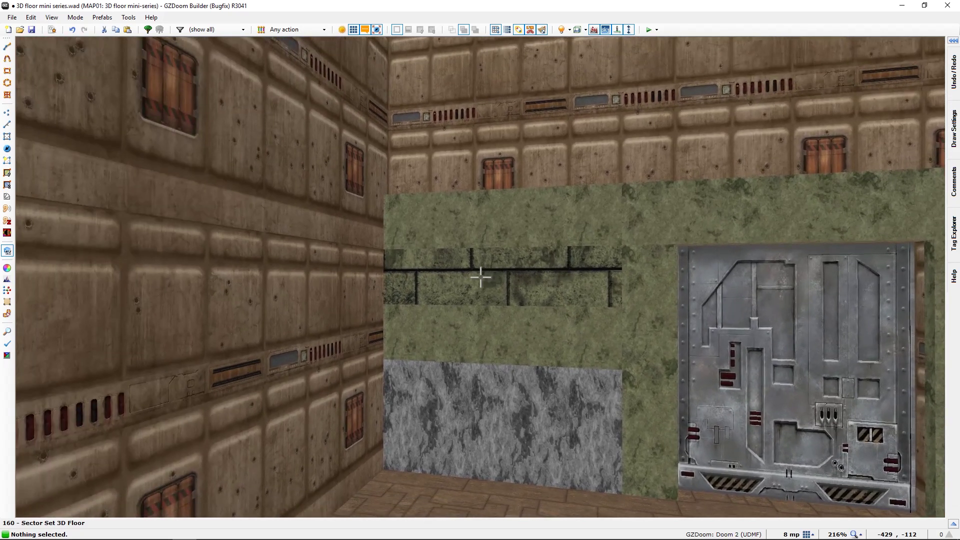
key("w")
key("s")
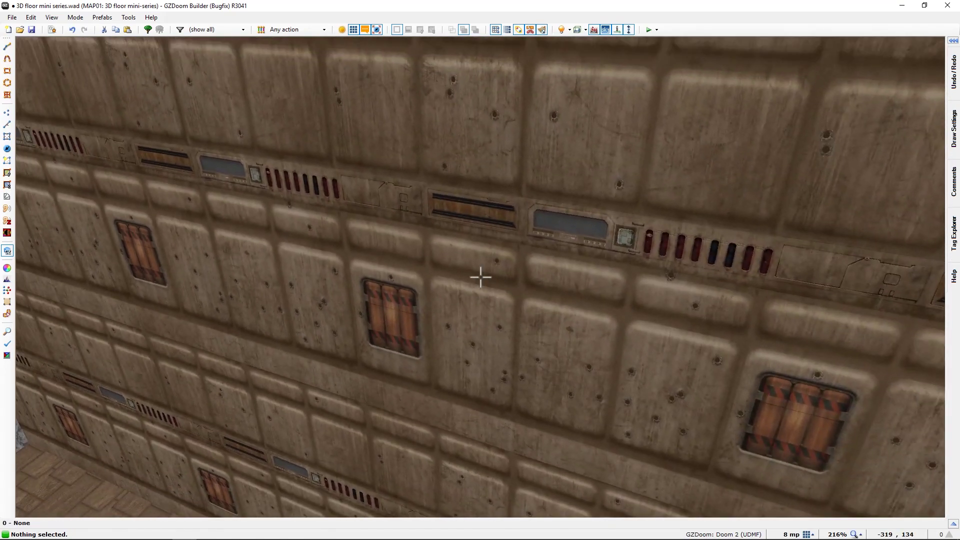
key("s")
key("w")
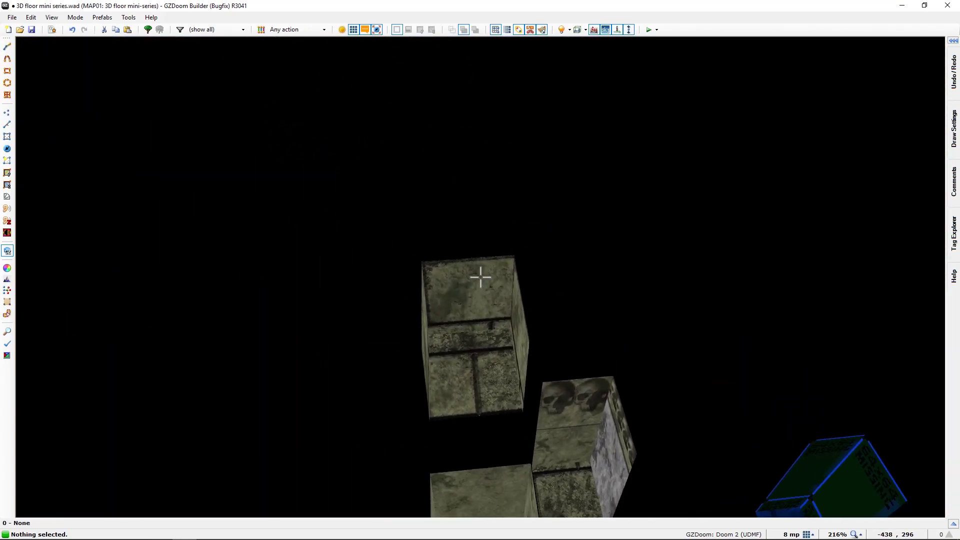
key("s")
key("d")
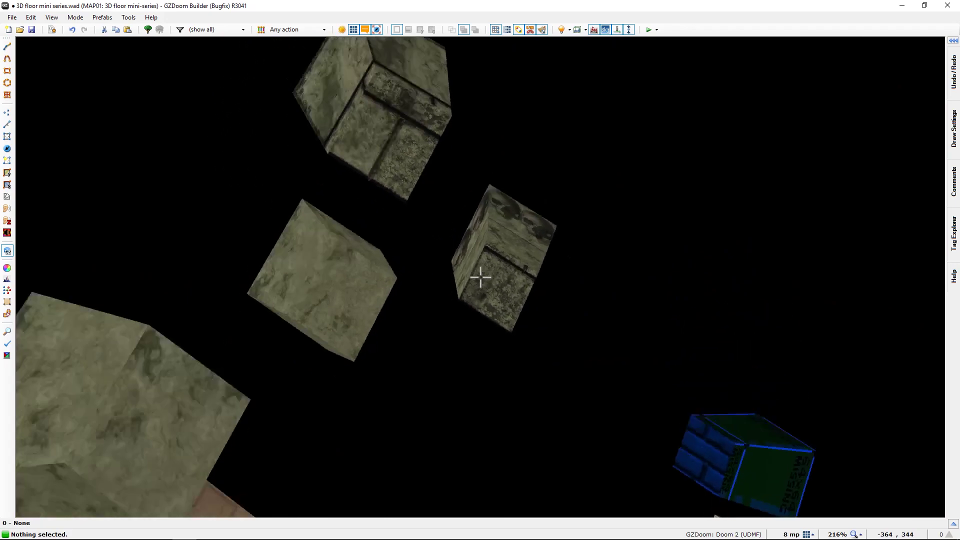
key("d")
key("s")
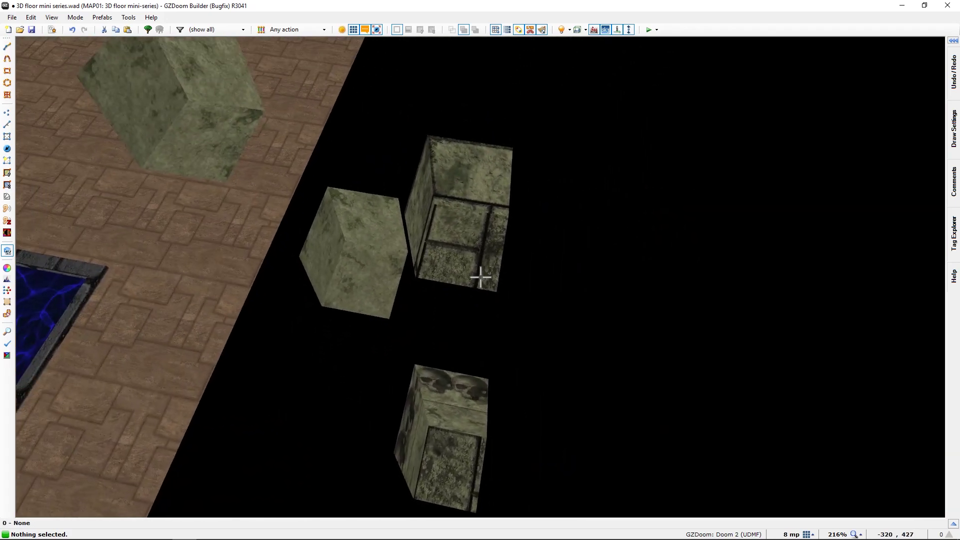
Display floor textures in the 2D map and duplicate the control sector commented Ceiling 128/Floor 96, placing the copy directly above it.
key("a")
key("q")
key("q")
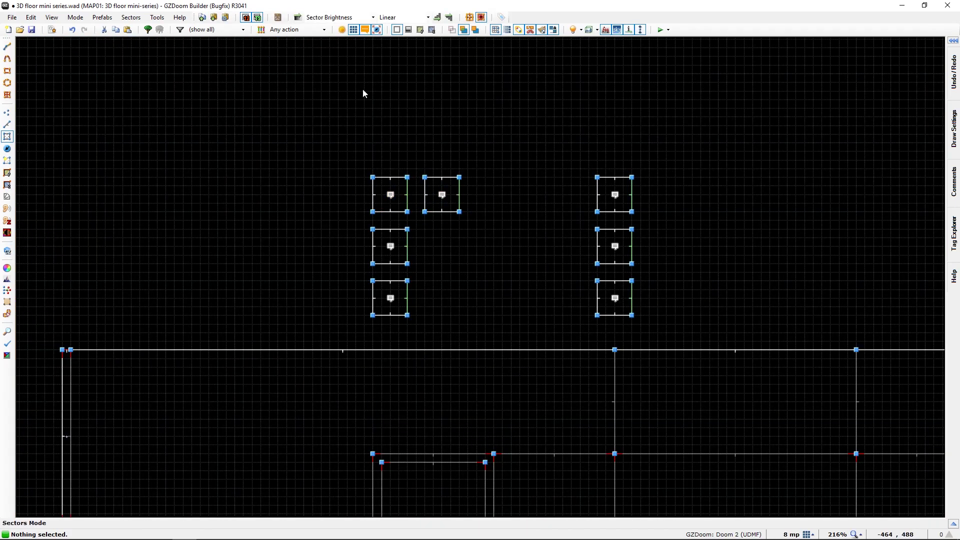
left_click(420, 30)
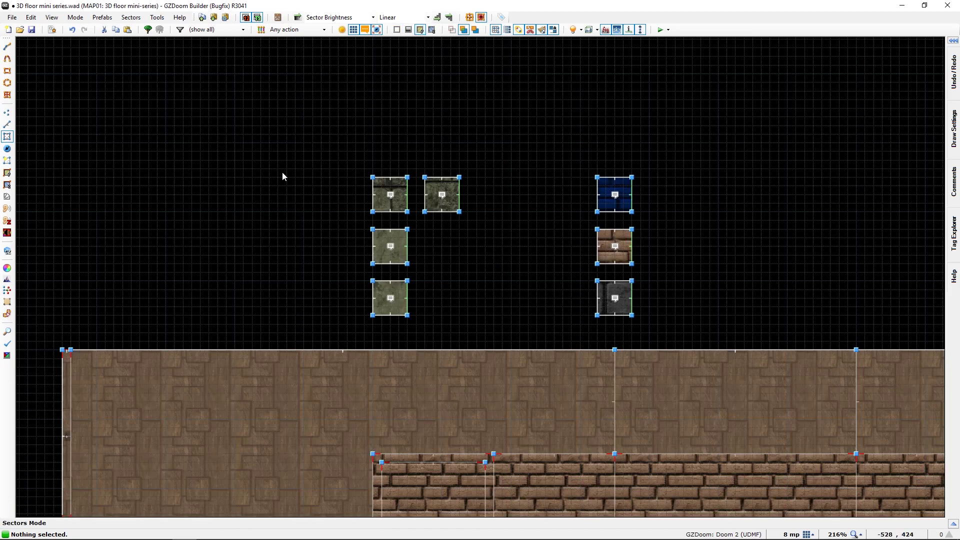
mouse_move(439, 203)
mouse_move(393, 201)
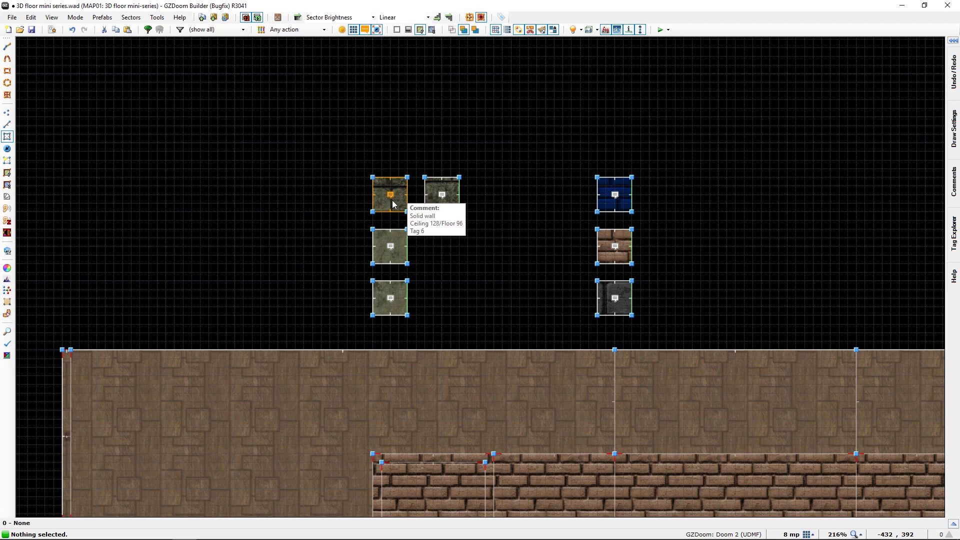
left_click(392, 203)
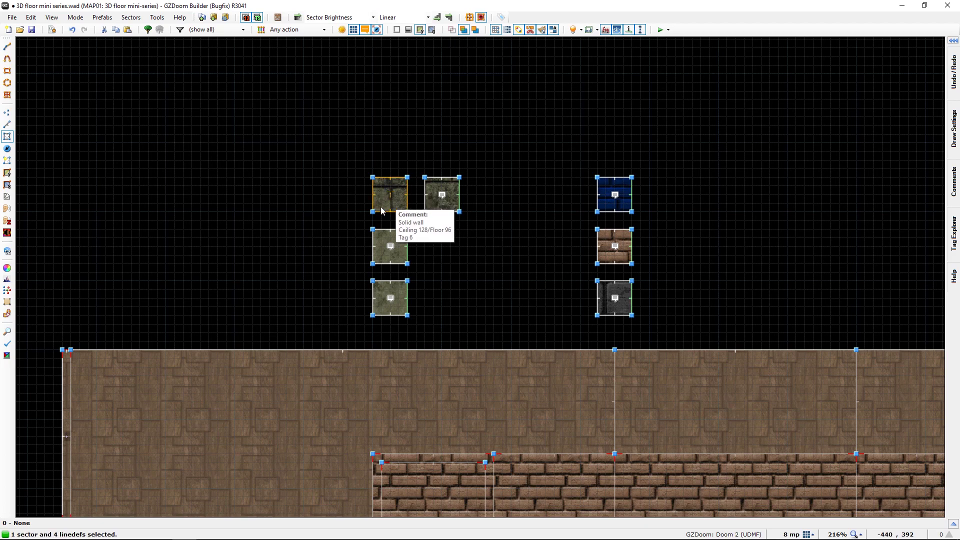
key("ctrl+c")
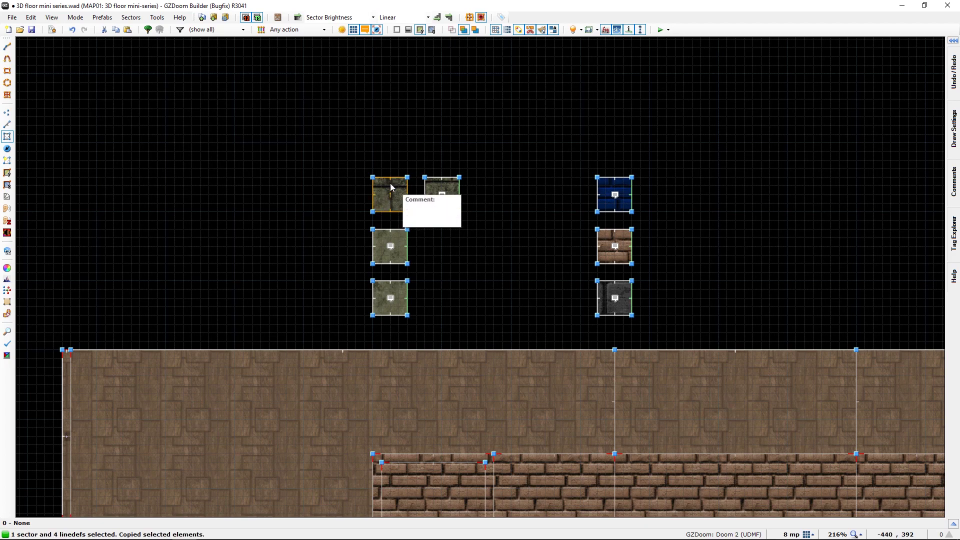
key("ctrl+v")
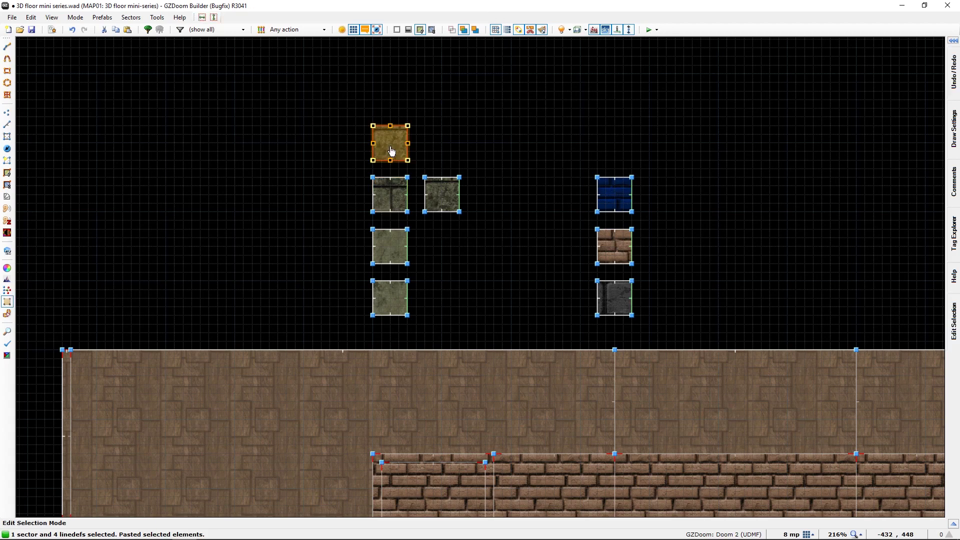
left_click(391, 147)
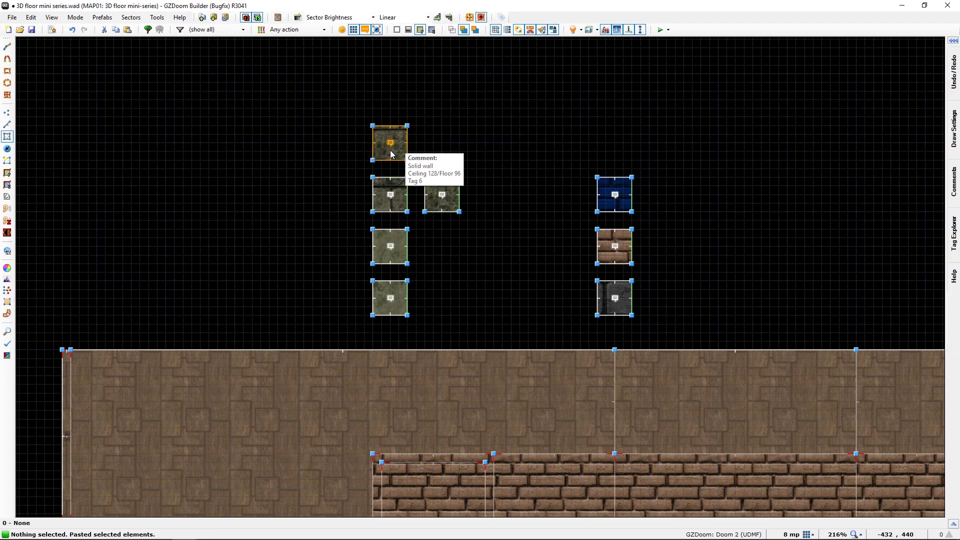
Select the copied control sector's floor and ceiling in the 3D view and raise them together, bringing the ceiling to 176.
key("q")
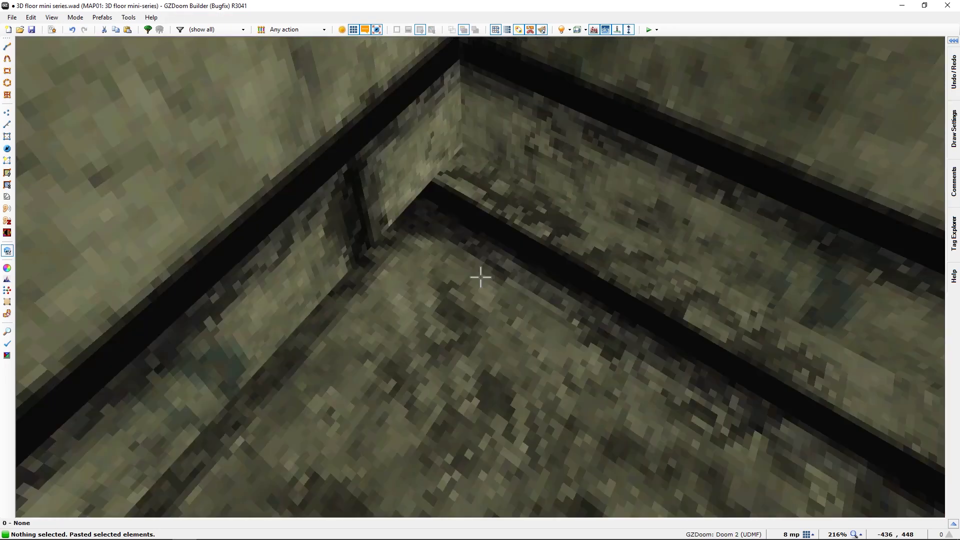
key("d")
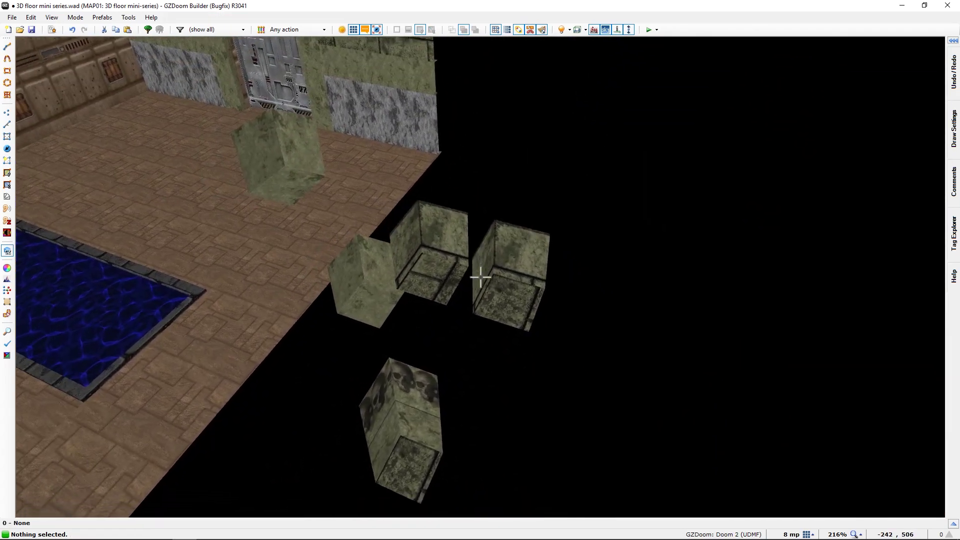
key("e")
left_click(481, 277)
key("e")
key("d")
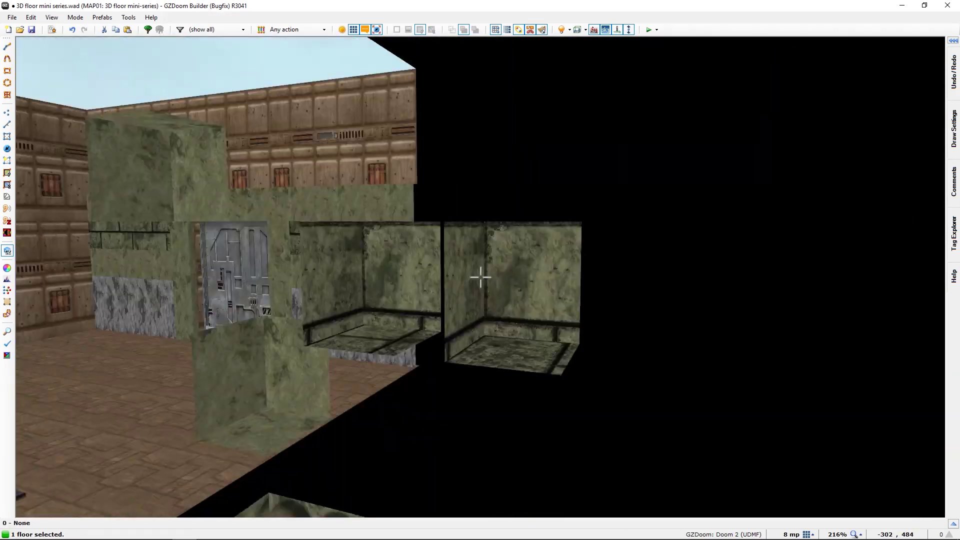
key("e")
key("d")
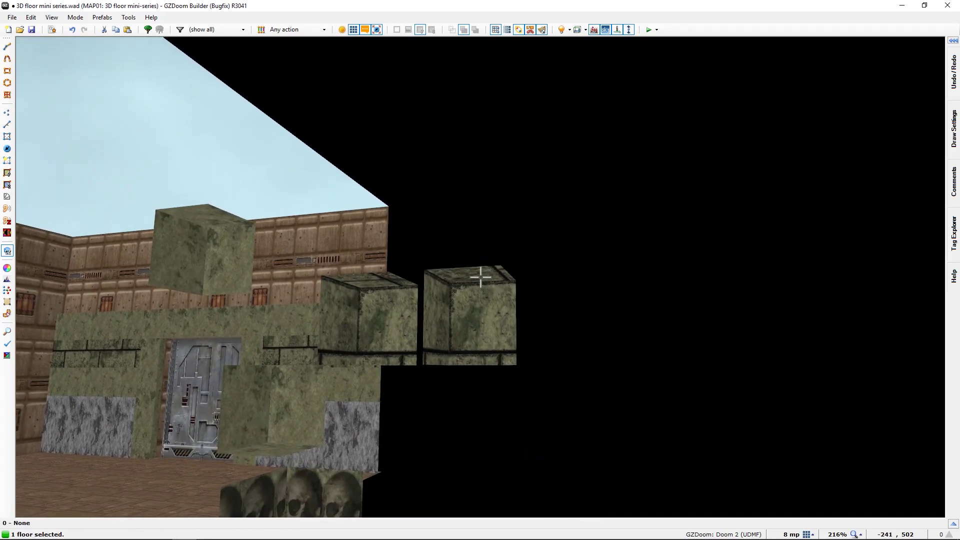
left_click(480, 277)
key("s")
key("e")
scroll(481, 278, "up", 1)
scroll(480, 277, "up", 5)
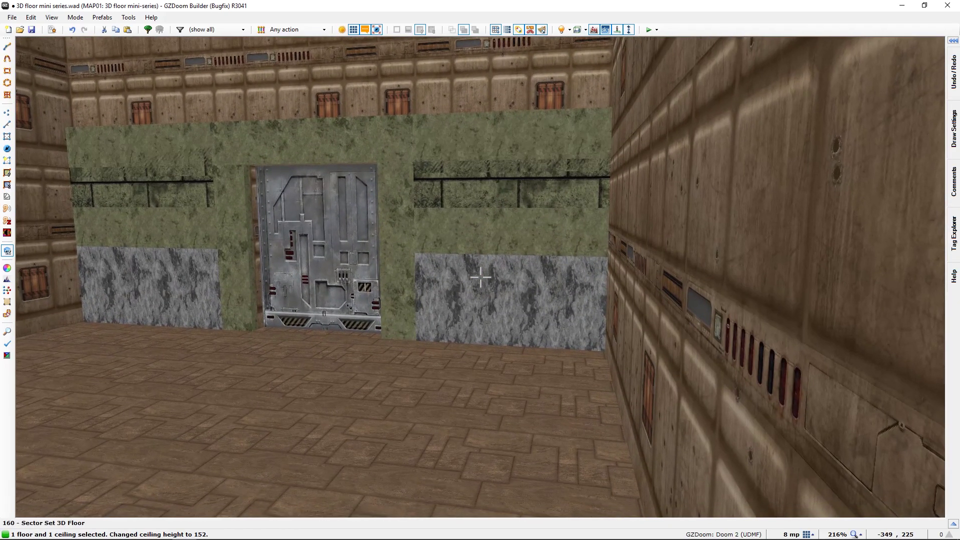
key("w")
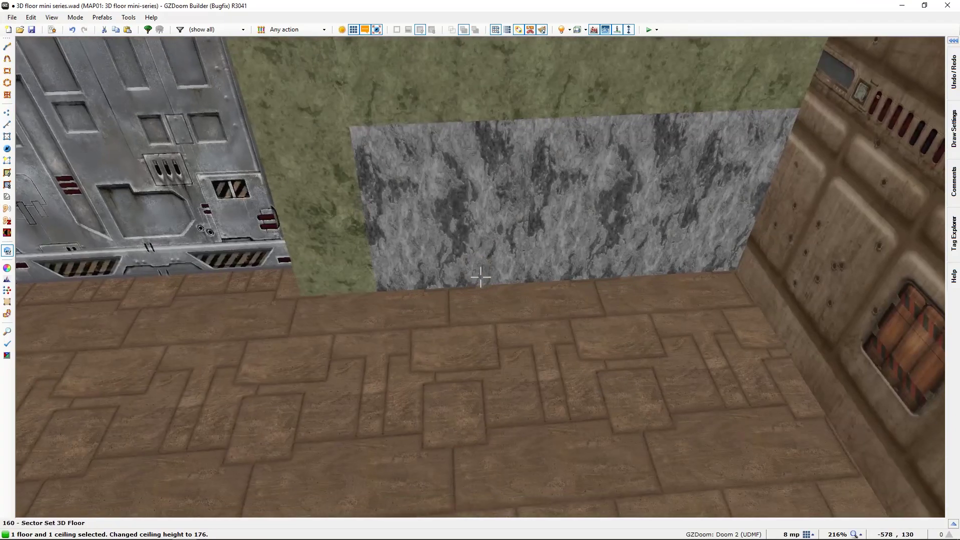
Raise the selected floor and ceiling of the copied control sector together, bringing the ceiling to 192.
key("s")
key("w")
scroll(480, 277, "up", 2)
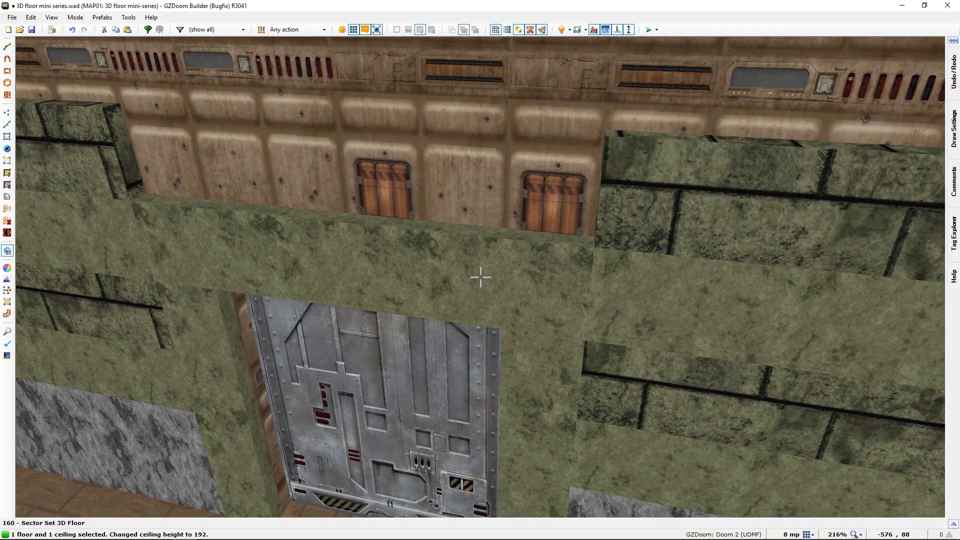
key("s")
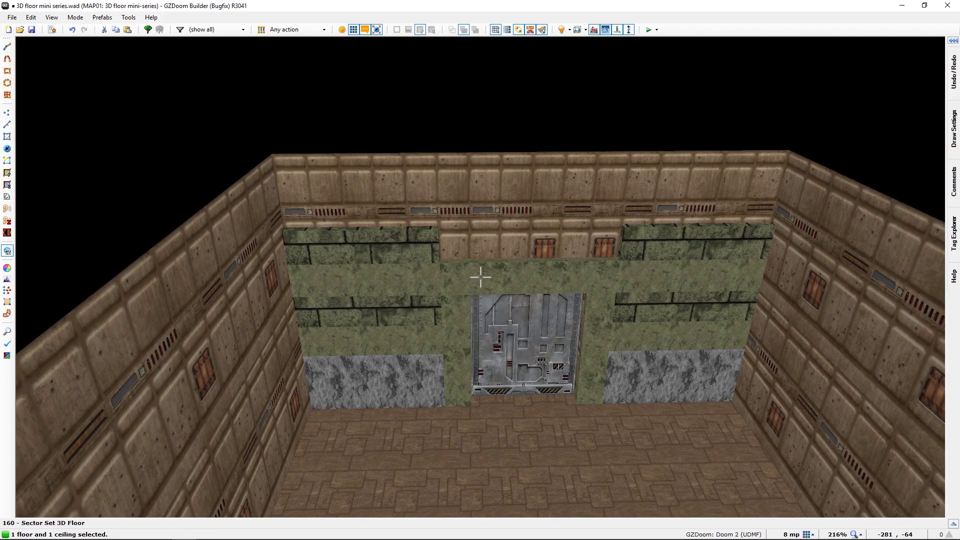
key("w")
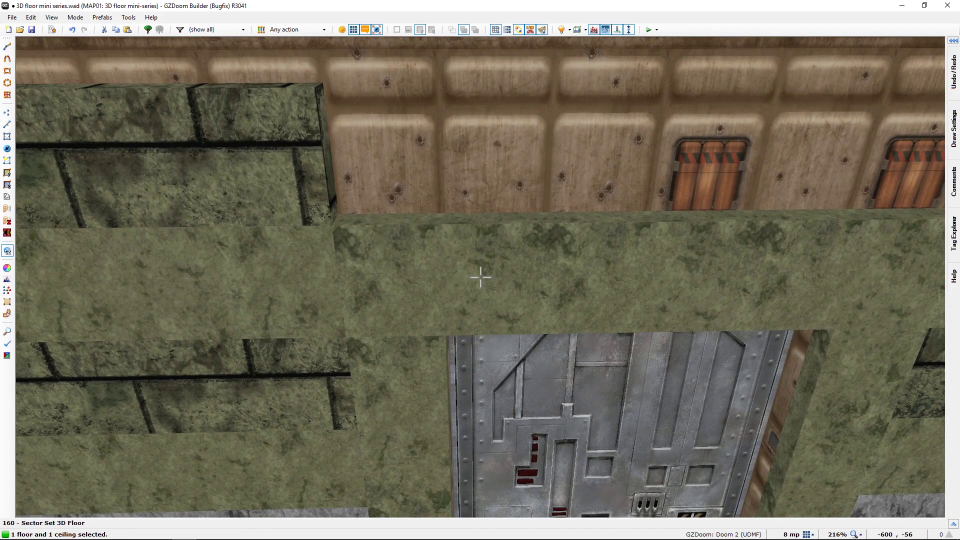
Examine the comments and tag links of the control sectors above the room to identify the door section's tag.
key("q")
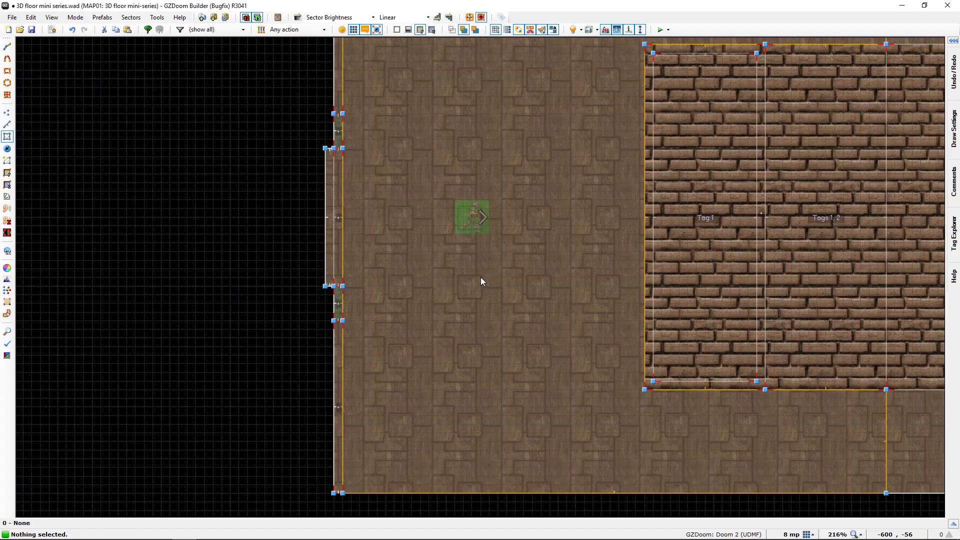
middle_click_drag(436, 253, 316, 485)
middle_click_drag(401, 273, 330, 455)
mouse_move(470, 147)
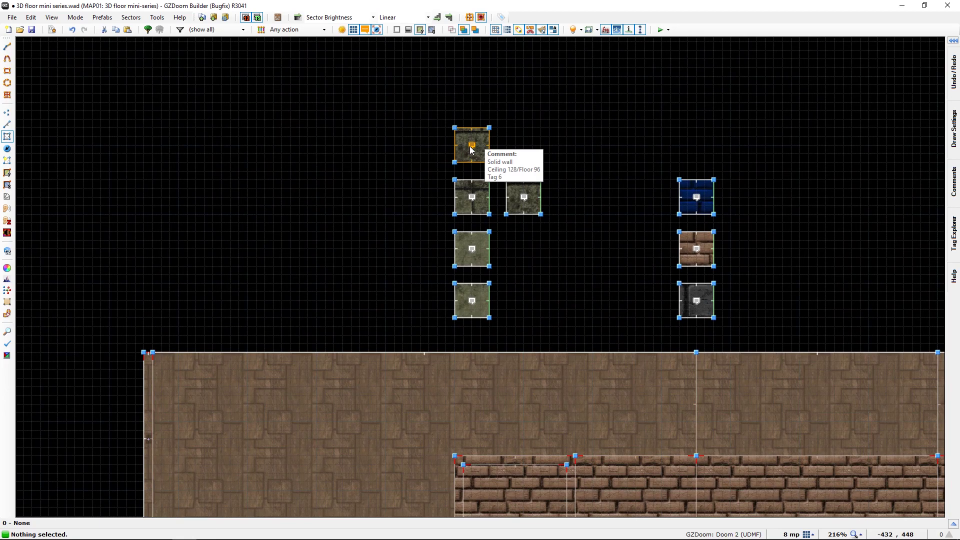
middle_click_drag(473, 257, 467, 66)
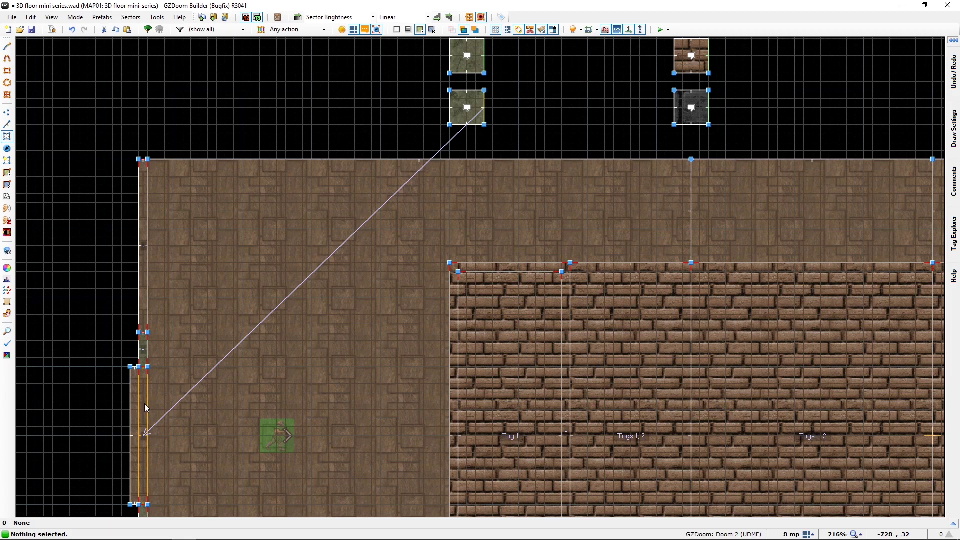
mouse_move(461, 105)
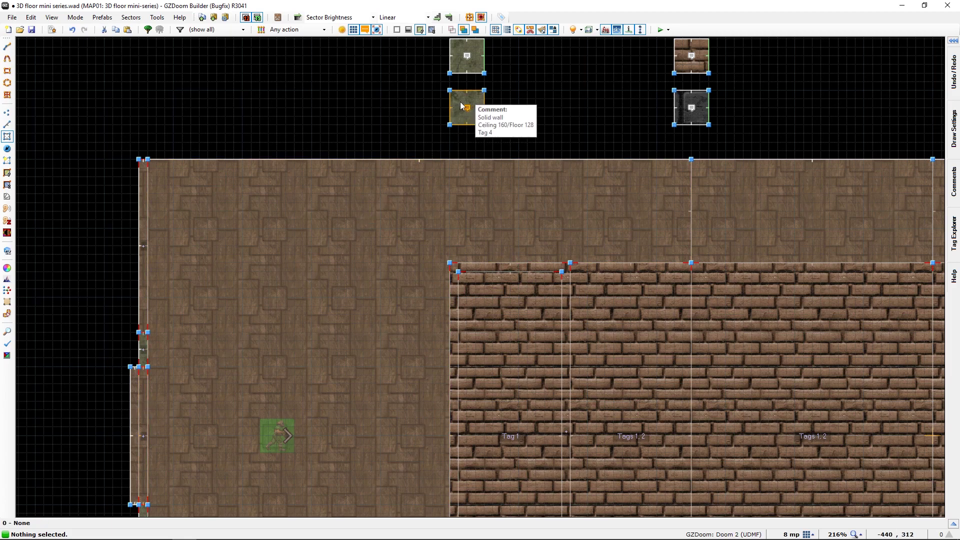
middle_click_drag(461, 105, 342, 345)
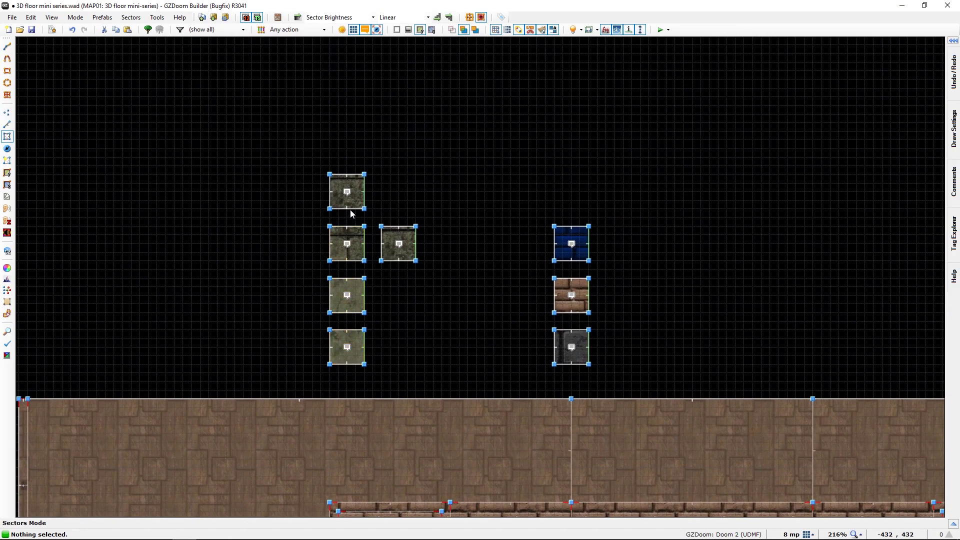
Set the Sector Tag of the Sector Set 3D Floor action on the topmost control sector's right-hand linedef to 4.
mouse_move(350, 187)
key("l")
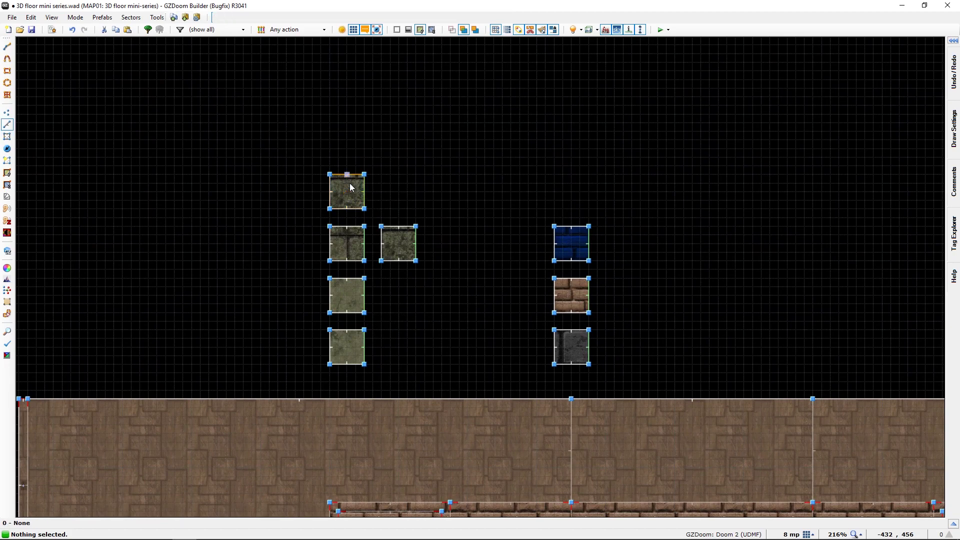
right_click(365, 193)
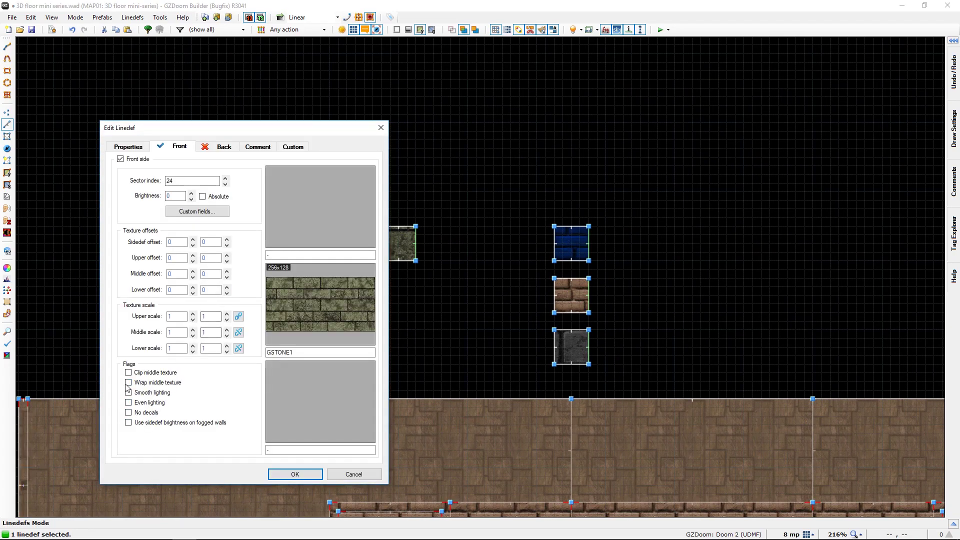
left_click(131, 151)
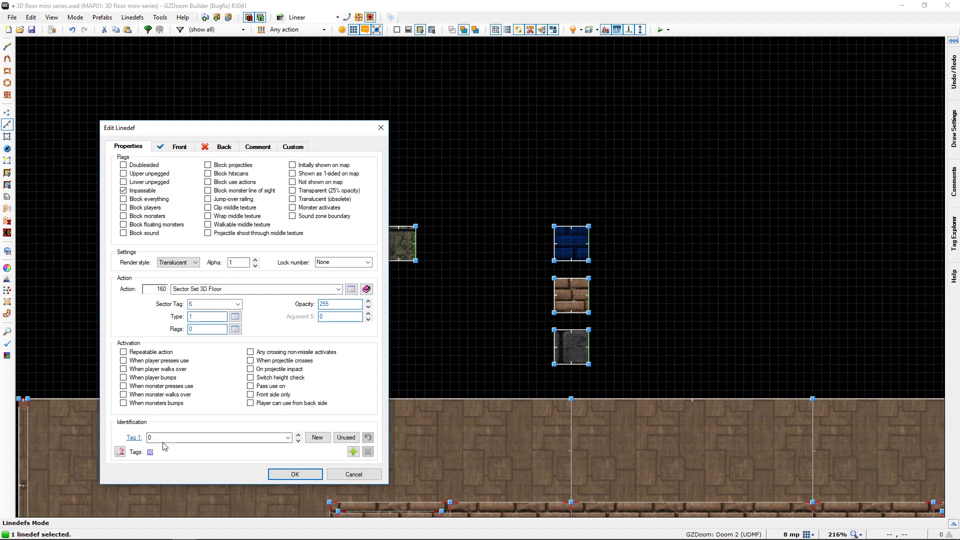
key("Escape")
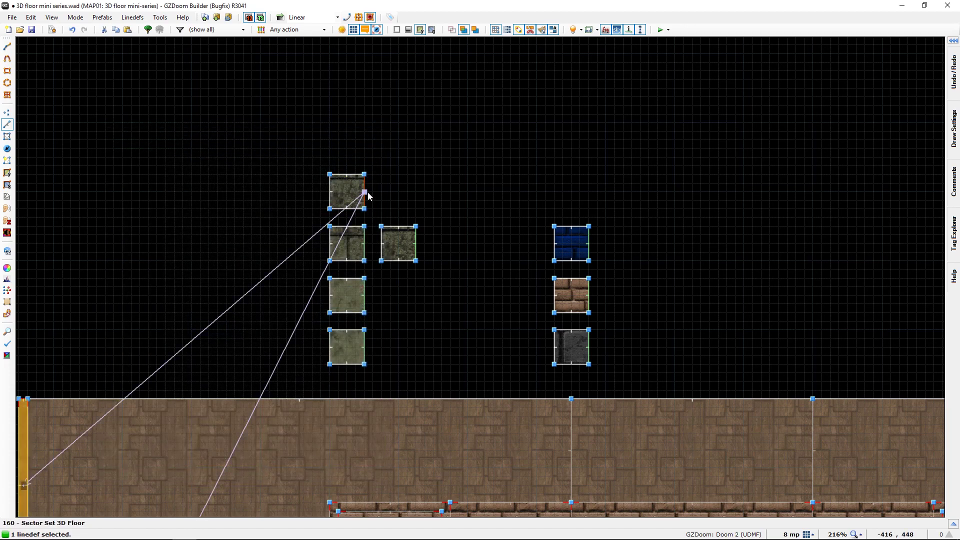
right_click(367, 193)
left_click(200, 304)
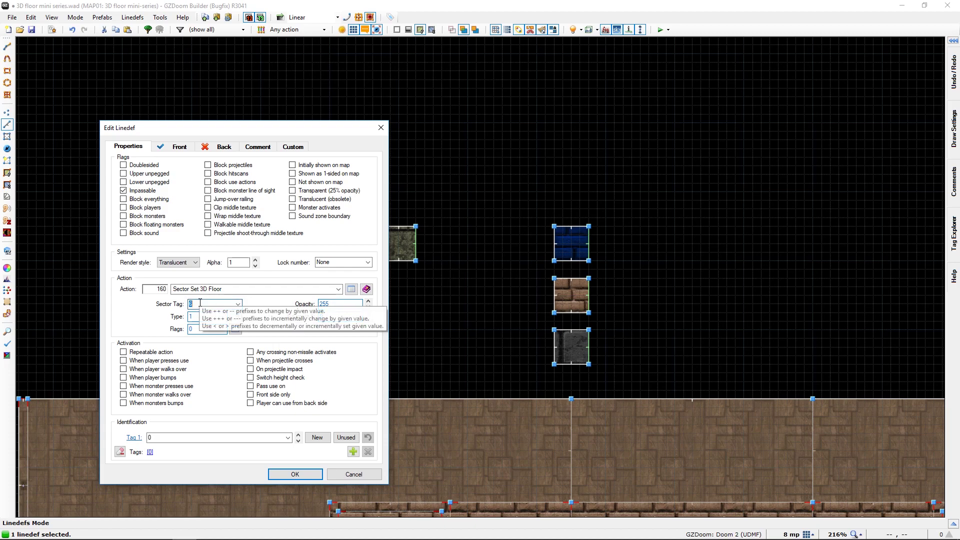
type("4")
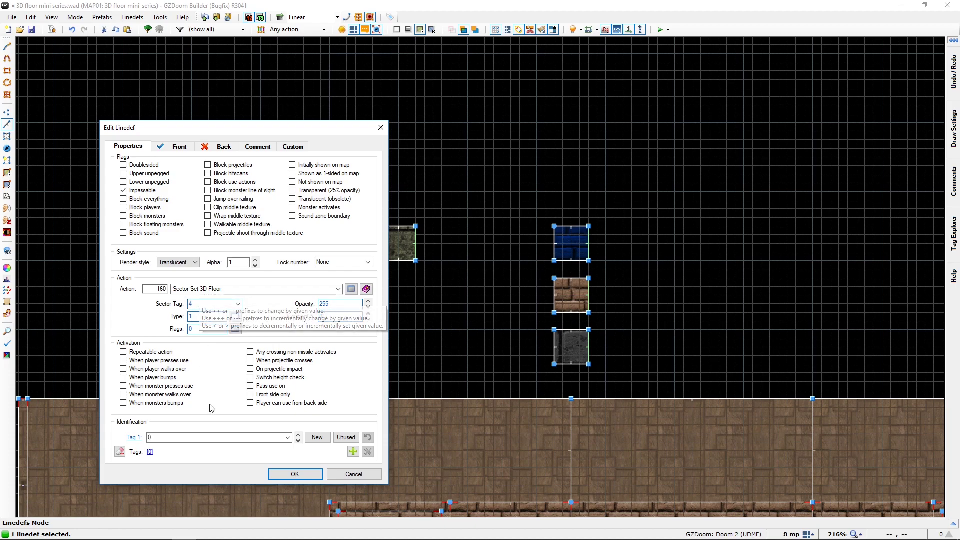
left_click(295, 474)
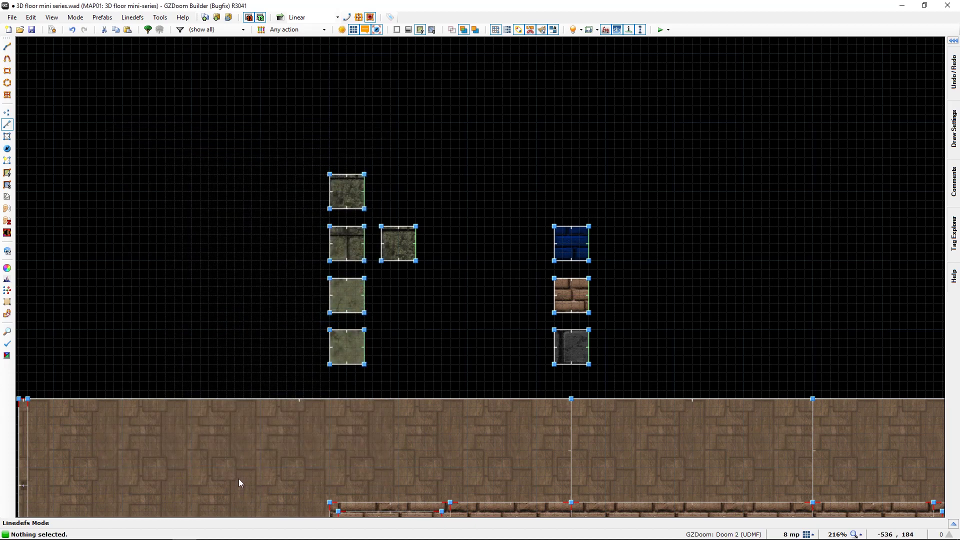
Auto-align the textures of the new section above the door with the top wall section on its left in the 3D view.
key("w")
key("s")
key("e")
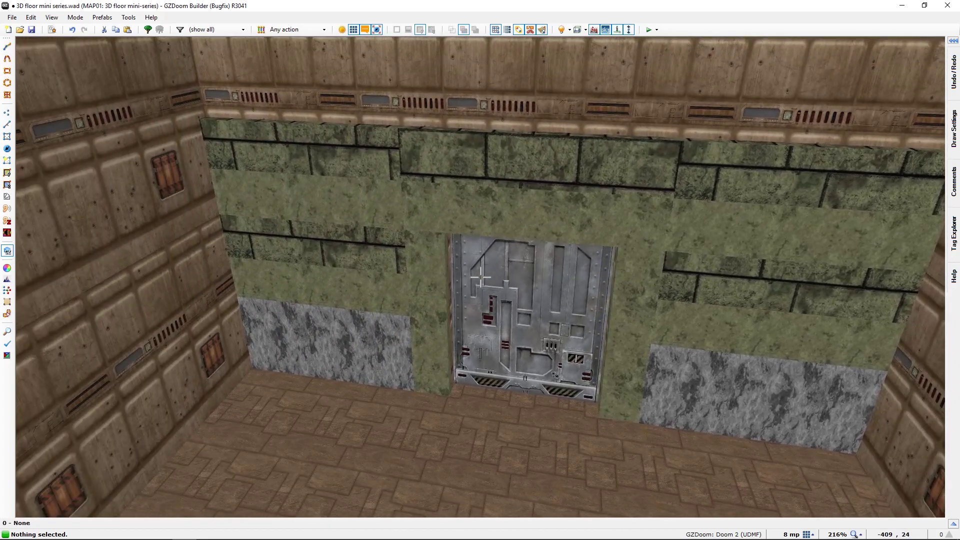
key("s")
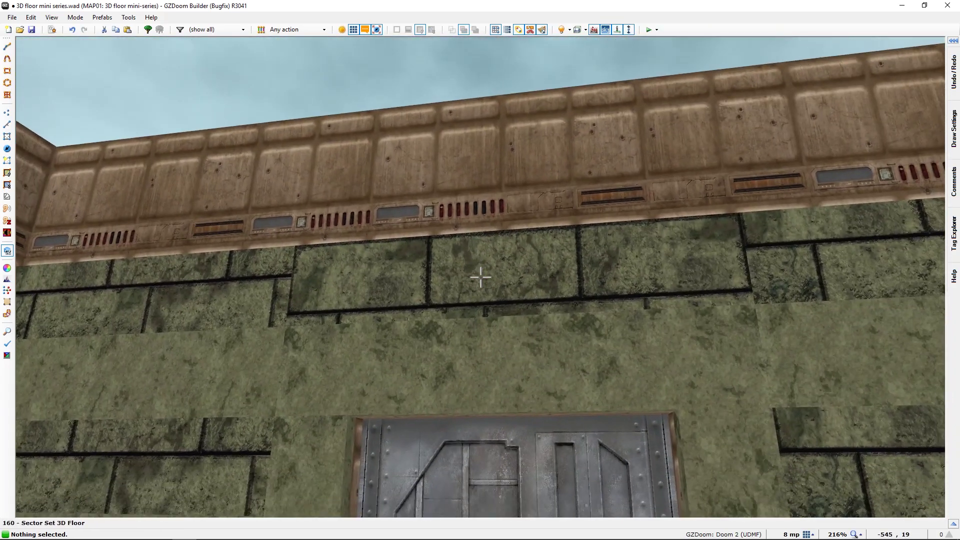
key("s")
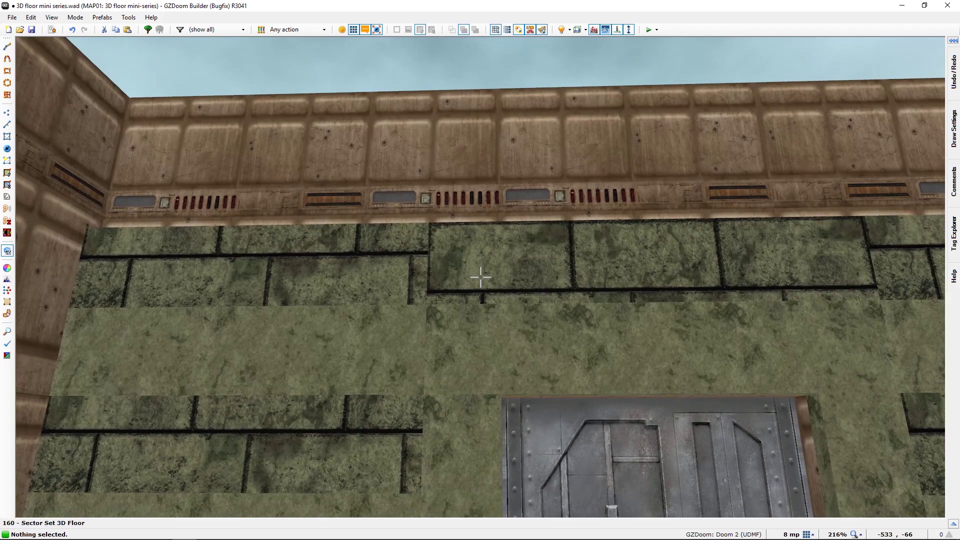
mouse_move(480, 277)
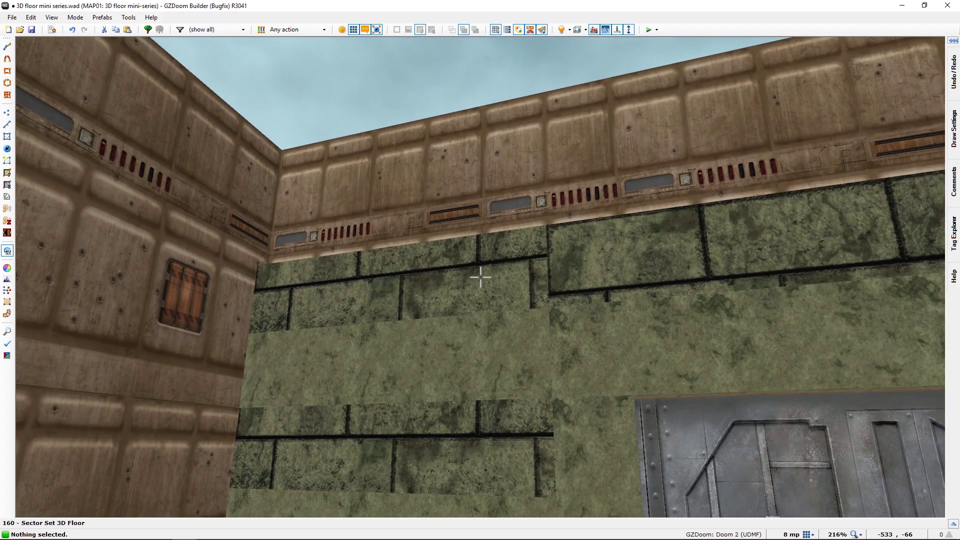
key("a")
key("s")
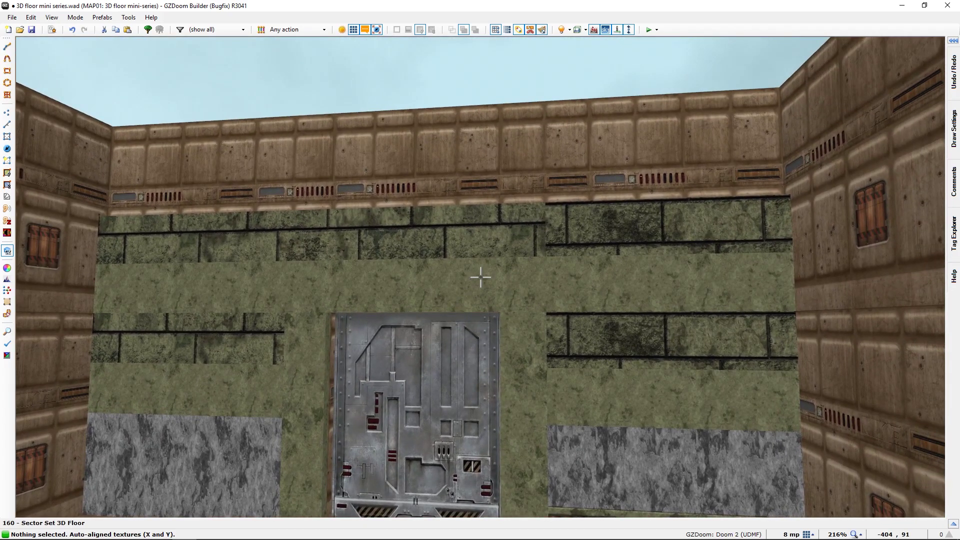
Try another texture auto-alignment, undo it, and paste texture offsets 0, 0 onto the wall on the door's right side.
key("a")
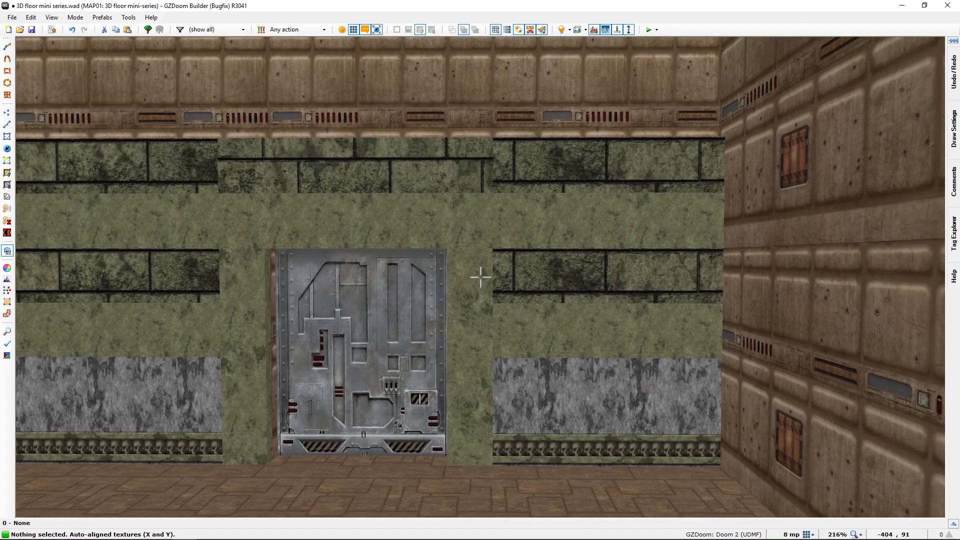
key("ctrl+z")
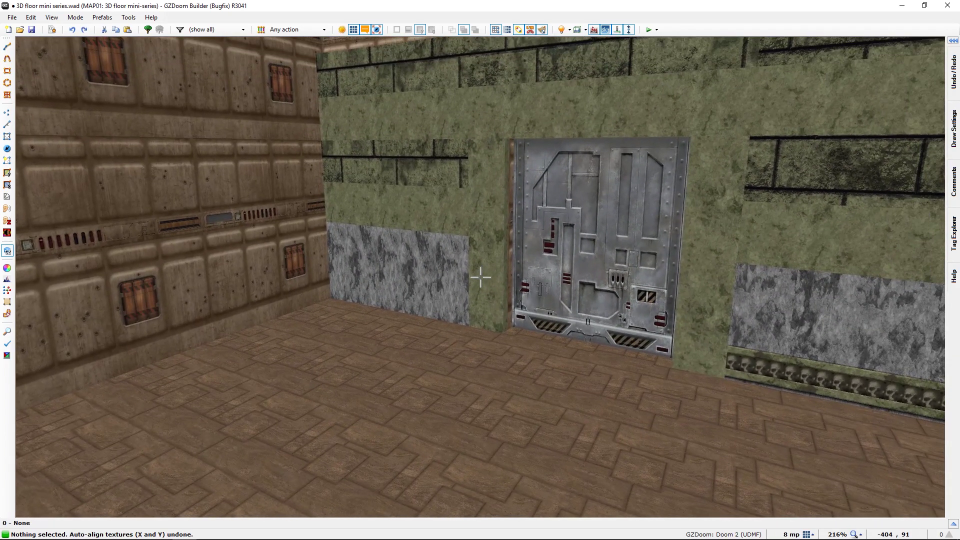
key("ctrl+shift+v")
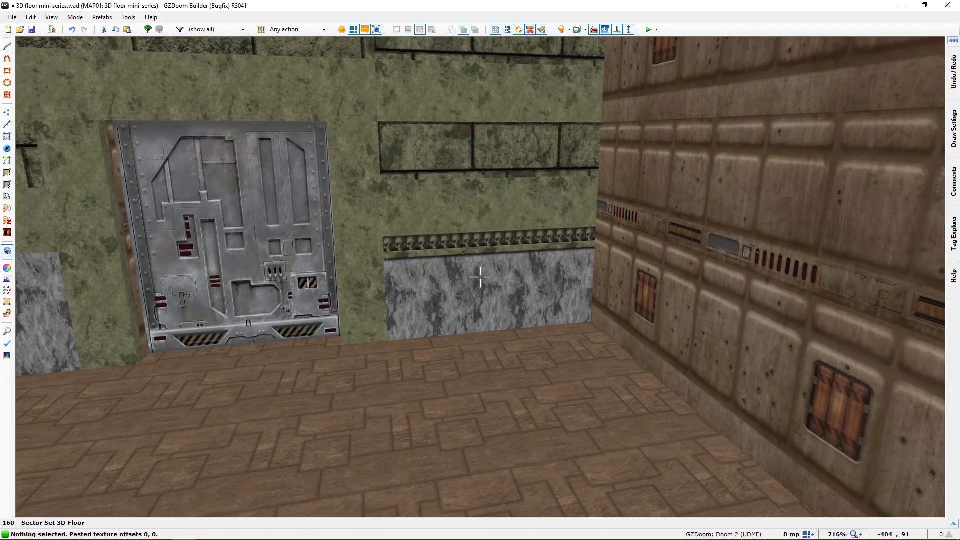
key("d")
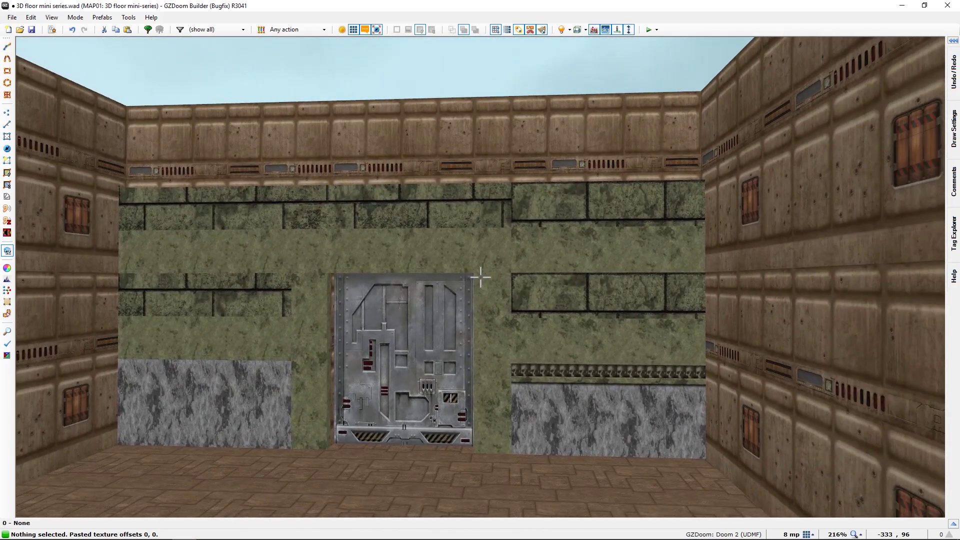
key("s")
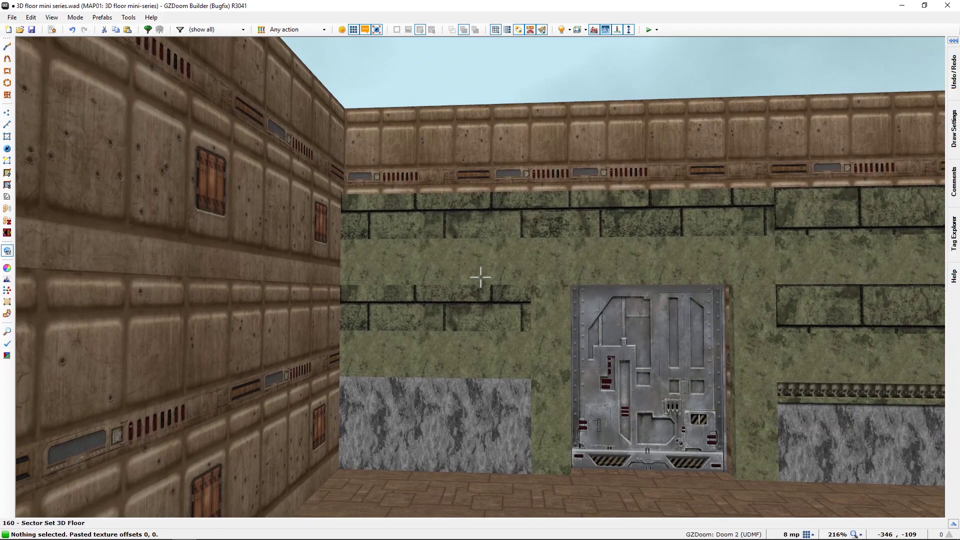
key("s")
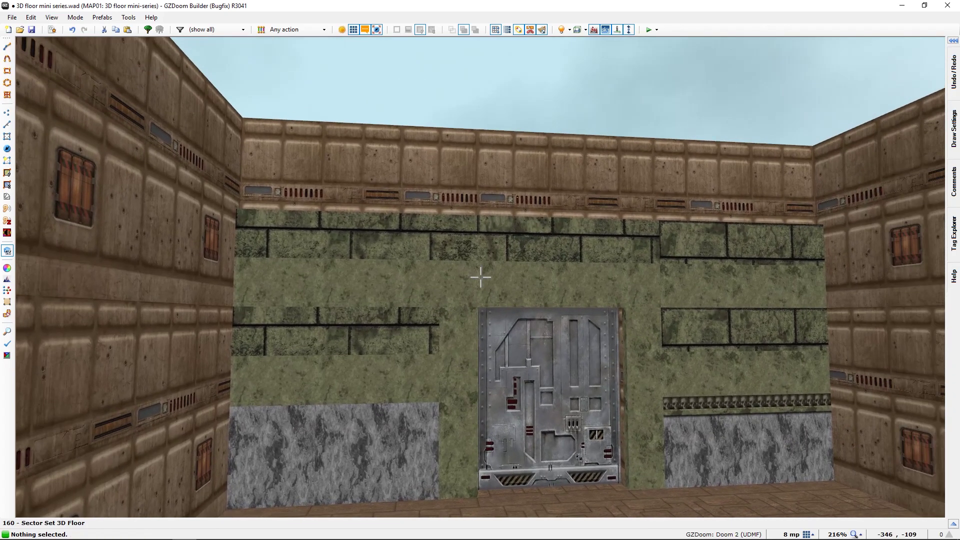
Set the ceiling height of the wall's top 3D-floor control sector to 256, matching the room's ceiling.
key("e")
key("d")
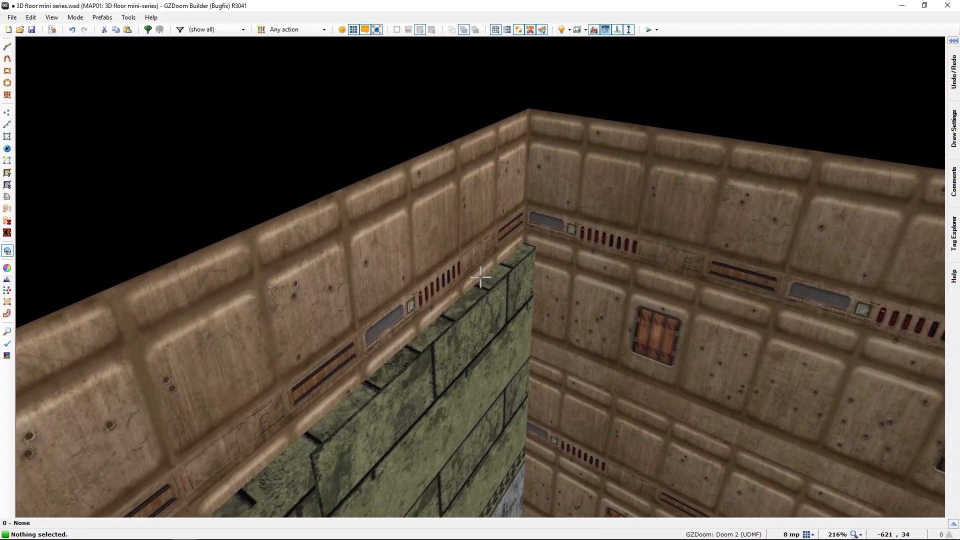
key("d")
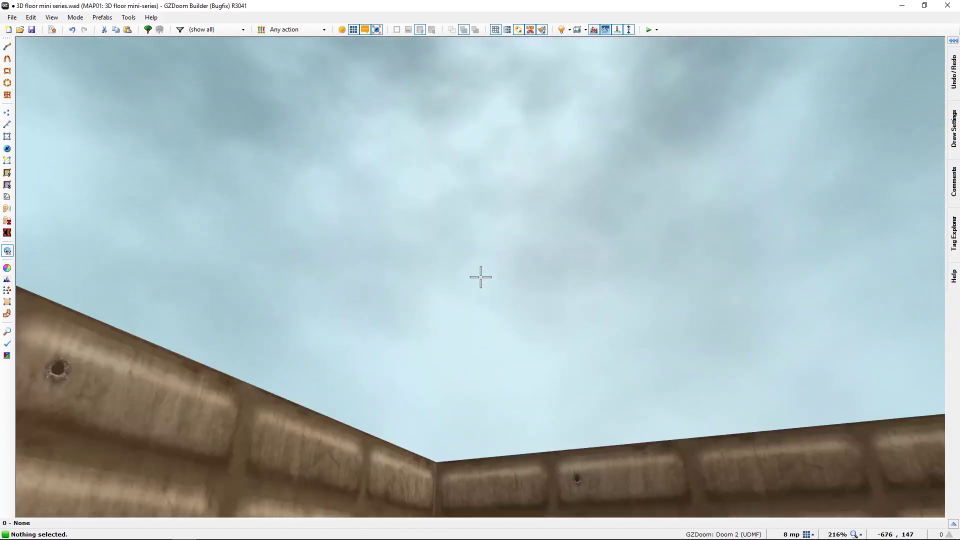
right_click(481, 277)
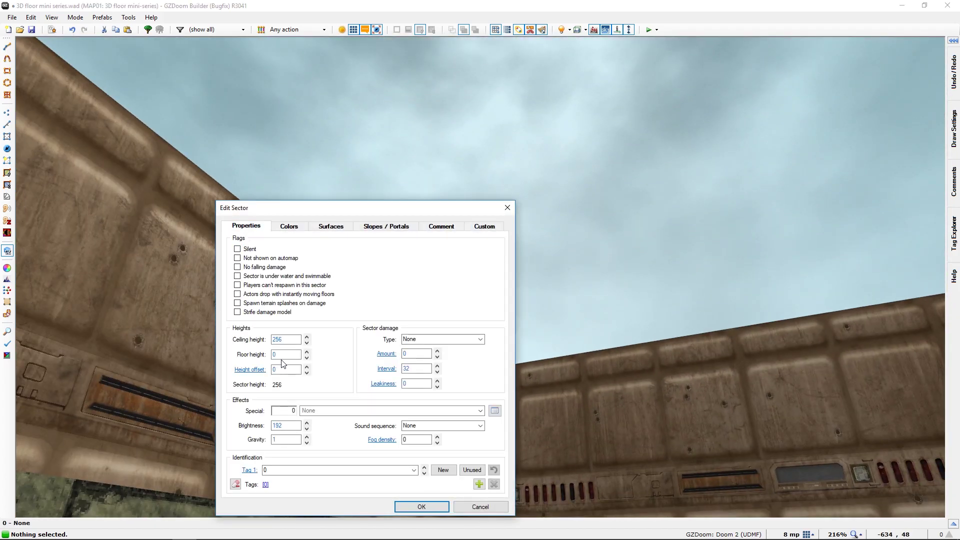
key("Escape")
key("e")
key("d")
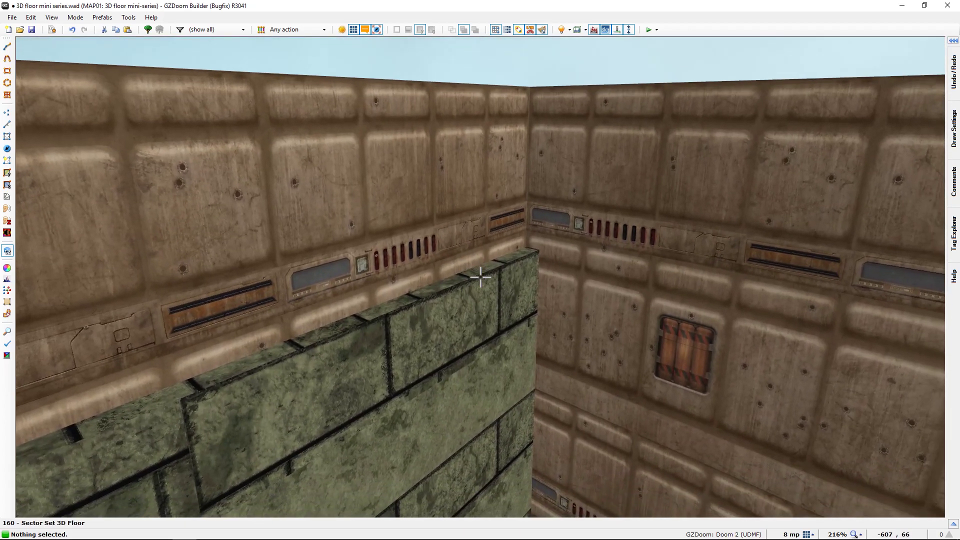
right_click(480, 277)
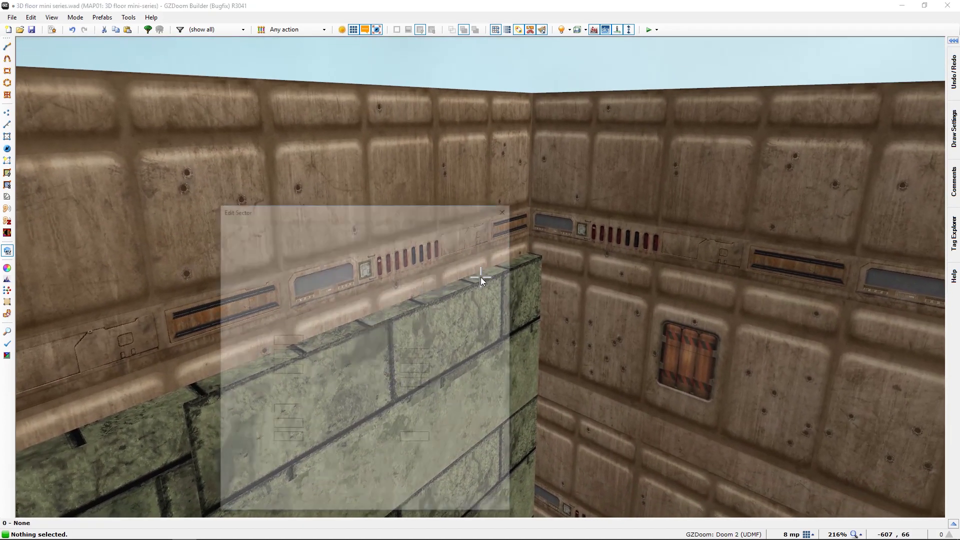
double_click(288, 339)
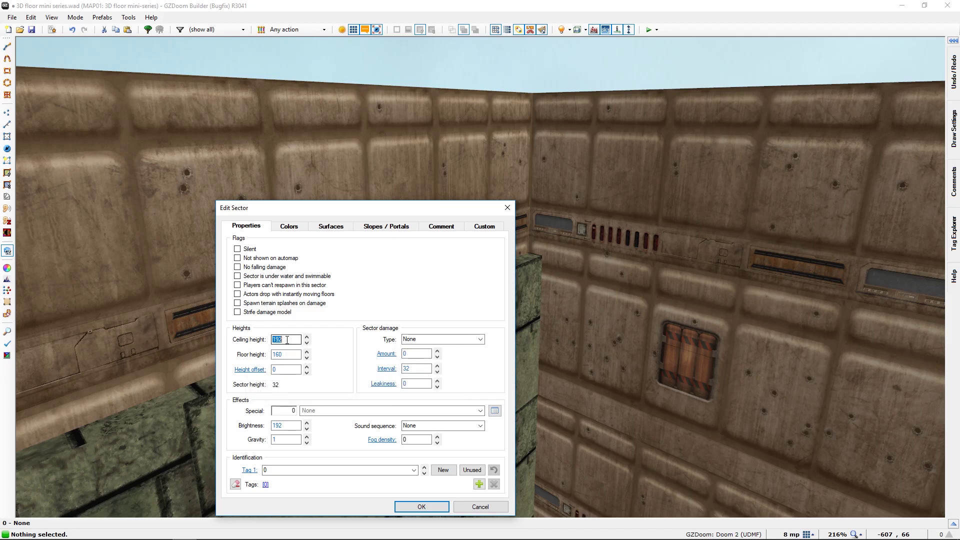
type("256")
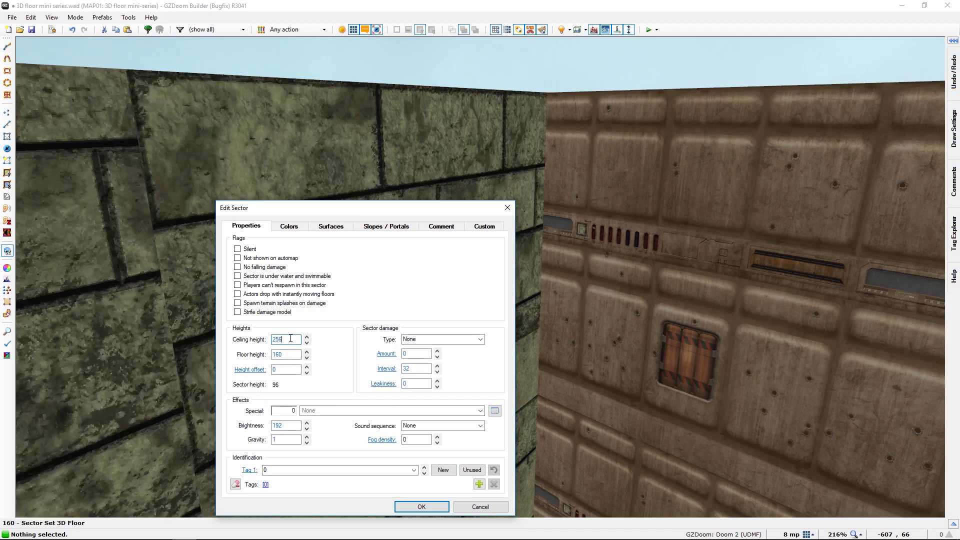
left_click(422, 506)
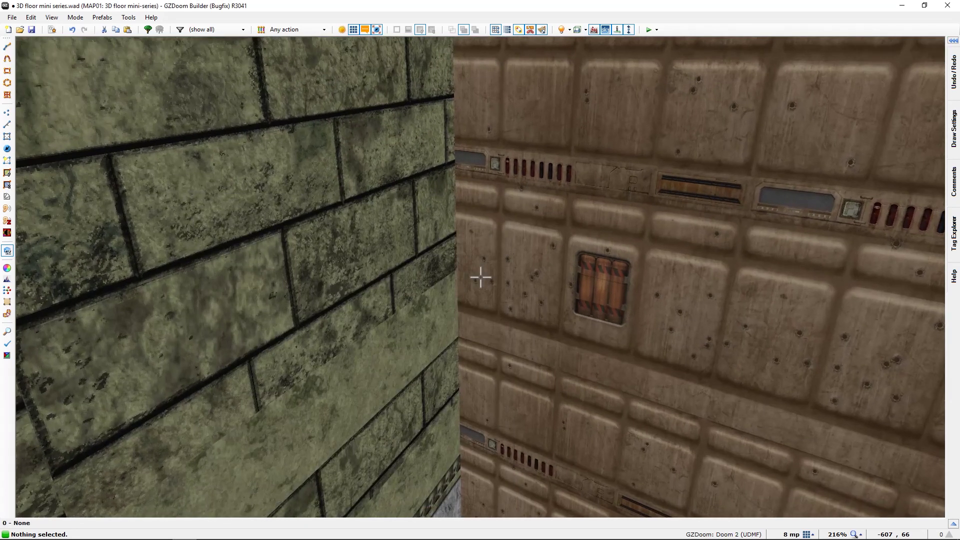
key("s")
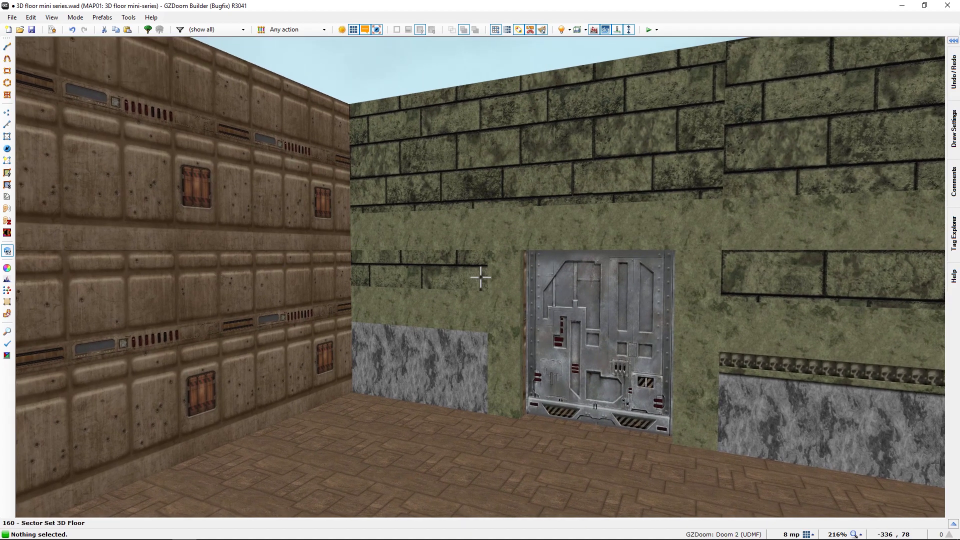
Paste texture offsets 0, 15 onto the wall section on the door's right side.
key("d")
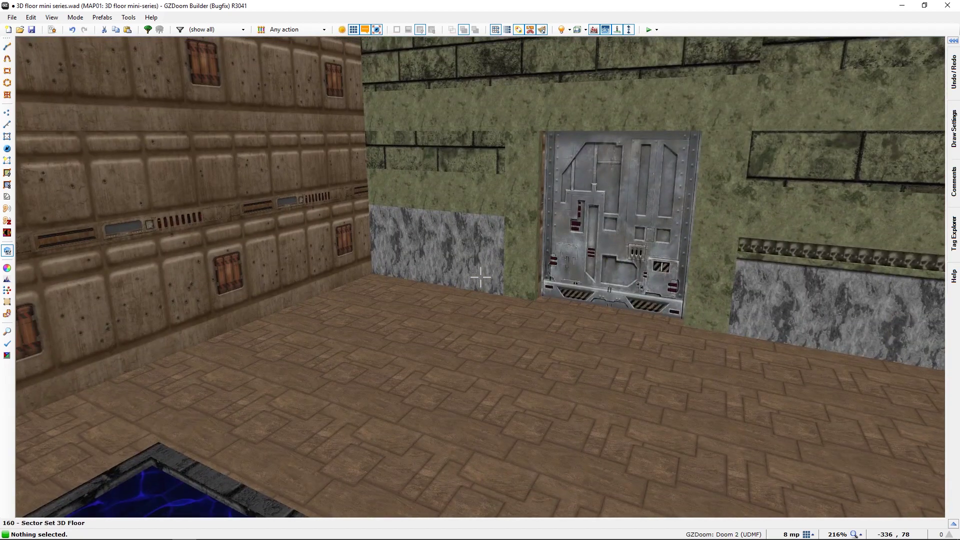
key("ctrl+shift+v")
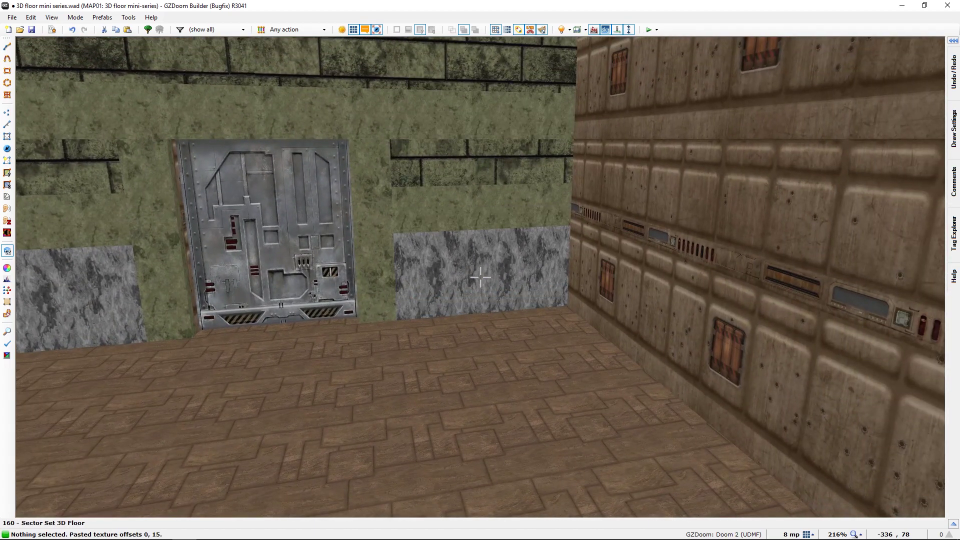
Examine the texture alignment across the door wall from several viewpoints in the 3D view.
key("s")
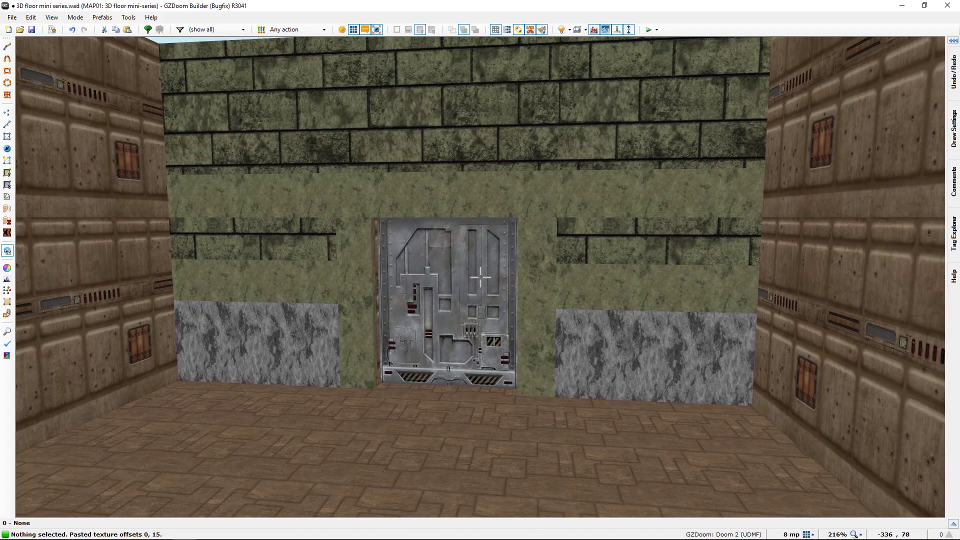
key("s")
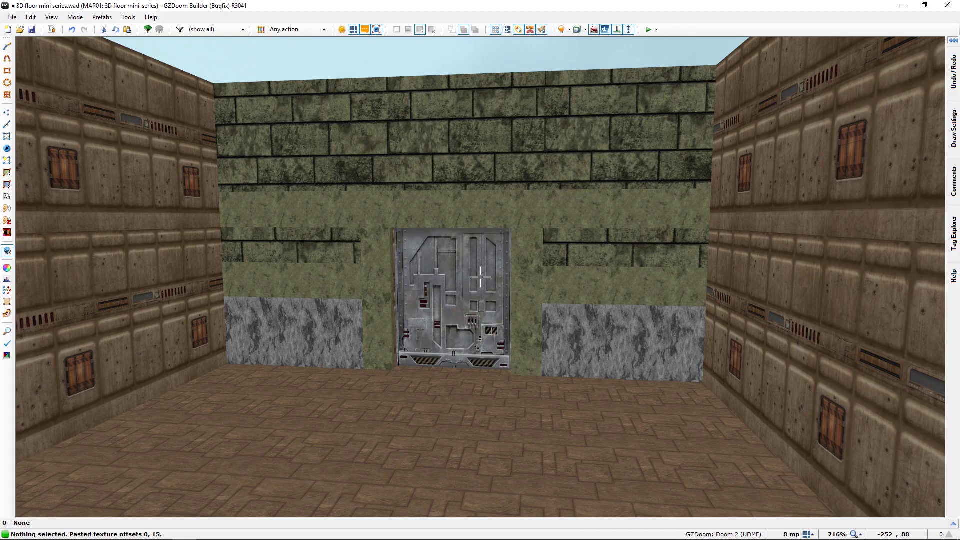
key("w")
key("a")
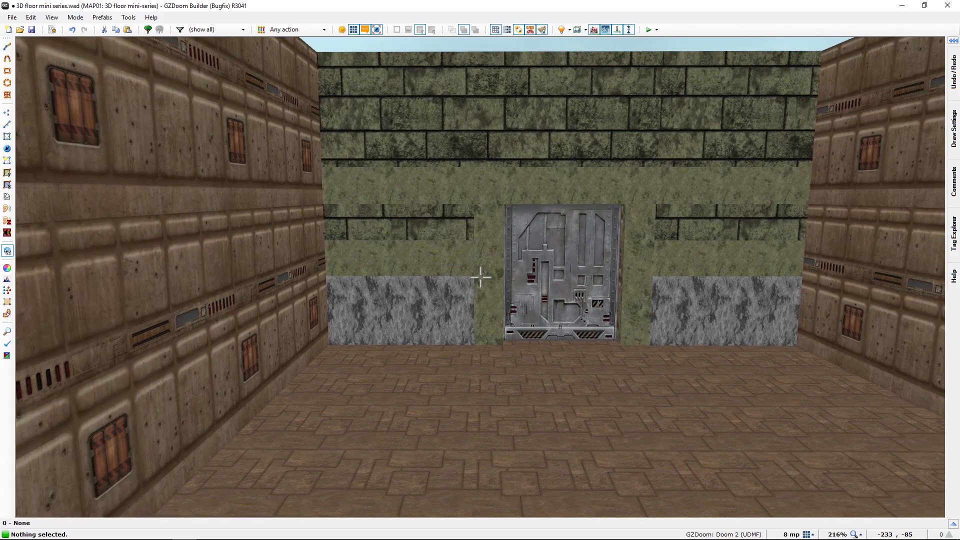
key("e")
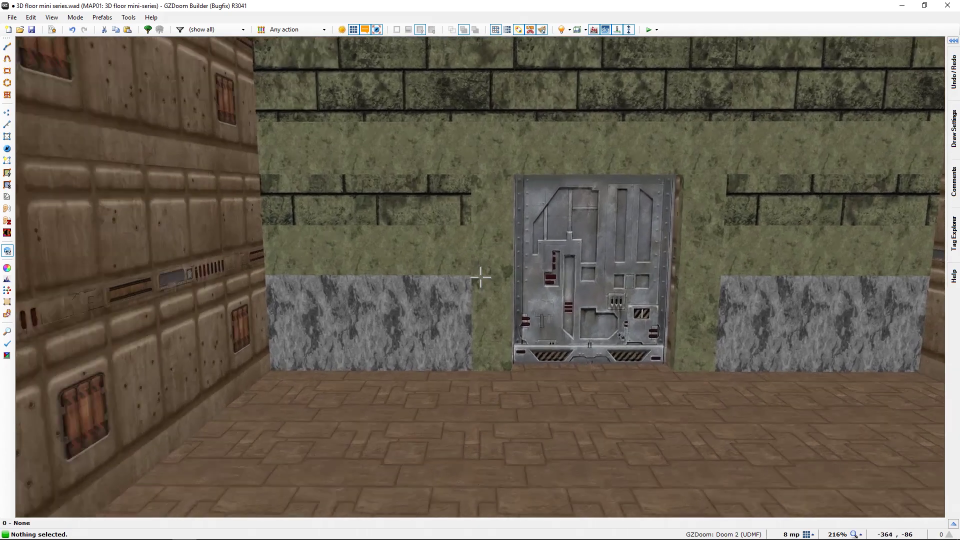
key("s")
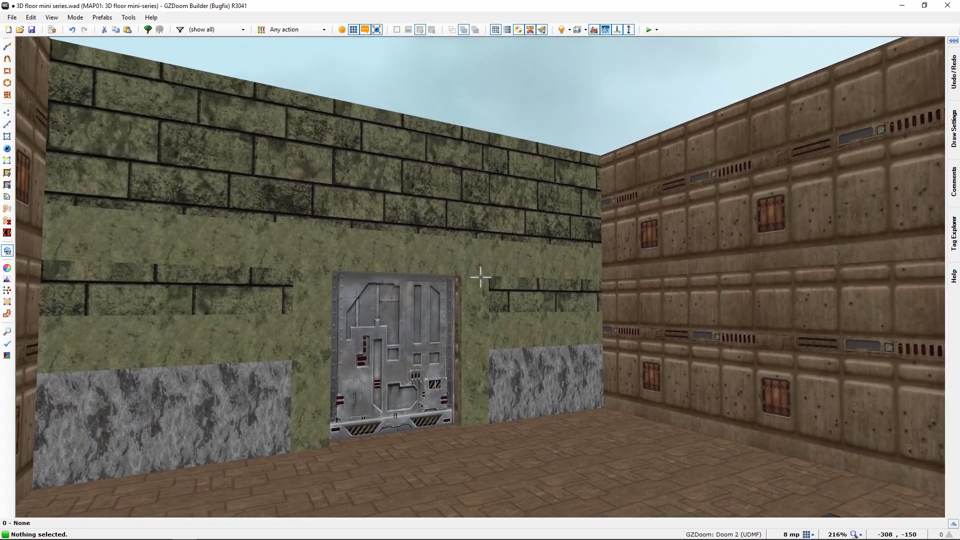
key("f")
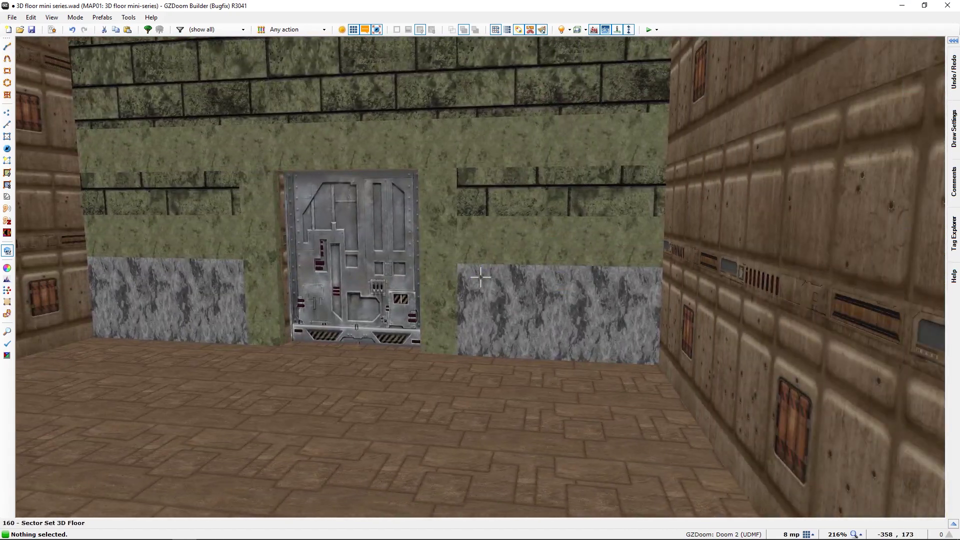
mouse_move(481, 278)
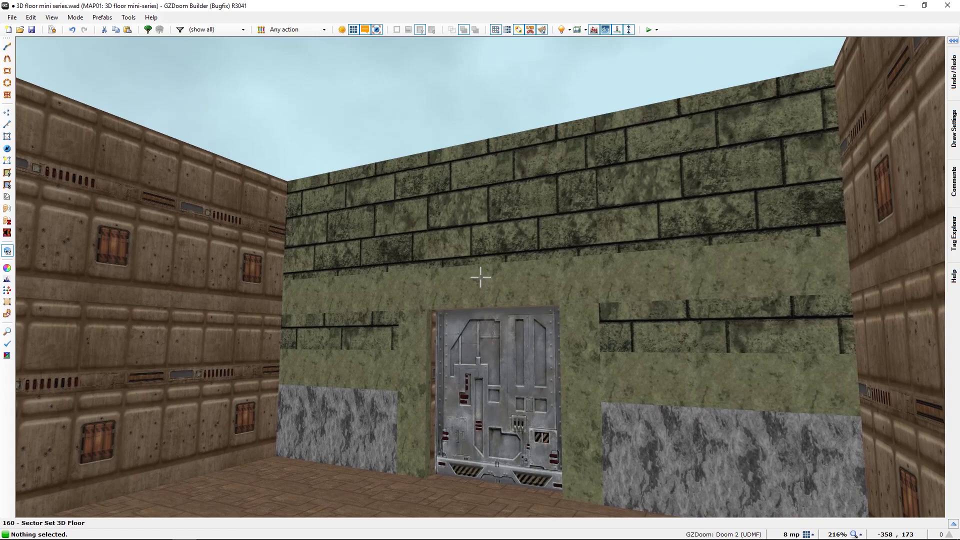
Change the texture of the lowest wall sections on both sides of the door to DEM1_6 from the Marble set.
key("w")
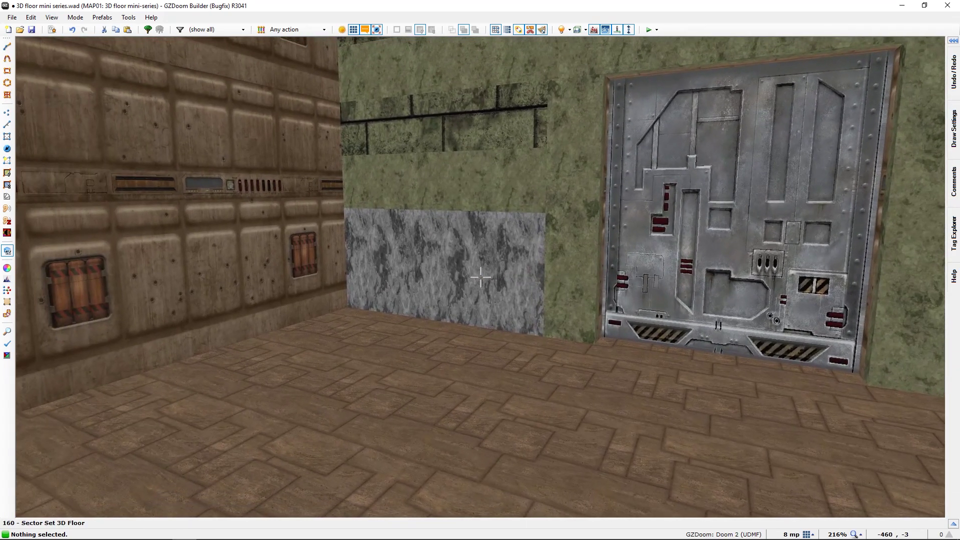
left_click(481, 277)
left_click(481, 277)
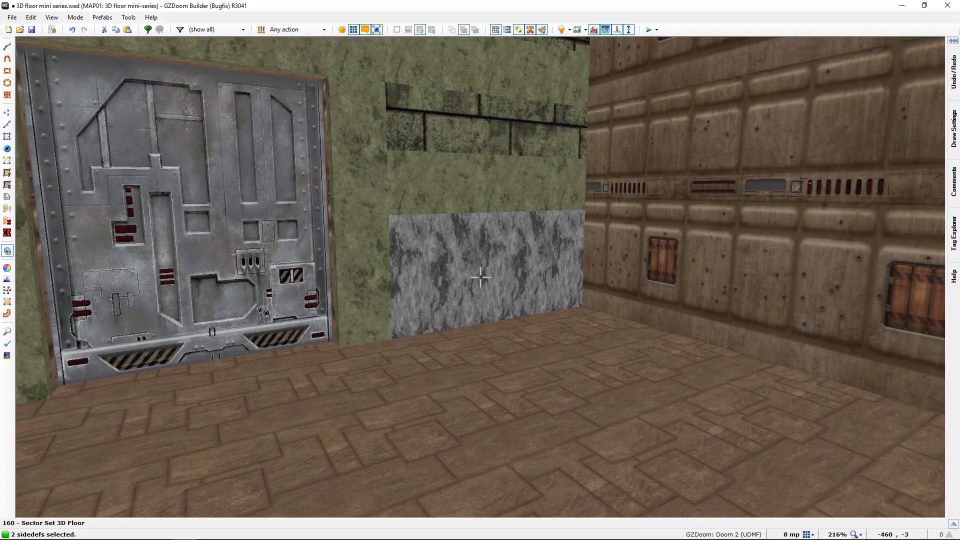
right_click(481, 277)
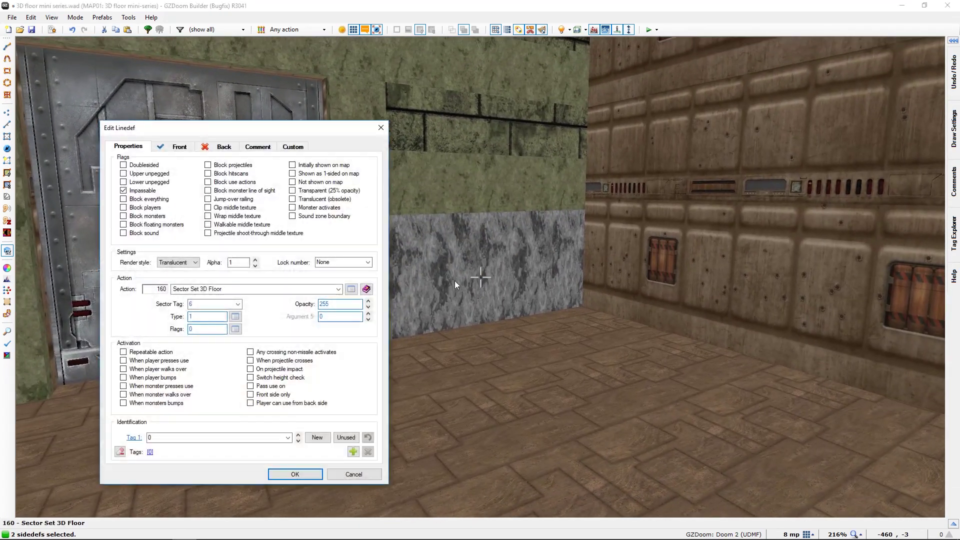
left_click(179, 147)
left_click(301, 300)
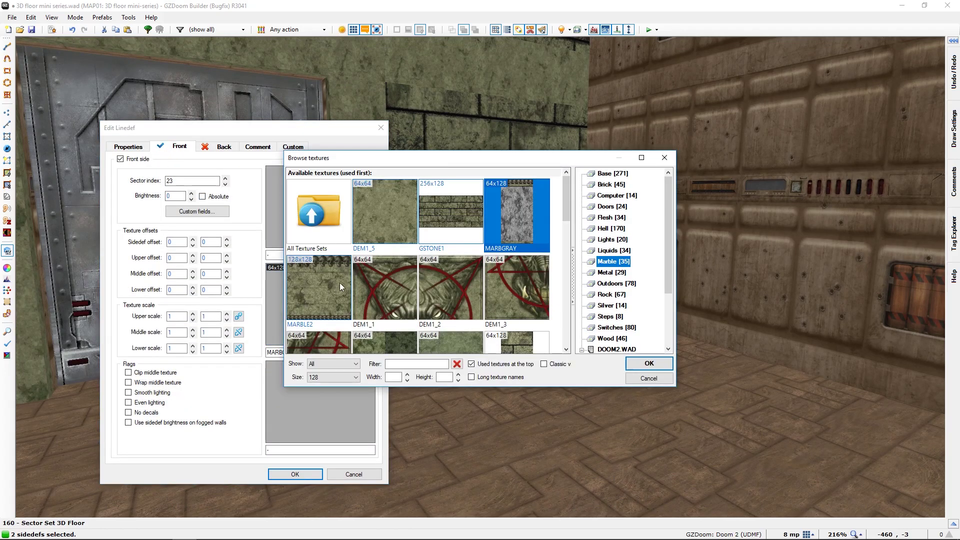
scroll(358, 292, "down", 1)
left_click(379, 284)
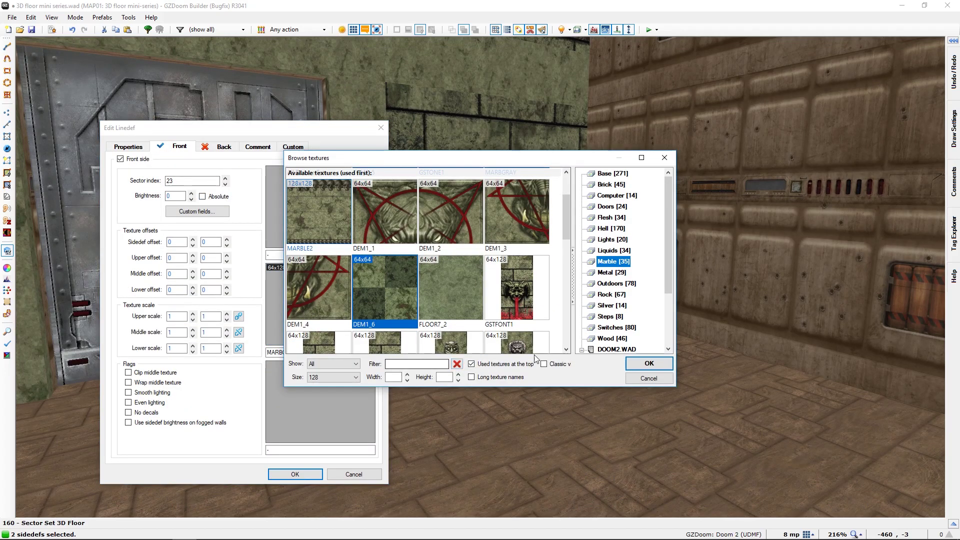
left_click(631, 363)
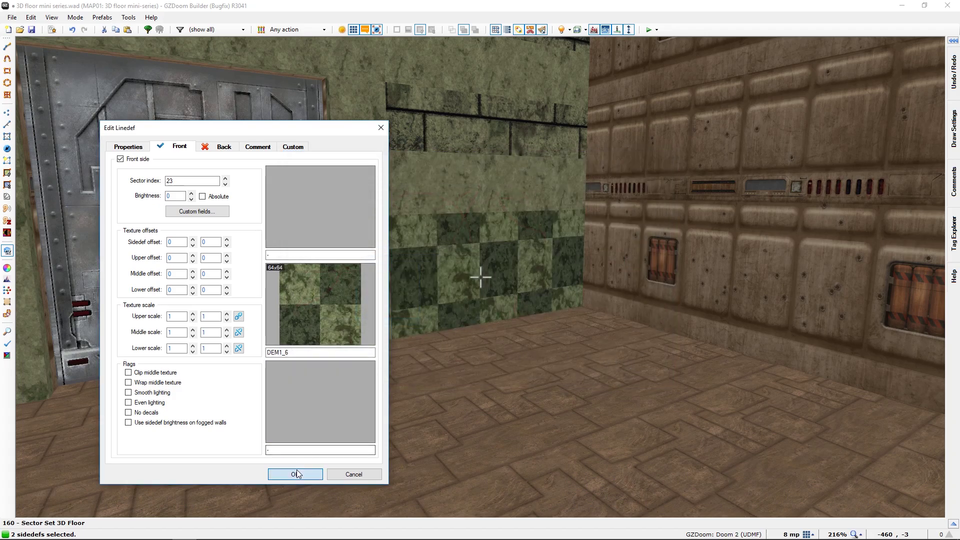
left_click(297, 473)
key("s")
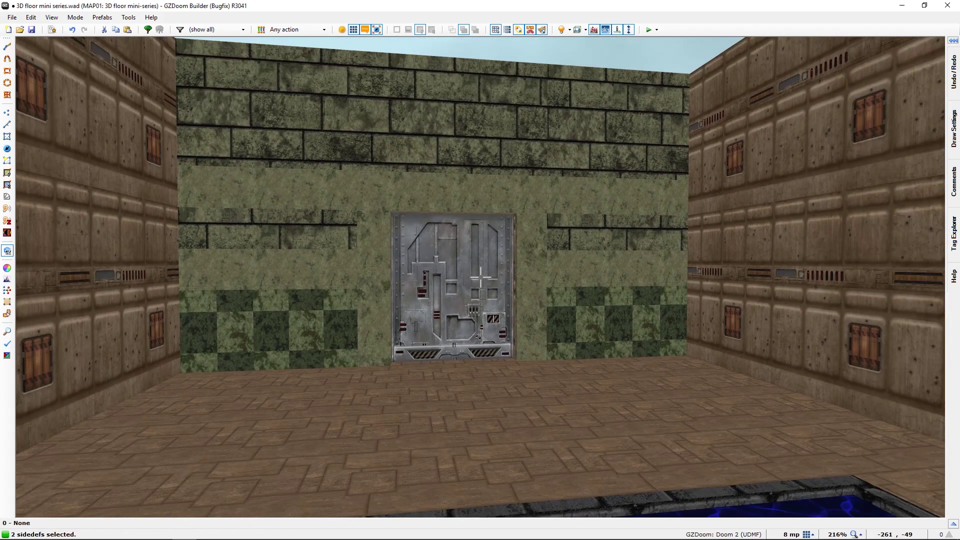
key("s")
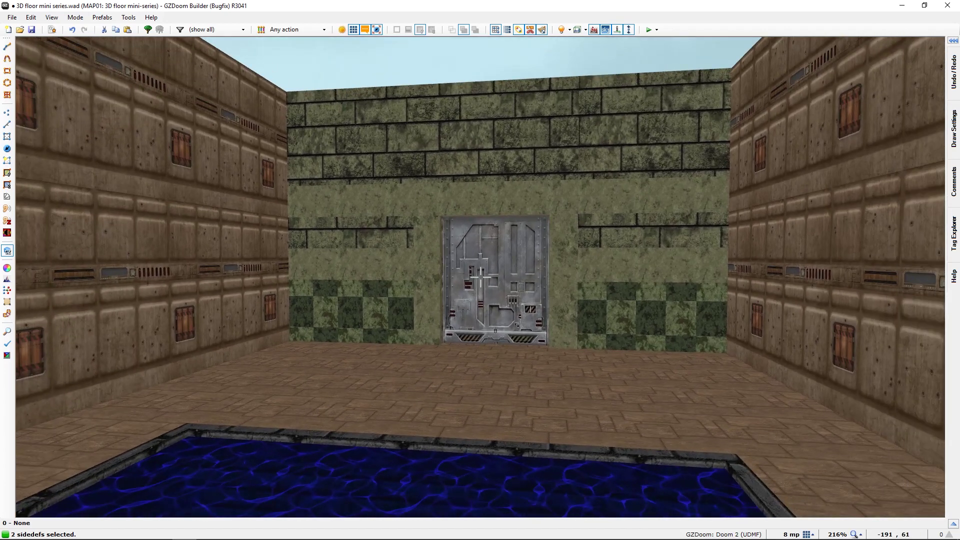
Copy the thin wall sector that runs from the door to the room's lower-left corner in the 2D map.
key("w")
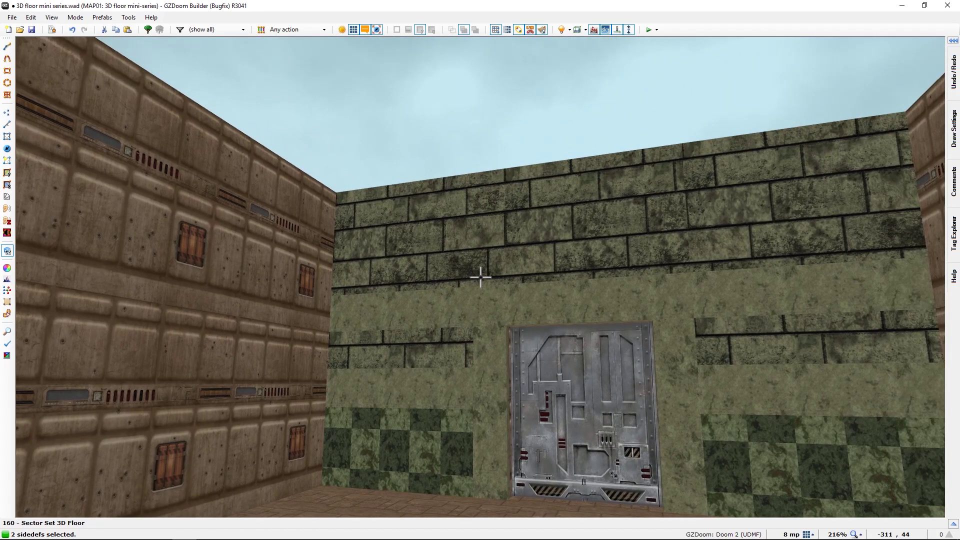
key("w")
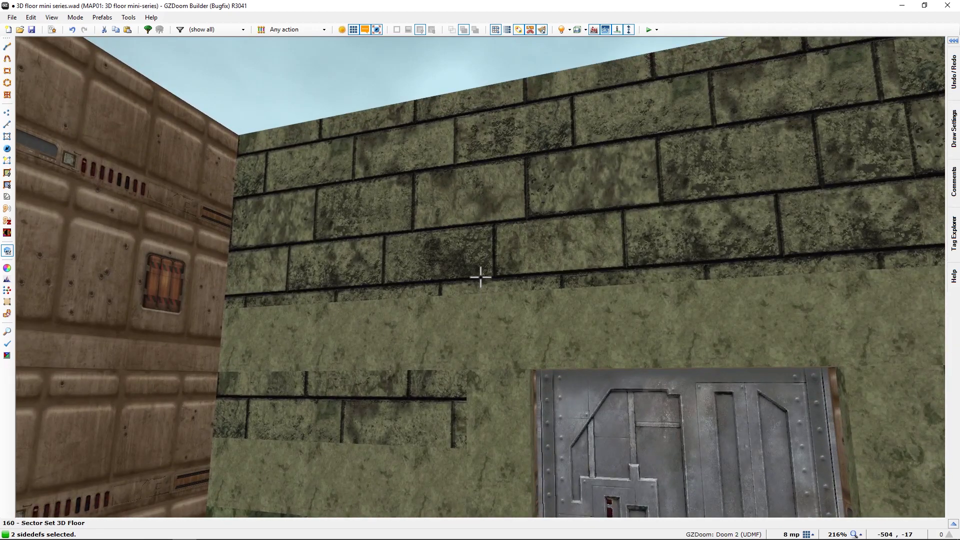
key("q")
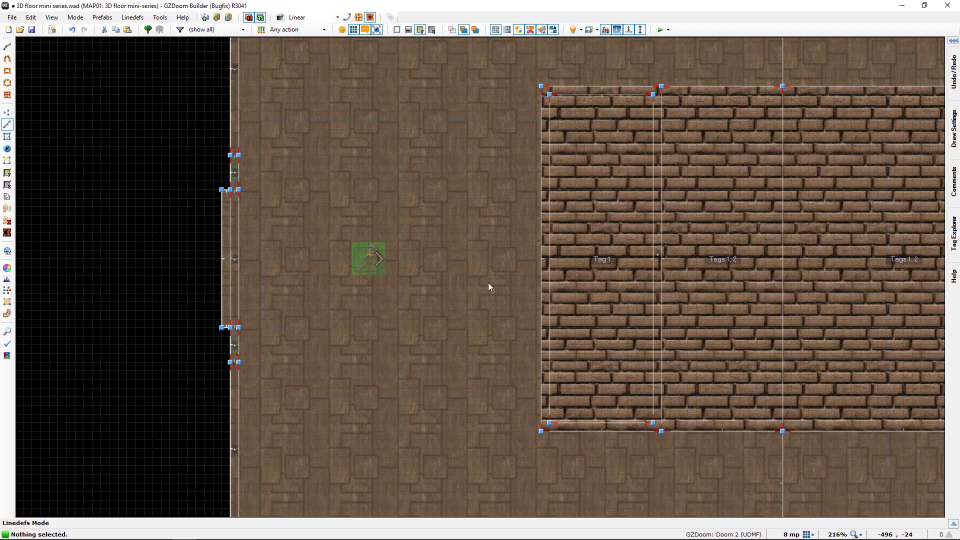
scroll(488, 283, "down", 2)
middle_click_drag(456, 258, 452, 238)
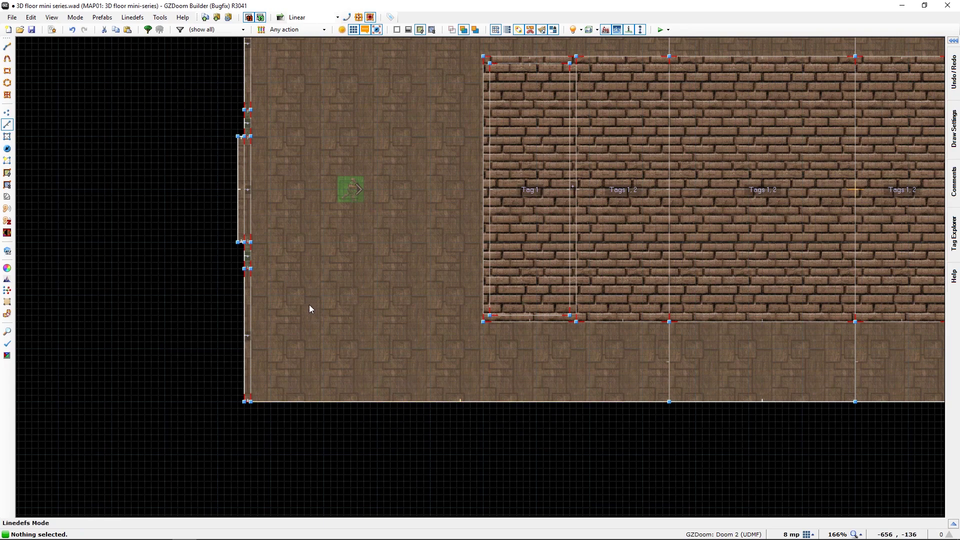
scroll(245, 349, "up", 2)
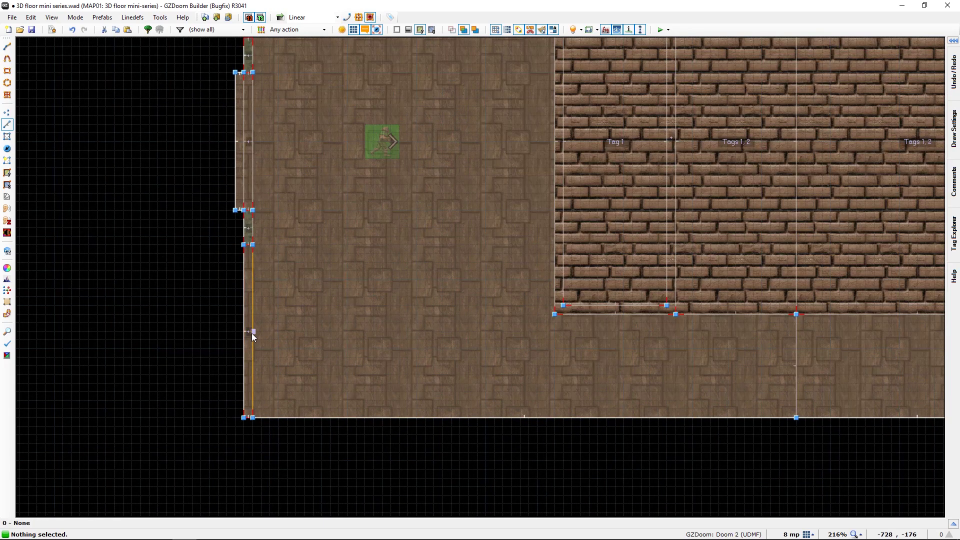
key("s")
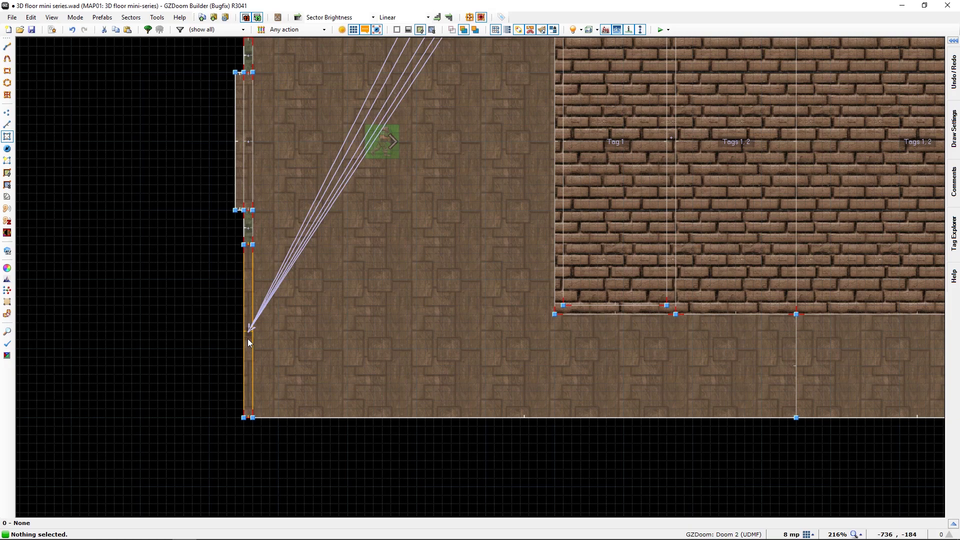
left_click(247, 334)
key("ctrl+c")
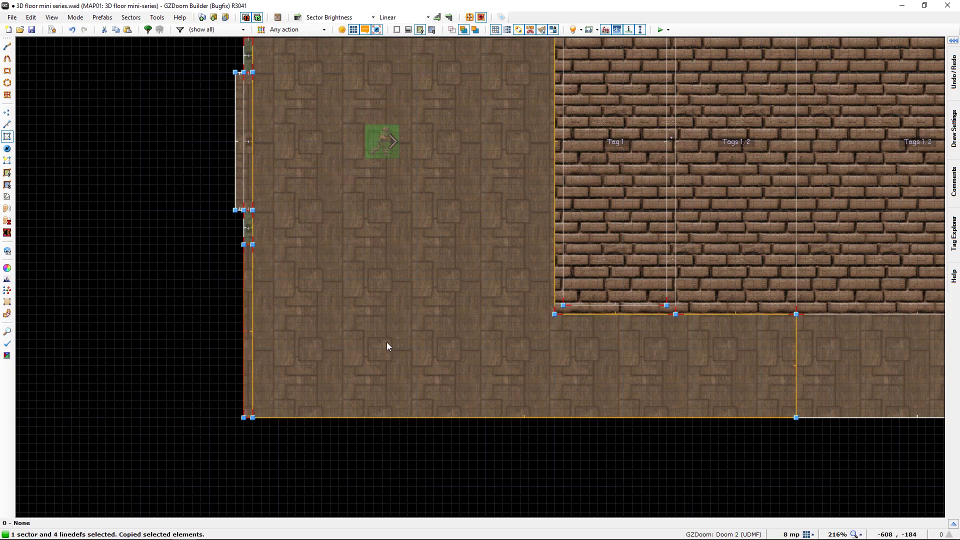
Paste the wall sector, rotate it to horizontal, and place it along the room's south wall beside the corner.
key("ctrl+v")
left_click_drag(384, 253, 318, 338)
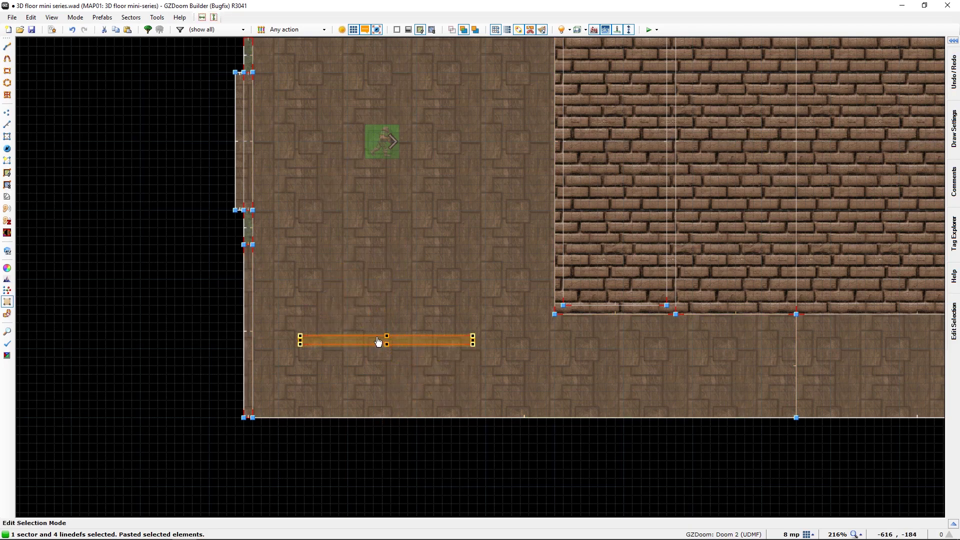
key("Return")
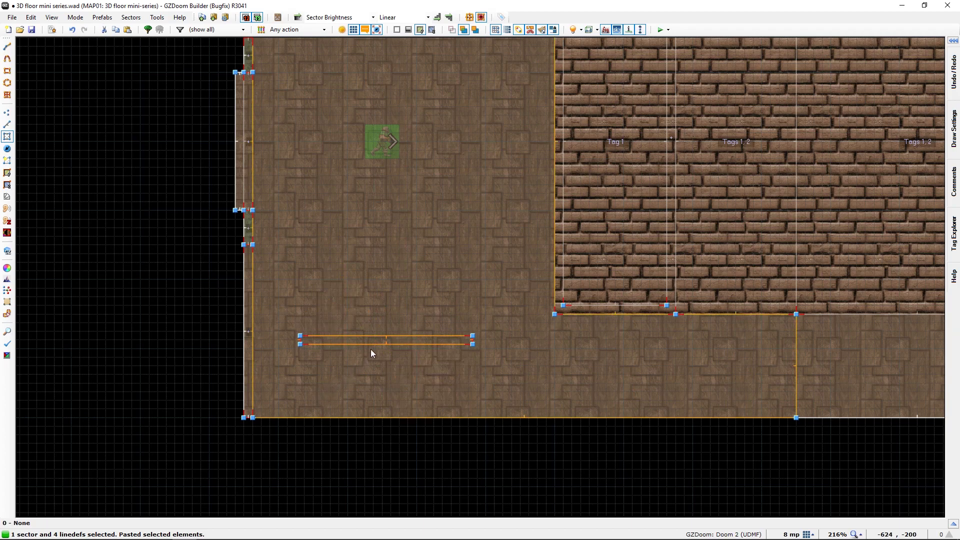
left_click_drag(382, 335, 336, 407)
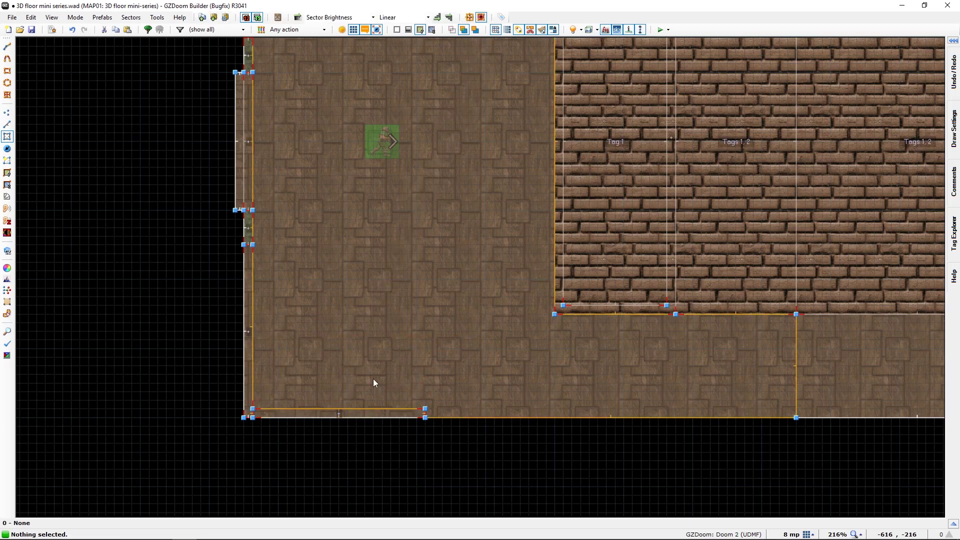
Extend the pasted wall sector's right end along the south wall to the first vertical sector divider.
key("l")
left_click_drag(428, 417, 708, 412)
right_click_drag(707, 411, 507, 409)
key("space")
middle_click_drag(508, 413, 562, 406)
right_click_drag(546, 401, 546, 401)
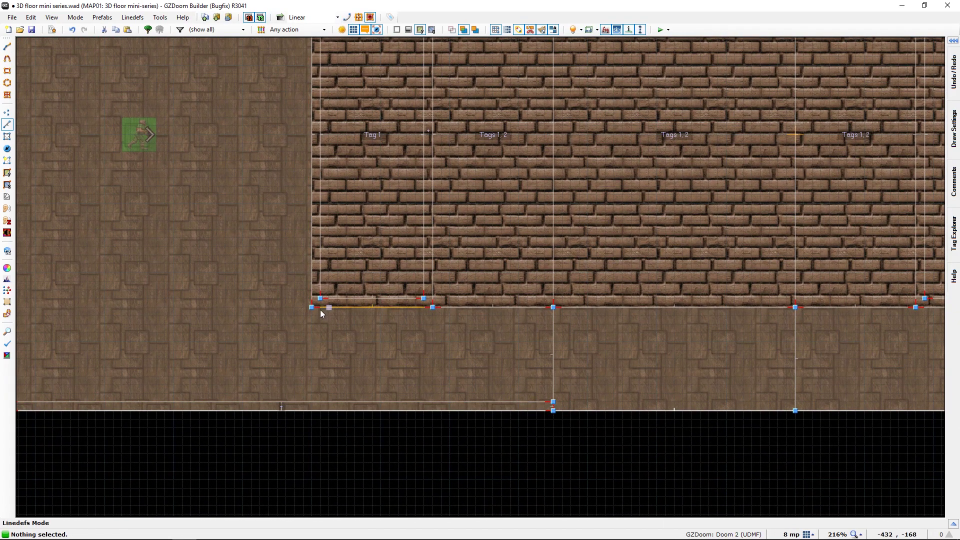
Examine the new side wall and its corner with the door wall in the 3D view.
key("q")
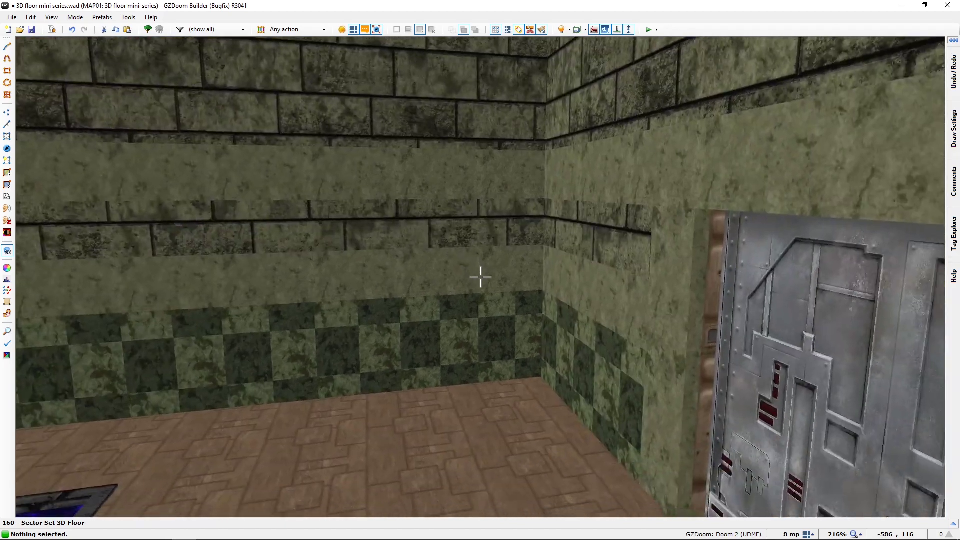
key("s")
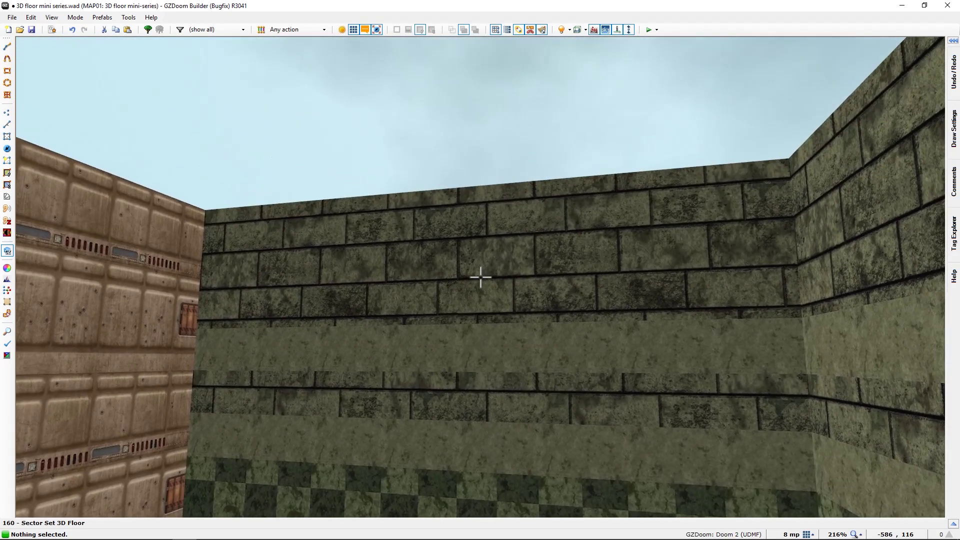
key("w")
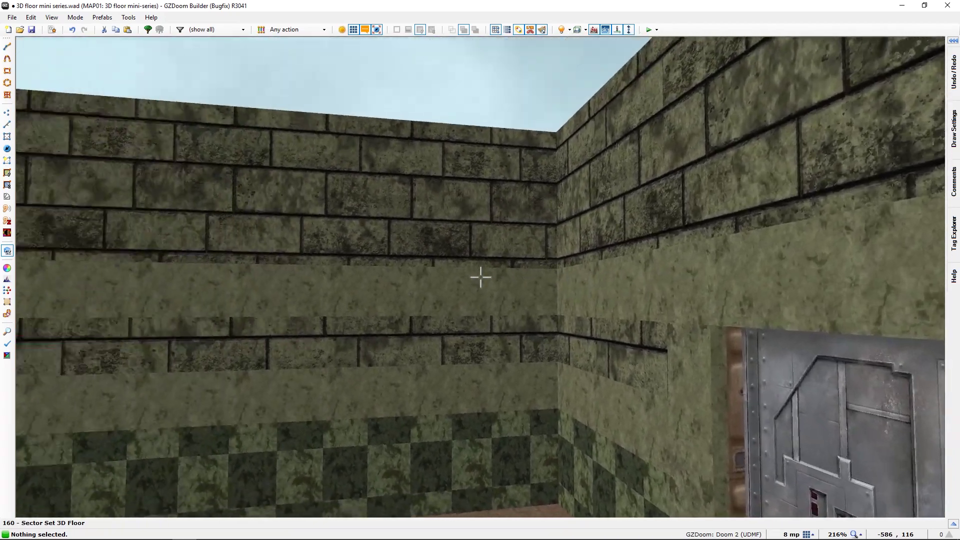
key("a")
key("a")
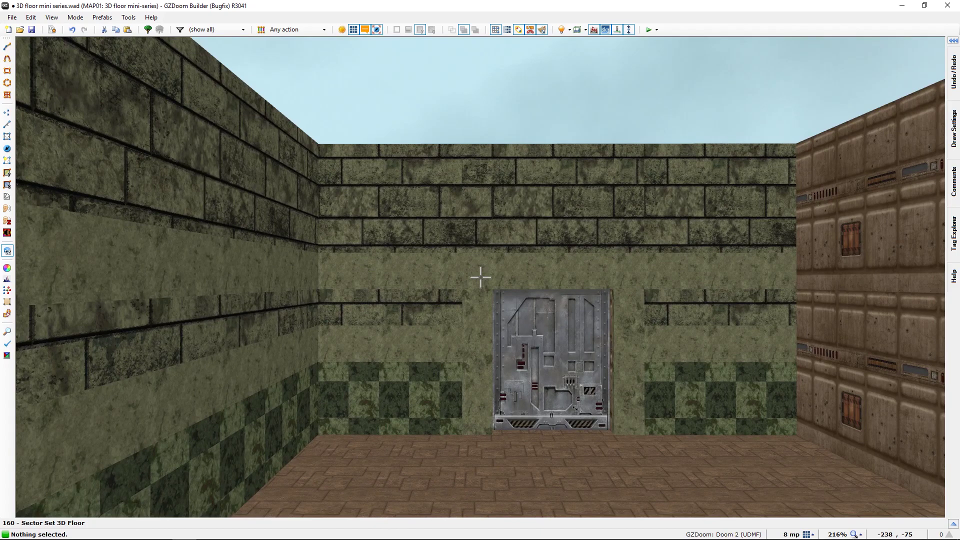
key("w")
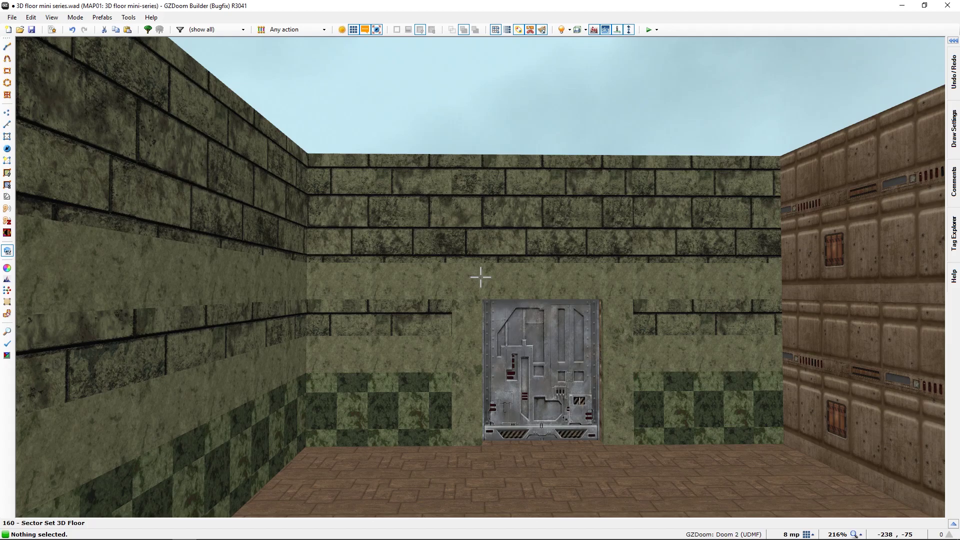
key("w")
Set the texture of the plain middle band on the side wall and on both sides of the door to PANEL6 from the Wood set.
left_click(481, 278)
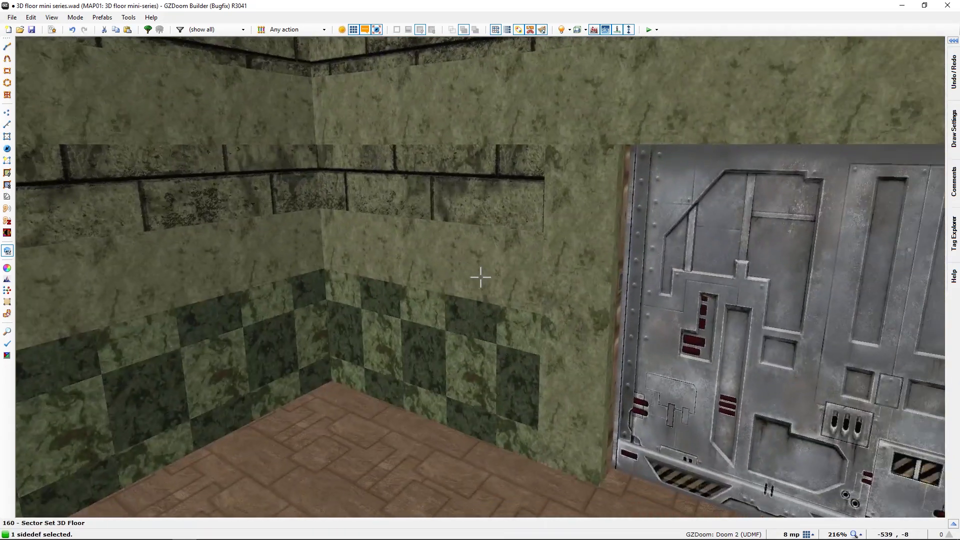
left_click(480, 277)
key("d")
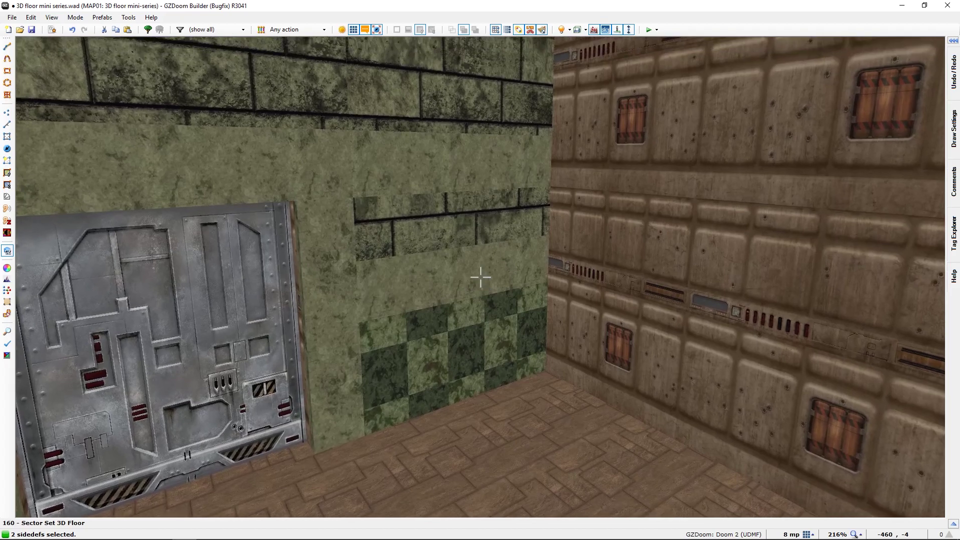
left_click(481, 277)
right_click(480, 277)
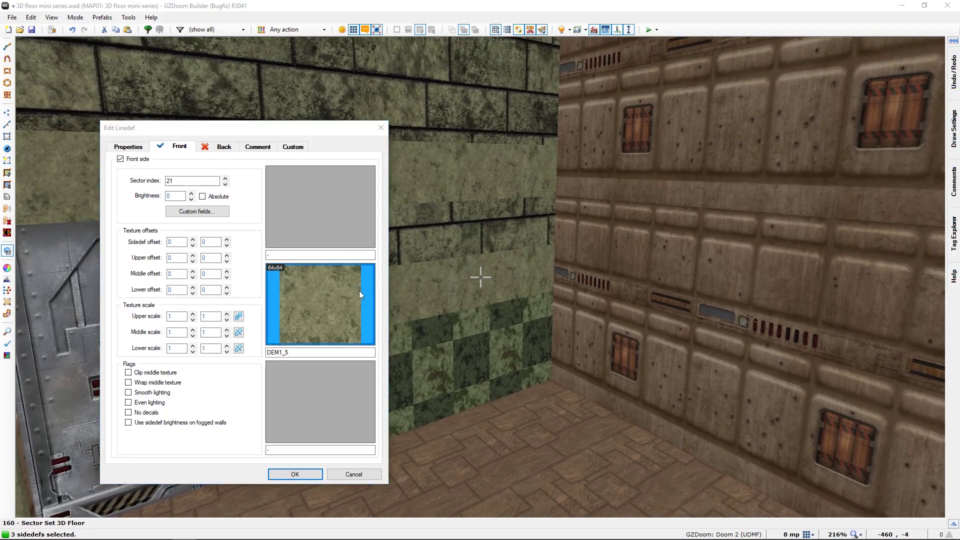
left_click(359, 290)
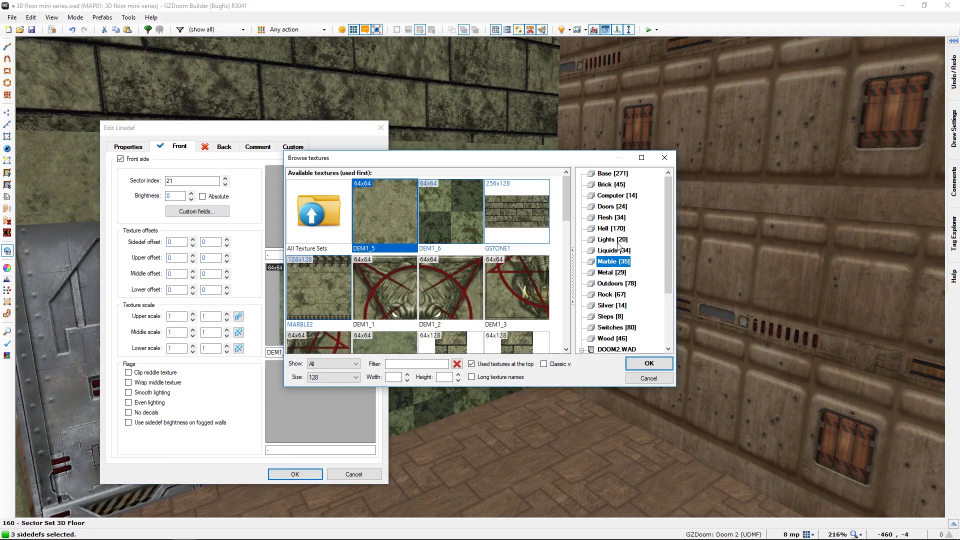
left_click(614, 341)
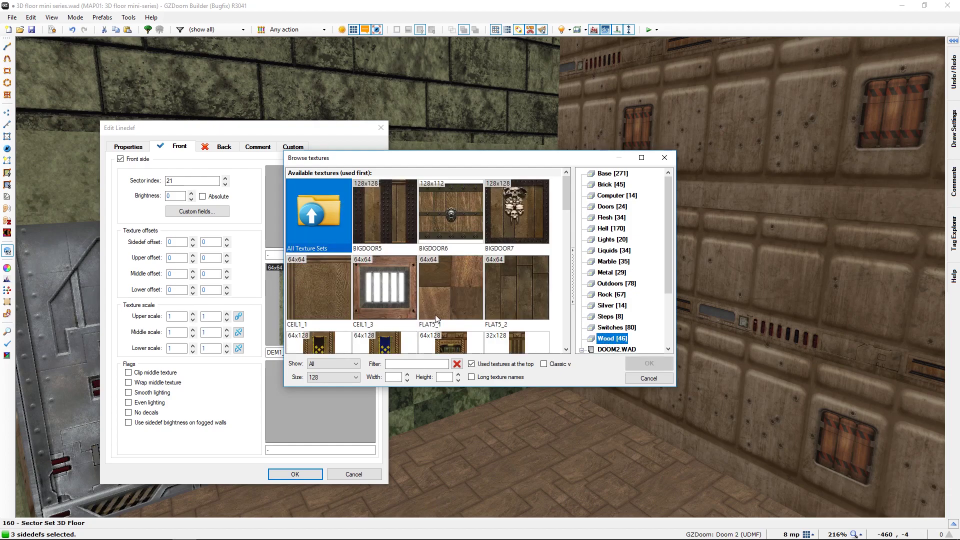
scroll(439, 316, "down", 3)
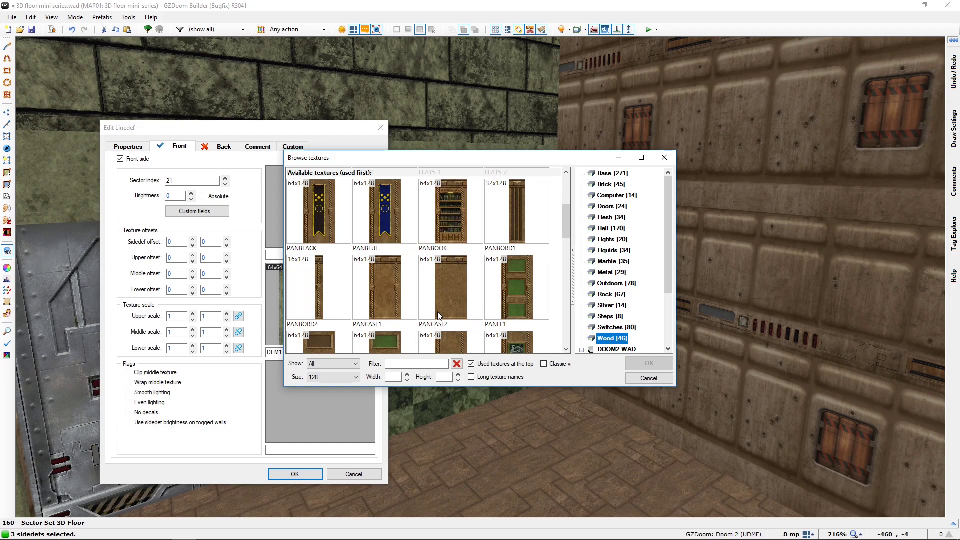
scroll(440, 309, "down", 3)
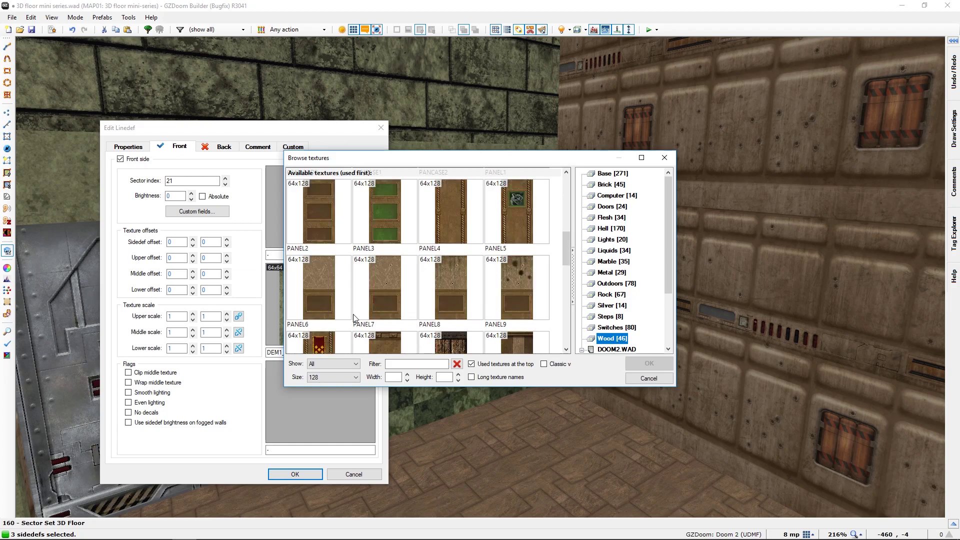
left_click(326, 304)
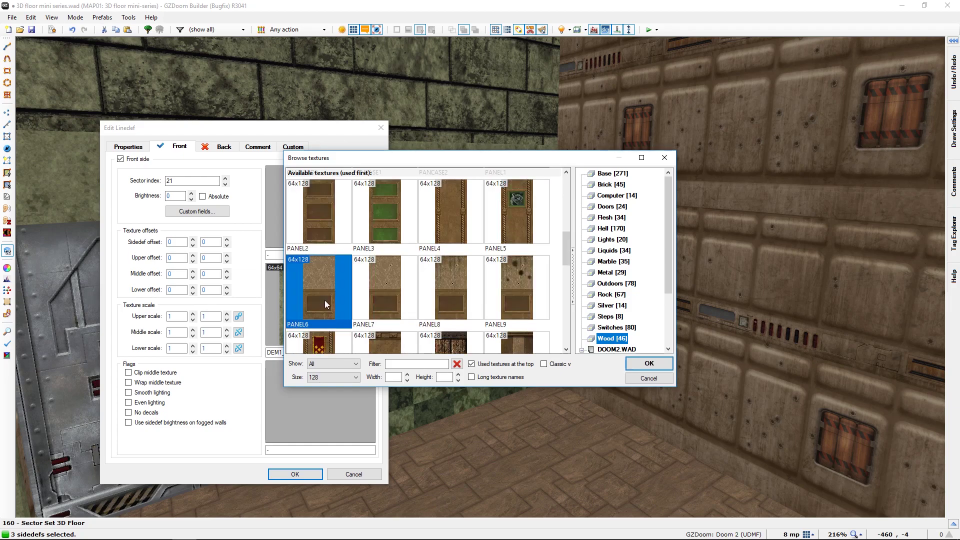
left_click(648, 363)
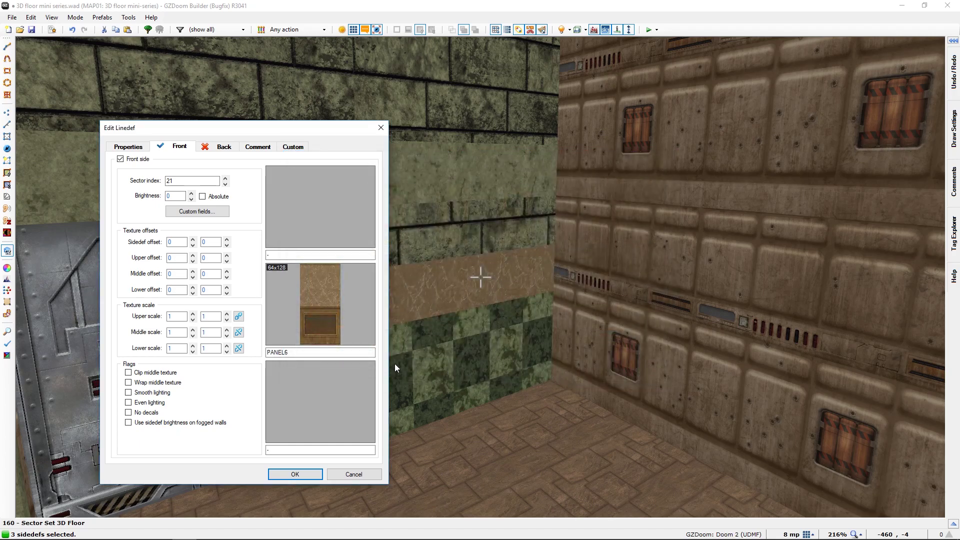
left_click(295, 474)
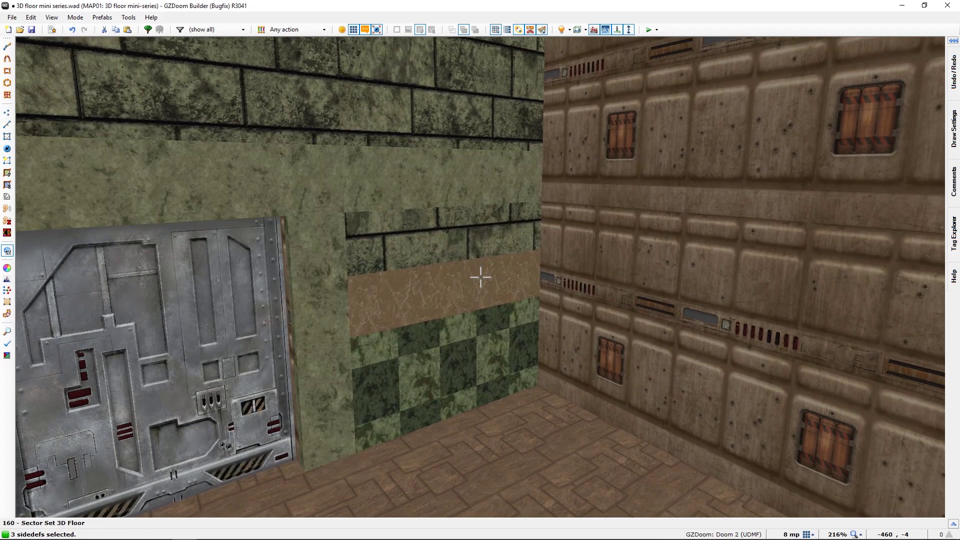
Examine the new panel band along the side wall, in the corner and on both sides of the door in the 3D view.
key("d")
key("f")
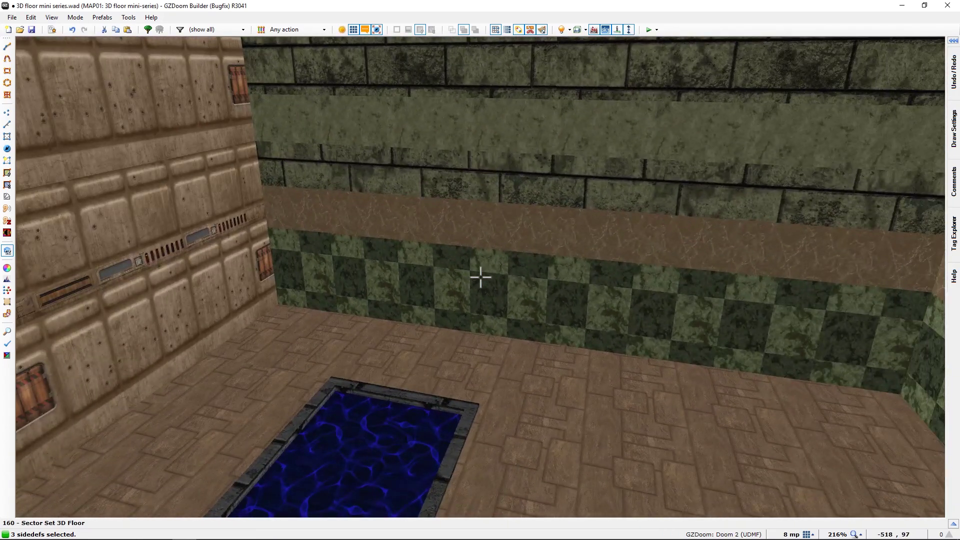
key("s")
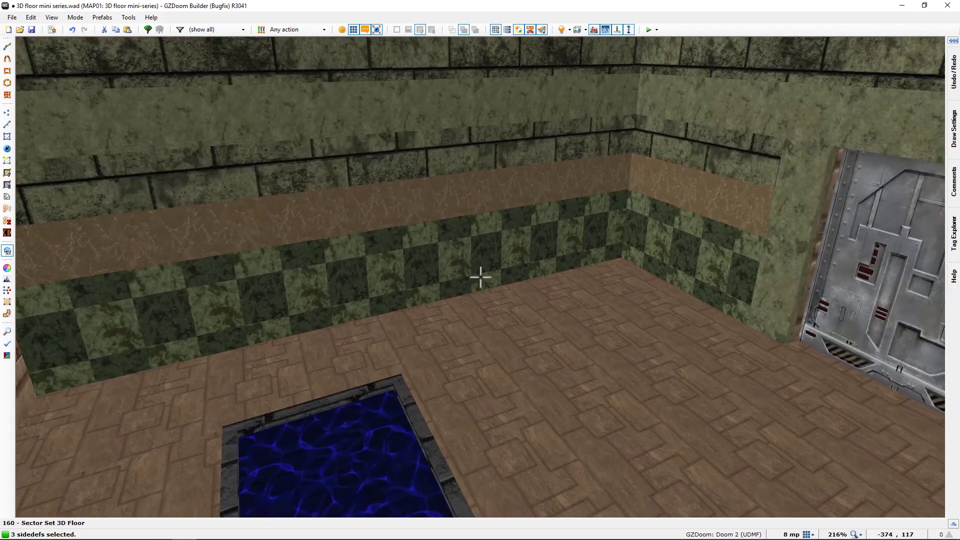
key("e")
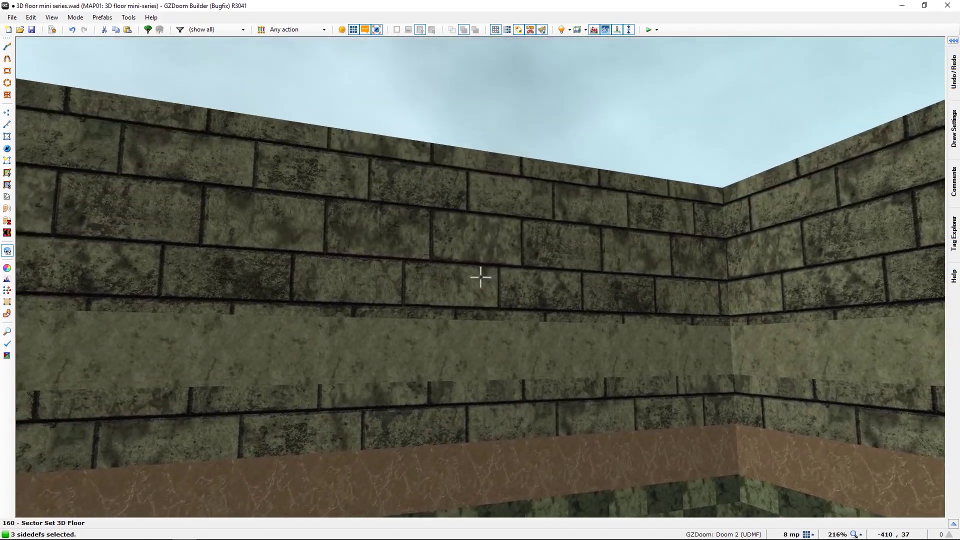
key("s")
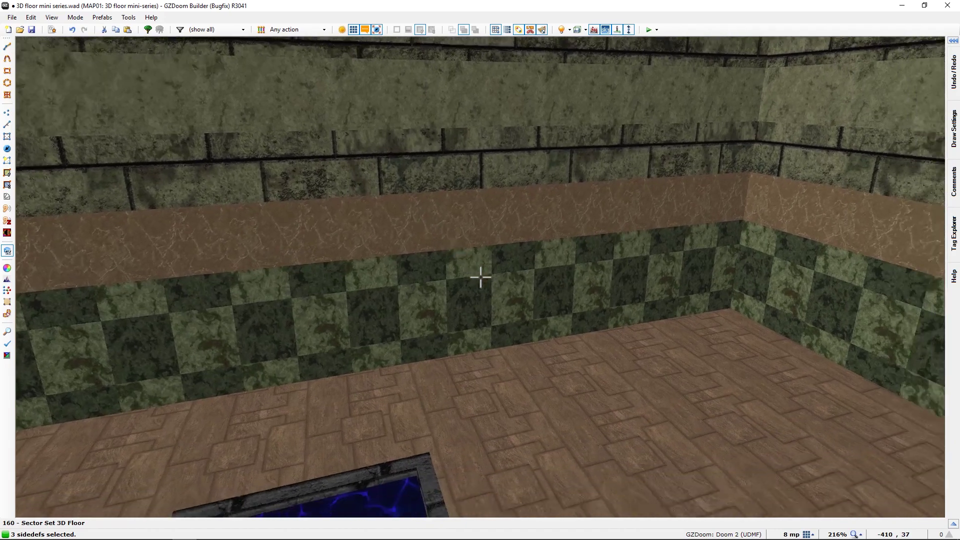
key("w")
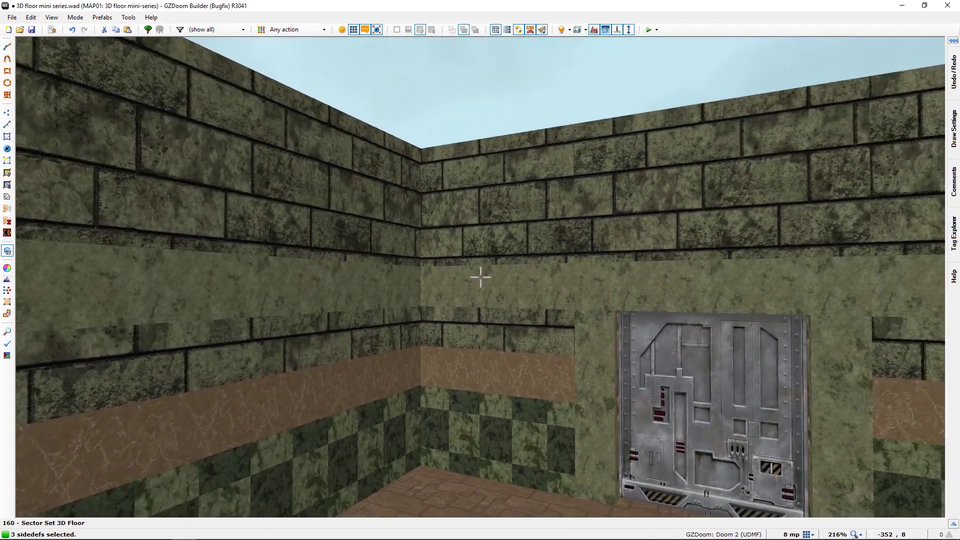
key("s")
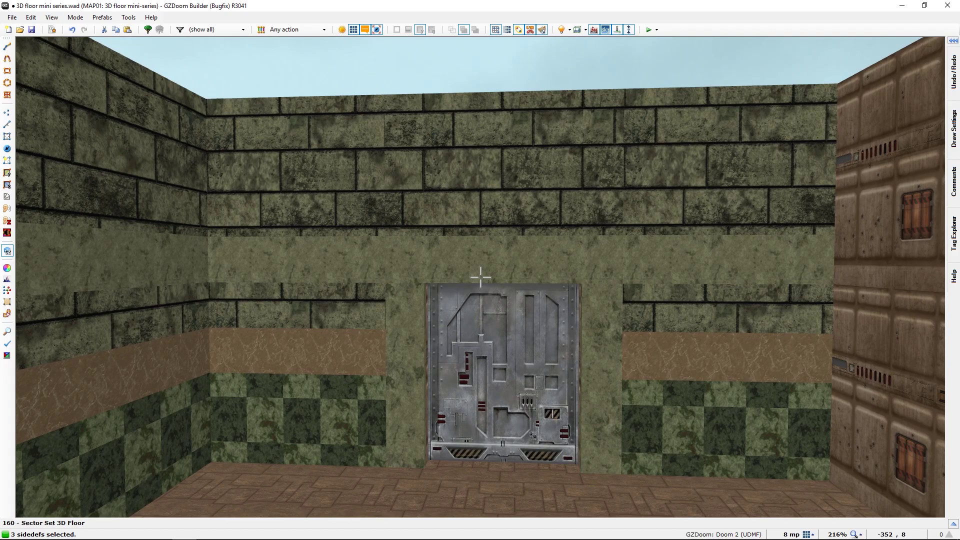
key("s")
key("w")
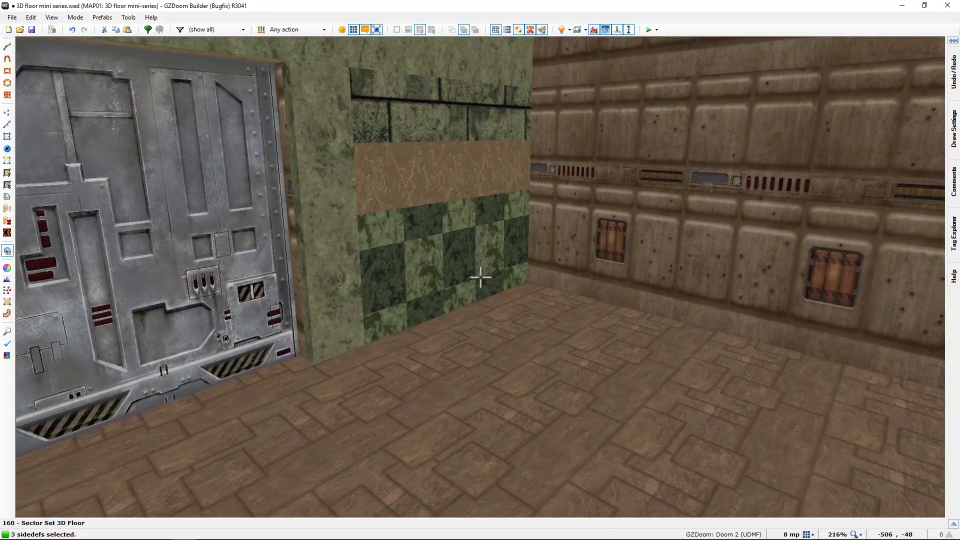
Copy the thin wall sector along the room's south wall in the 2D map.
key("q")
scroll(501, 297, "down", 3)
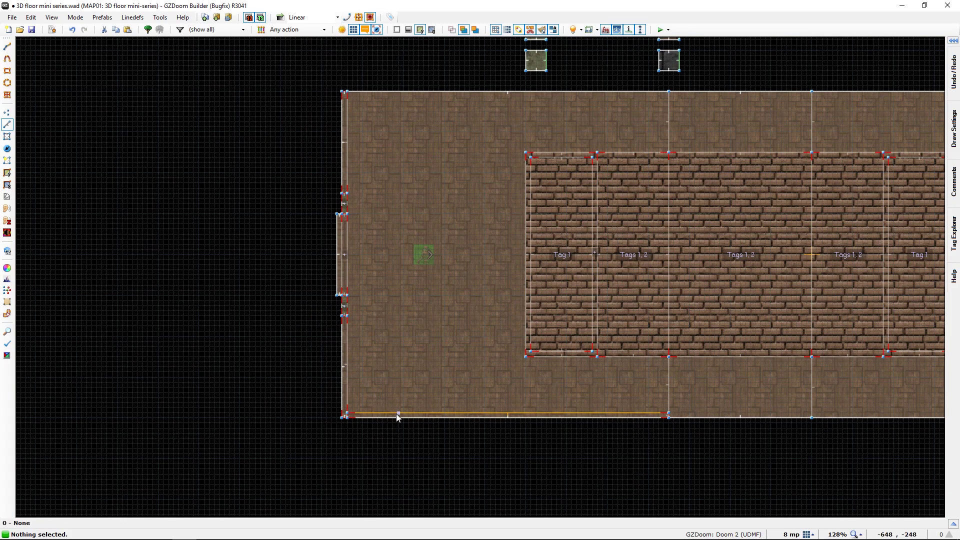
key("s")
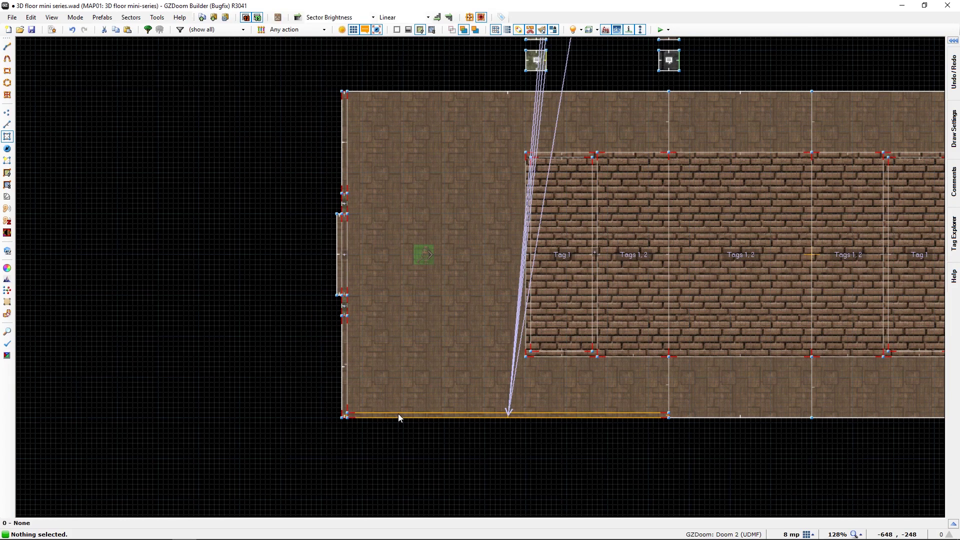
key("ctrl+c")
key("ctrl+v")
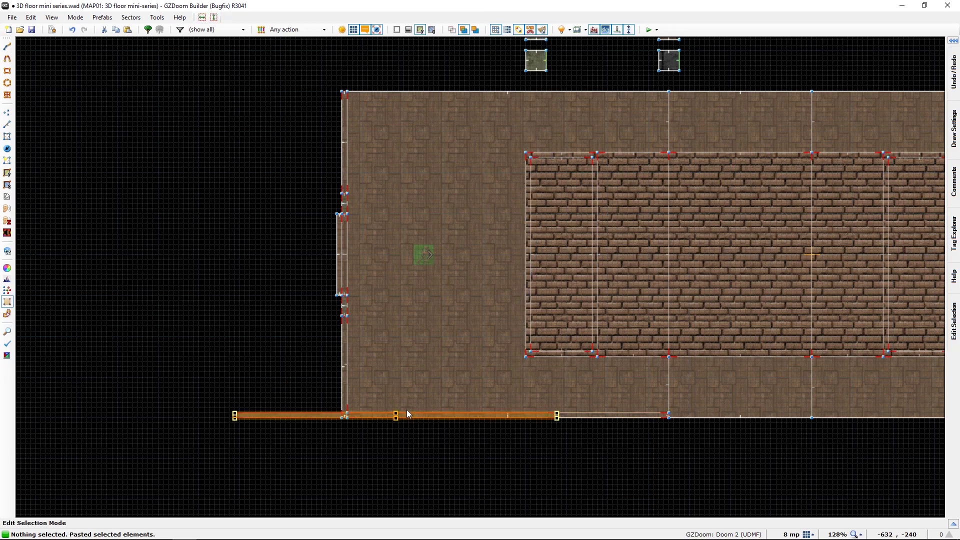
key("Return")
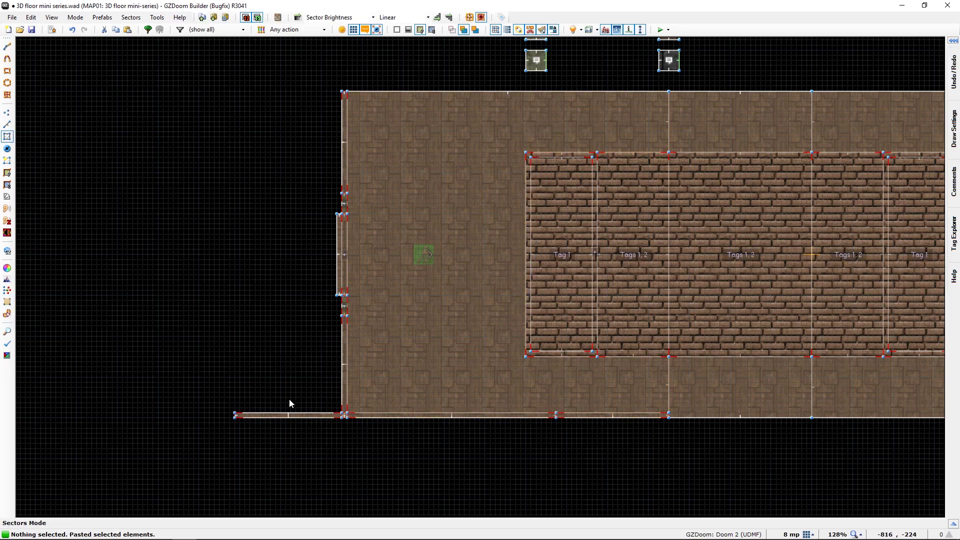
key("ctrl+z")
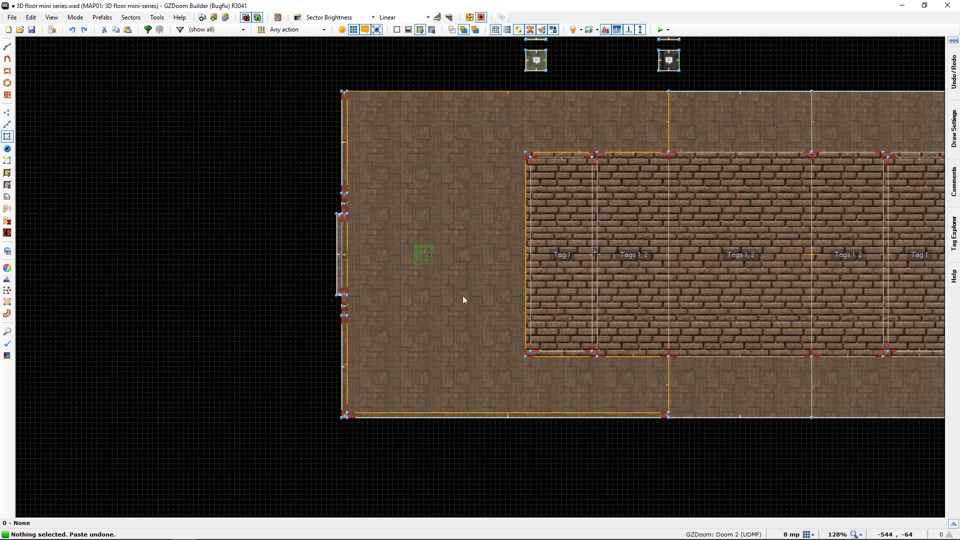
Paste the copied wall sector along the room's north wall, from the door wall's corner to the first vertical sector divider.
key("ctrl+v")
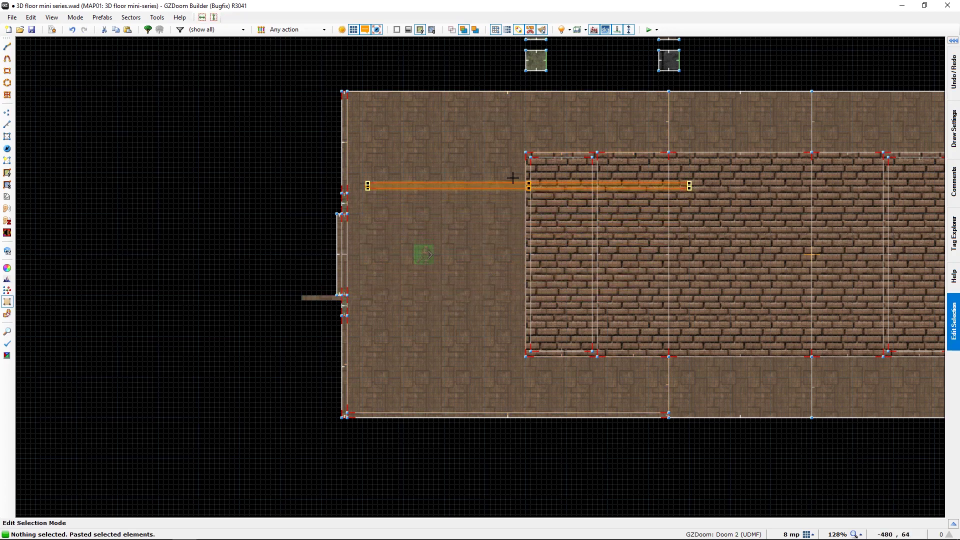
left_click(502, 94)
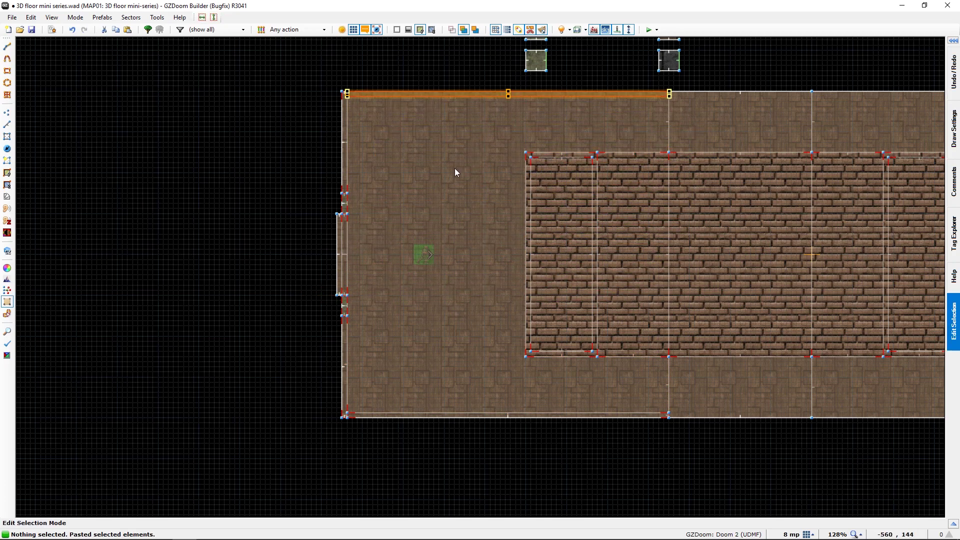
key("Return")
Paste the PANEL6 texture and the texture offsets 0, 15 onto the new north wall in the 3D view to align it with the door wall.
key("w")
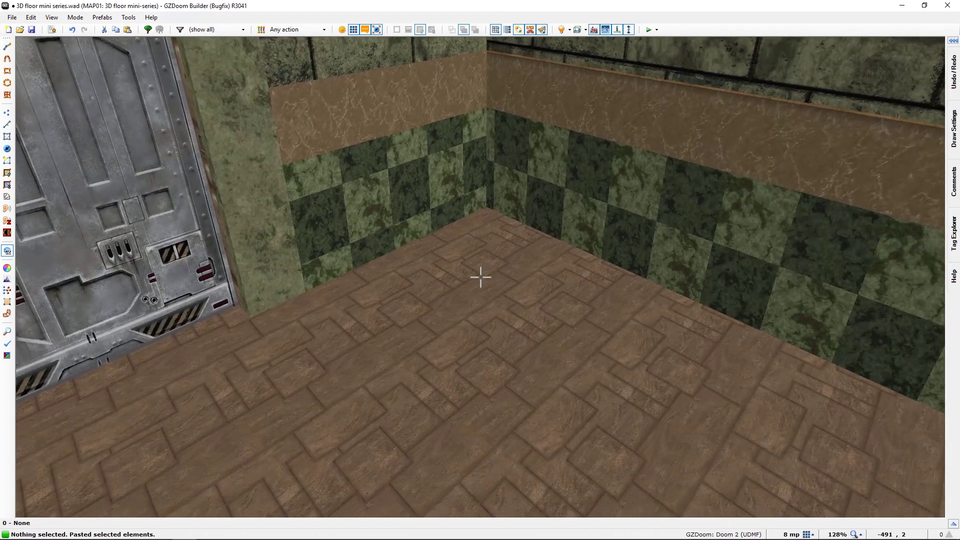
key("e")
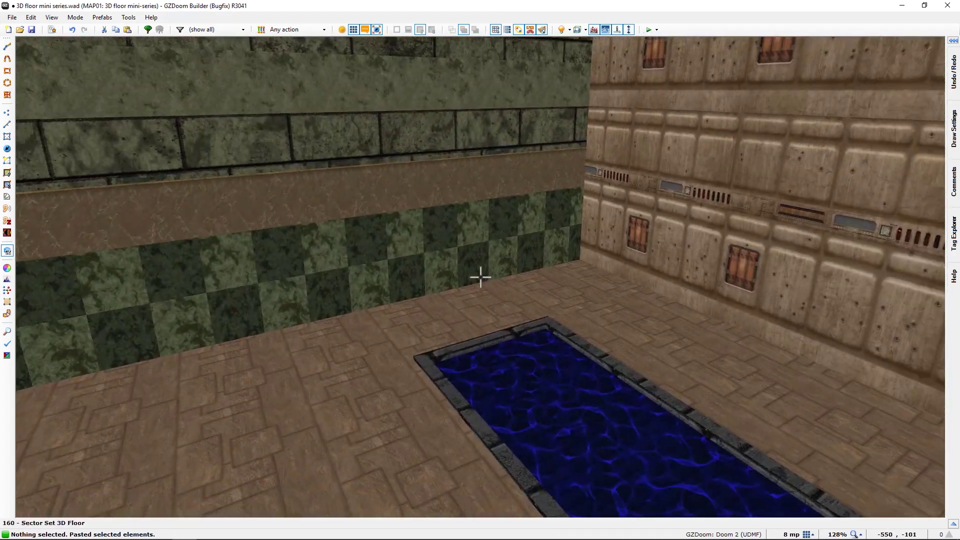
key("e")
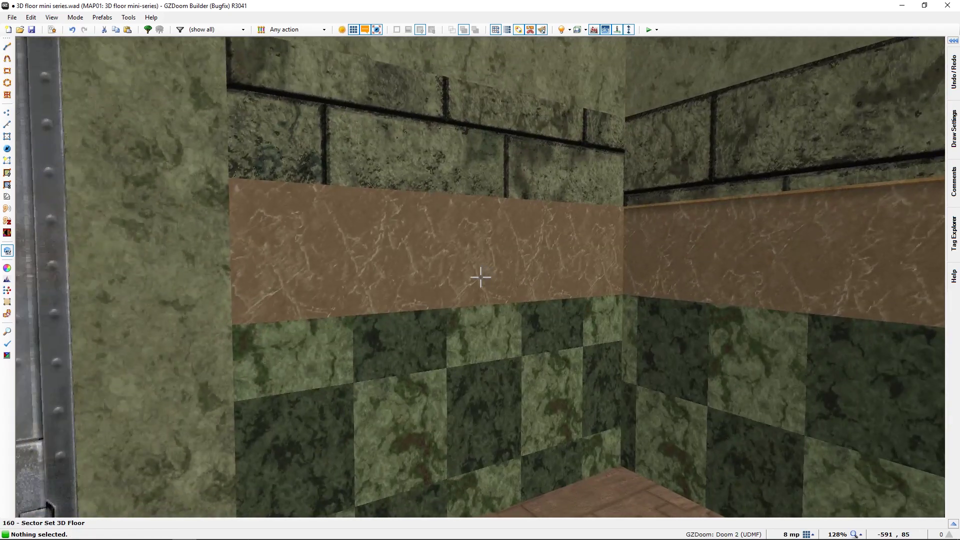
key("ctrl+v")
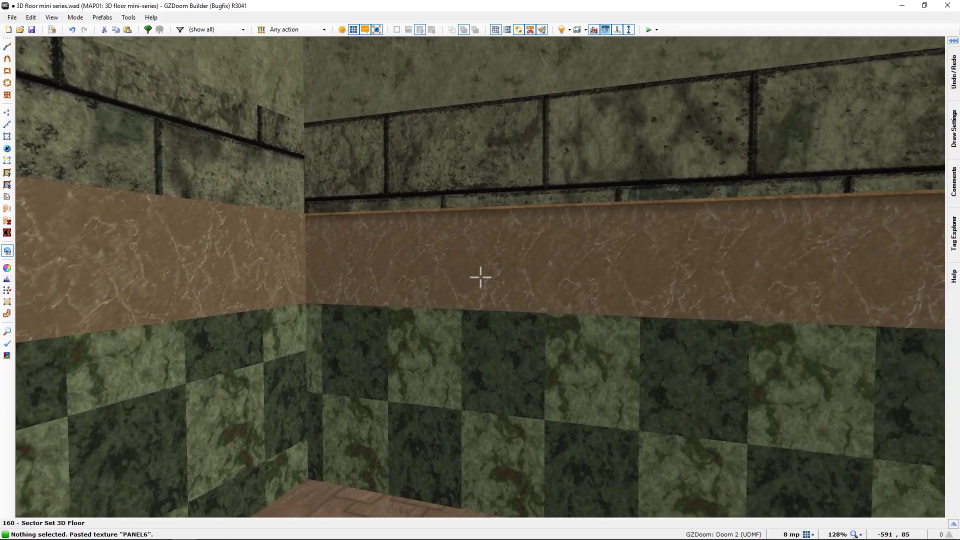
key("ctrl+shift+v")
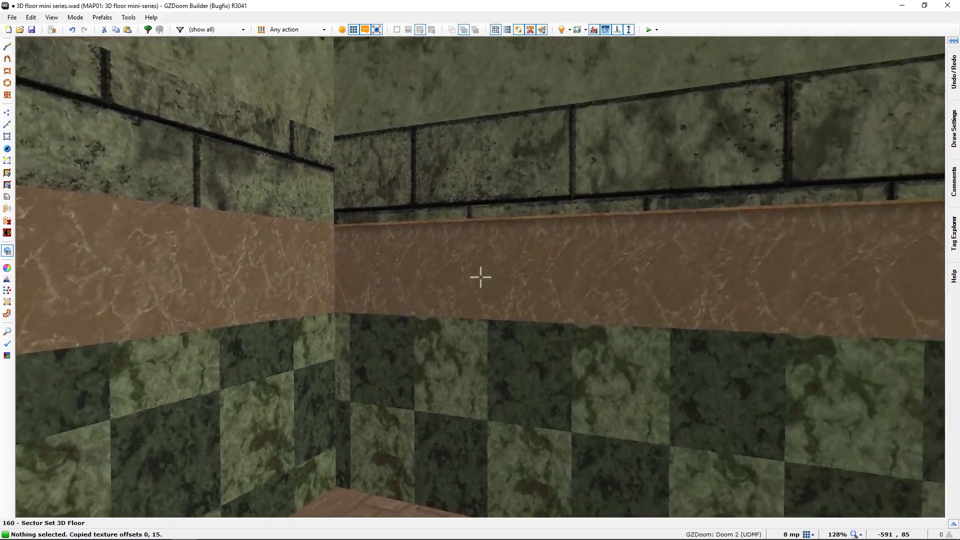
key("d")
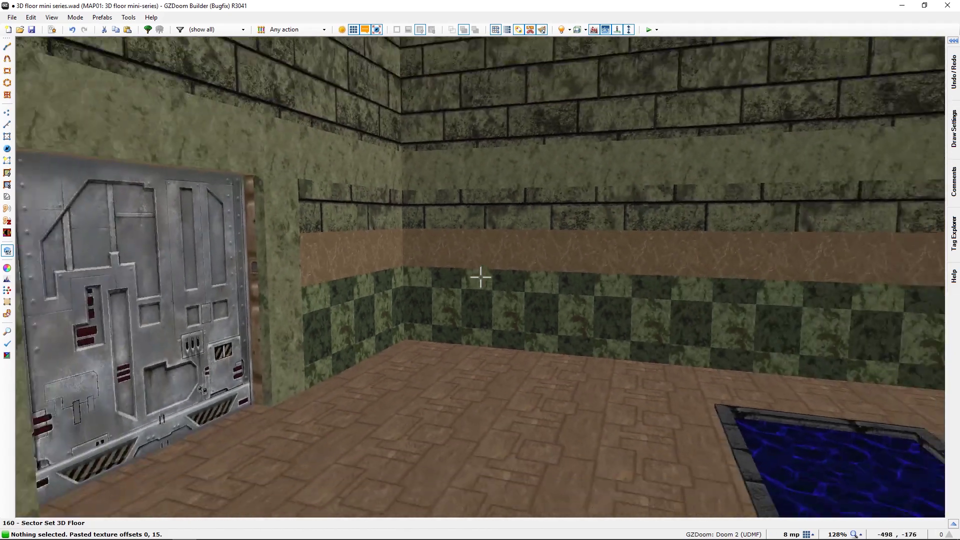
Paste the copied wall sector, rotate it to run north-south and place it against the first vertical sector divider, crossing the pool.
key("f")
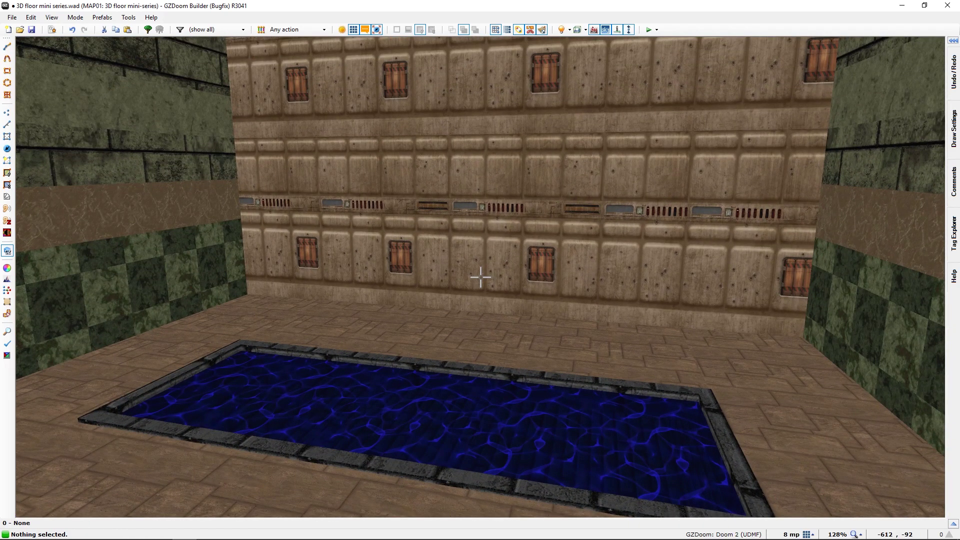
key("w")
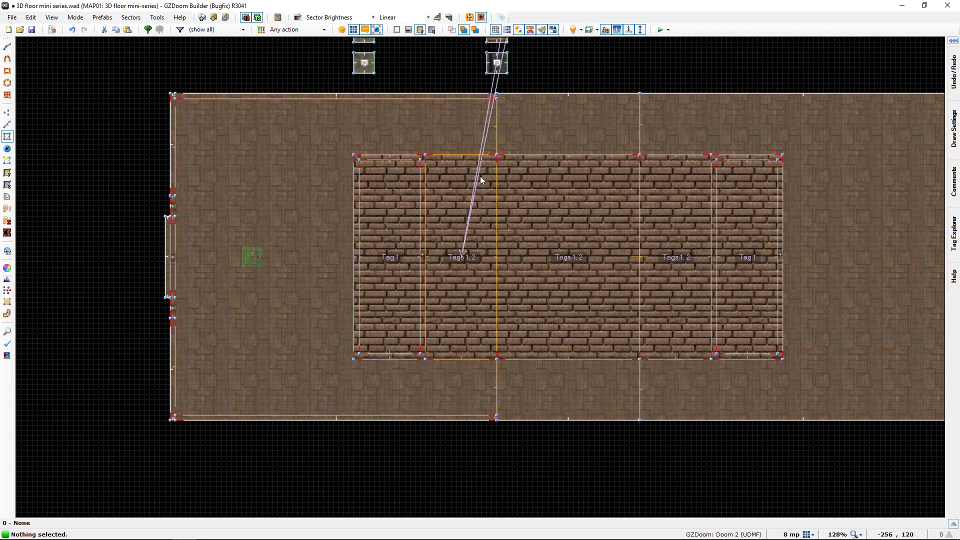
key("ctrl+v")
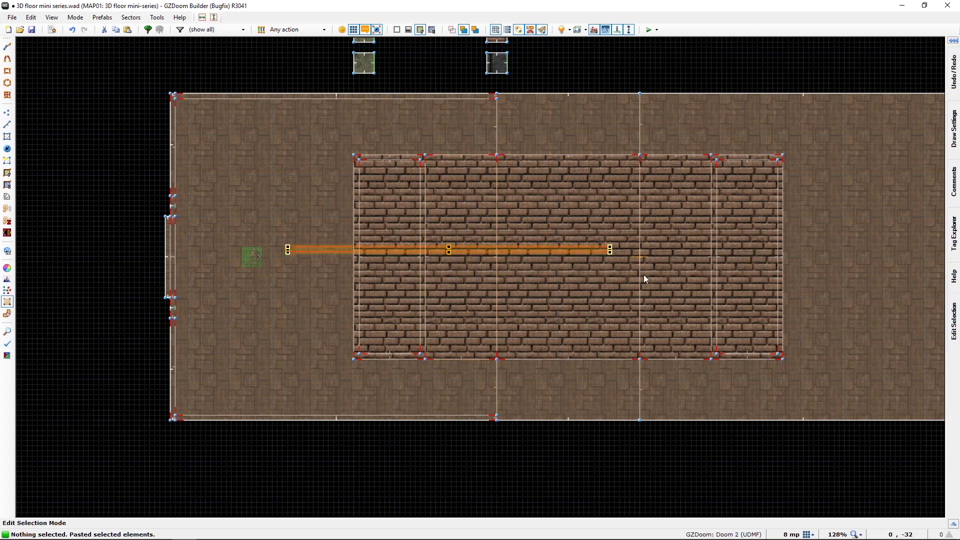
left_click_drag(615, 258, 447, 358)
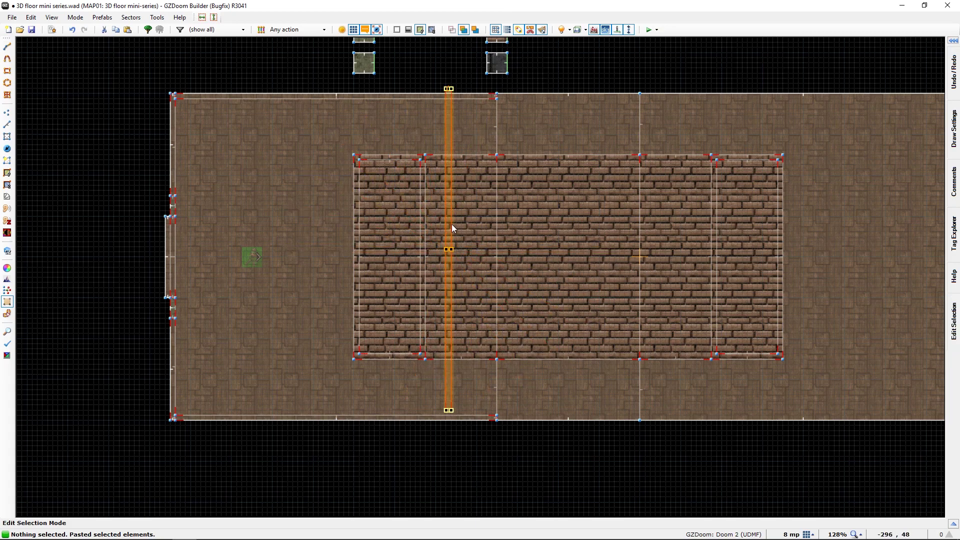
left_click_drag(450, 228, 489, 234)
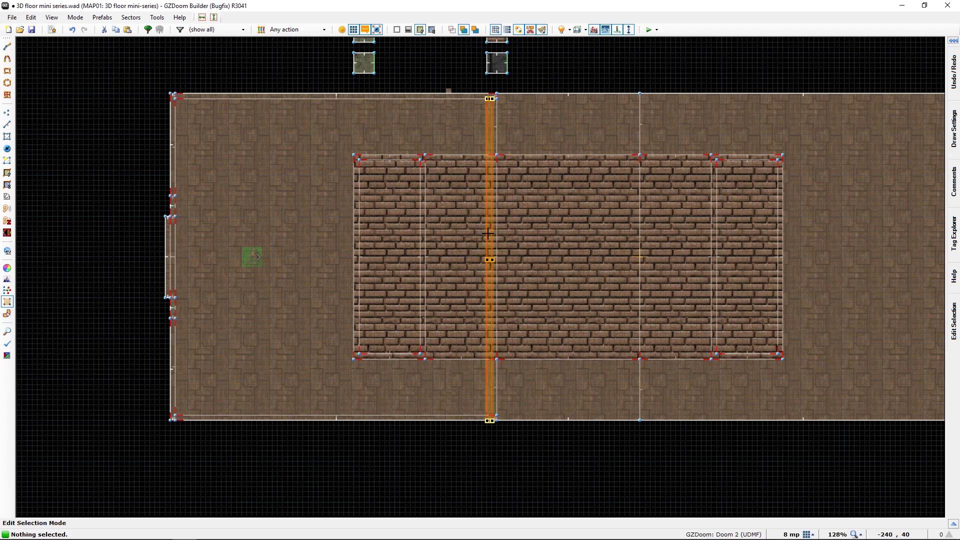
scroll(487, 233, "up", 5)
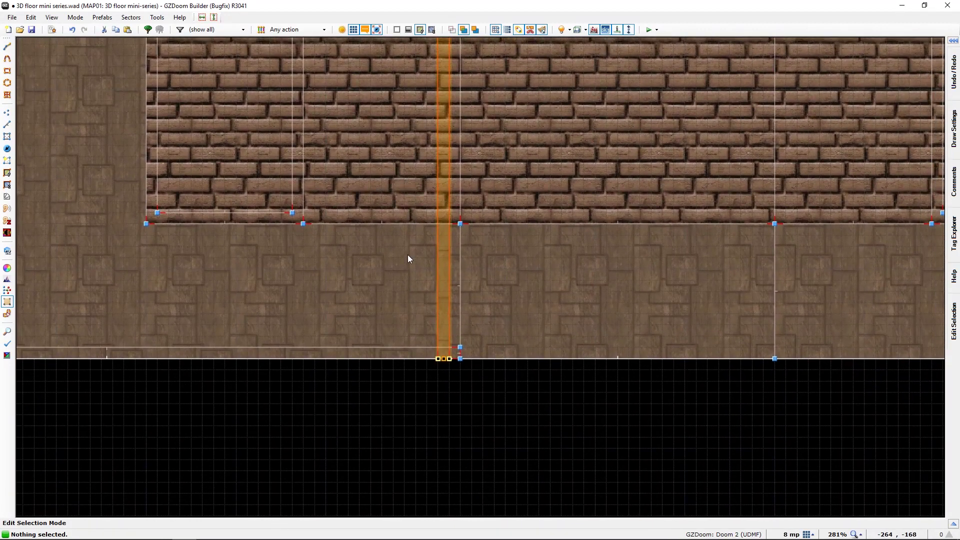
left_click_drag(440, 324, 447, 329)
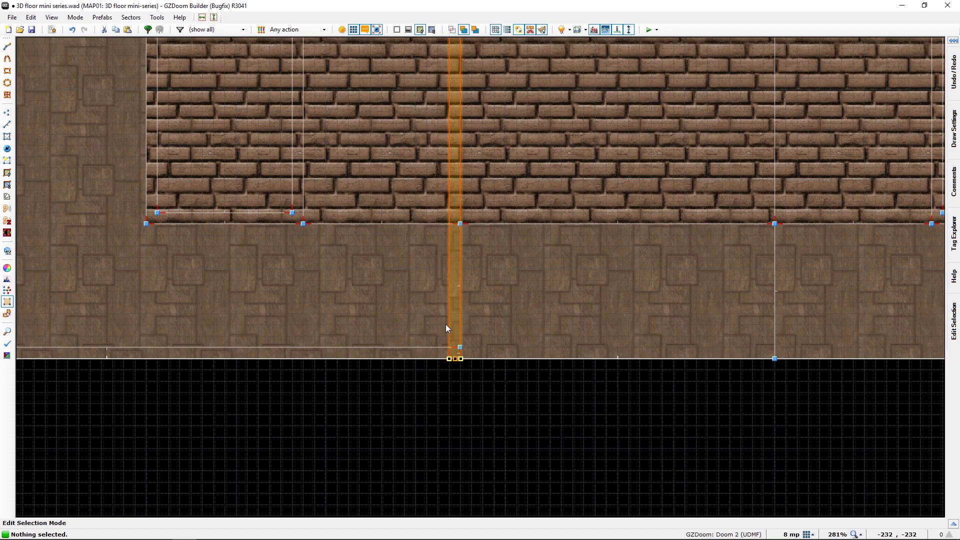
left_click(434, 310)
Examine the pasted cross wall from several sides of the pool in the 3D view.
key("w")
key("d")
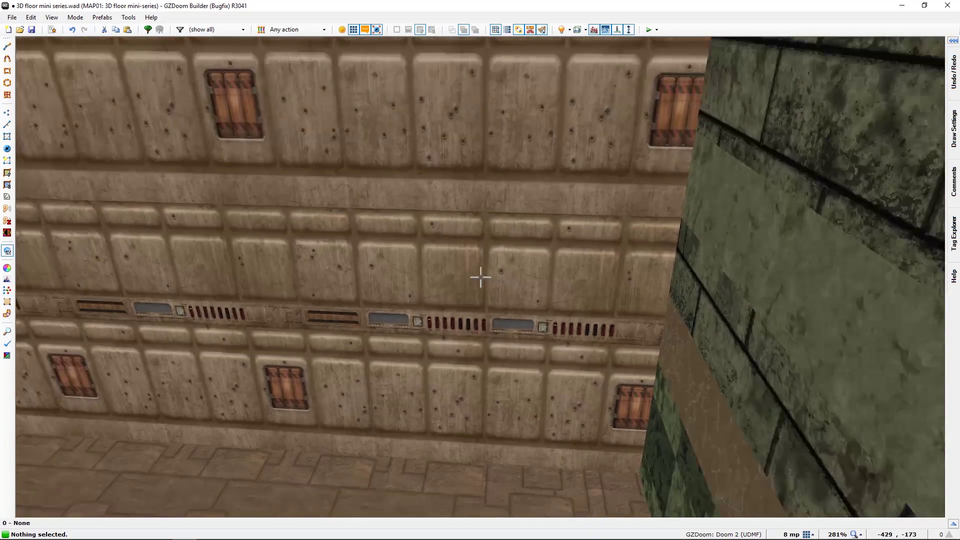
key("s")
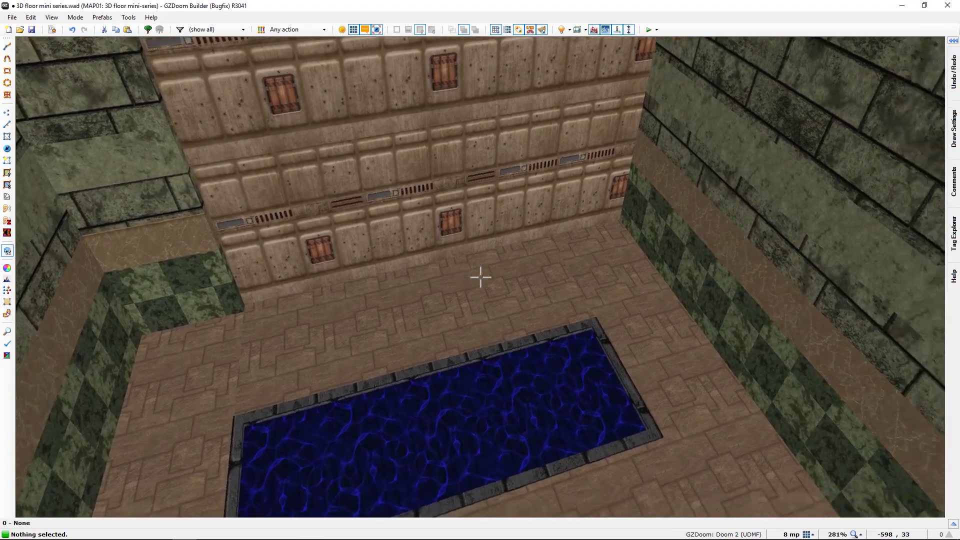
key("f")
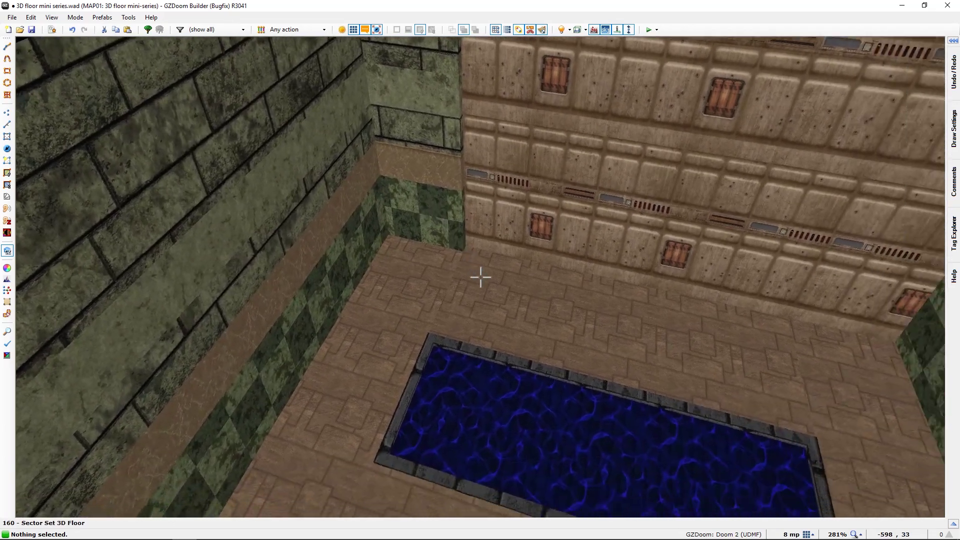
key("w")
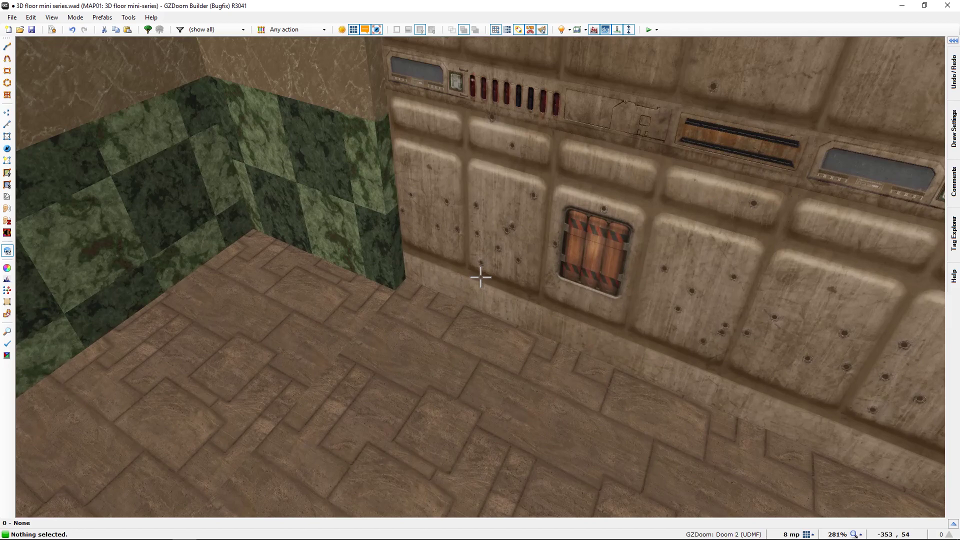
key("w")
Check the tags of the cross wall's segment north of the pool in its sector properties.
middle_click_drag(506, 265, 284, 266)
scroll(219, 272, "down", 1)
scroll(219, 271, "down", 2)
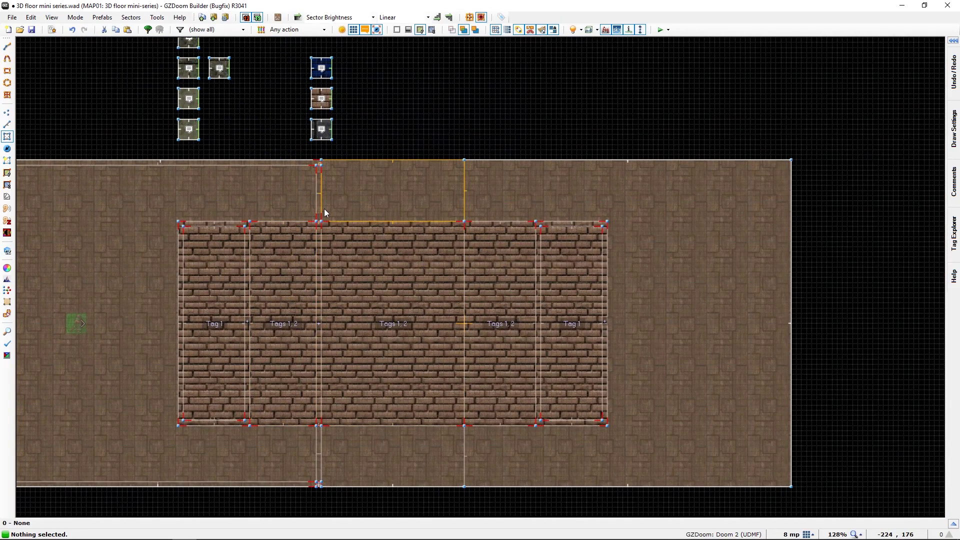
middle_click_drag(315, 213, 317, 228)
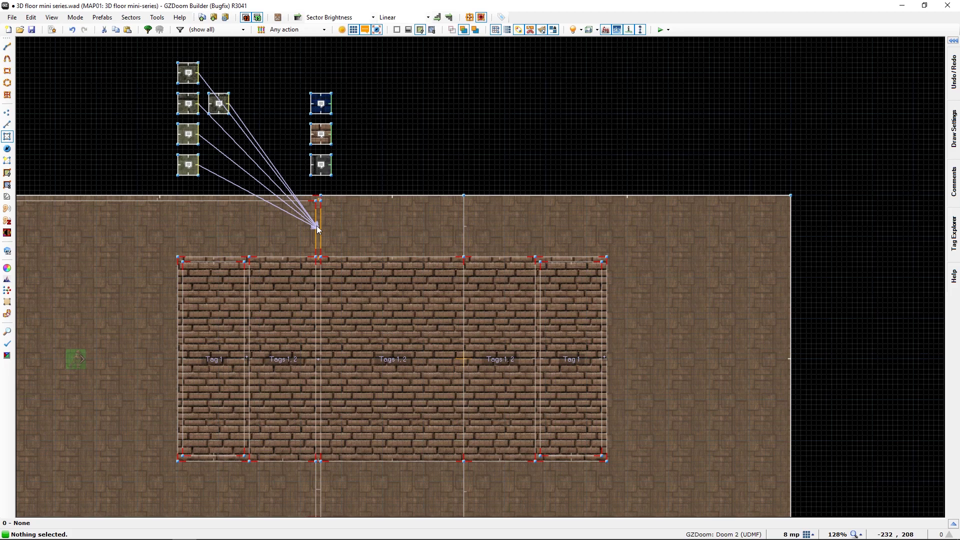
double_click(317, 229)
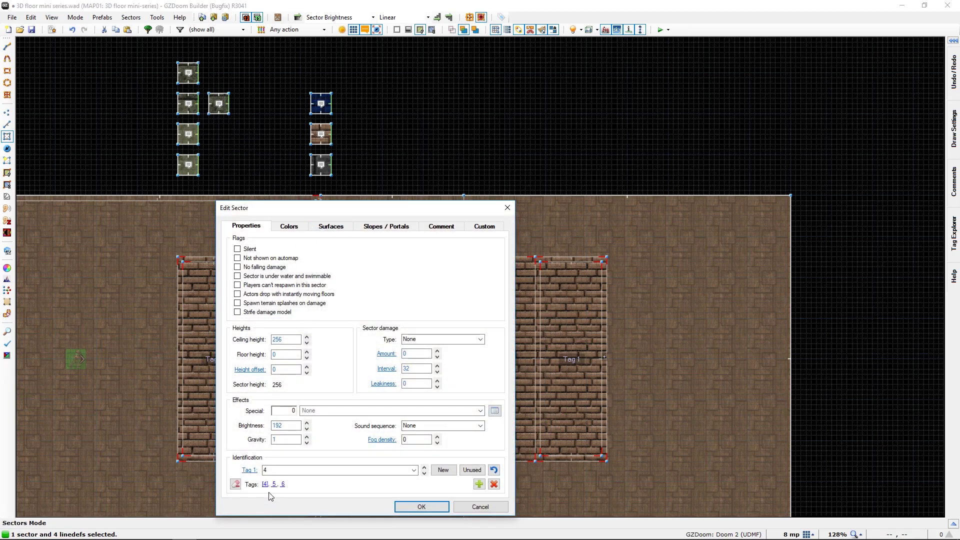
left_click(463, 508)
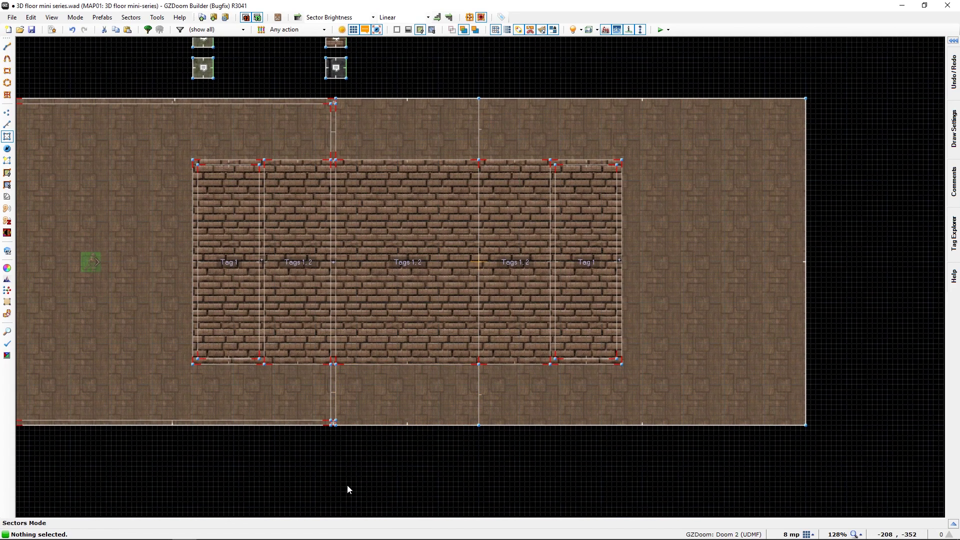
Add tags 4, 5 and 6 to the cross wall's sectors inside and south of the pool.
left_click(332, 395)
left_click(334, 283)
right_click(334, 282)
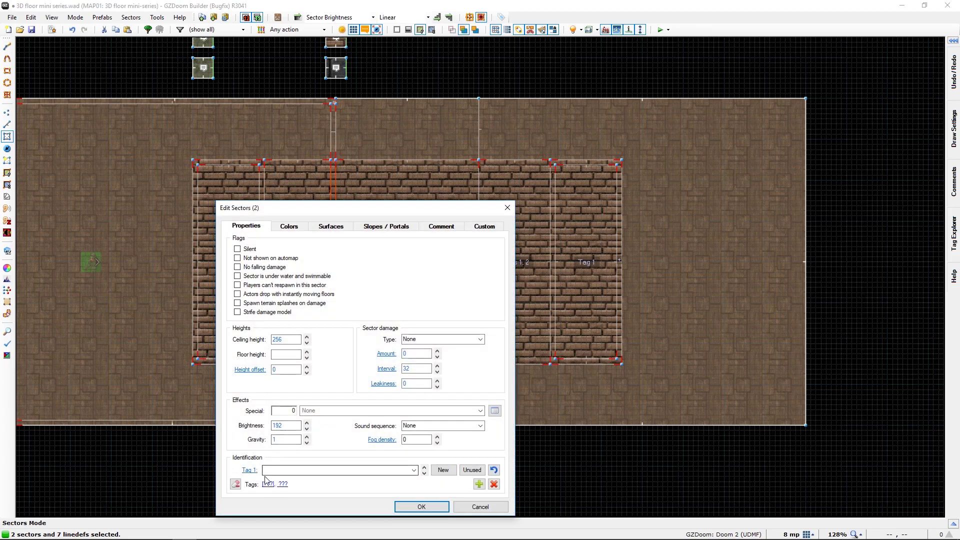
left_click(479, 484)
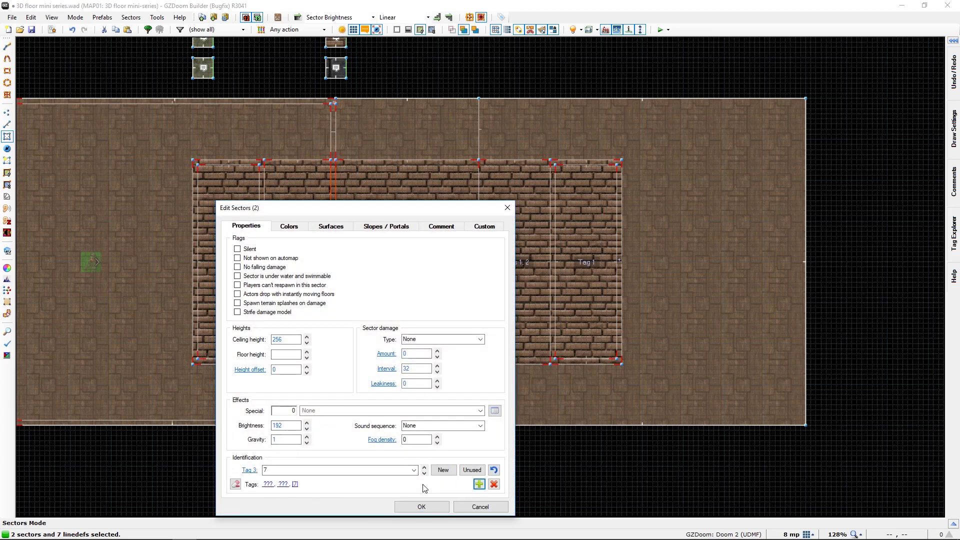
left_click(275, 470)
type("4")
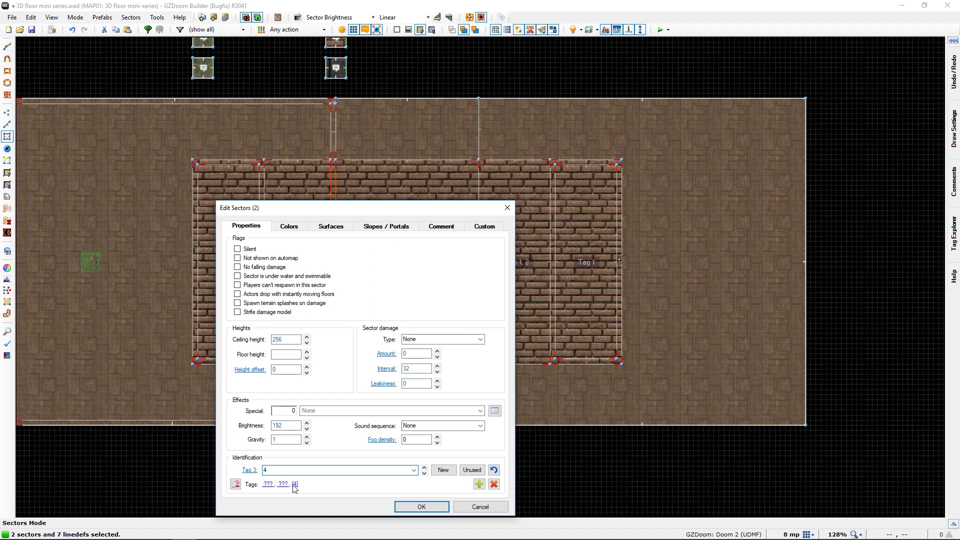
left_click(479, 484)
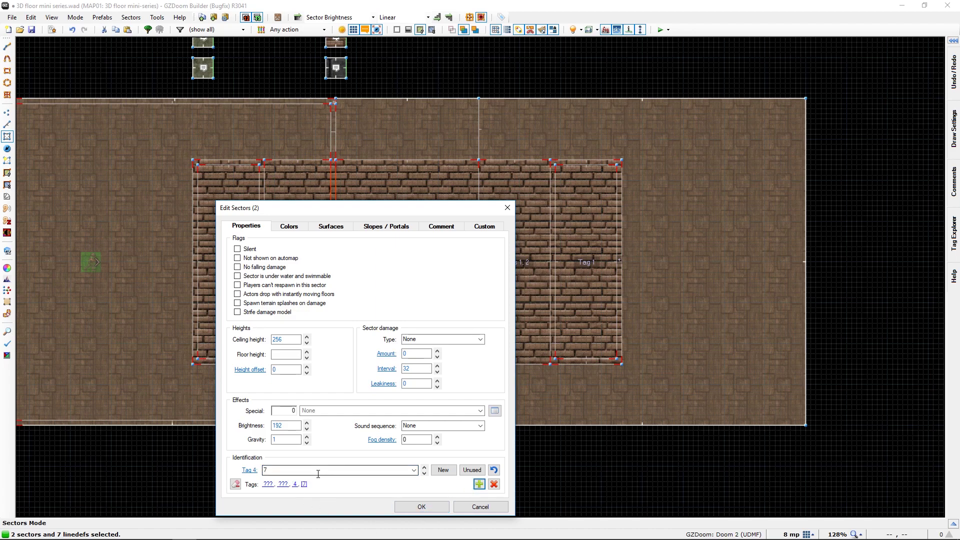
left_click(274, 471)
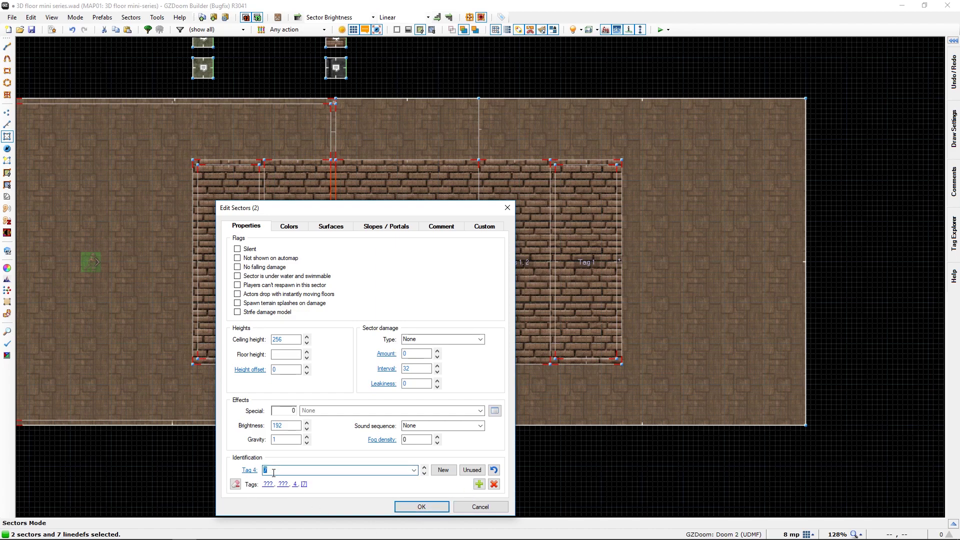
left_click(477, 484)
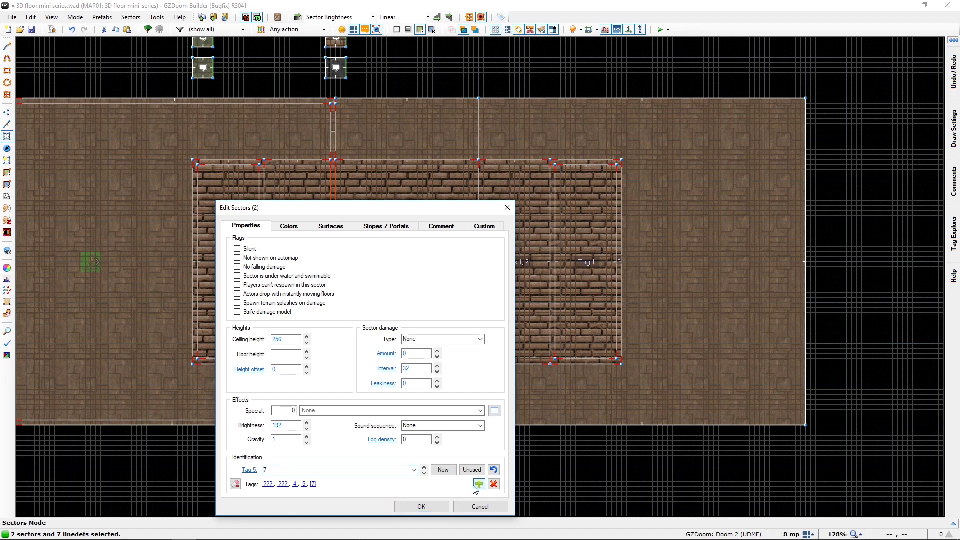
left_click(419, 509)
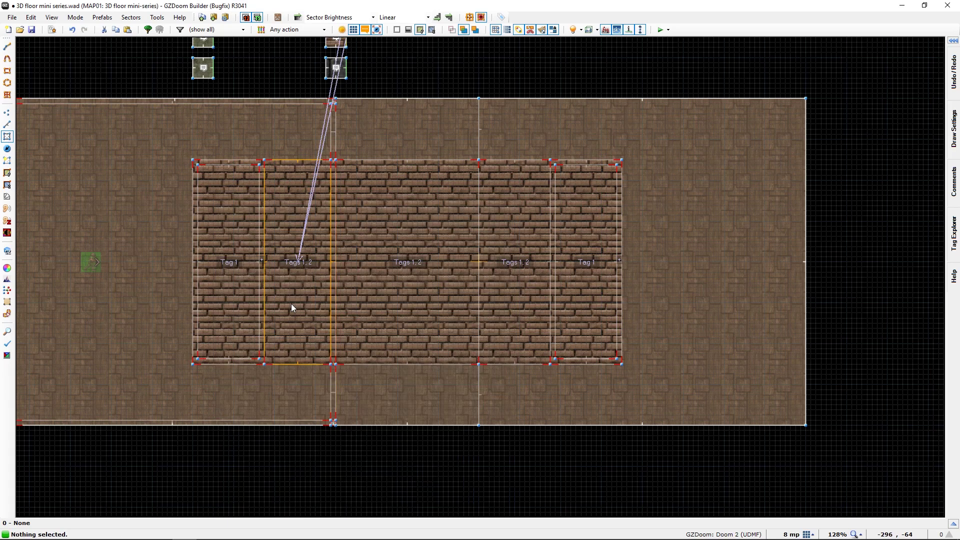
Copy the south wall's texture offsets 0, 15 and paste them onto the misaligned segments of the cross wall in the 3D view.
key("q")
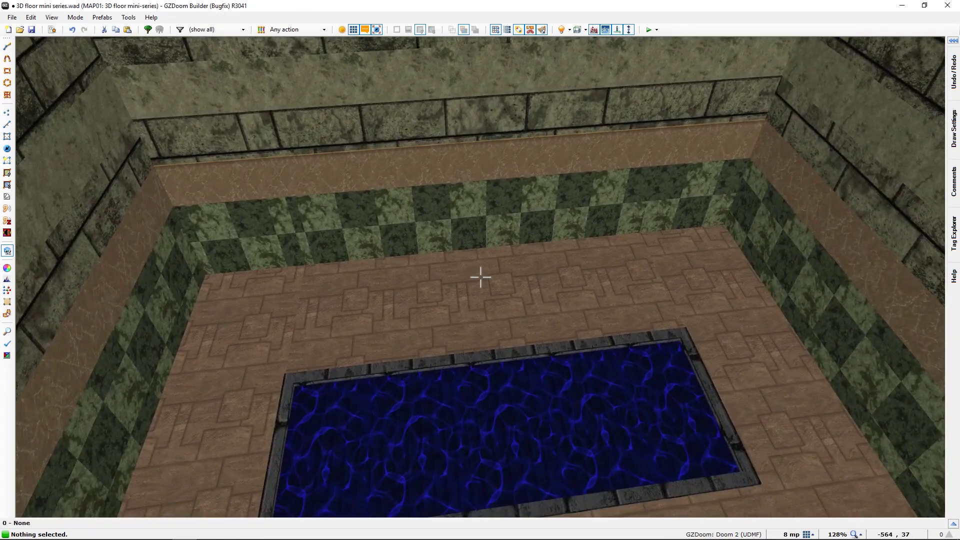
key("e")
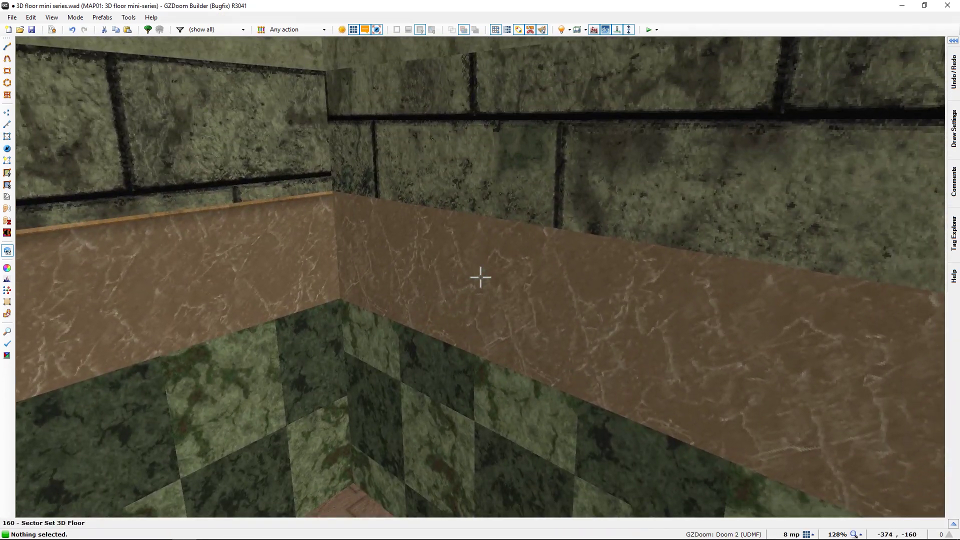
key("shift+c")
key("shift+v")
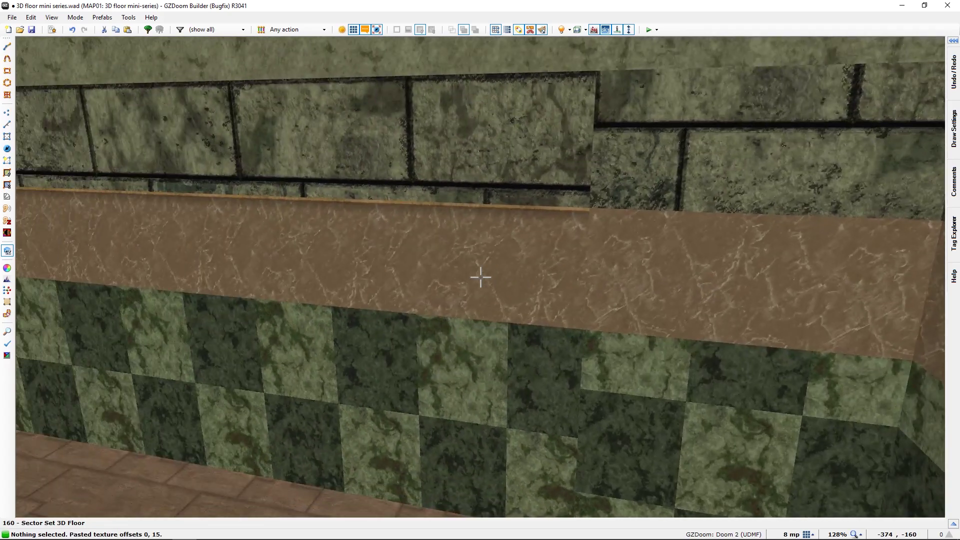
key("shift+v")
Examine the alignment of the wall bands around the pool, in the corners and beside the door in the 3D view.
key("s")
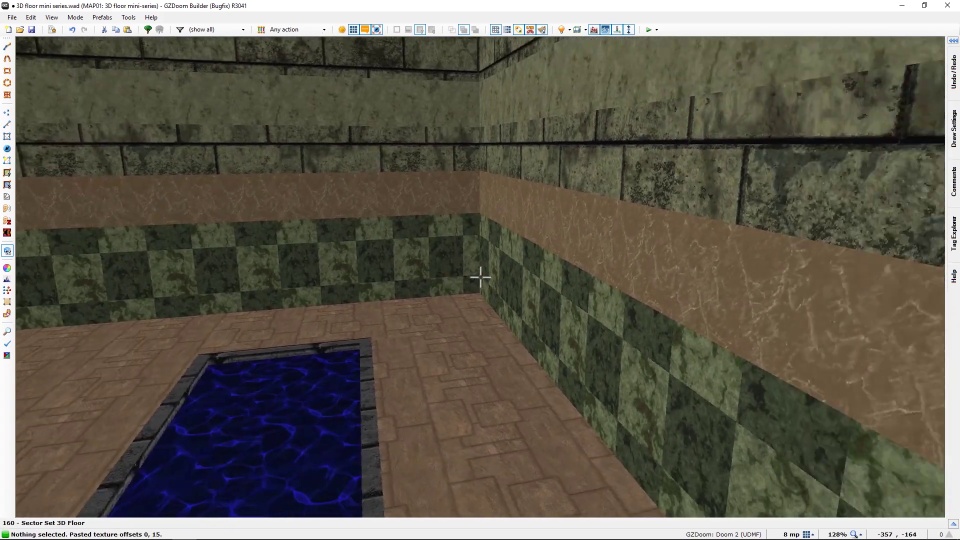
key("e")
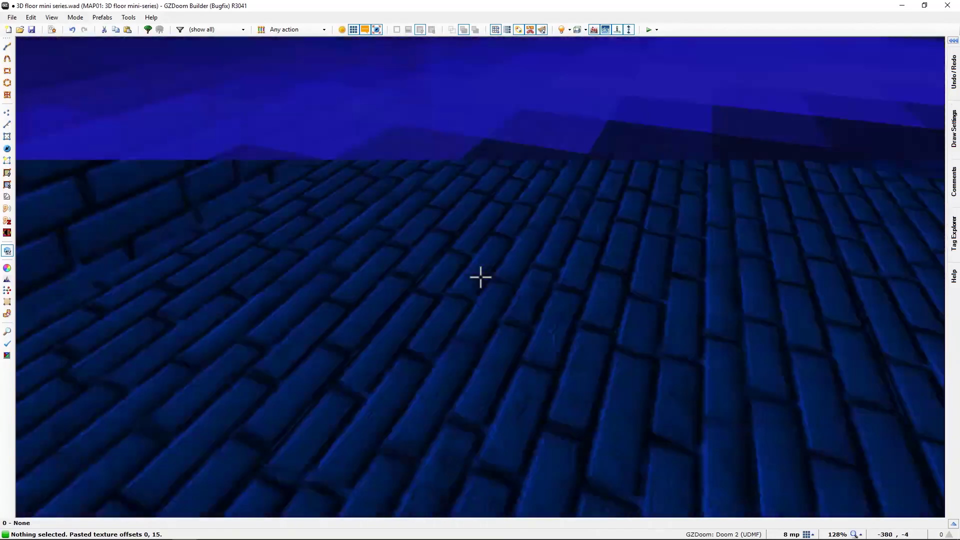
key("e")
key("e")
key("w")
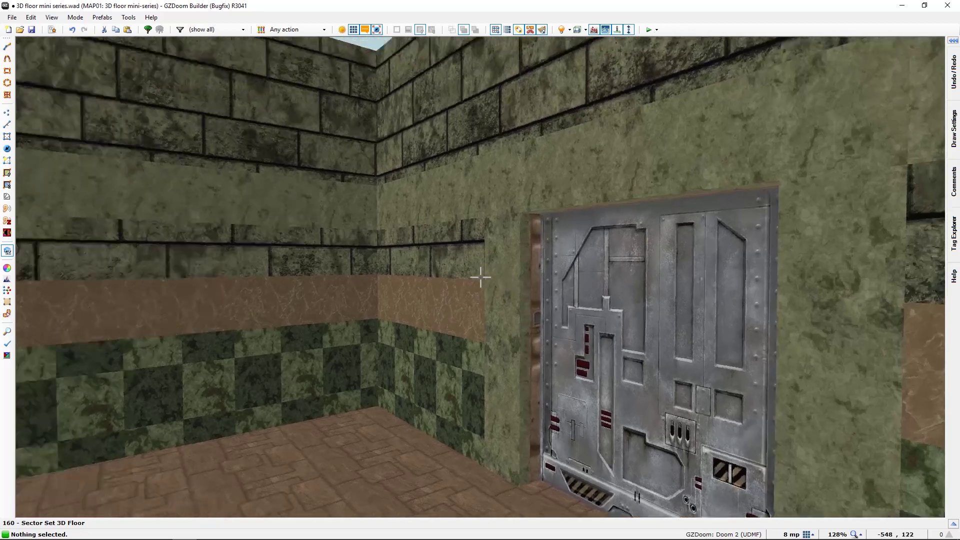
key("f")
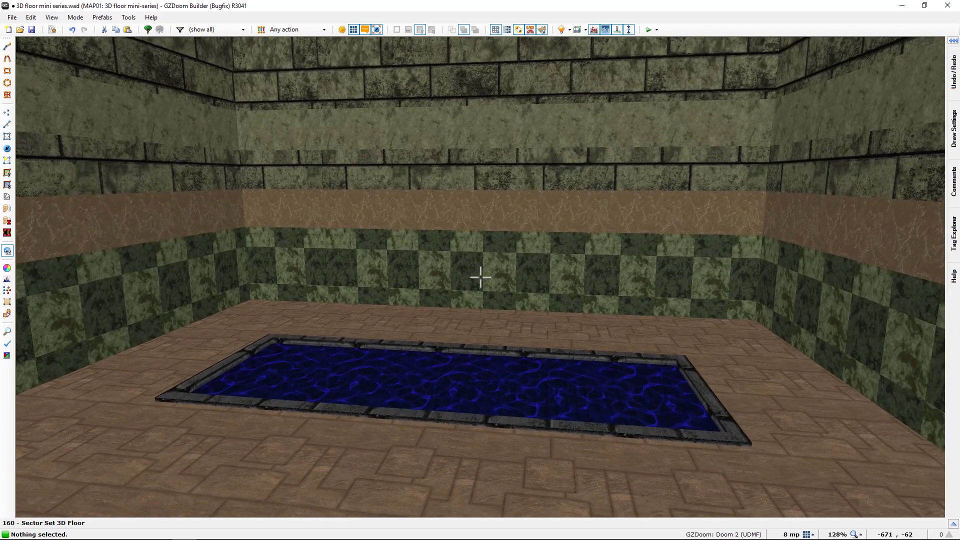
key("w")
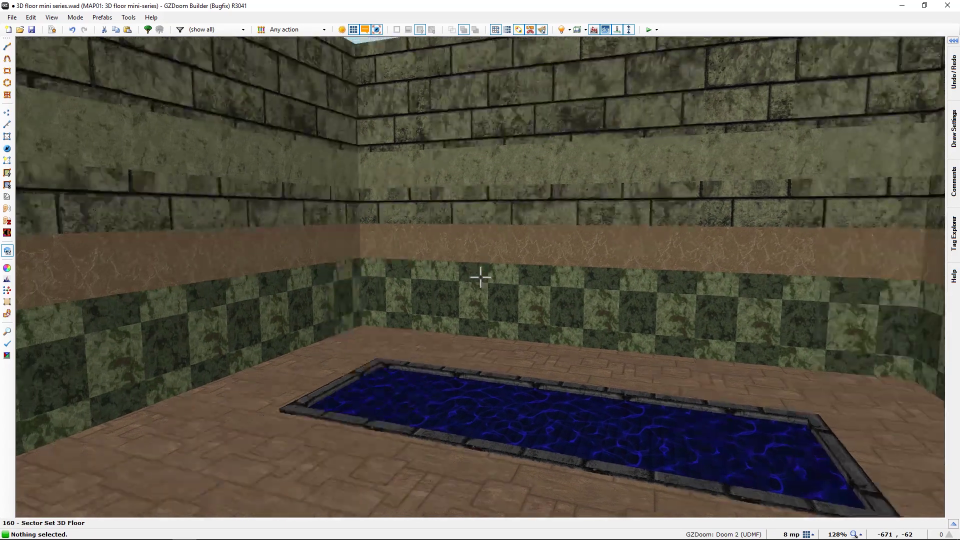
key("f")
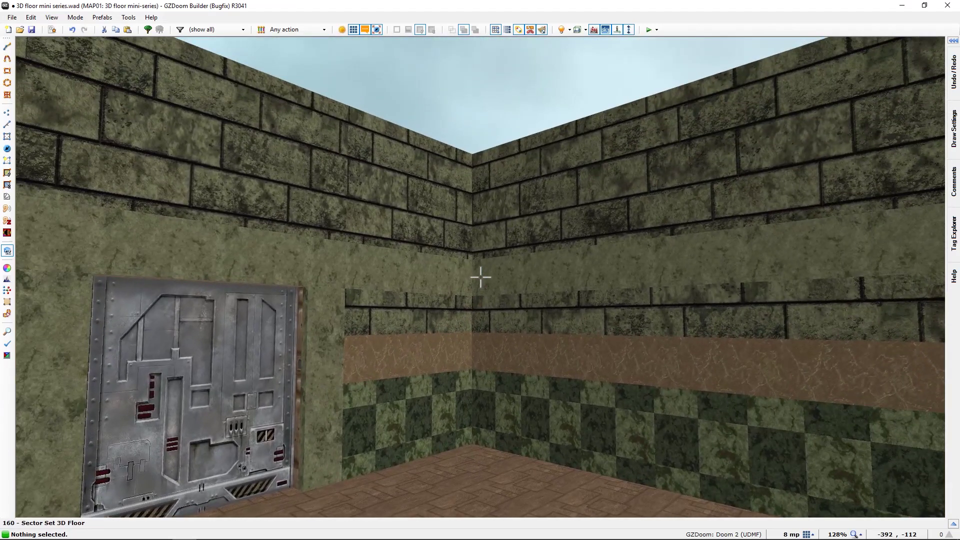
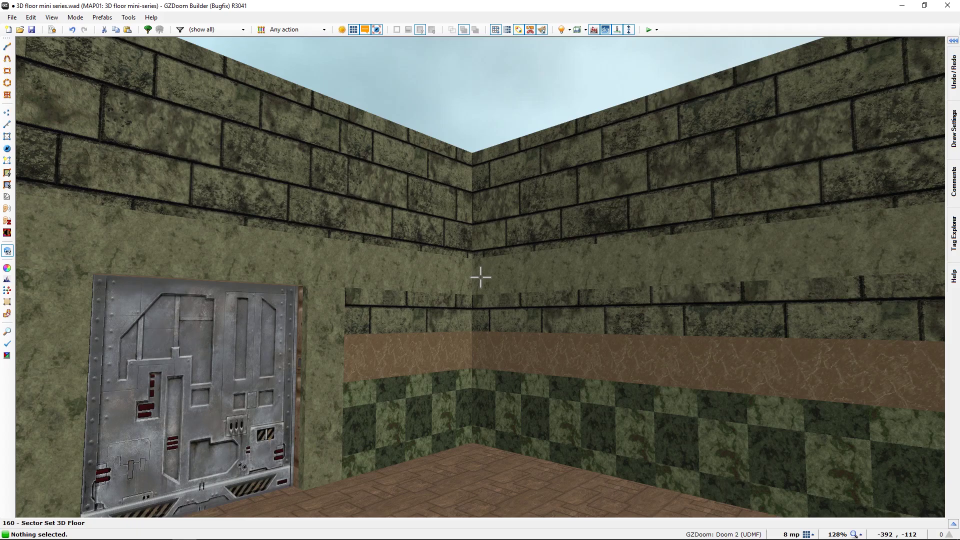
With a 32 mp grid, draw a narrow rectangle from the door's west wall across the pool to the cross wall.
key("w")
key("w")
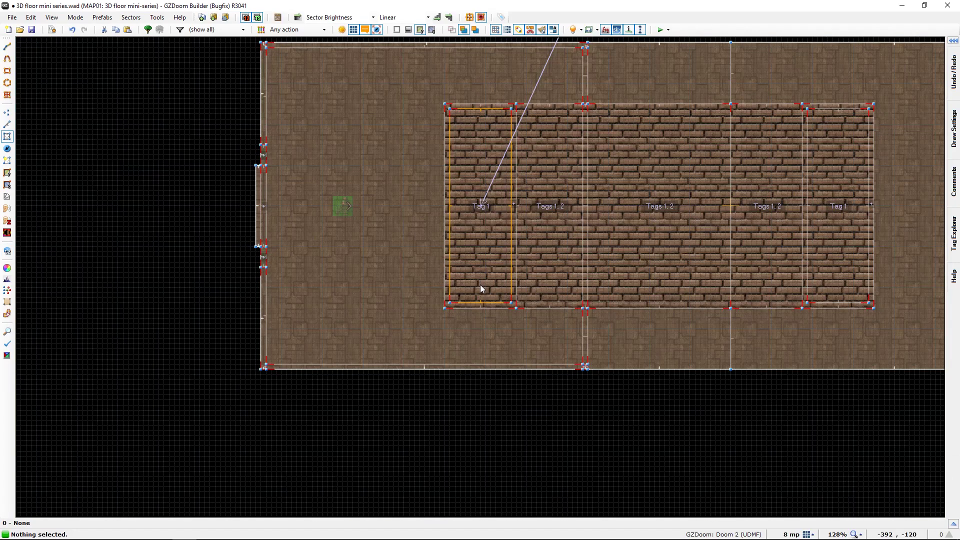
middle_click_drag(419, 310, 424, 369)
key("]")
key("]")
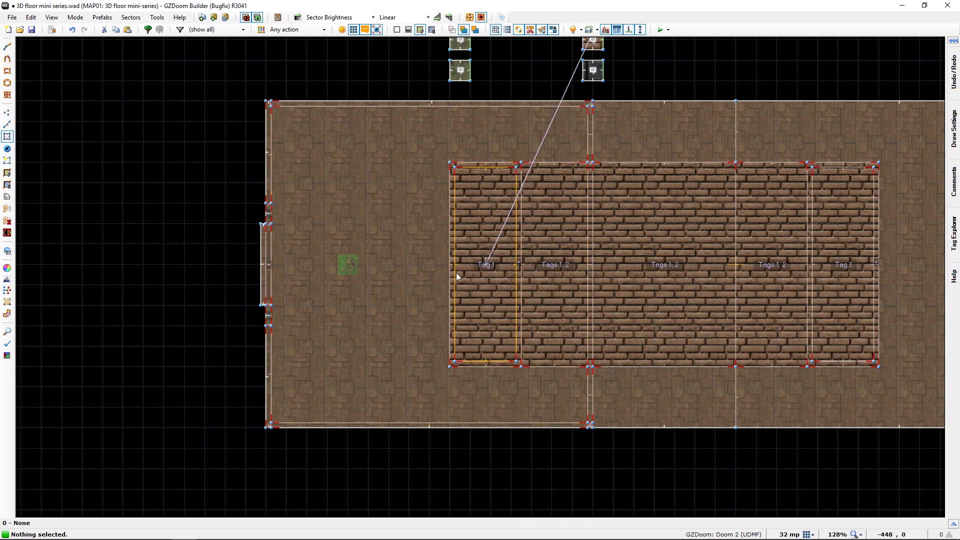
key("ctrl+shift+d")
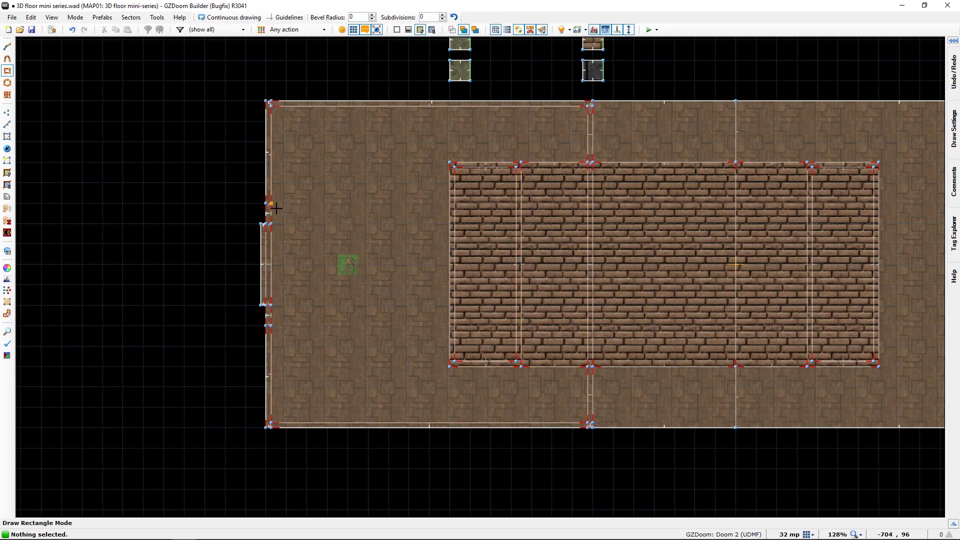
mouse_move(274, 249)
left_mouse_down()
mouse_move(318, 262)
mouse_move(555, 270)
mouse_move(579, 280)
left_mouse_up()
Copy the DEM1_5 texture from beside the door and paste it onto the ceiling pieces of the strip across the room.
key("q")
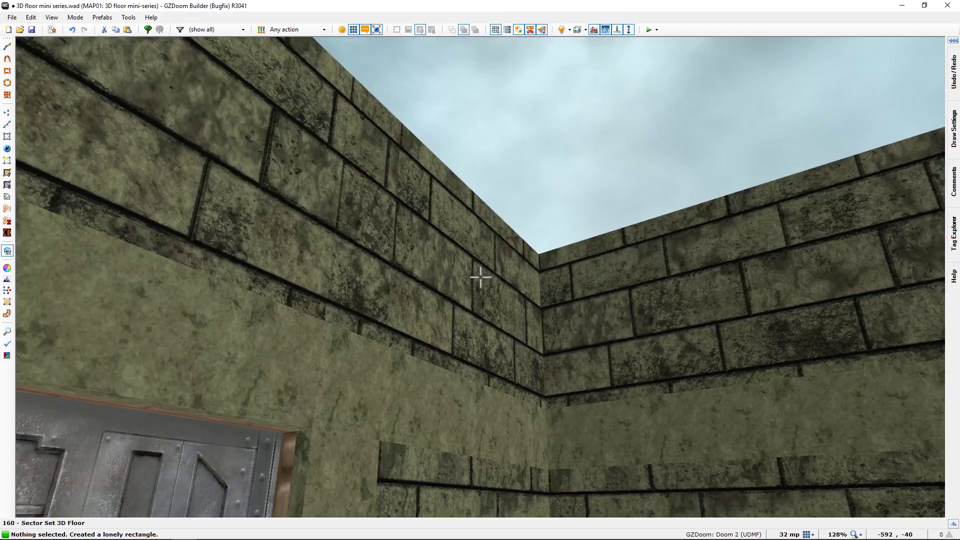
mouse_move(481, 277)
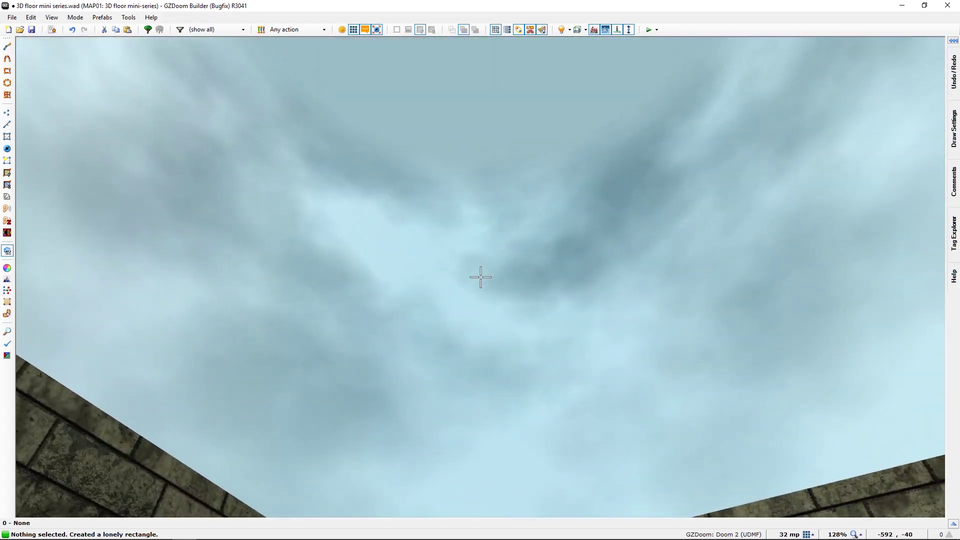
key("h")
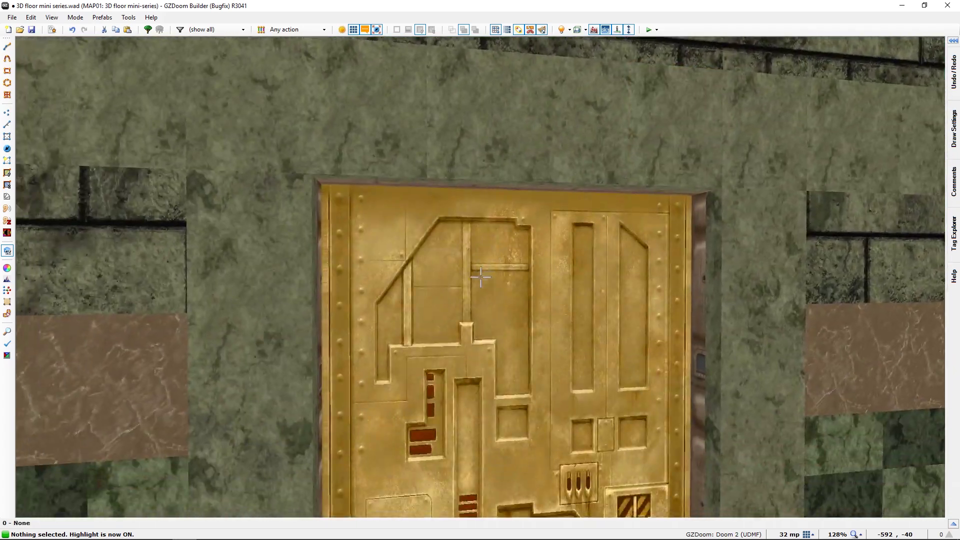
key("ctrl+c")
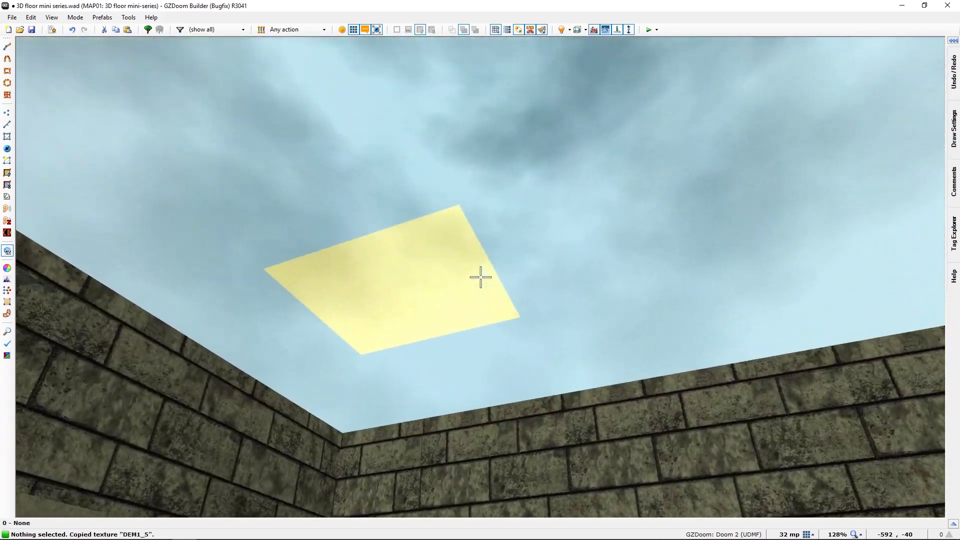
key("ctrl+v")
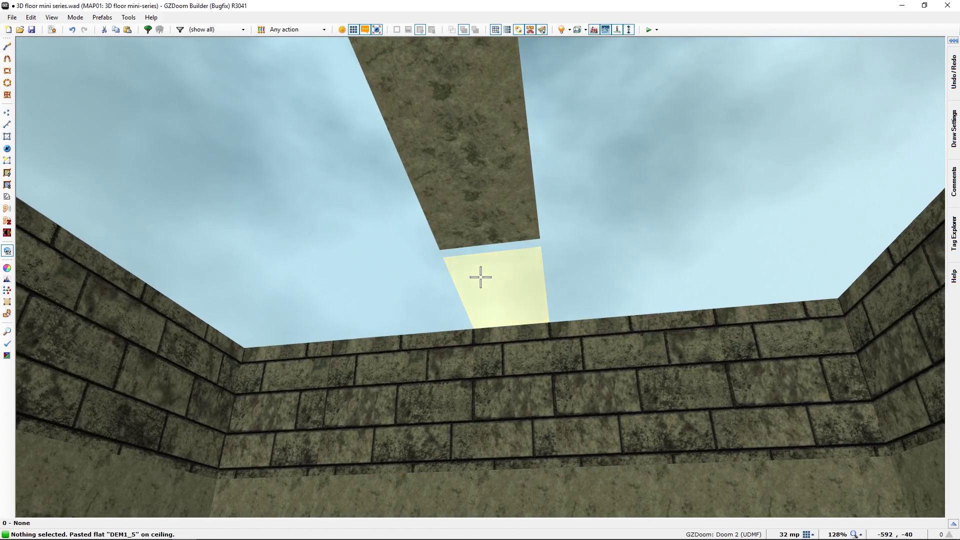
key("ctrl+v")
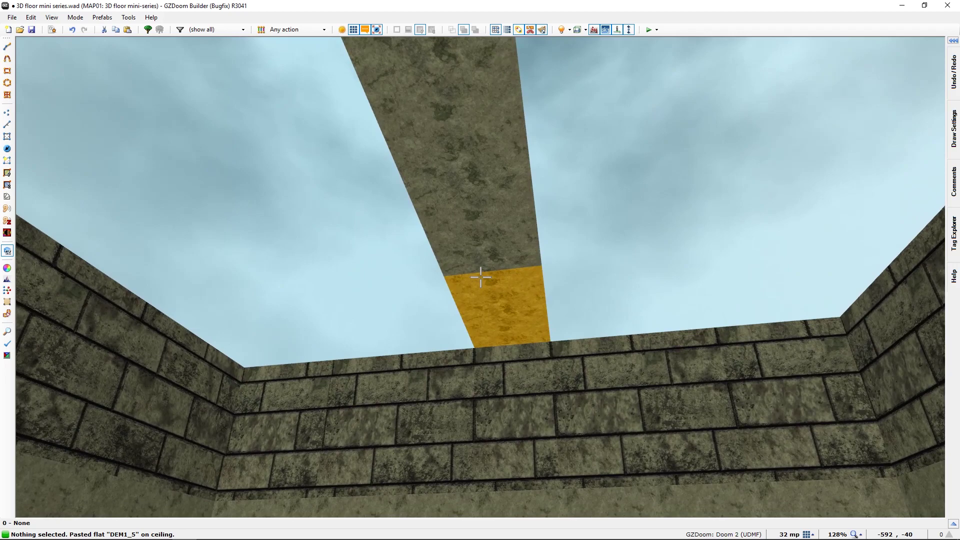
Select the strip's five ceiling pieces in the 3D view and lower them to height 248.
left_click(480, 277)
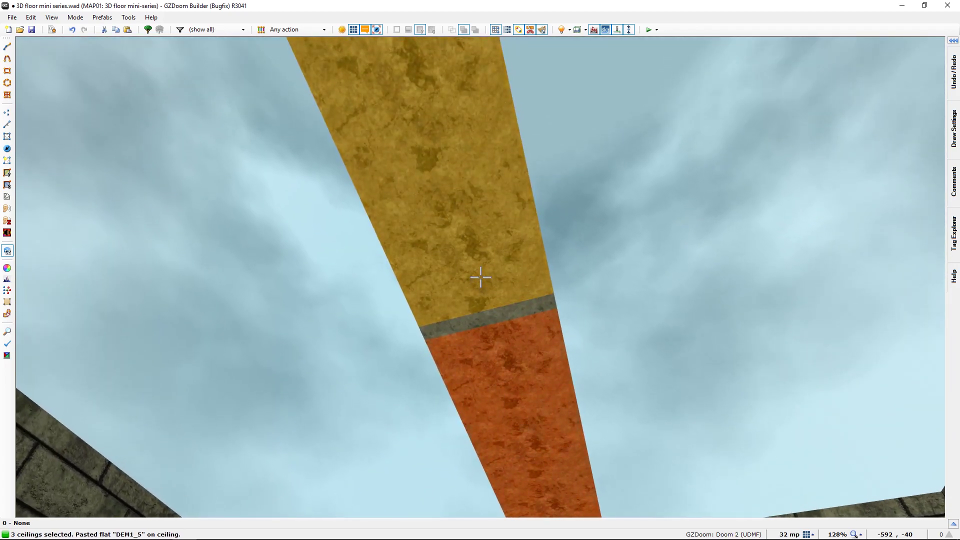
left_click(481, 277)
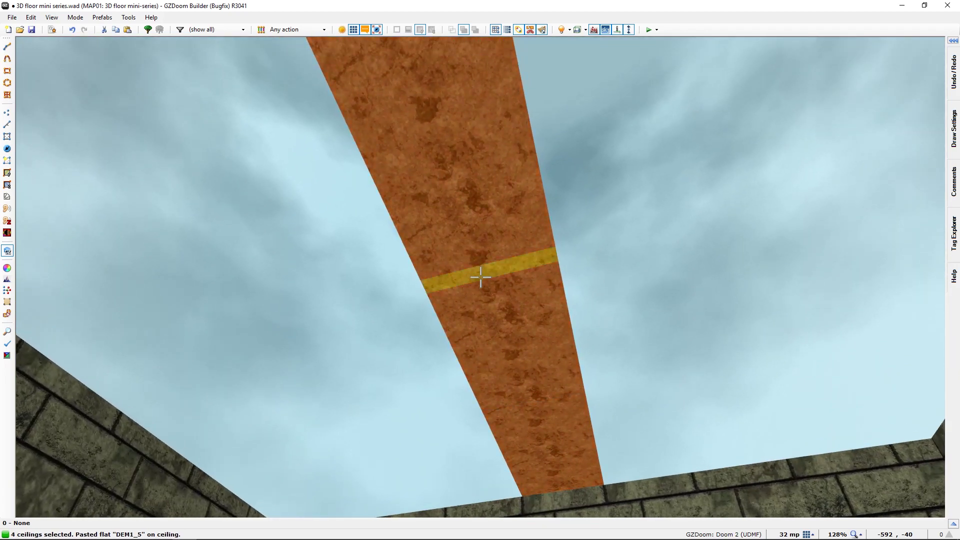
key("g")
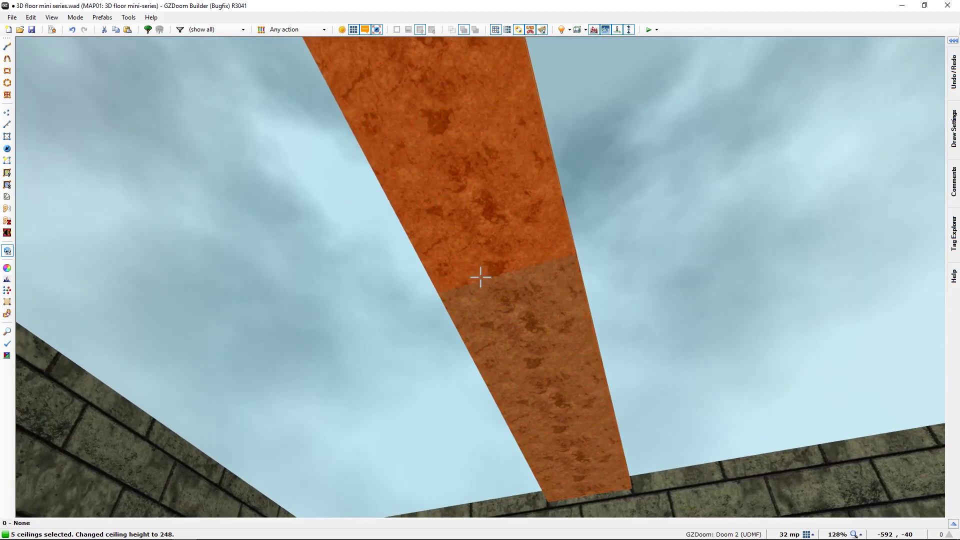
key("g")
Deselect the ceilings and paste DEM1_5 onto the untextured edges along both sides of the ceiling beam.
key("w")
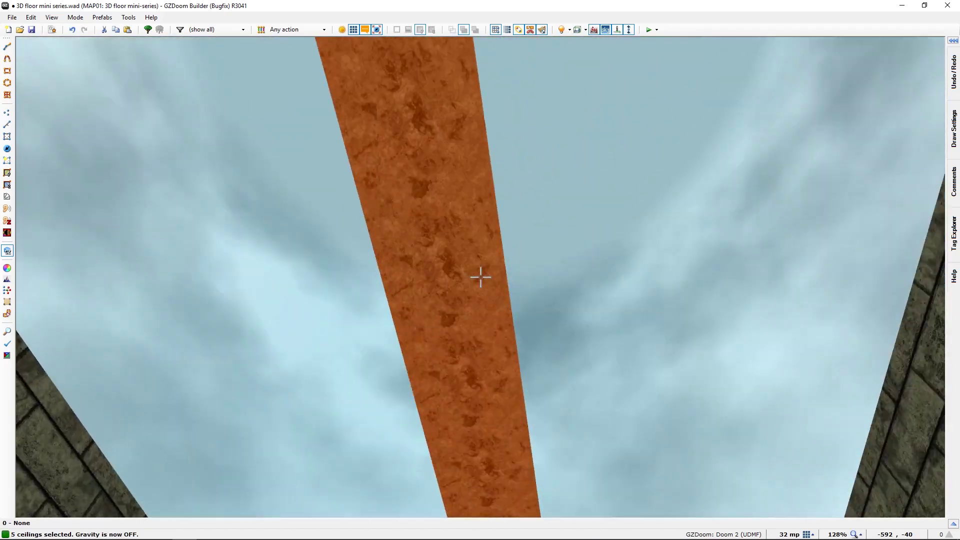
key("s")
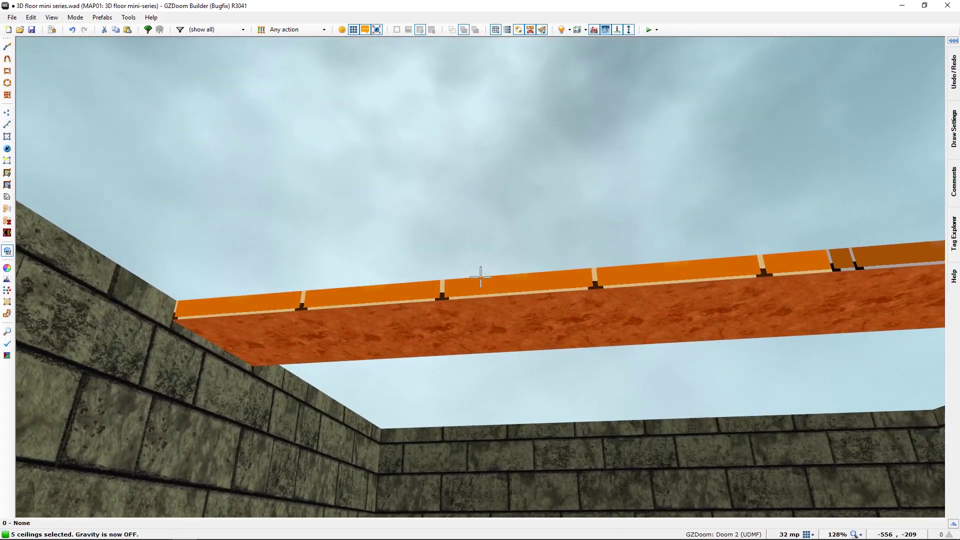
key("c")
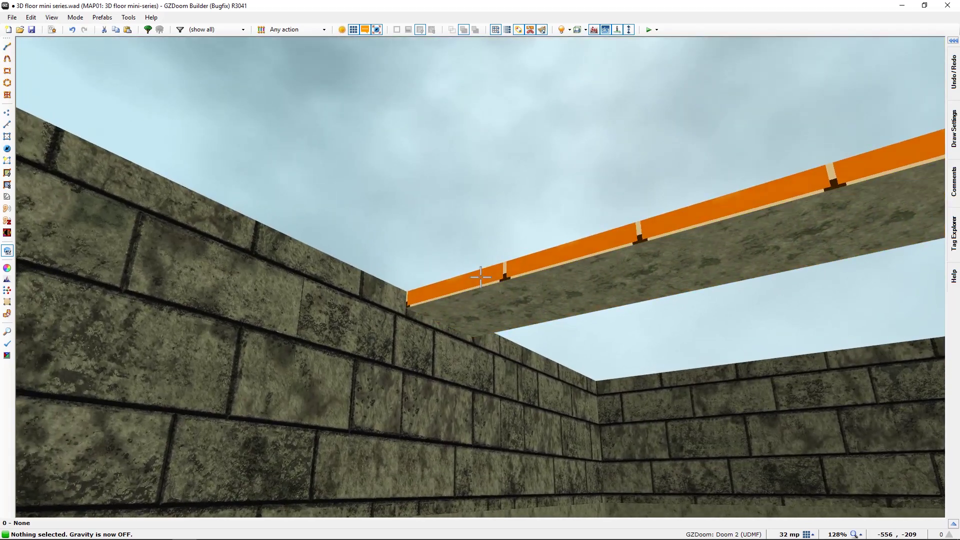
key("ctrl+shift+v")
key("a")
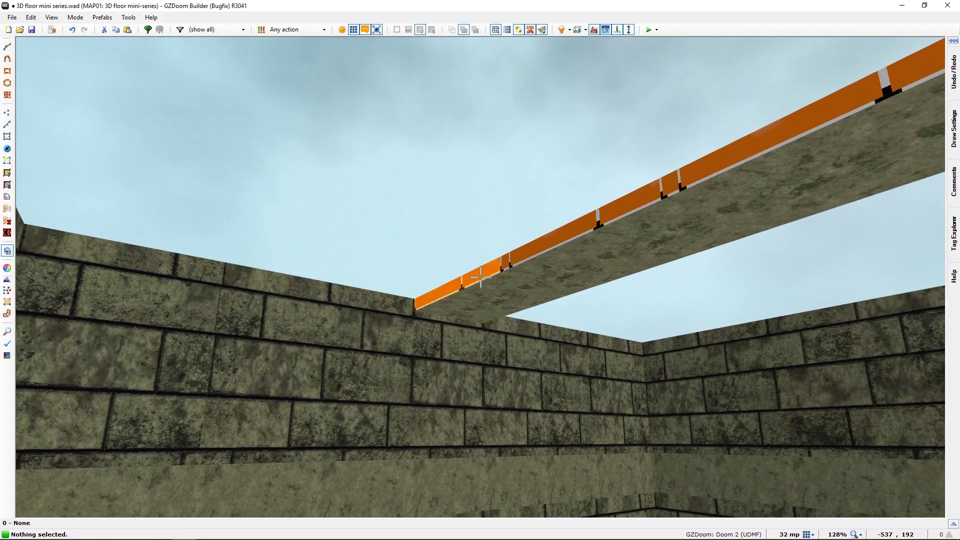
left_click(480, 276, "ctrl+shift")
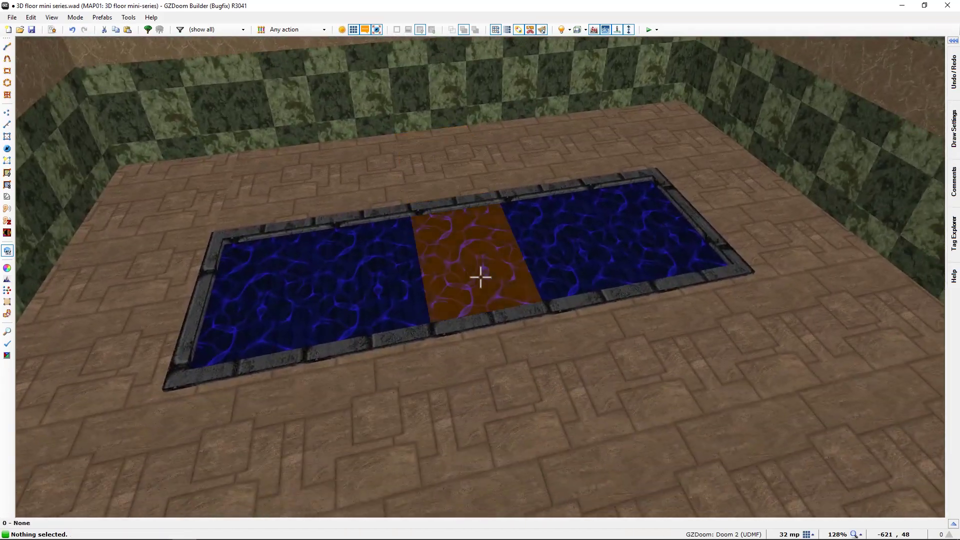
Examine the three tag 1 sectors at the pool's west end in the 2D view, highlighting each, and clear the selection.
key("q")
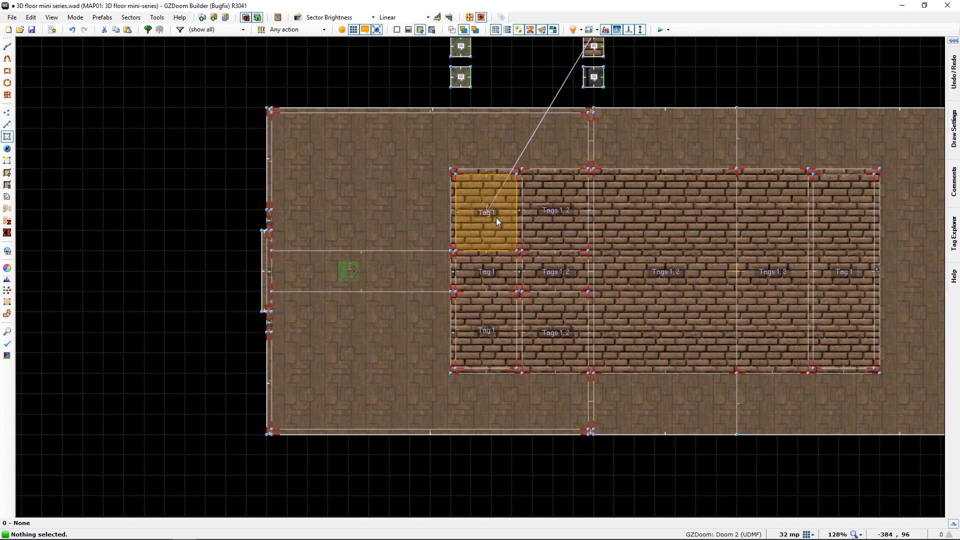
left_click(481, 217)
left_click(484, 259)
left_click(473, 327)
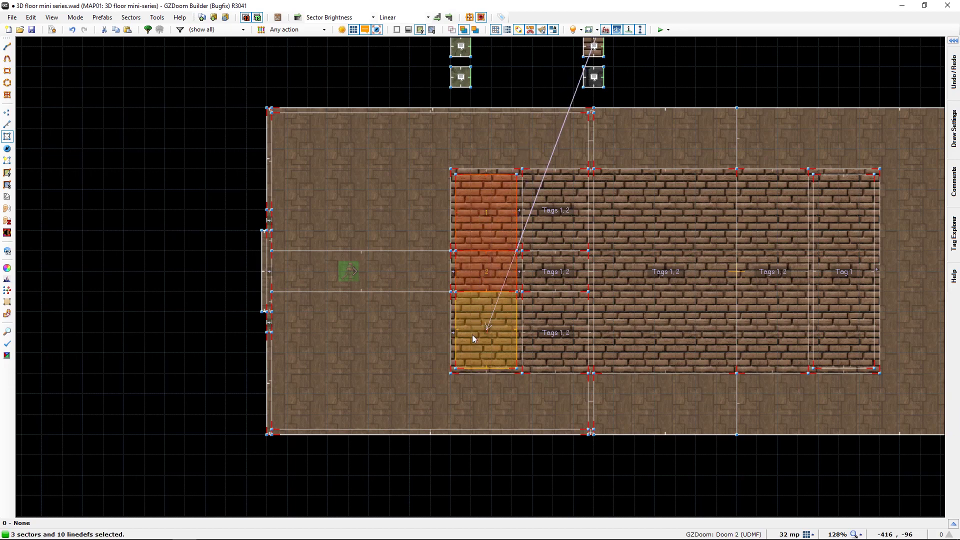
scroll(468, 301, "up", 2)
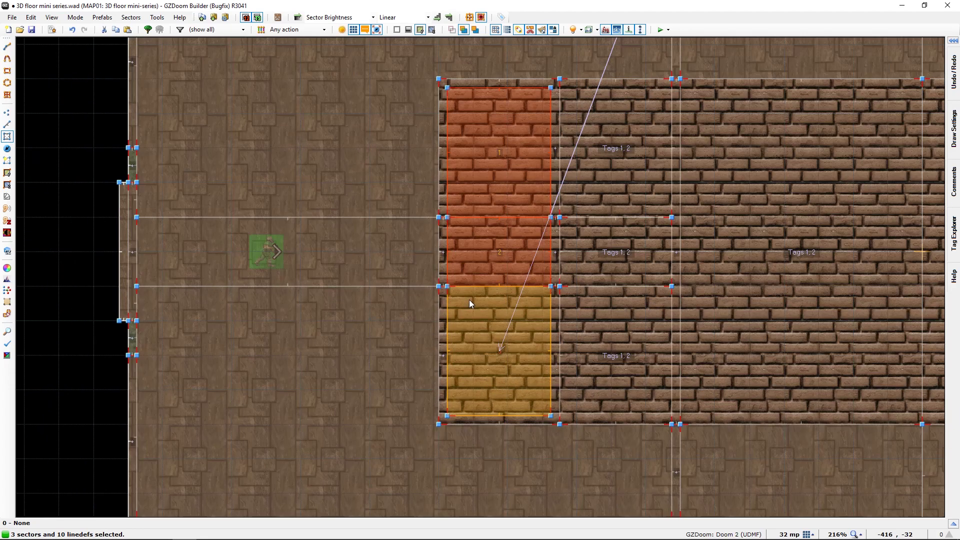
key("Escape")
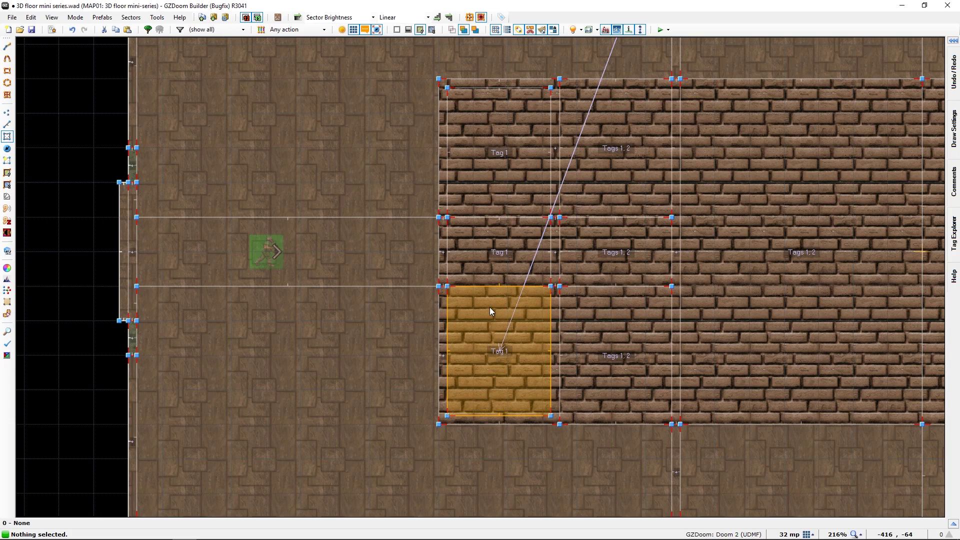
Set the tag of the pool's southwest sector to 0 and inspect that part of the pool in the 3D view.
double_click(499, 345)
double_click(277, 471)
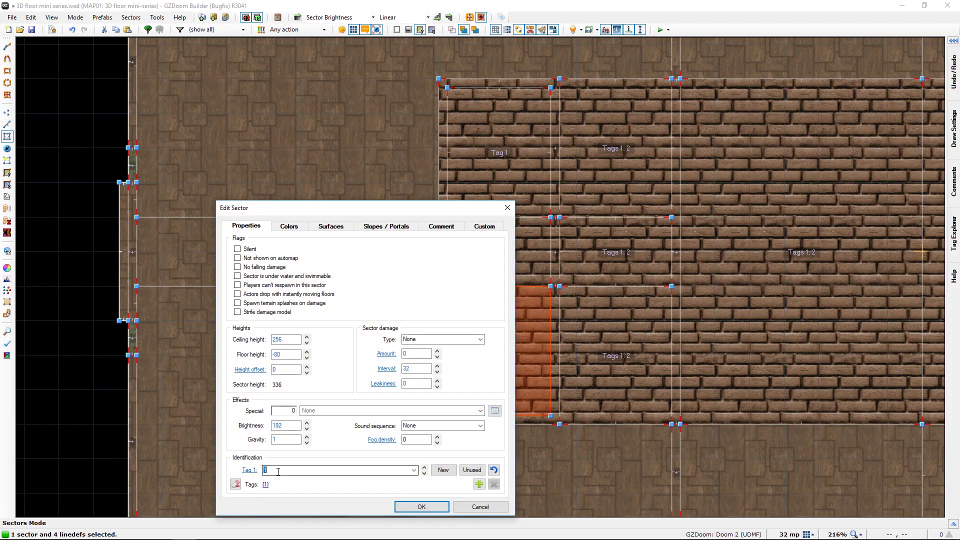
type("0")
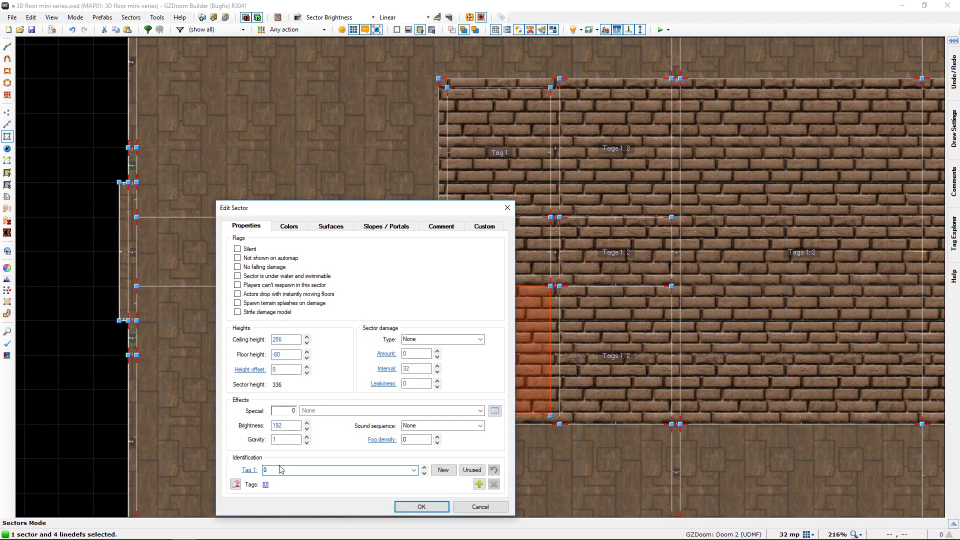
left_click(424, 509)
key("w")
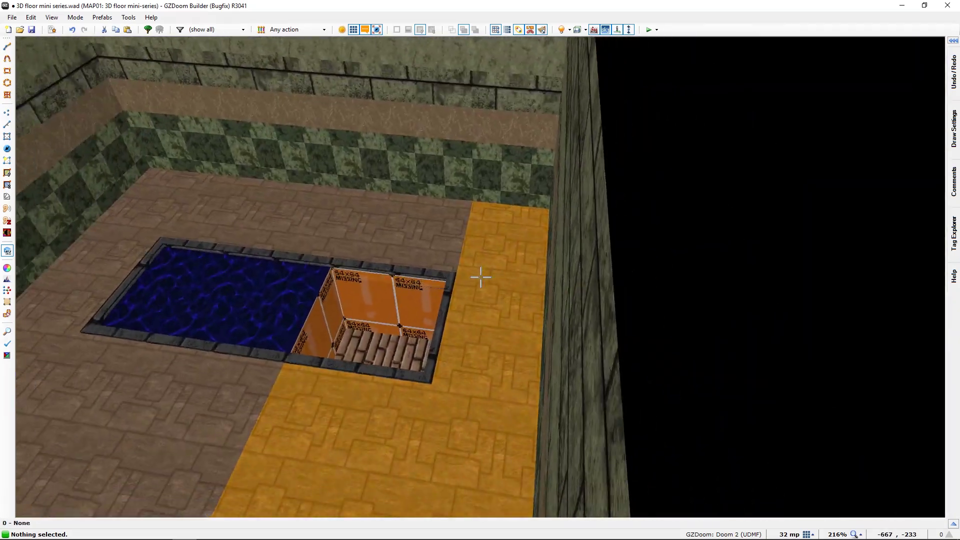
key("s")
key("e")
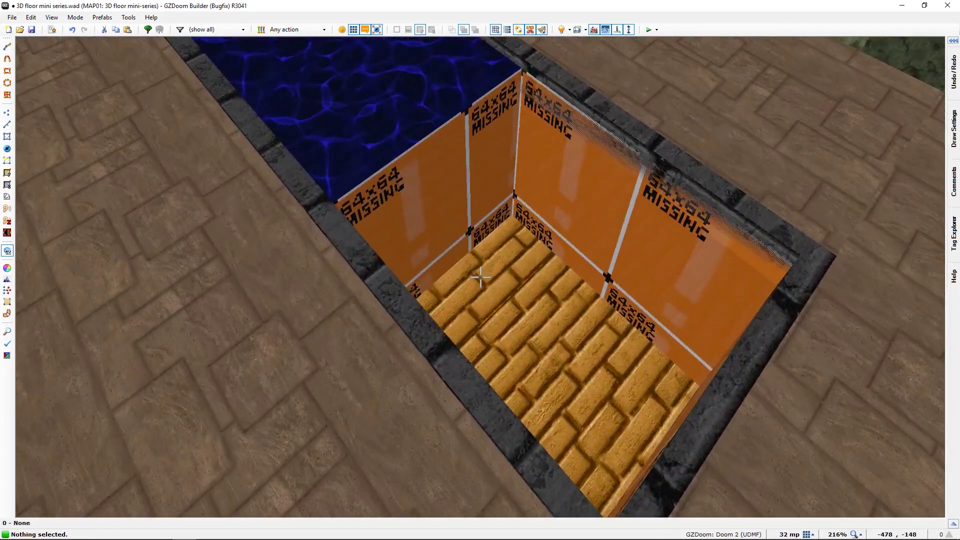
key("f")
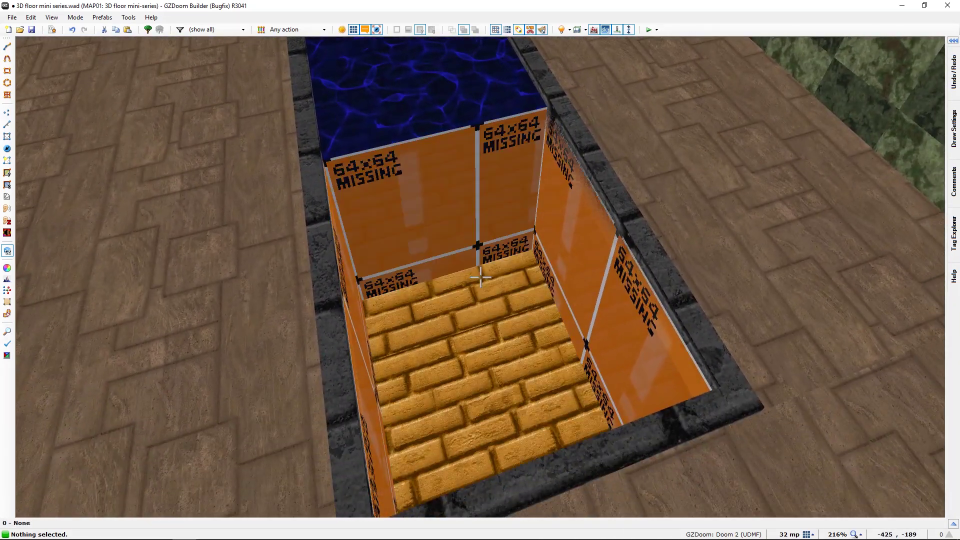
Undo the pool sector's tag change and check the water surface from both ends of the pool.
key("ctrl+z")
key("s")
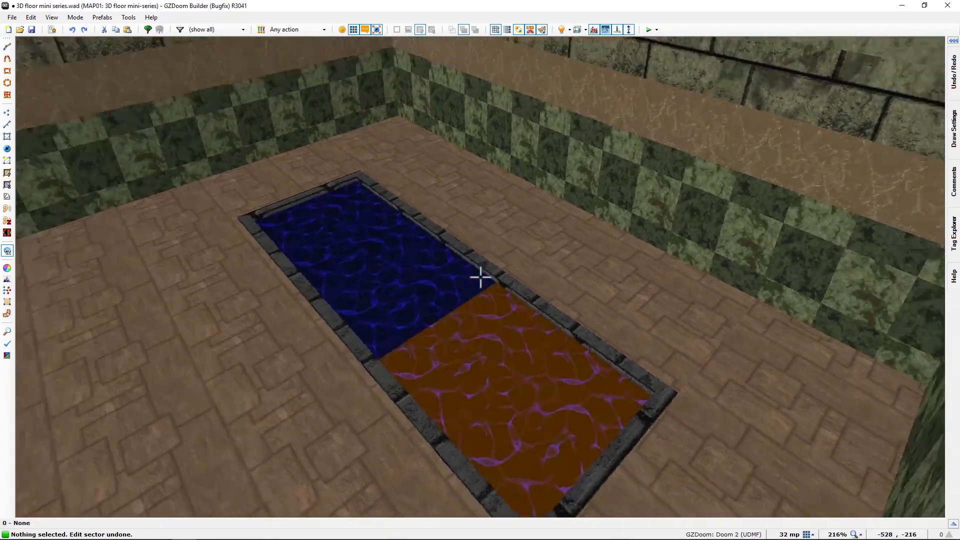
key("s")
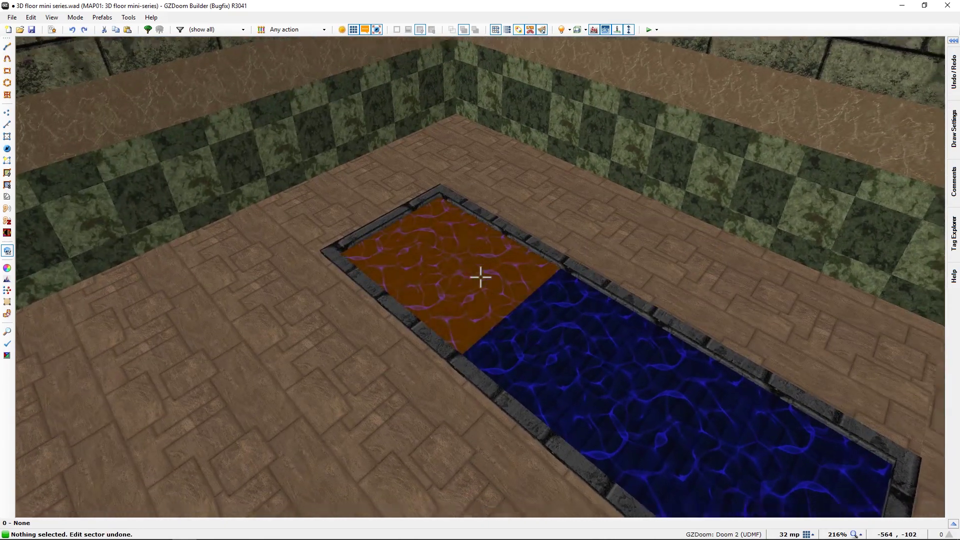
key("f")
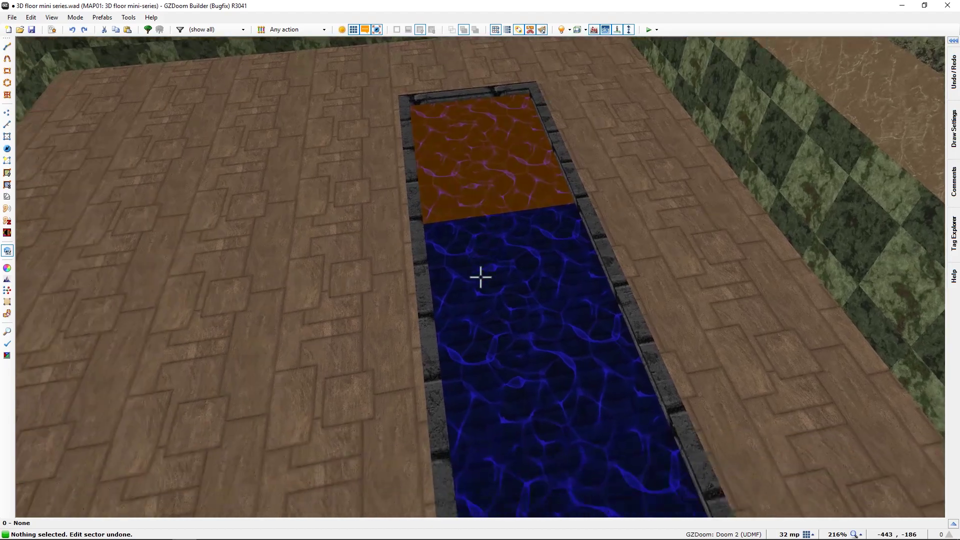
Examine the ceiling beam's underside, side textures and joins with the walls, toggling the highlight on the neighbouring sky ceilings.
key("f")
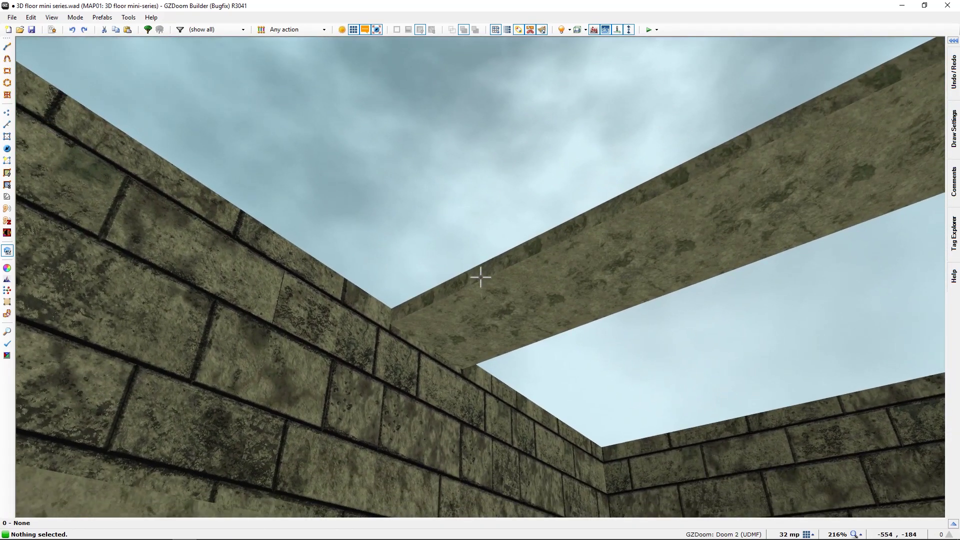
key("e")
key("s")
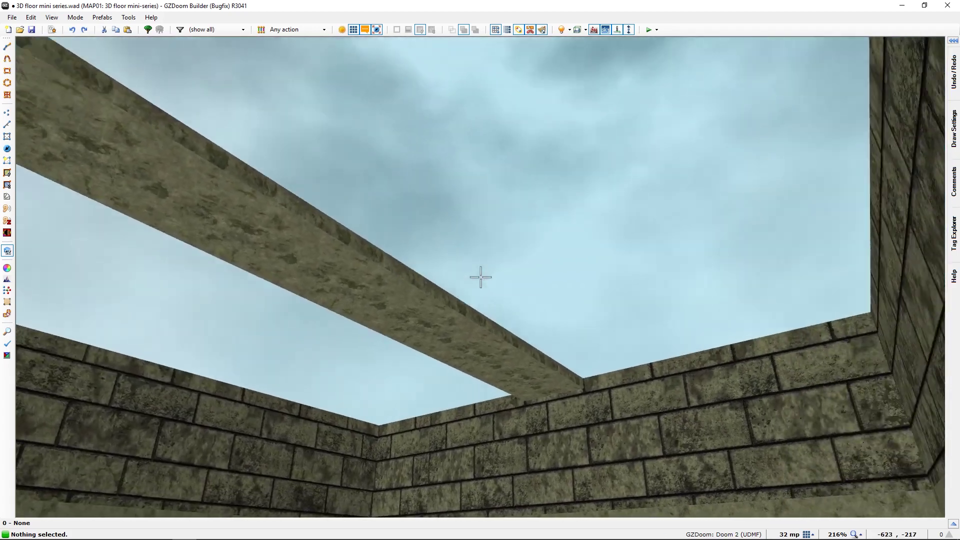
key("s")
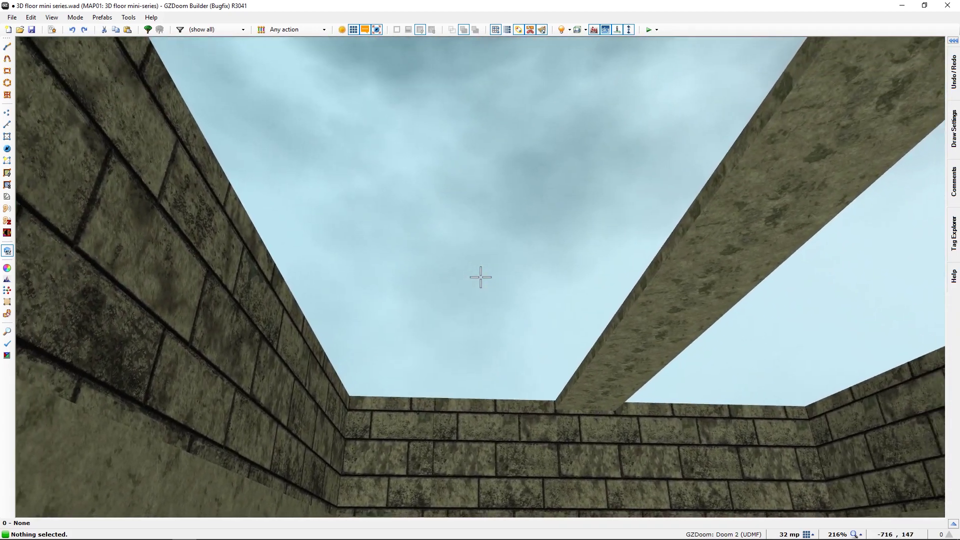
key("f")
key("f")
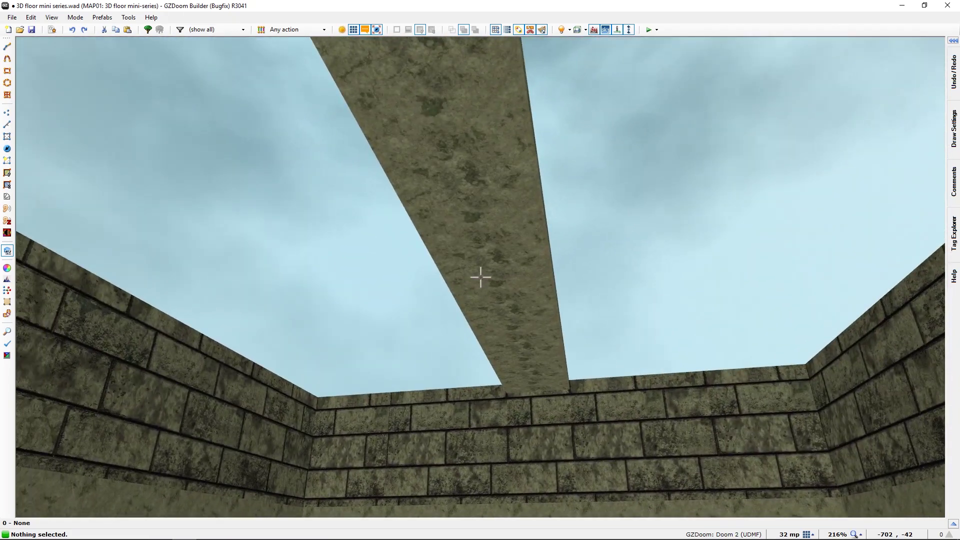
key("h")
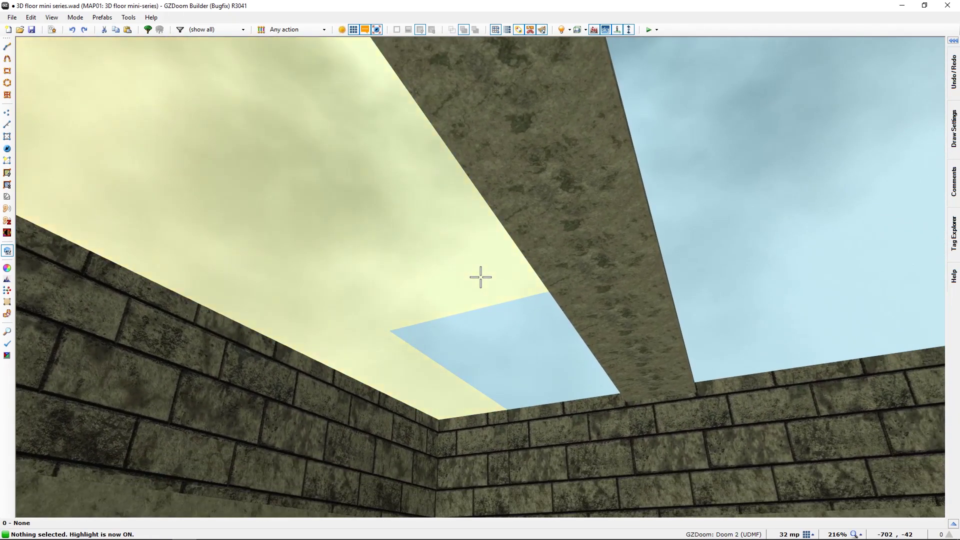
key("h")
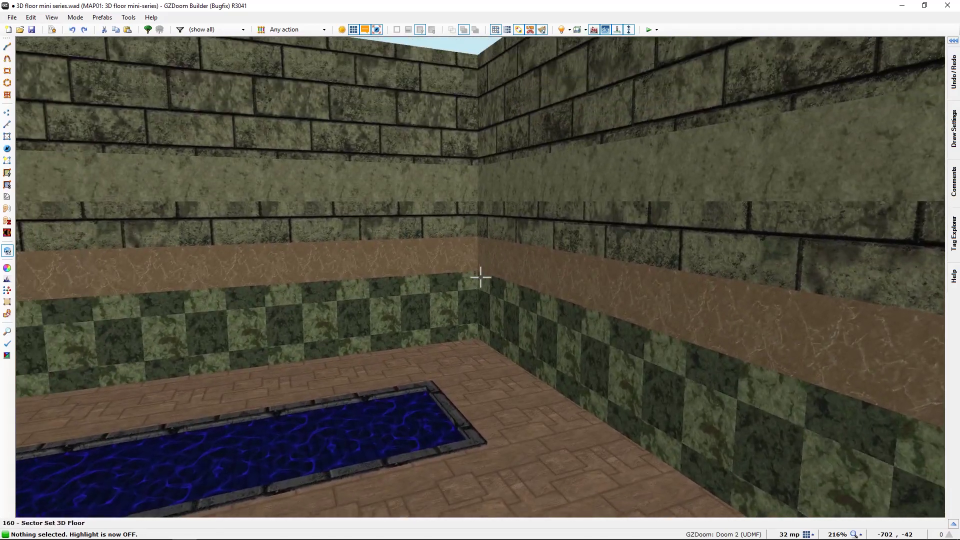
Return to the 2D view, fit the whole map in view and launch a test run of the map.
key("w")
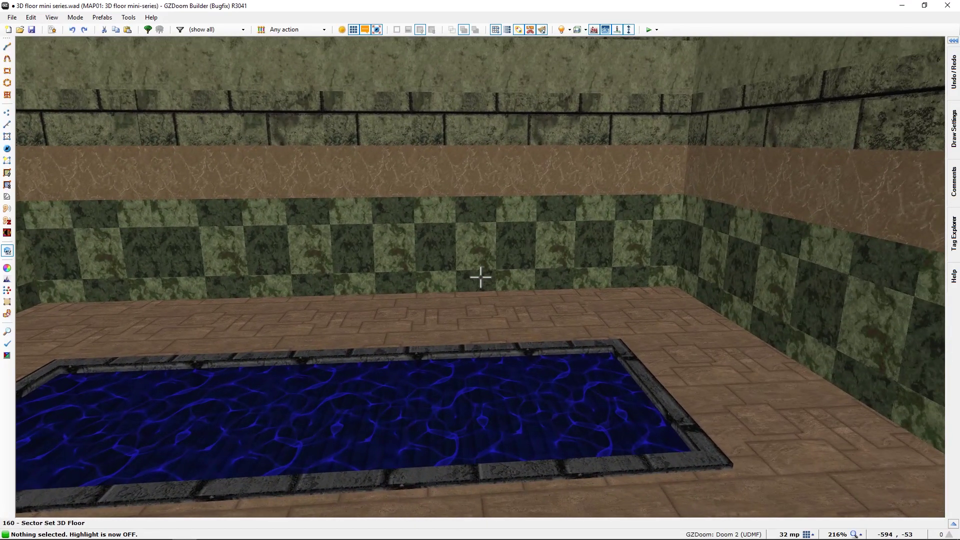
key("q")
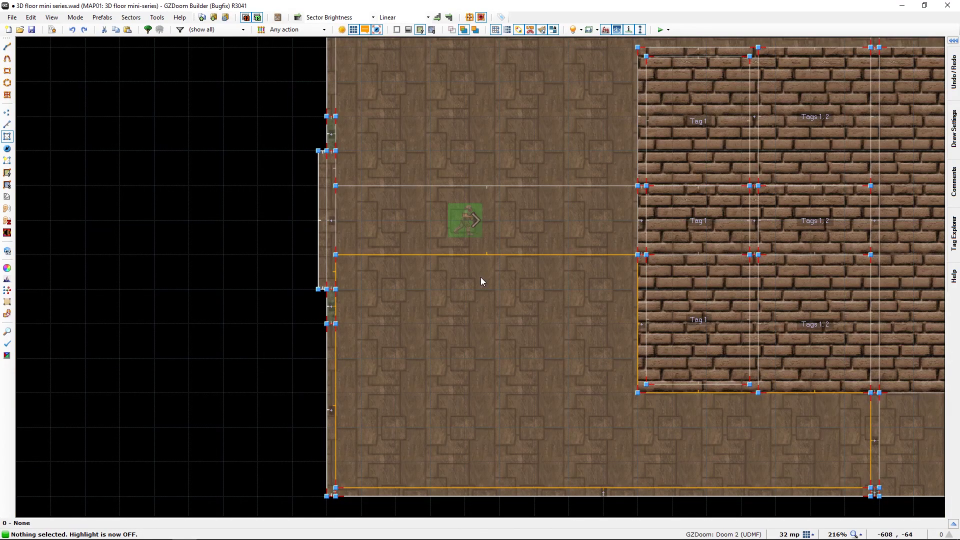
key("Home")
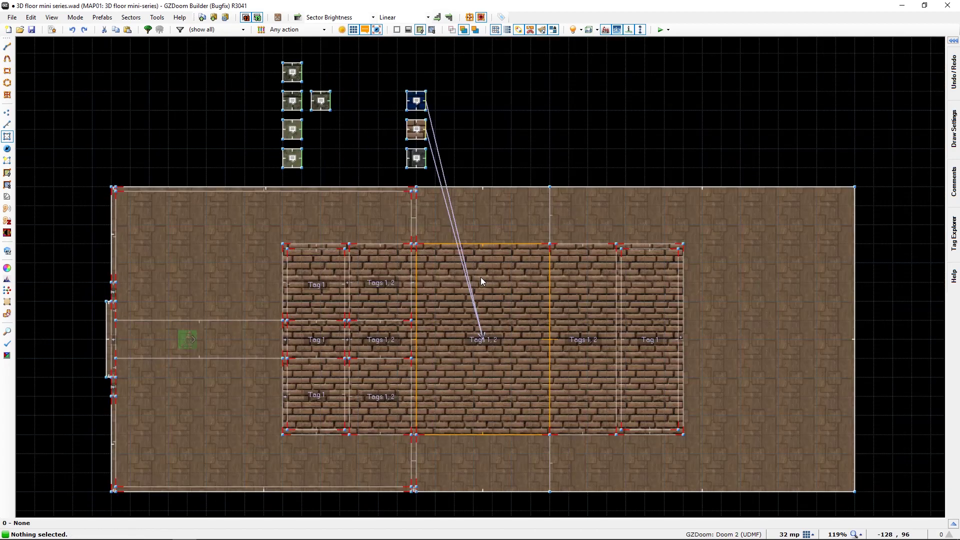
key("XF86AudioLowerVolume")
key("F9")
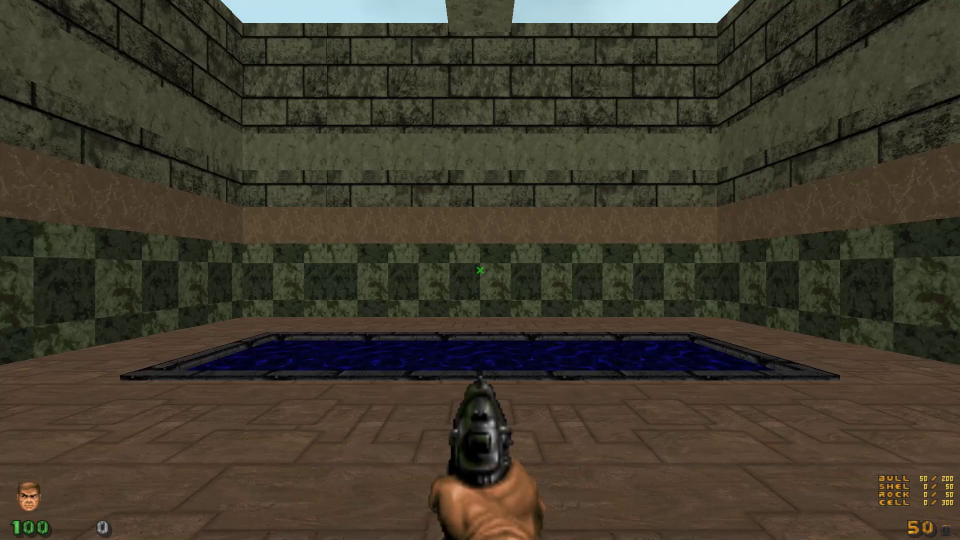
Walk around the pool room in the test run to examine the stacked wall bands, corners and door surround.
key("w")
key("a")
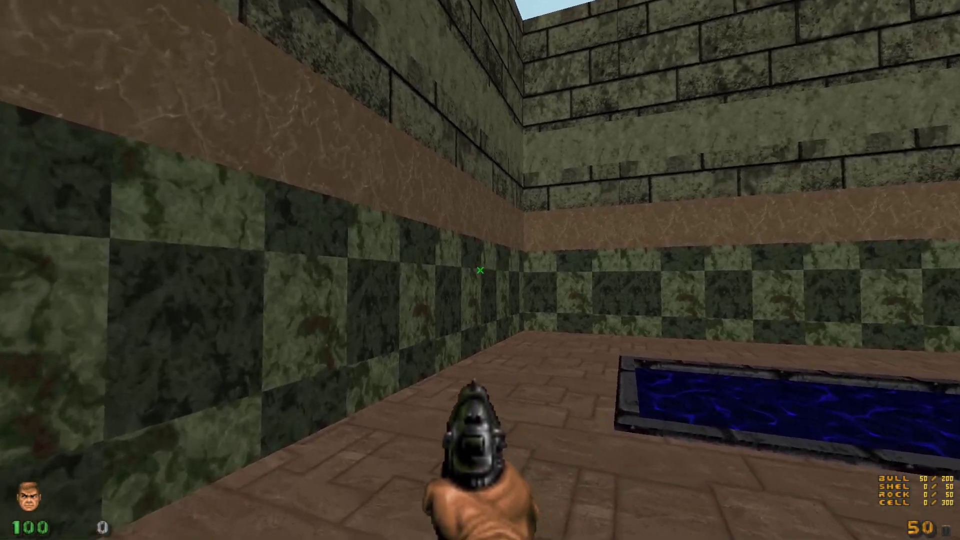
key("w")
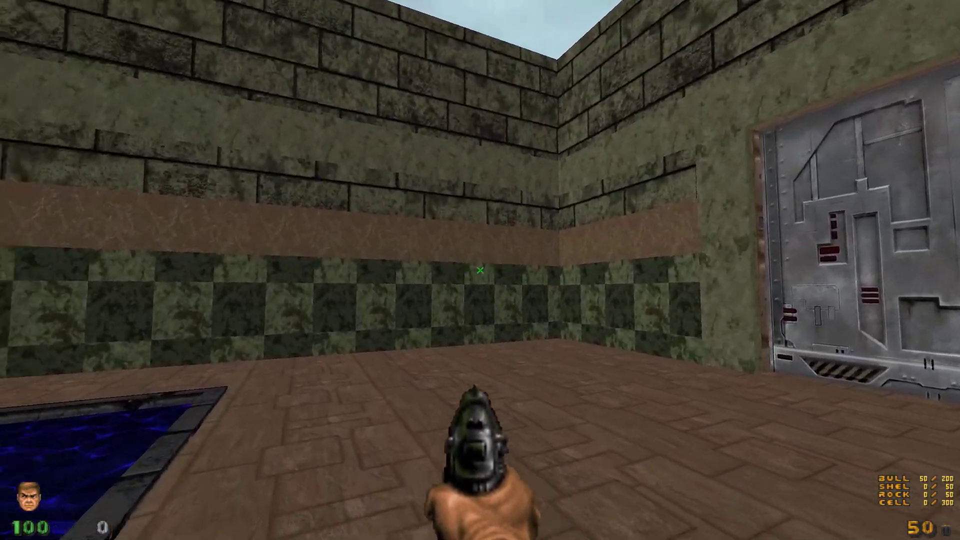
key("a")
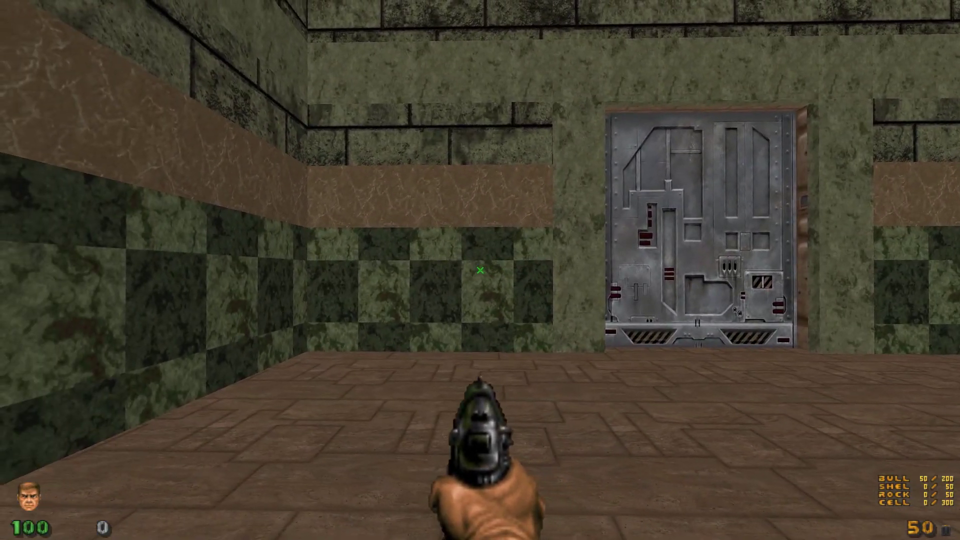
key("d")
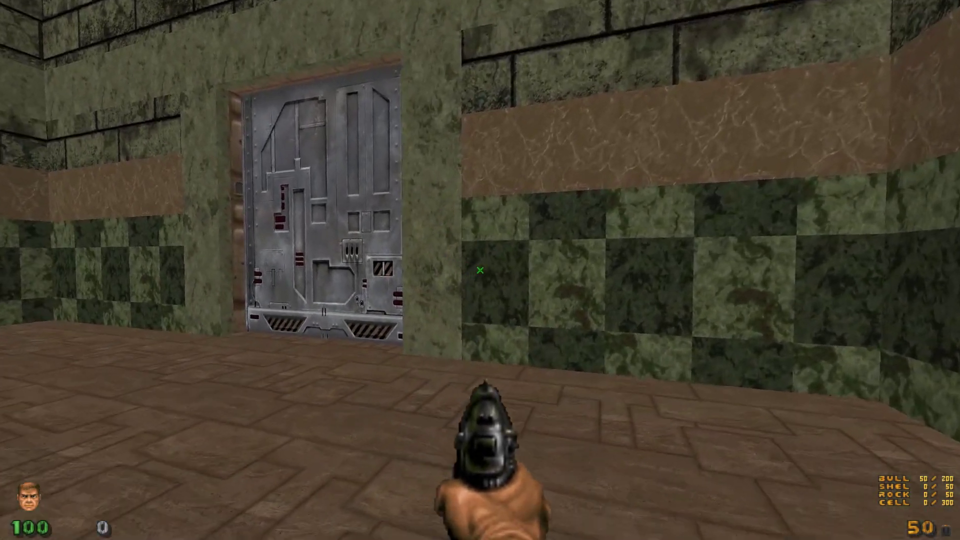
key("d")
key("w")
key("Left")
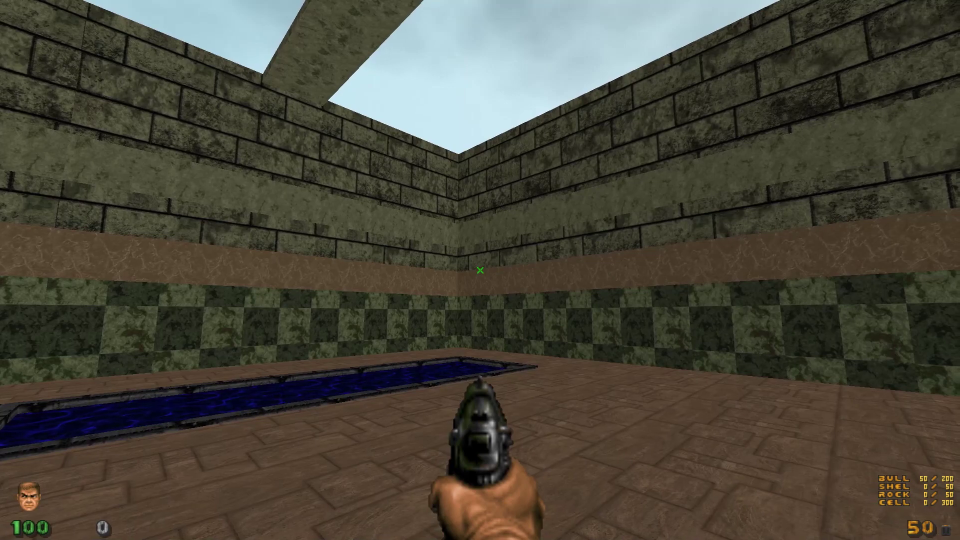
Examine the ceiling beam, upper walls and sunken pool from several sides of the room in the test run.
key("Page_Up")
key("Page_Up")
key("Page_Down")
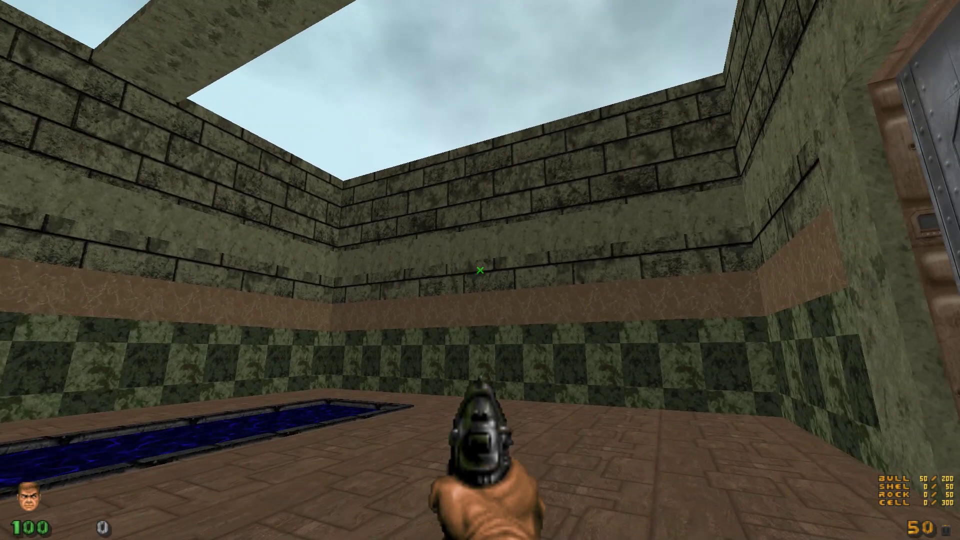
key("w")
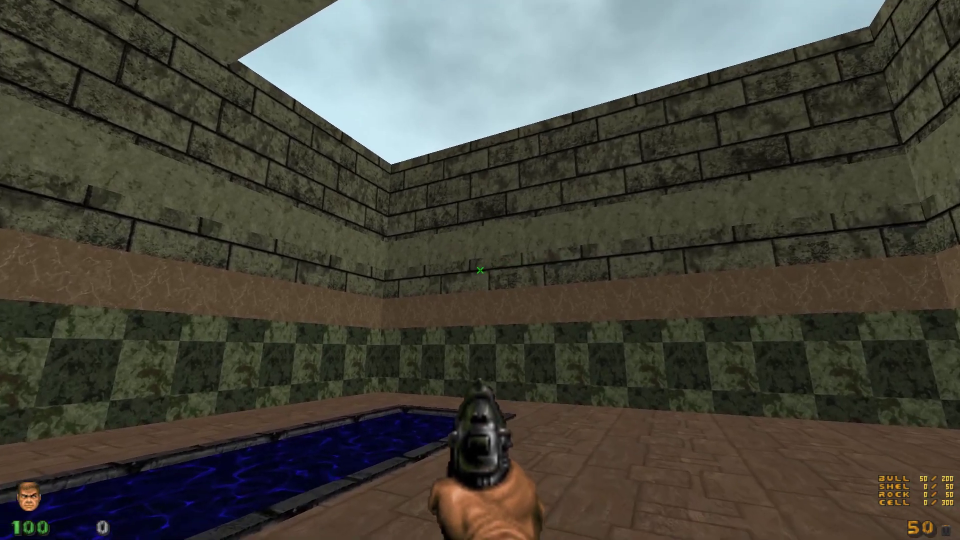
key("Page_Down")
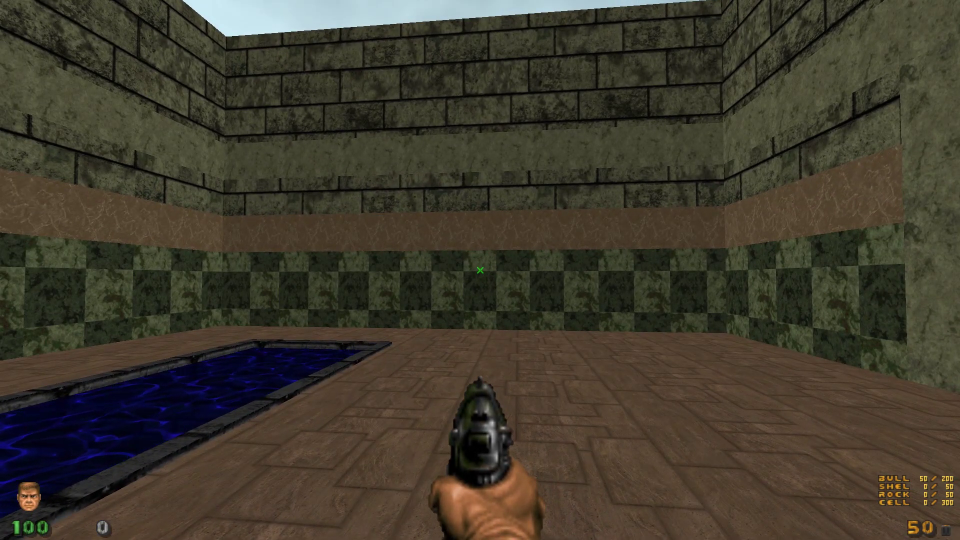
key("a")
key("s")
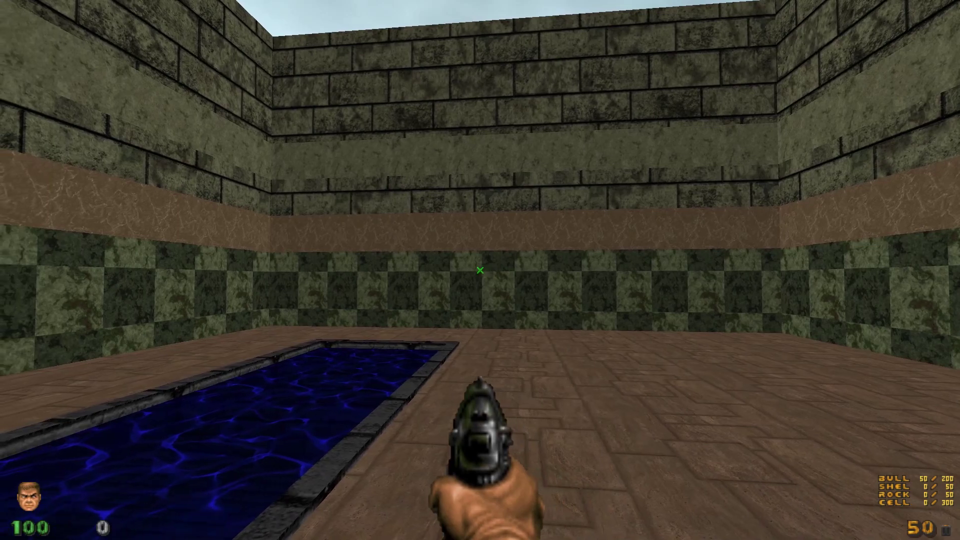
key("d")
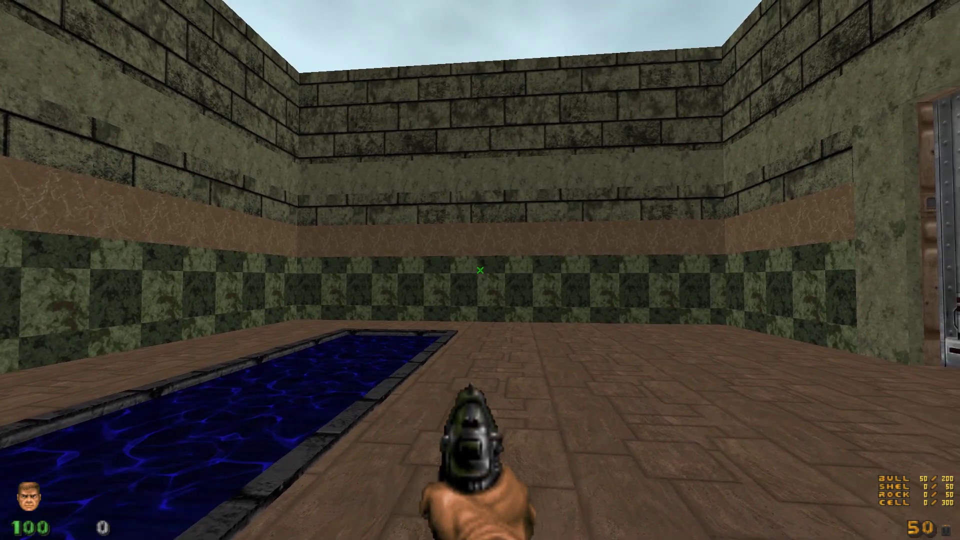
key("a")
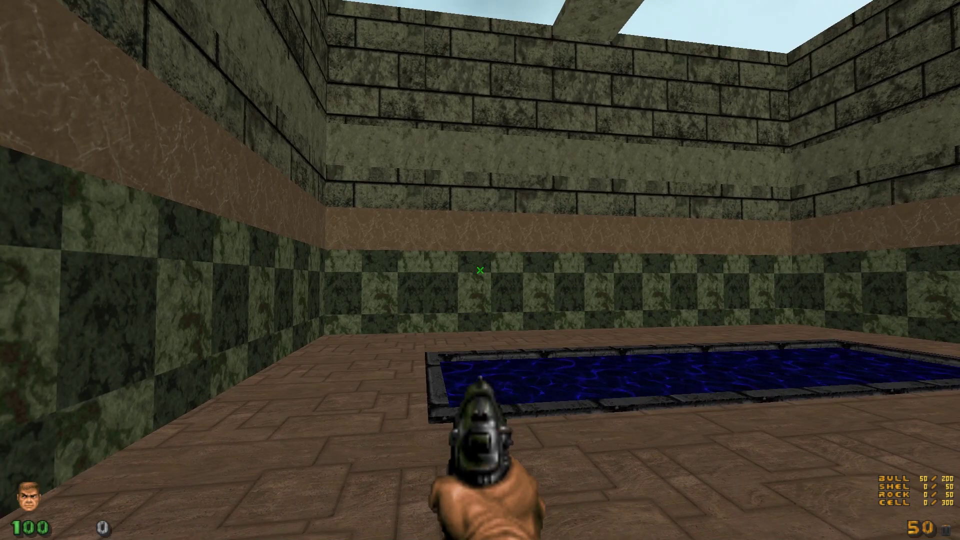
key("d")
key("w")
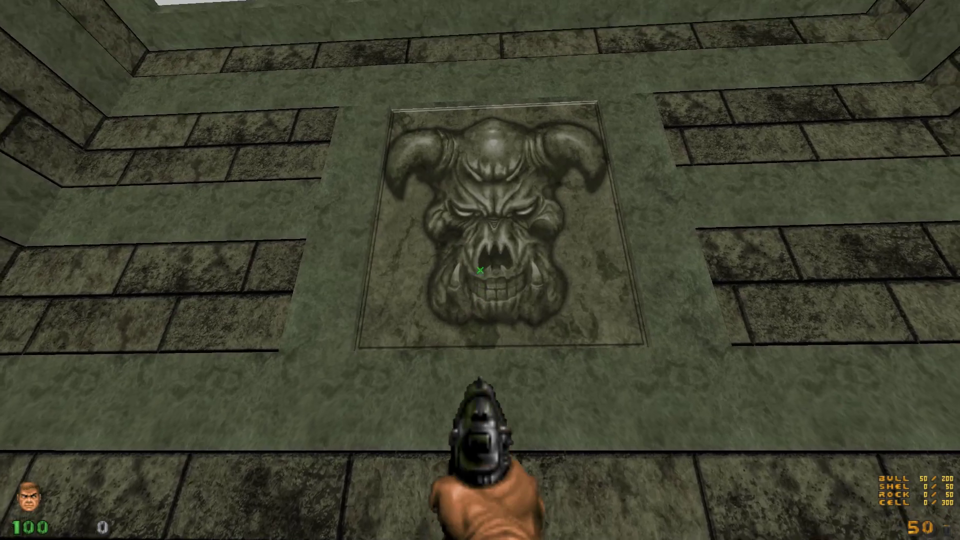
Examine the demon-face room's wall panels, banded brickwork, ceiling openings and red liquid channel in game.
key("a")
key("s")
key("Right")
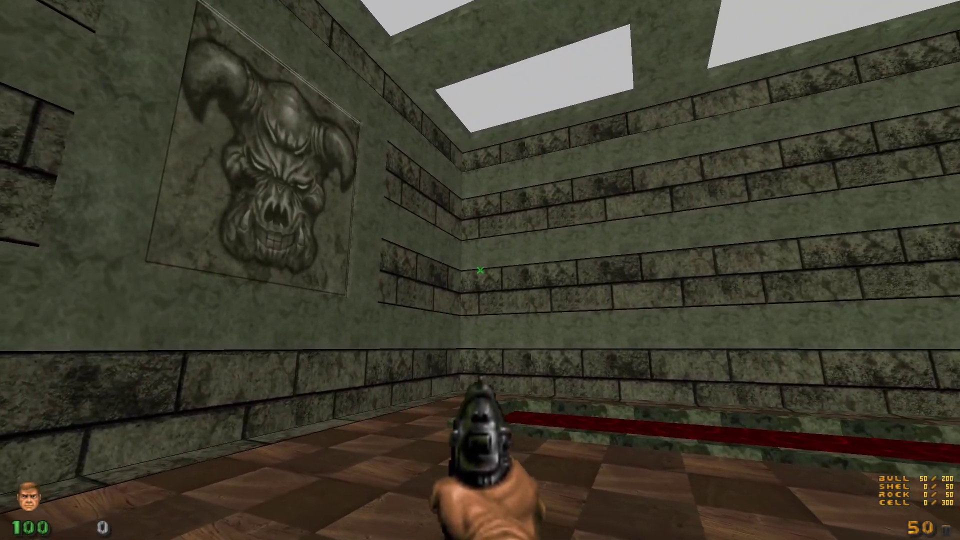
key("Right")
key("Up")
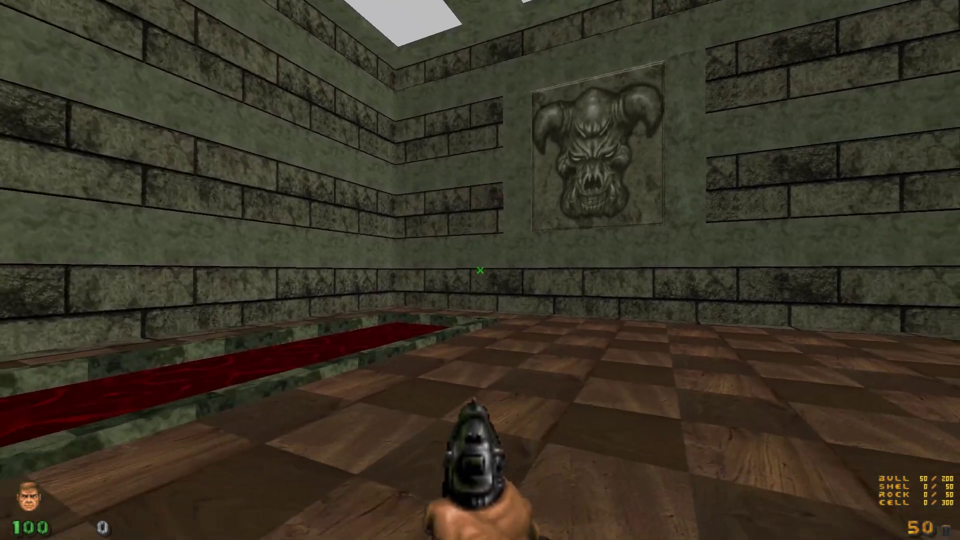
key("Page_Up")
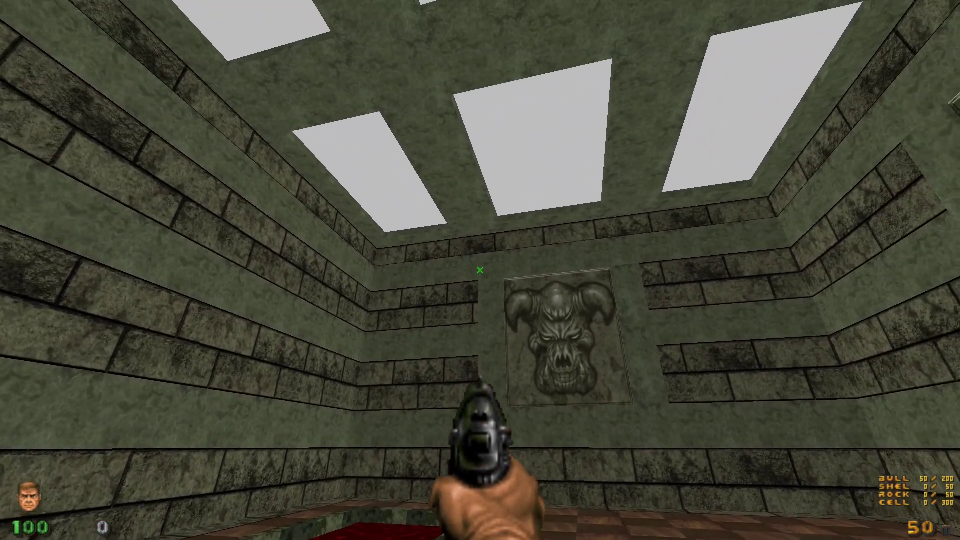
key("Right")
key("Page_Down")
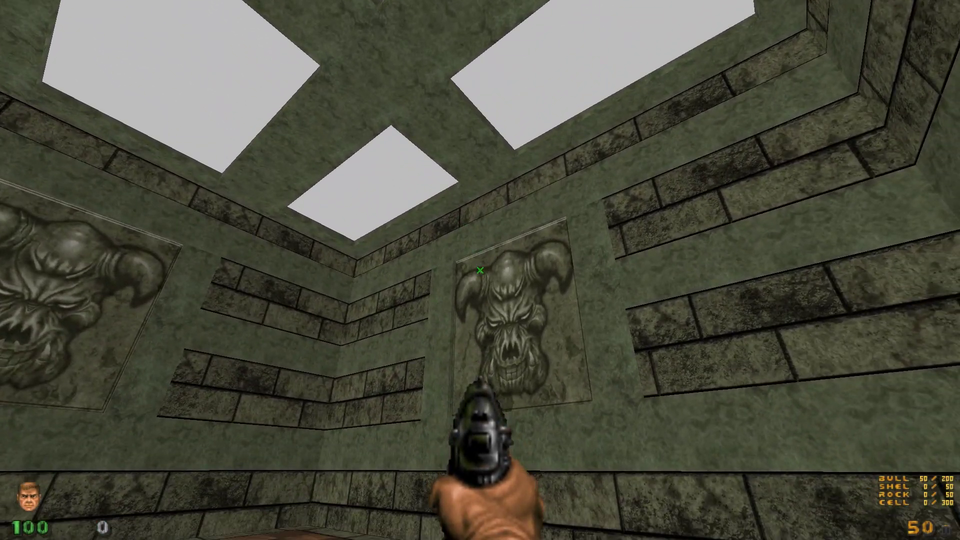
key("w")
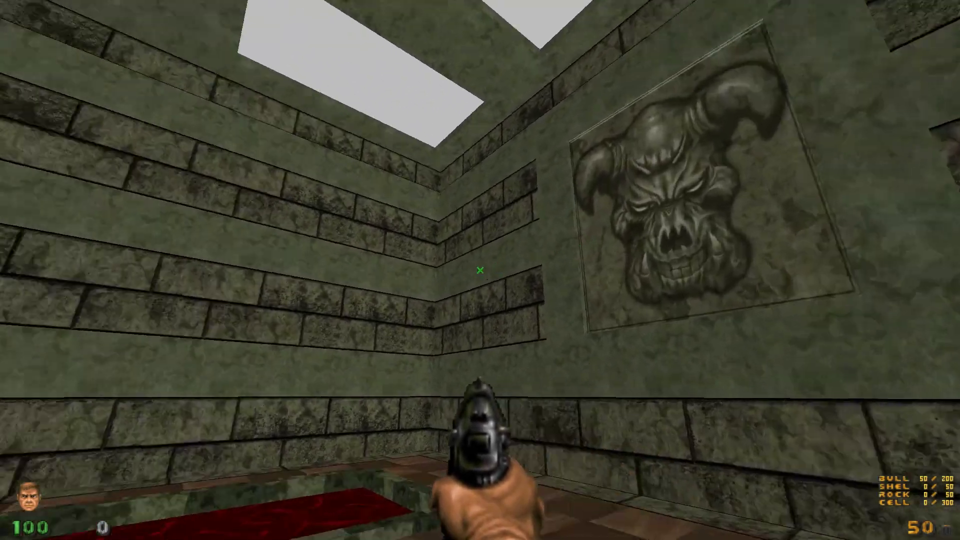
key("Right")
key("Left")
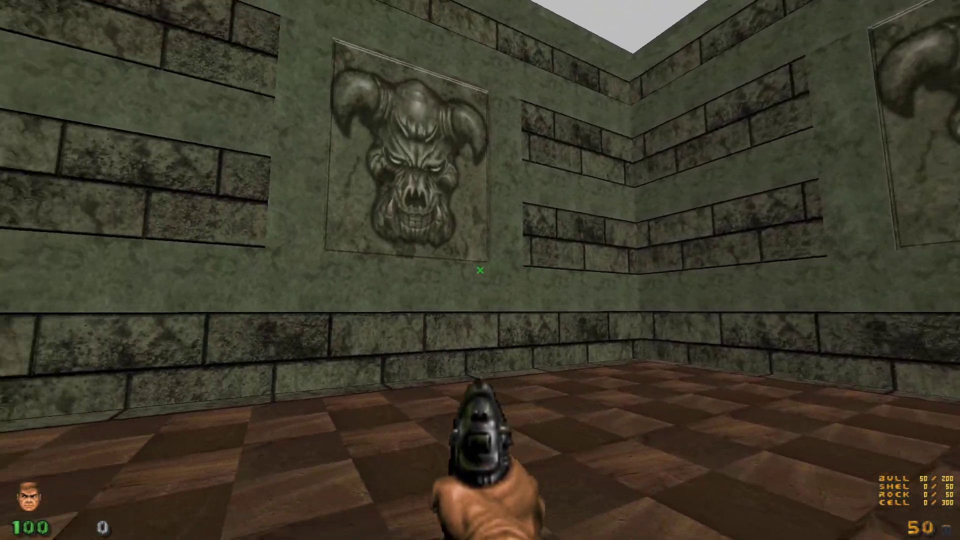
key("Left")
key("Page_Up")
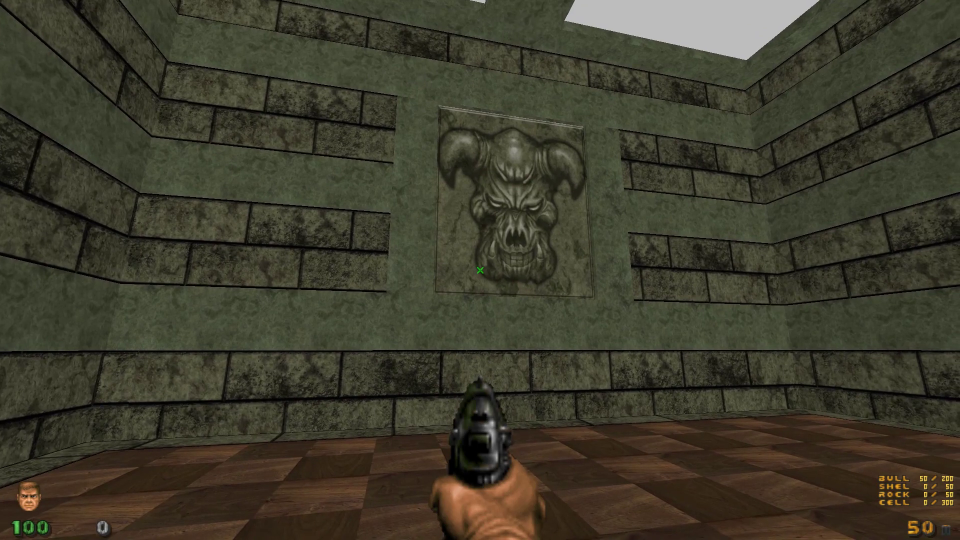